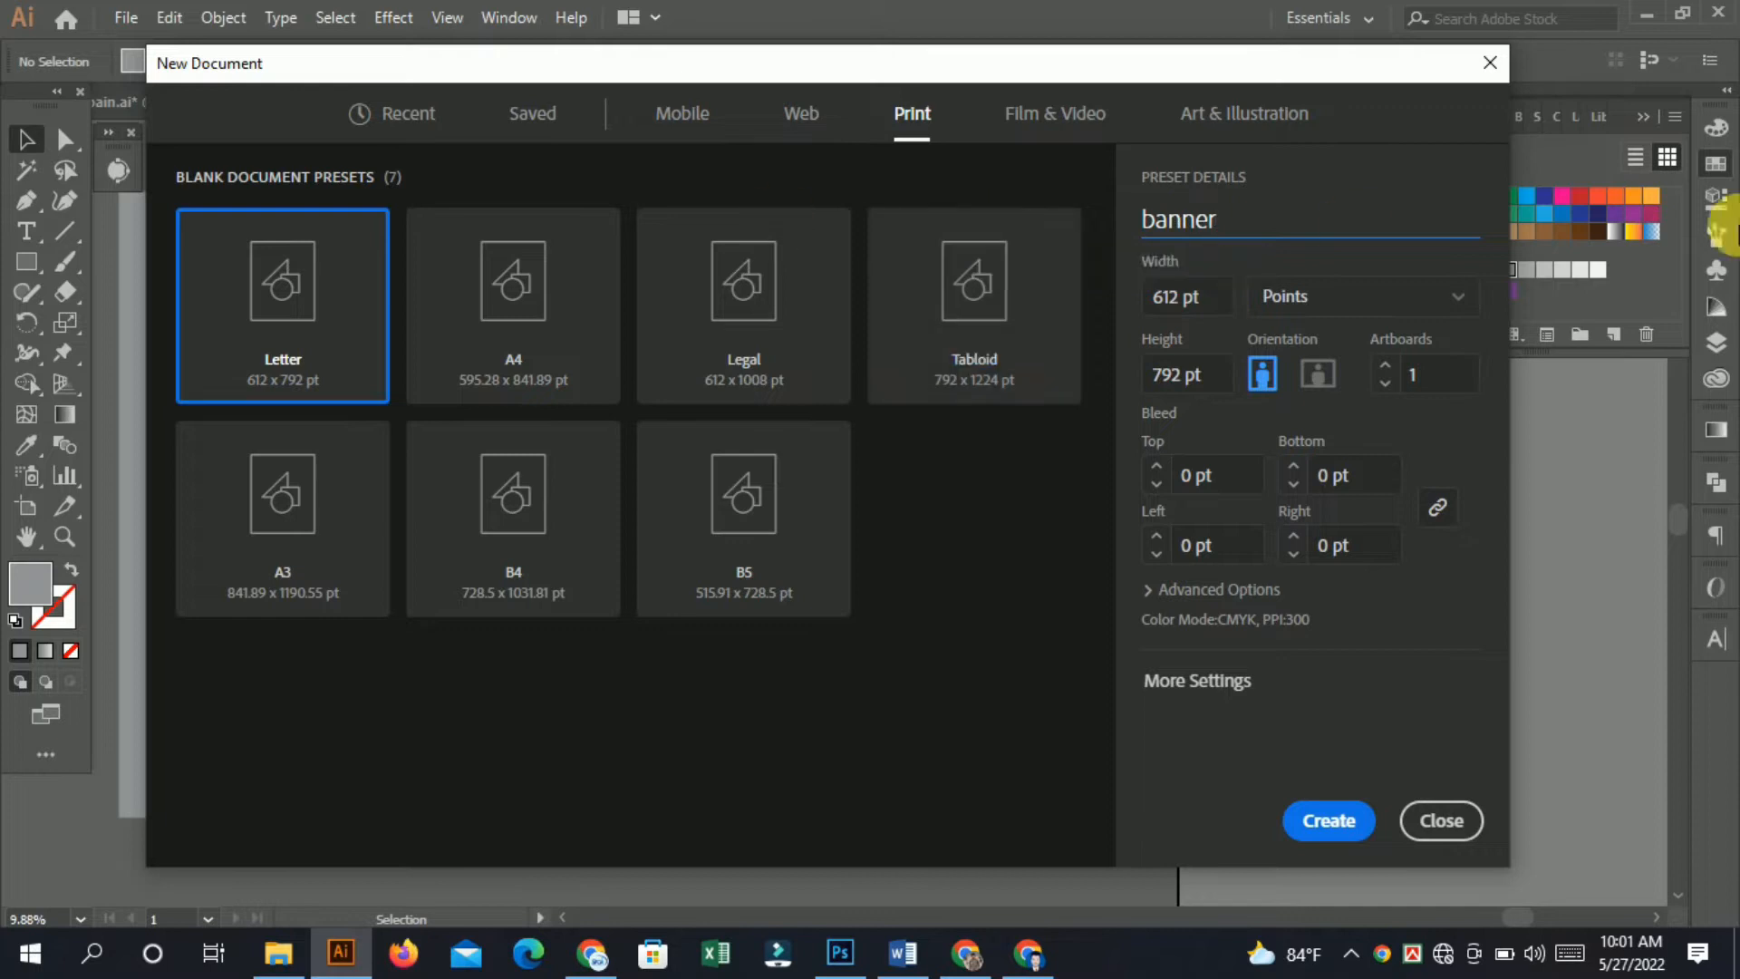
Create the banner document in inches, 60 in wide by 36 in high.
left_click(1338, 301)
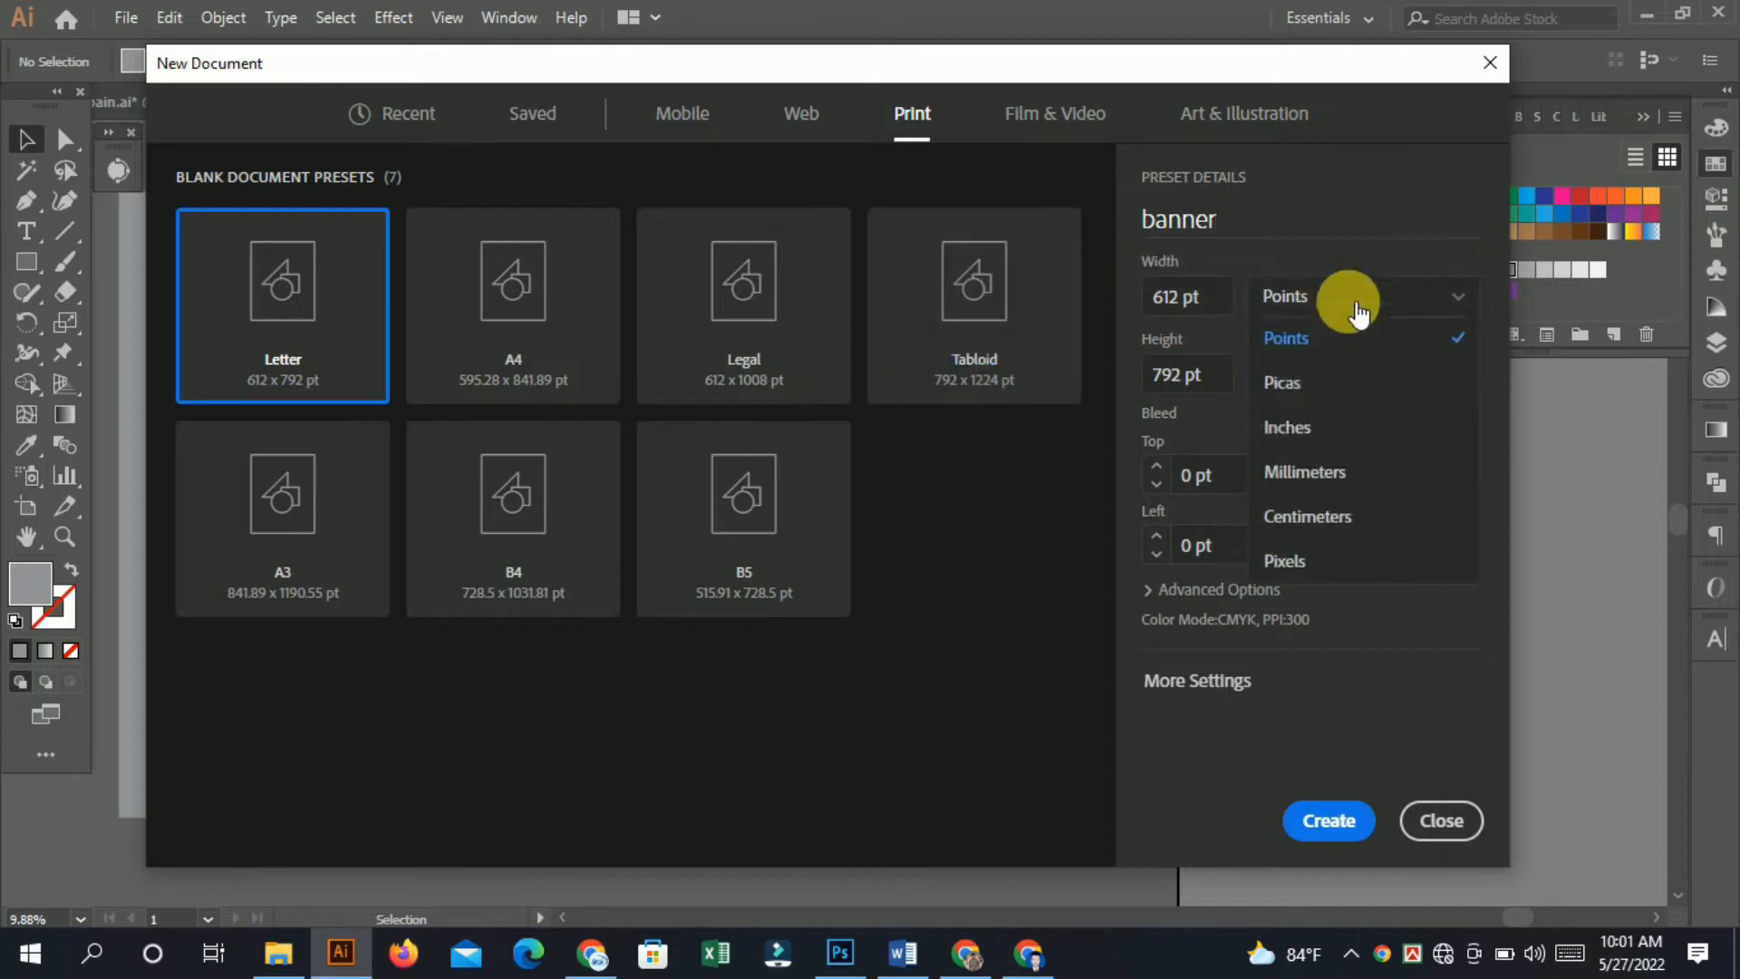
left_click(1314, 433)
left_click(1224, 300)
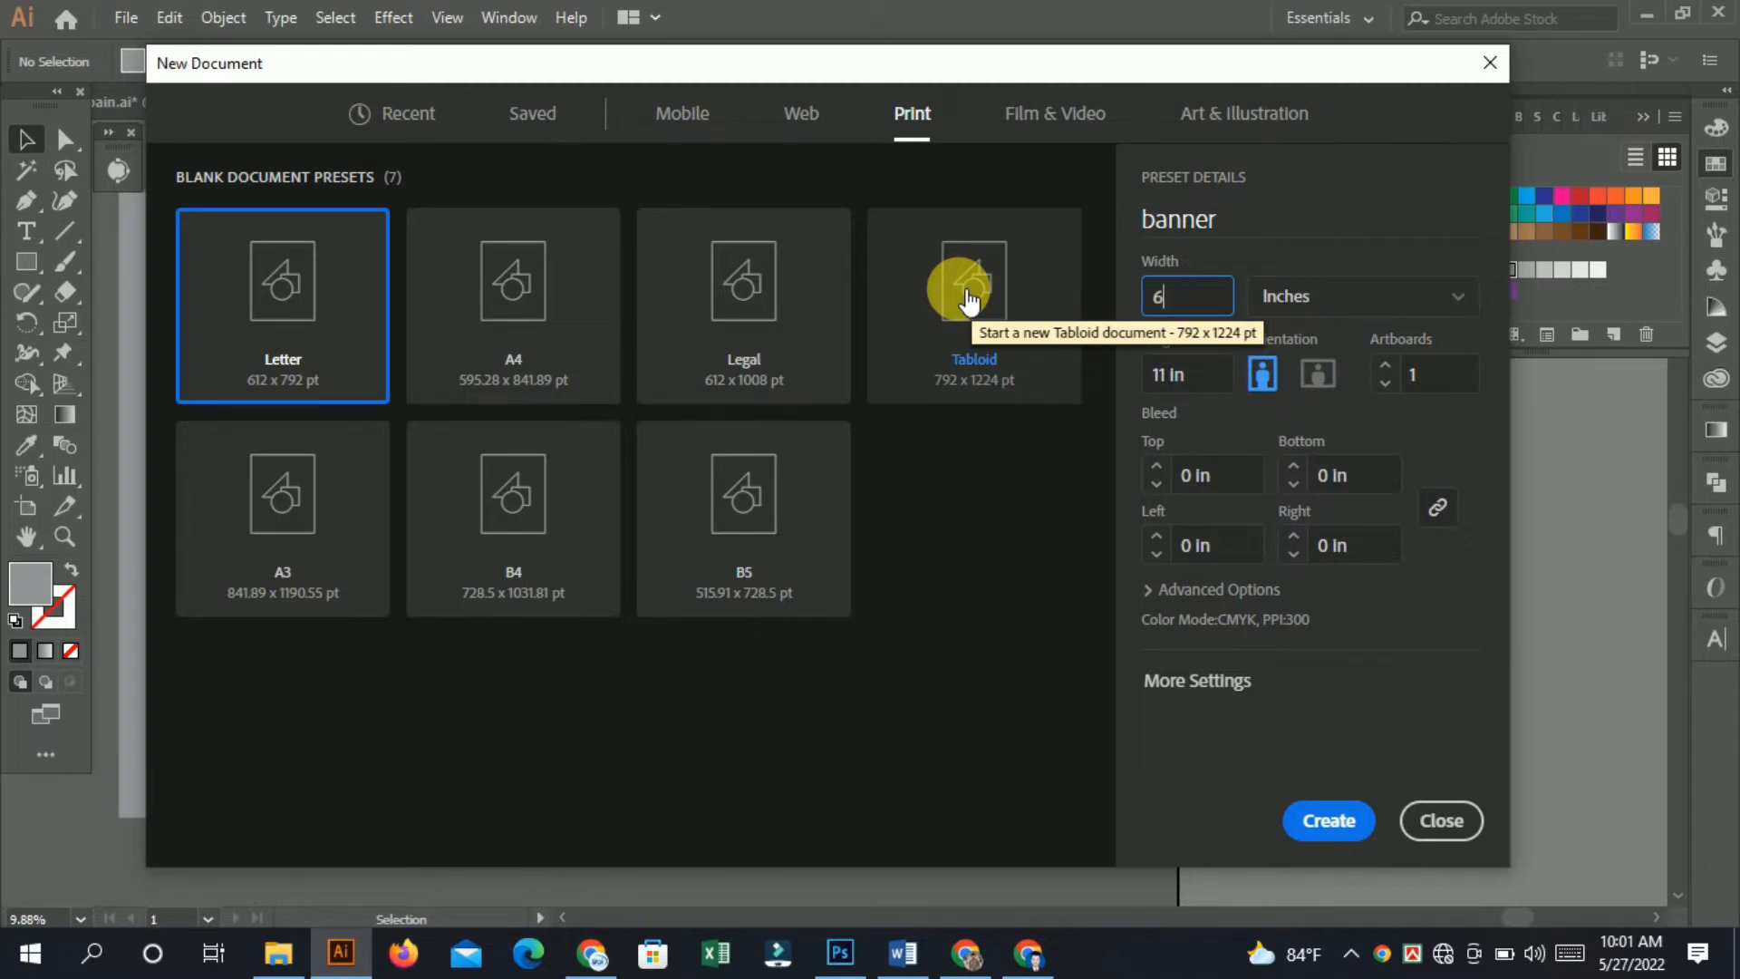
left_click(1211, 377)
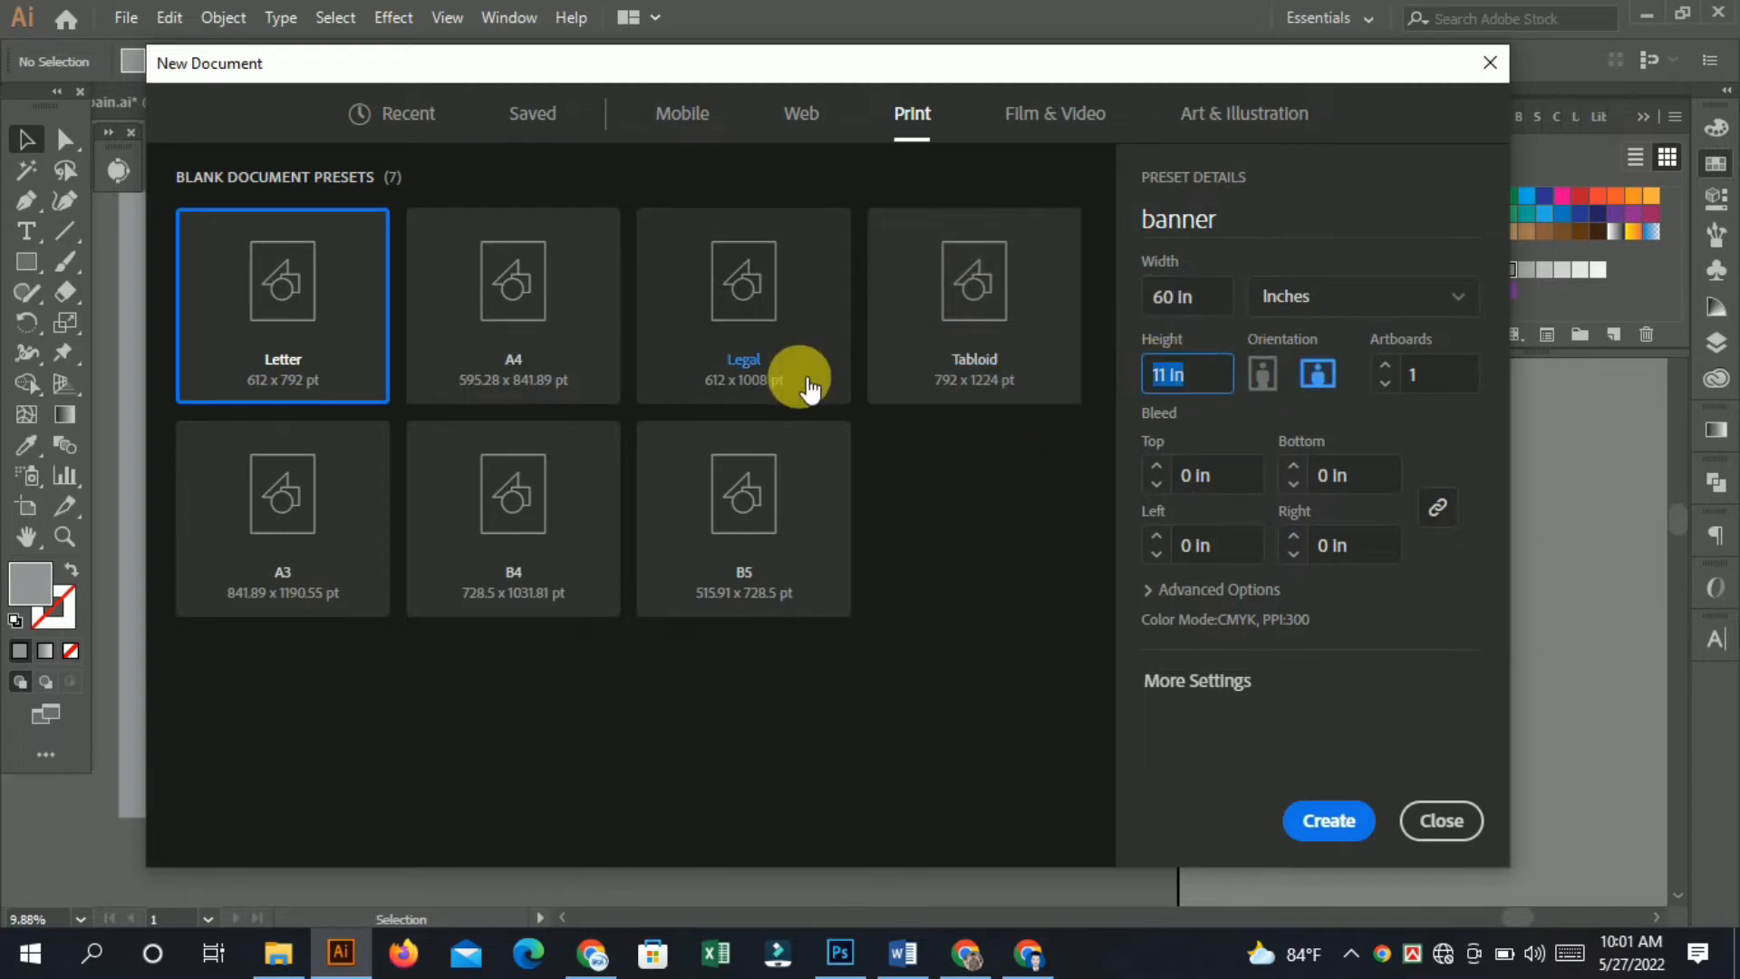
type("36")
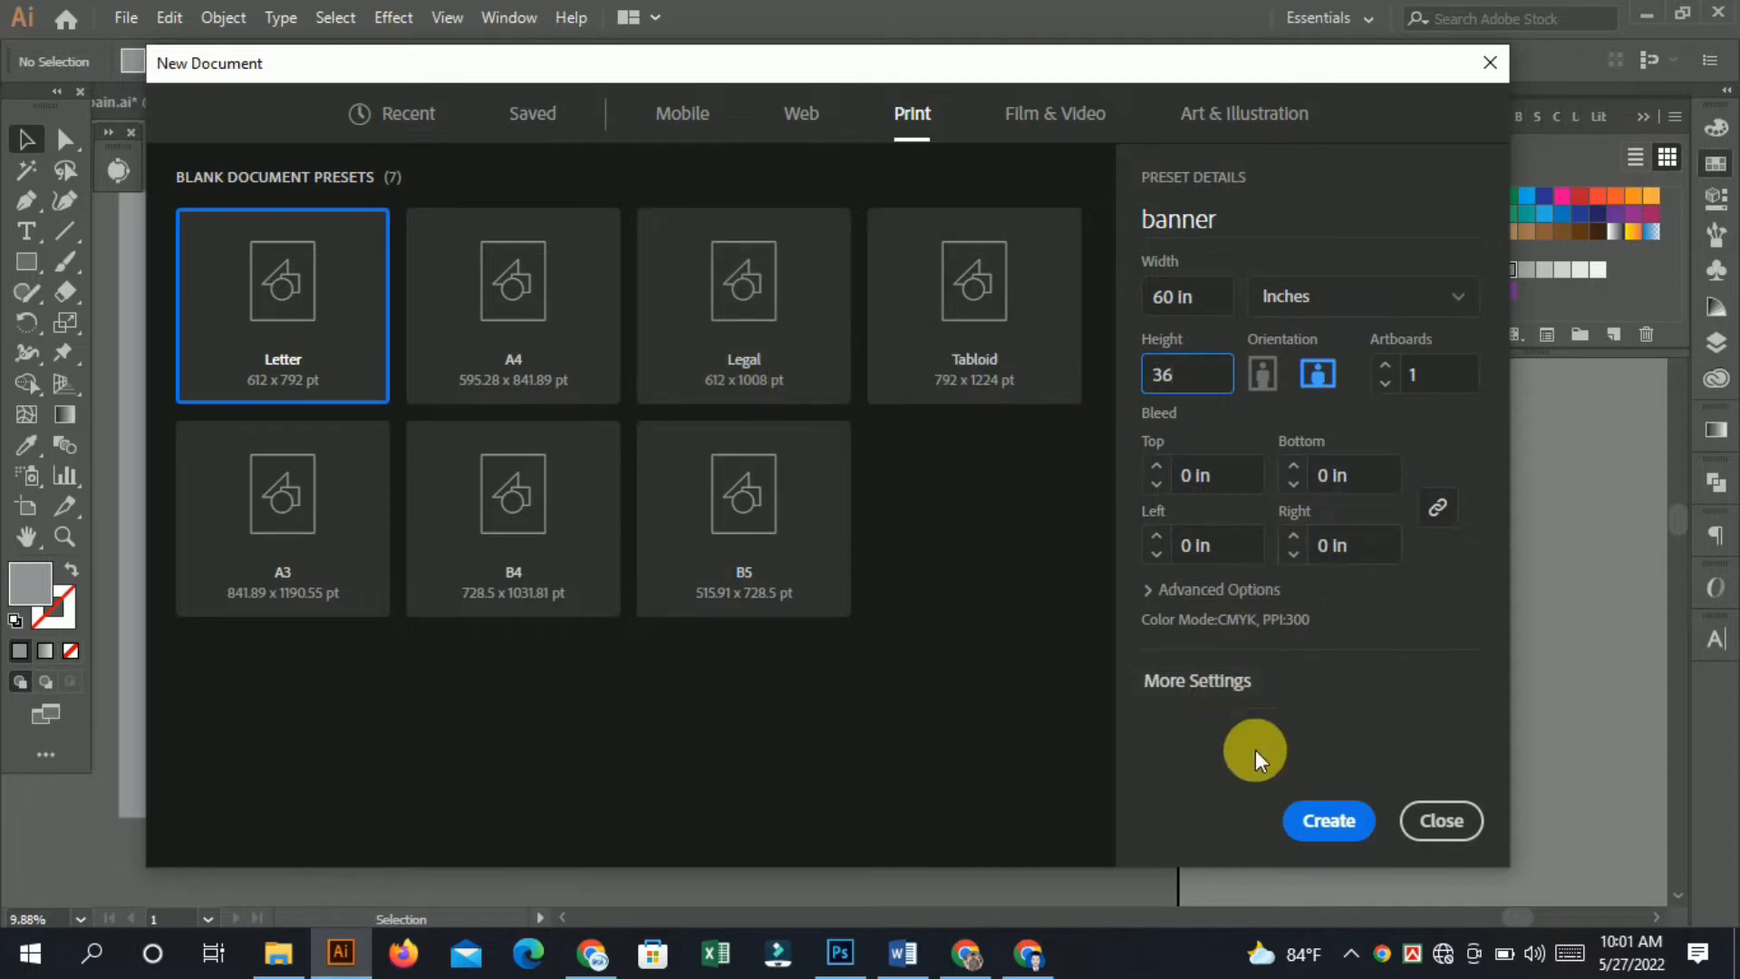
left_click(1329, 820)
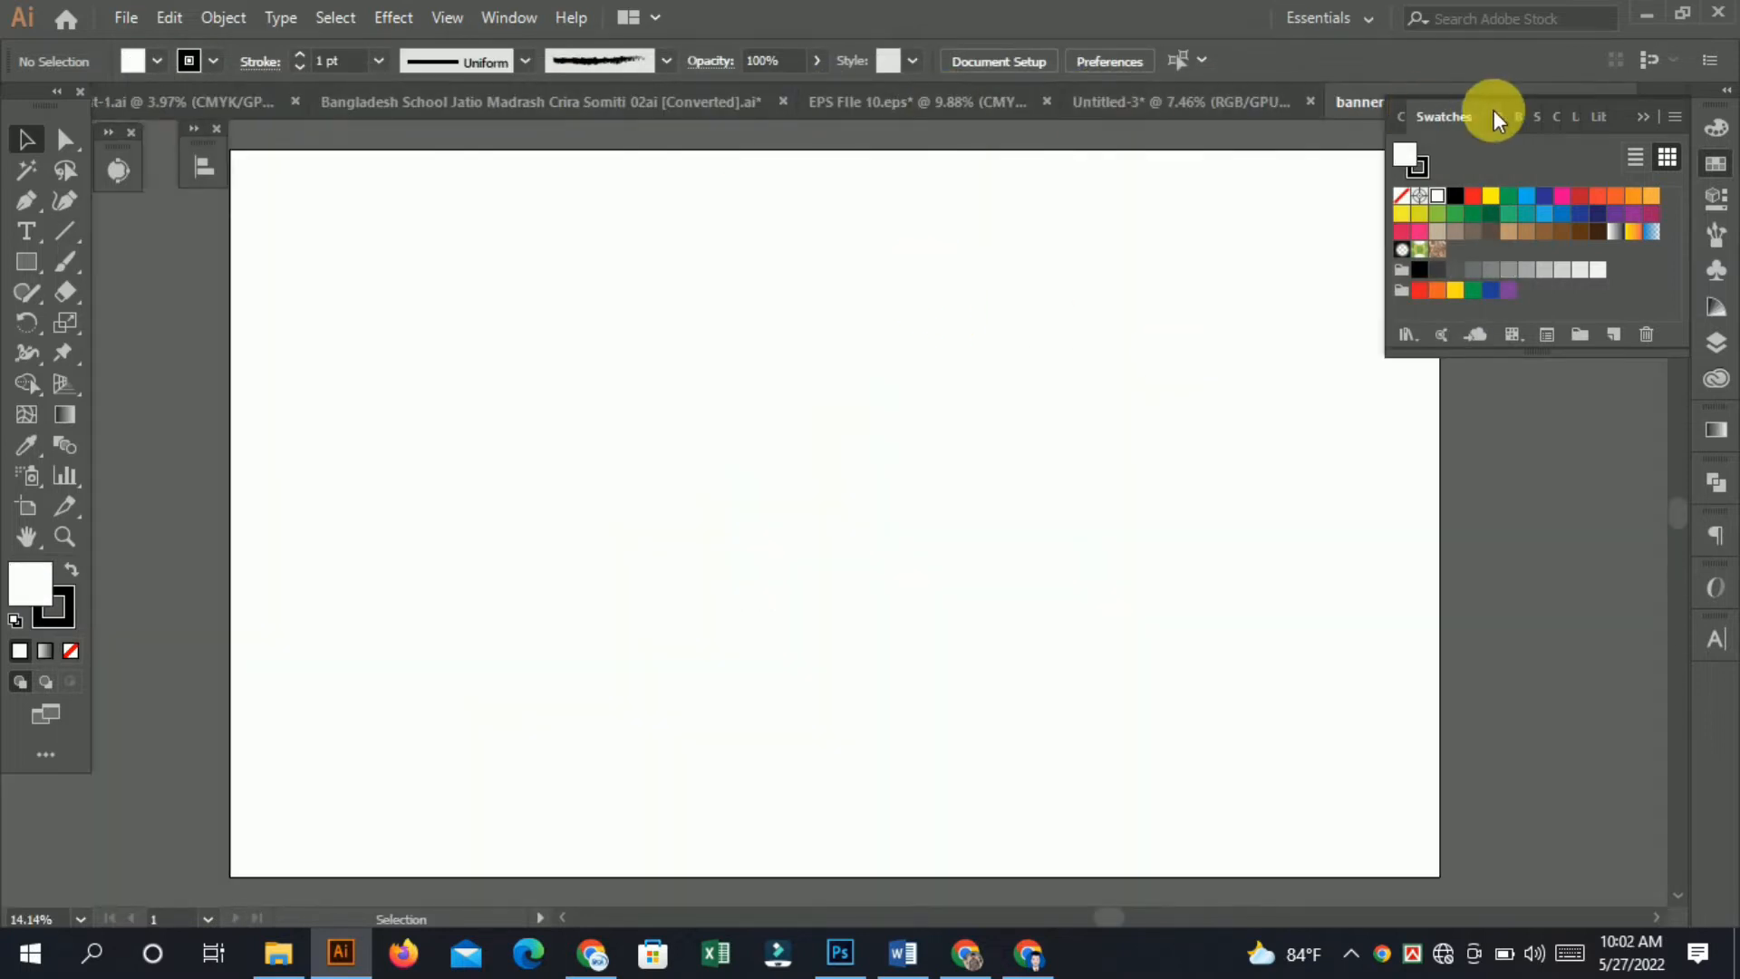
Close the Swatches panel and close the Untitled-3 document without saving it.
left_click(1646, 117)
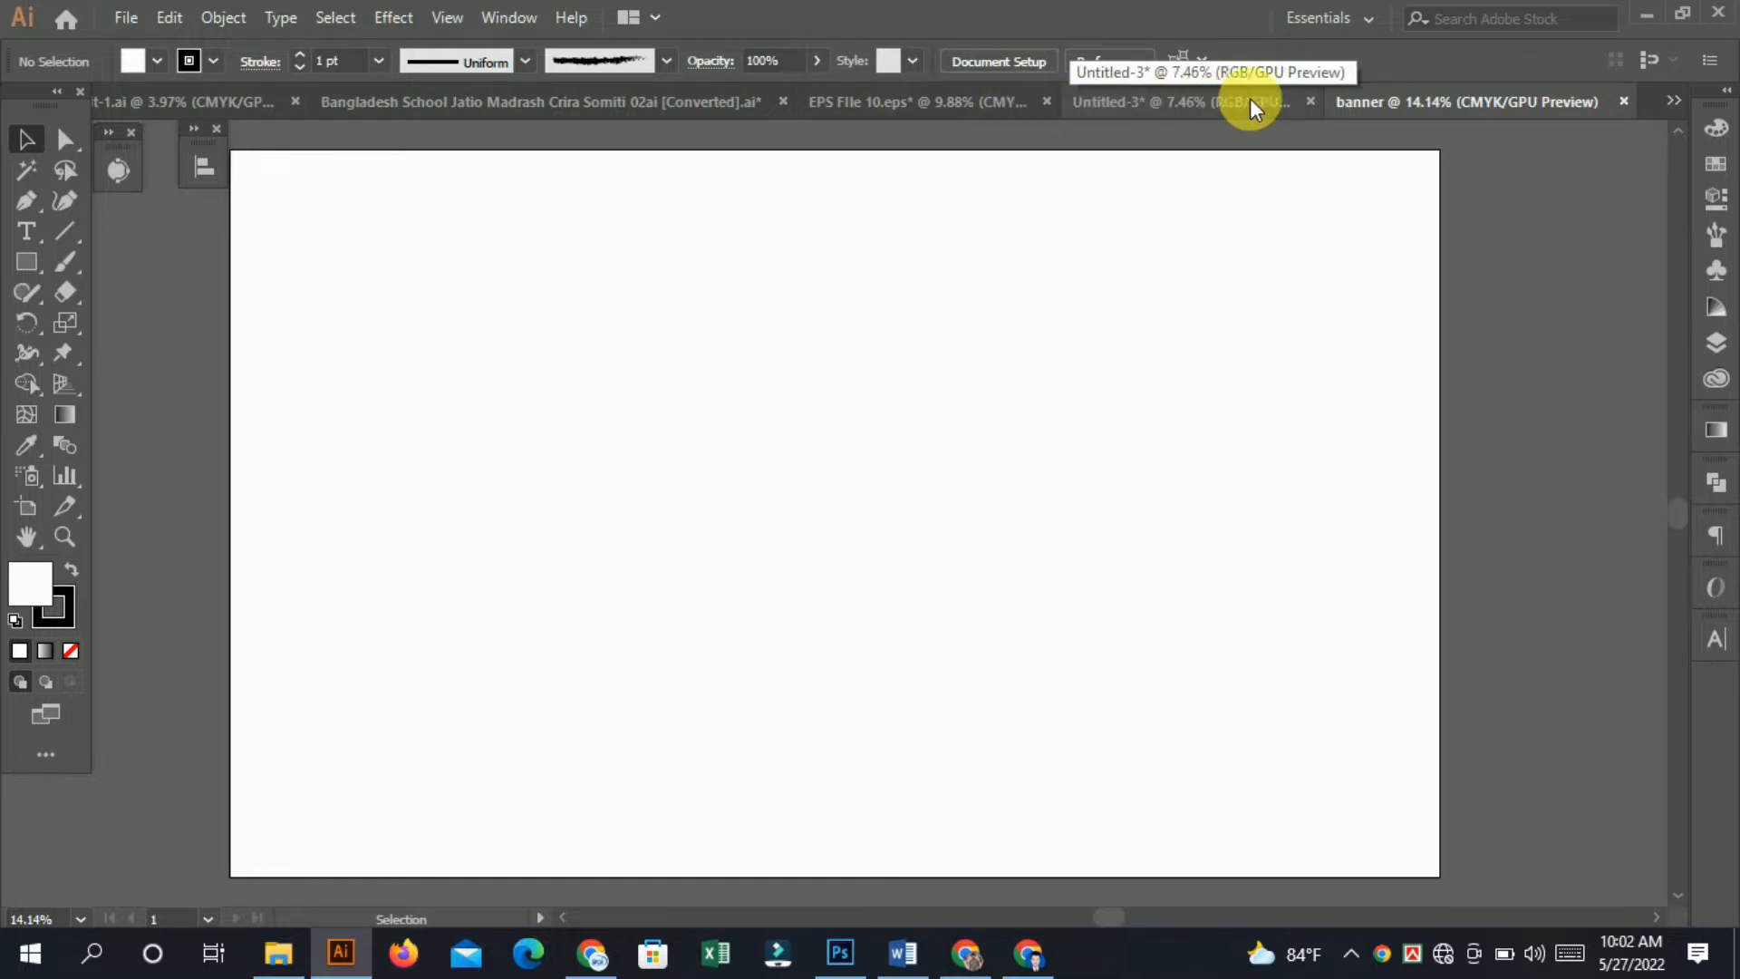
left_click(1311, 102)
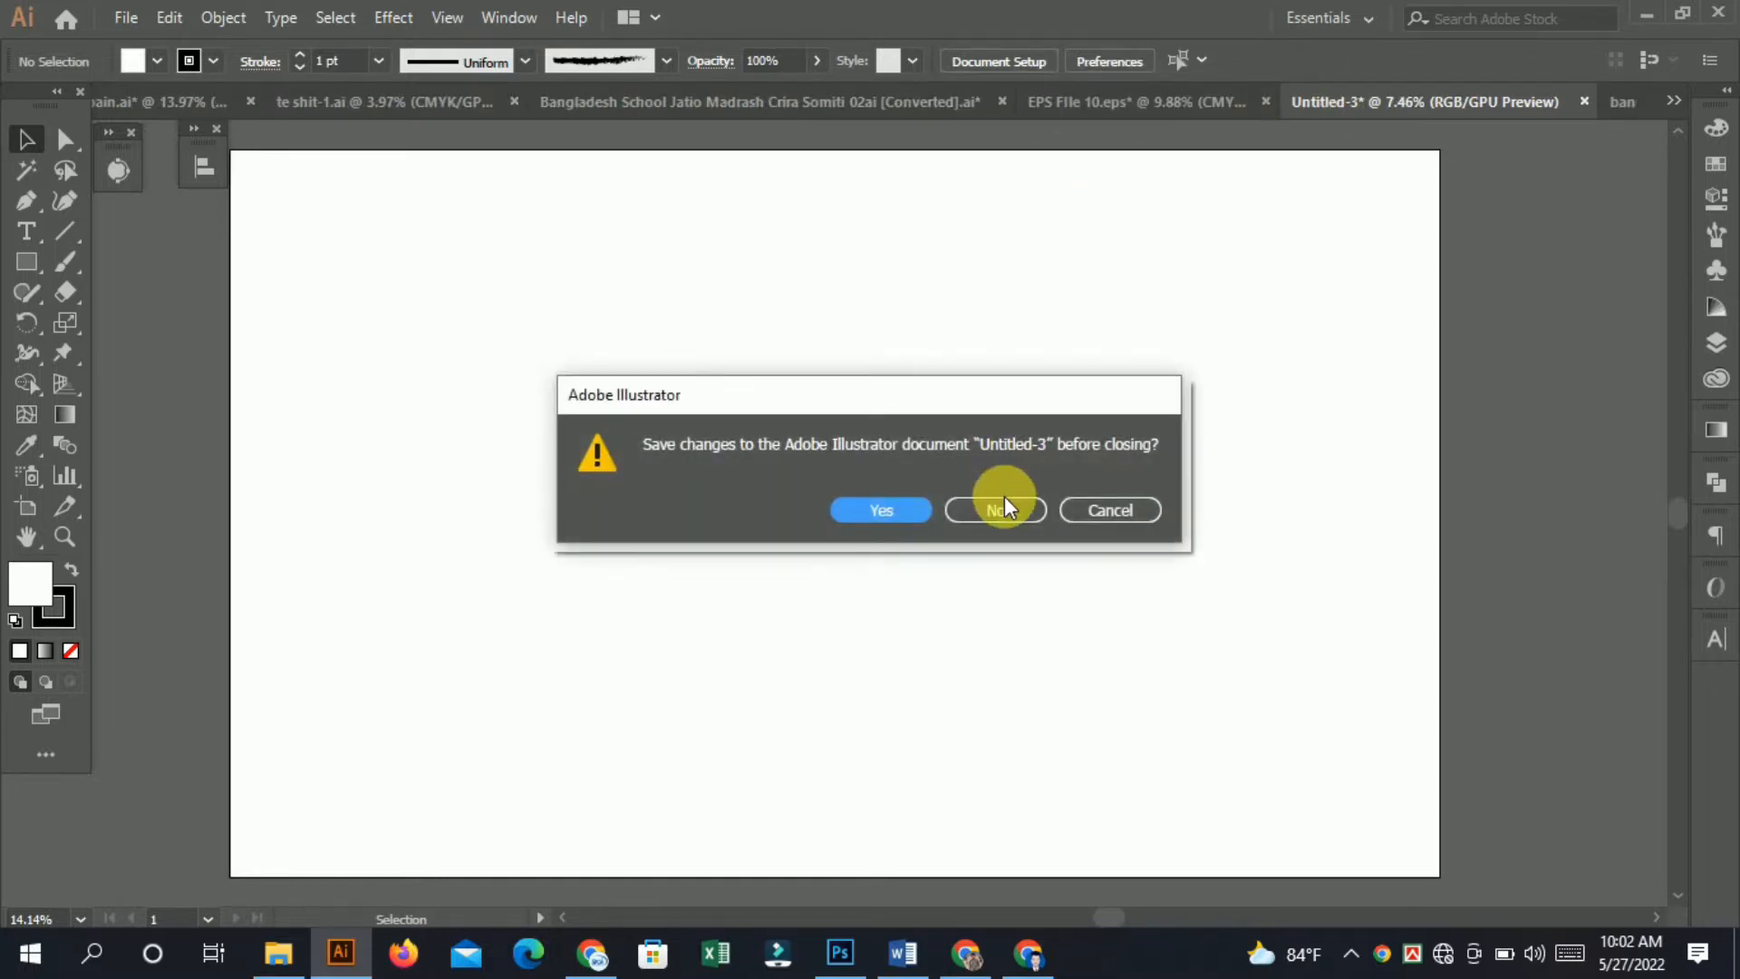
left_click(1002, 506)
Switch to the EPS File 10 document and try to move the banner artwork.
left_click(1127, 107)
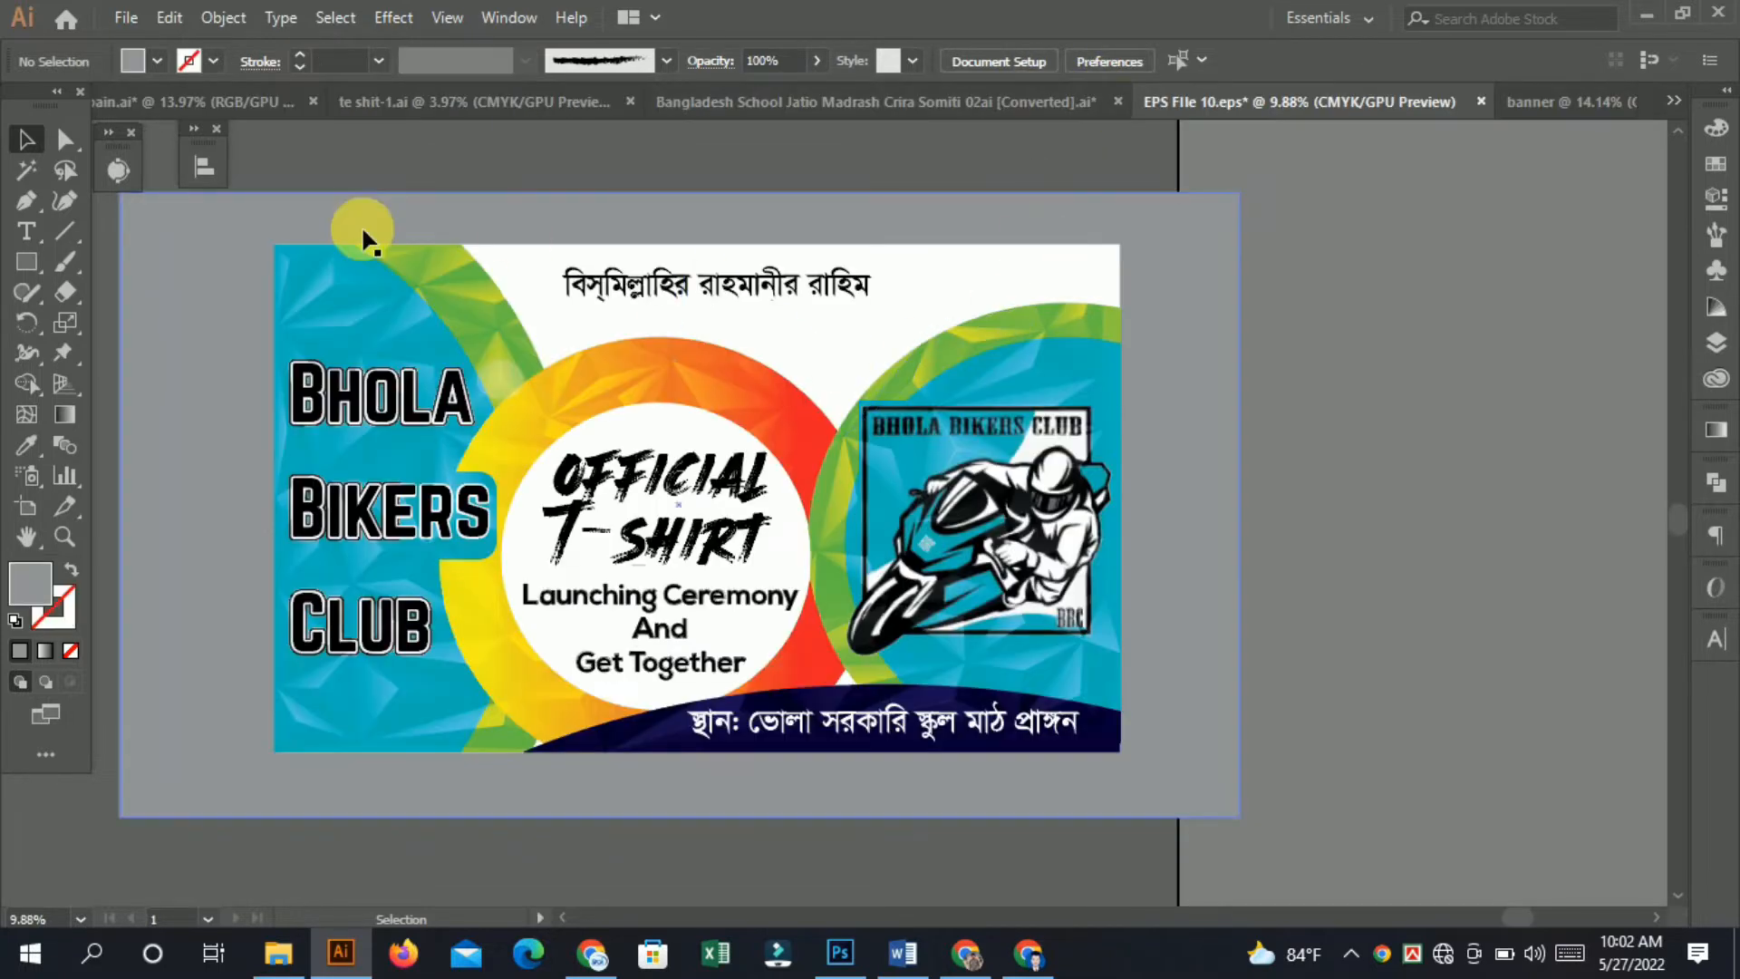
left_click(449, 381)
left_click_drag(449, 380, 959, 568)
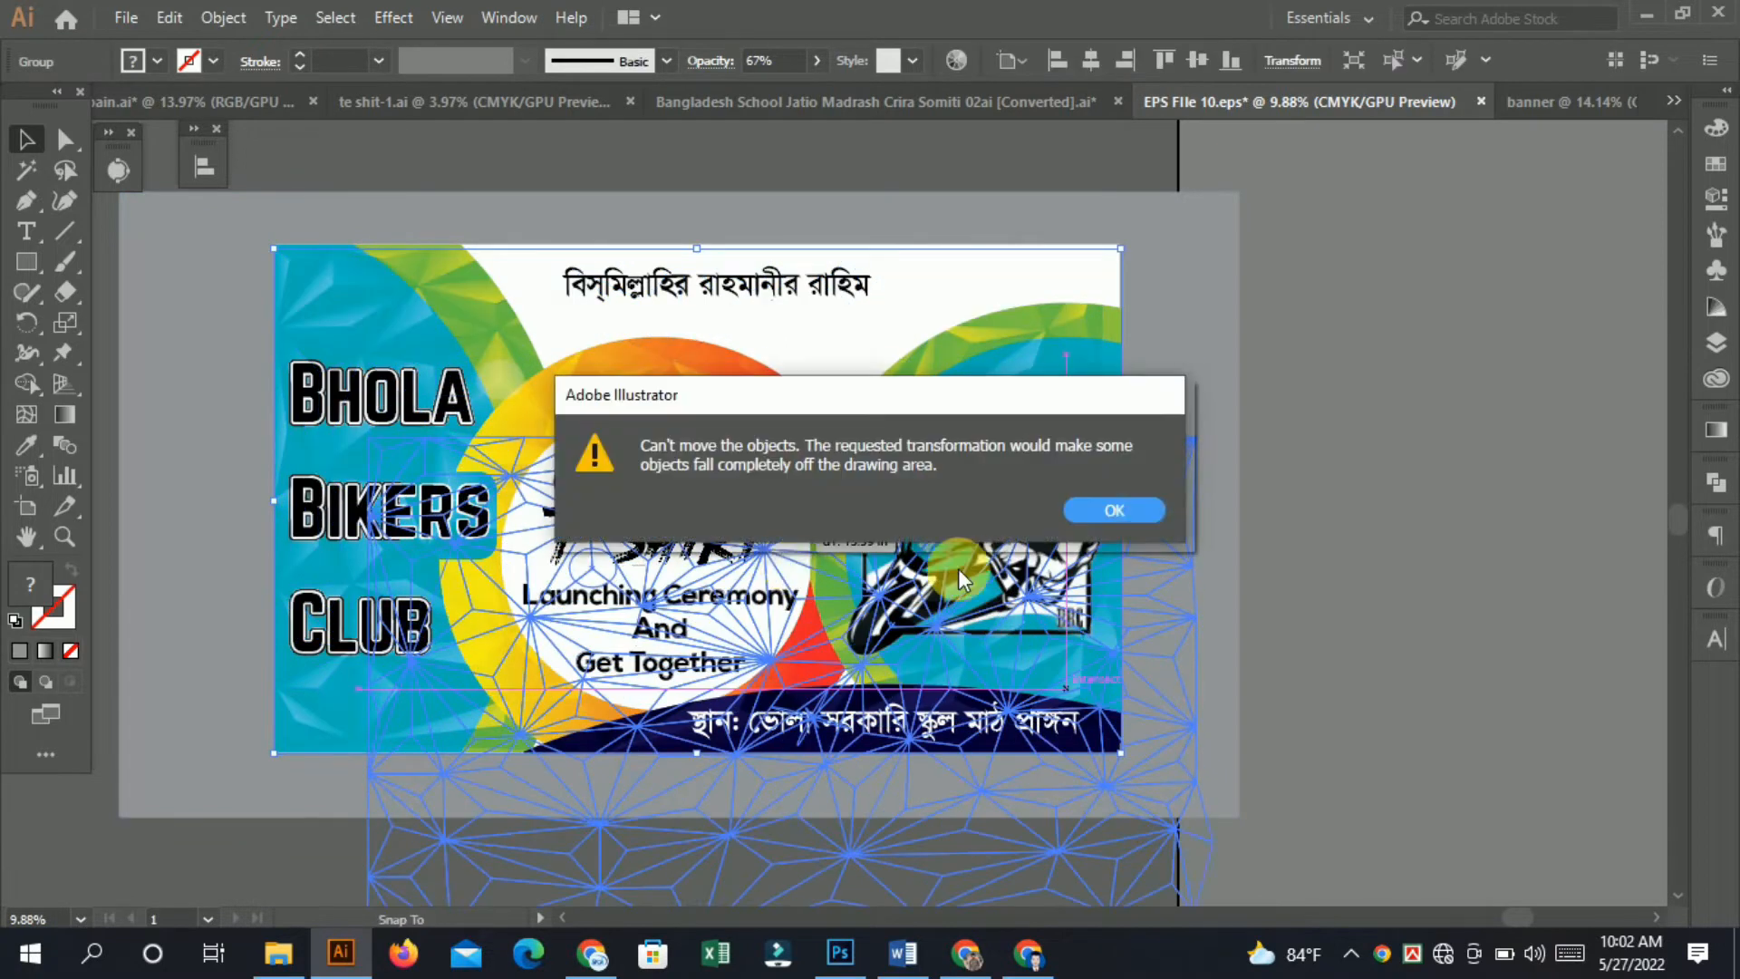
left_click(1131, 508)
Select the gray background rectangle behind the banner design and delete it.
left_click(1002, 377)
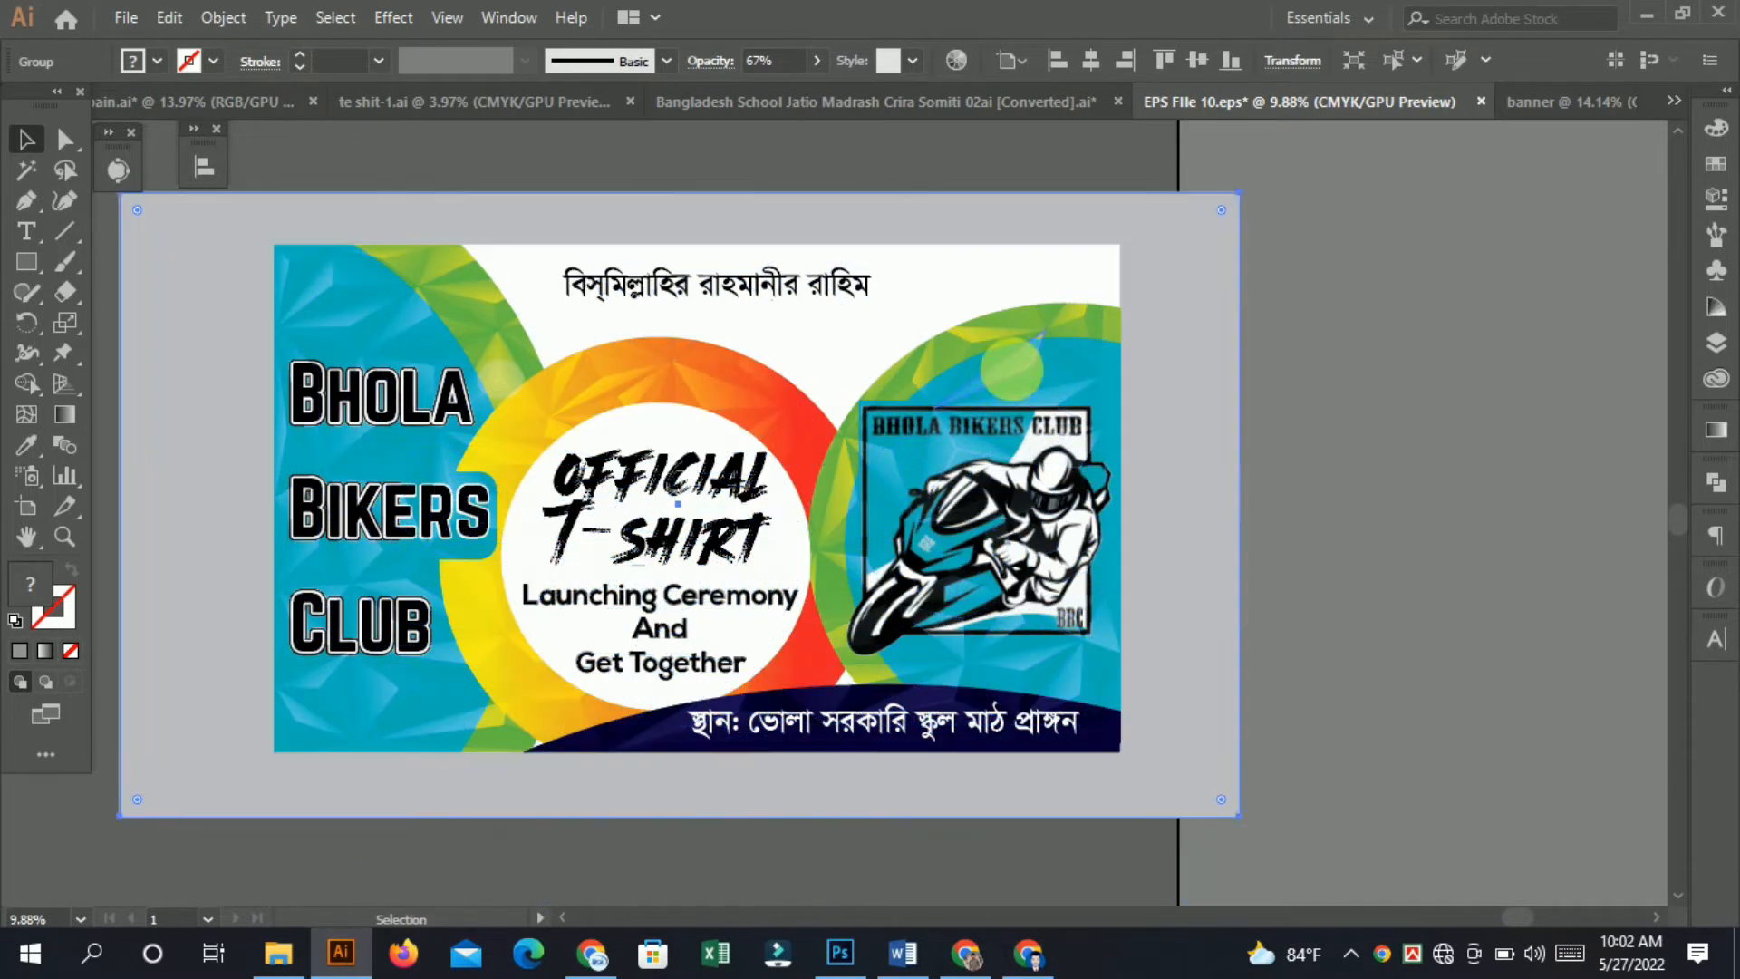
left_click_drag(1182, 223, 905, 654)
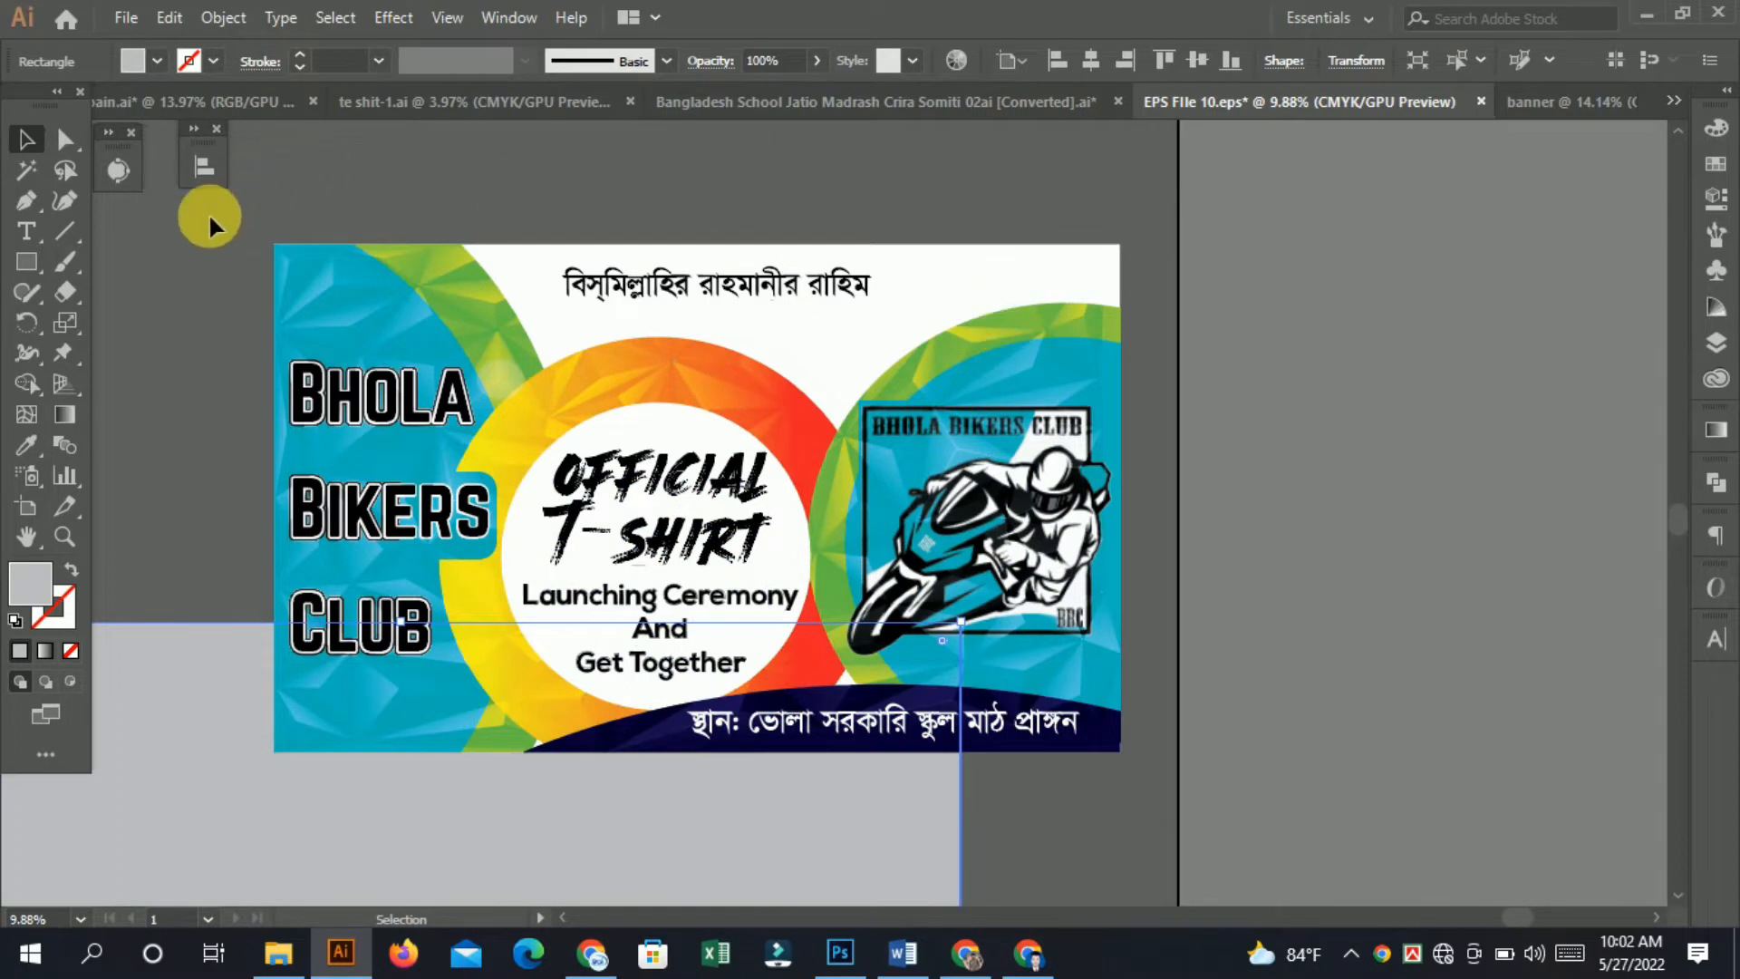
left_click(671, 571)
left_click(1215, 870)
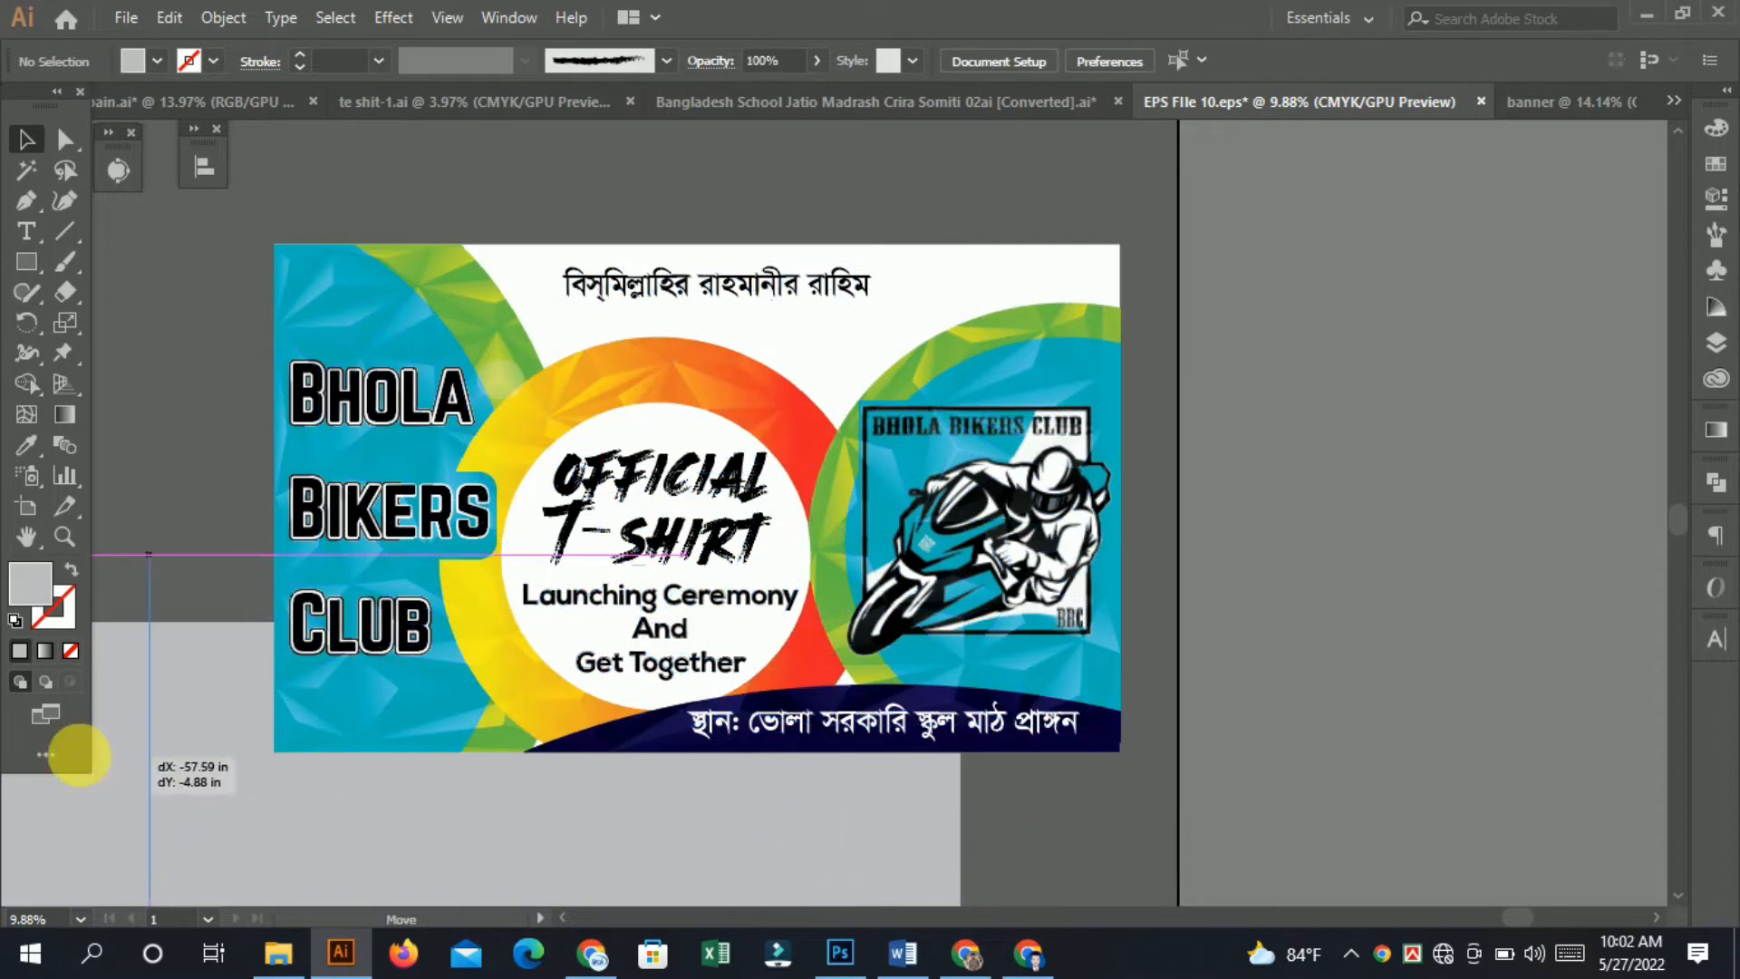
left_click(613, 764)
key("Delete")
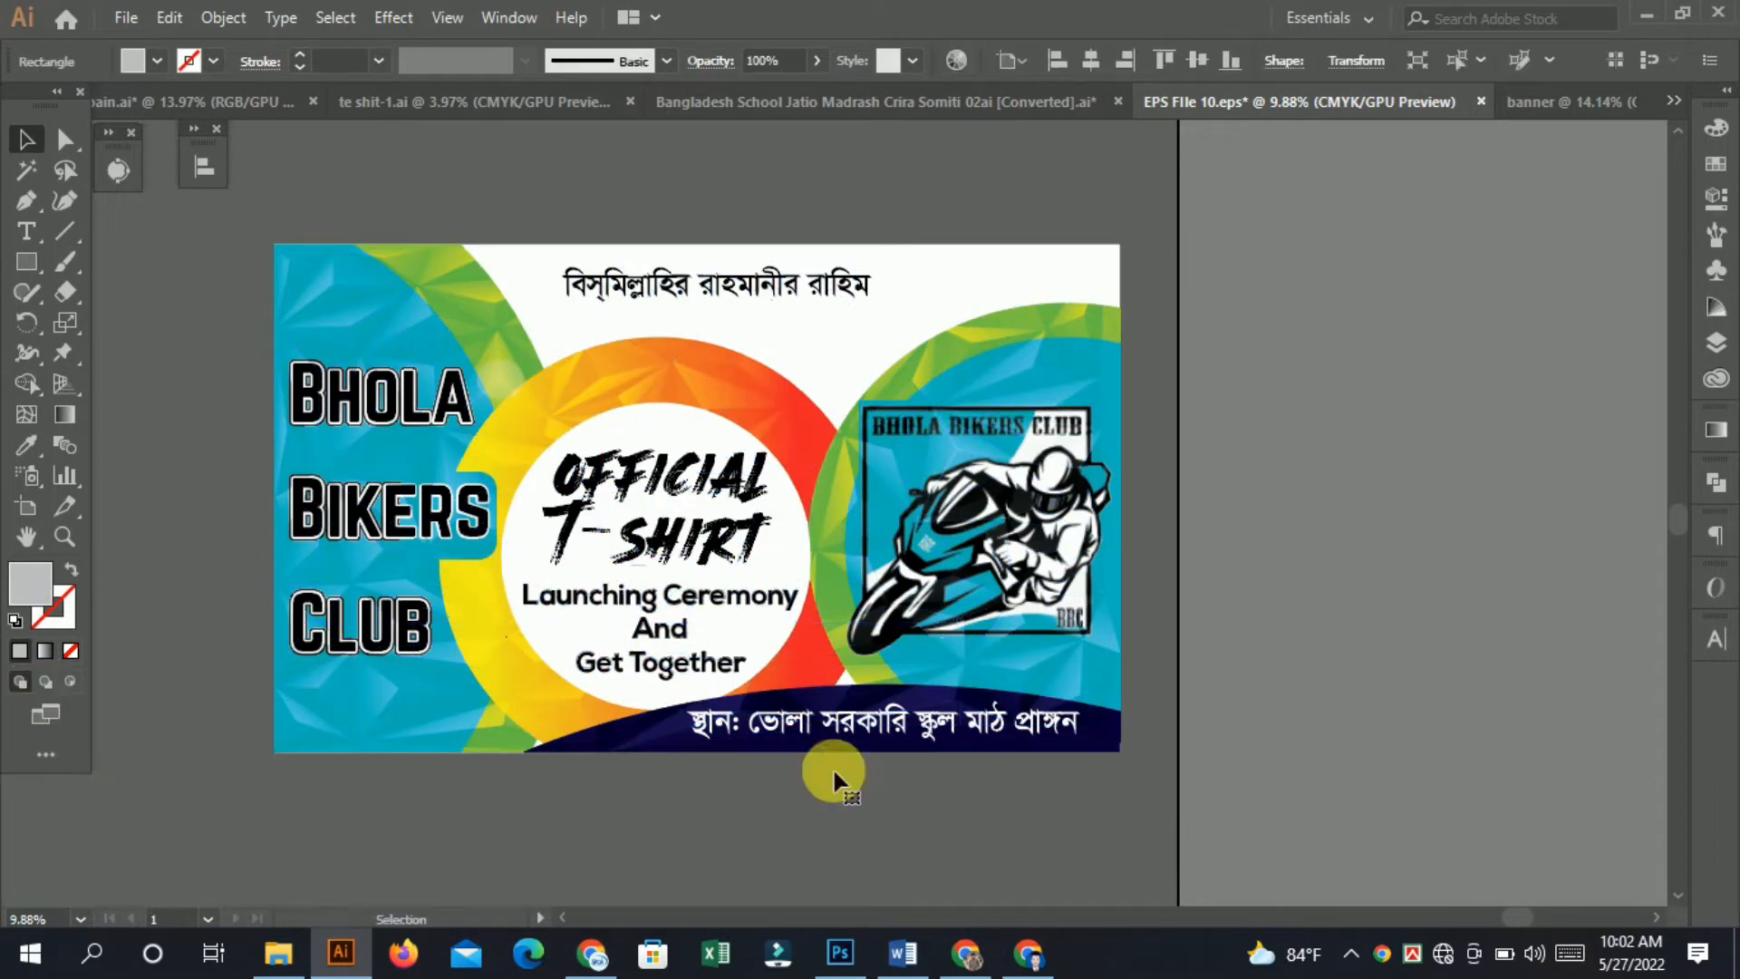
Drag the whole banner design across into the banner document.
left_click_drag(281, 198, 347, 277)
left_click_drag(417, 324, 1544, 95)
left_click_drag(967, 454, 966, 454)
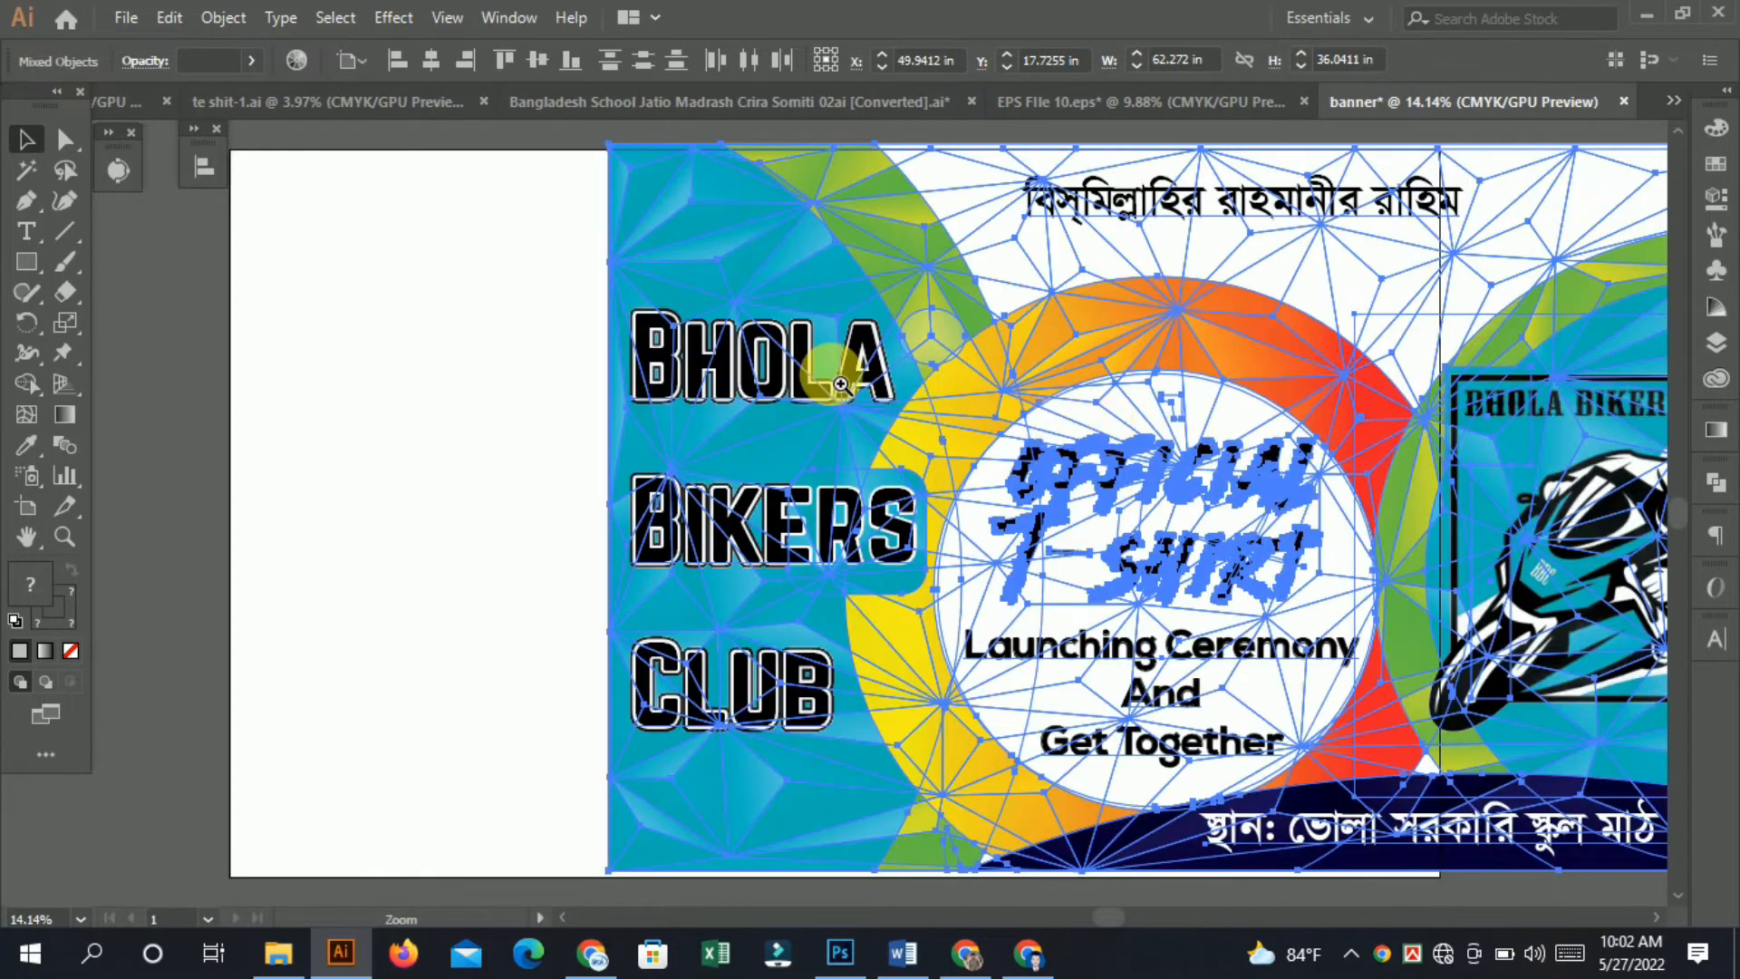
Scale the copied design down to about 31 by 18 in and move it off the artboard to the upper left.
scroll(1139, 396, "down", 5)
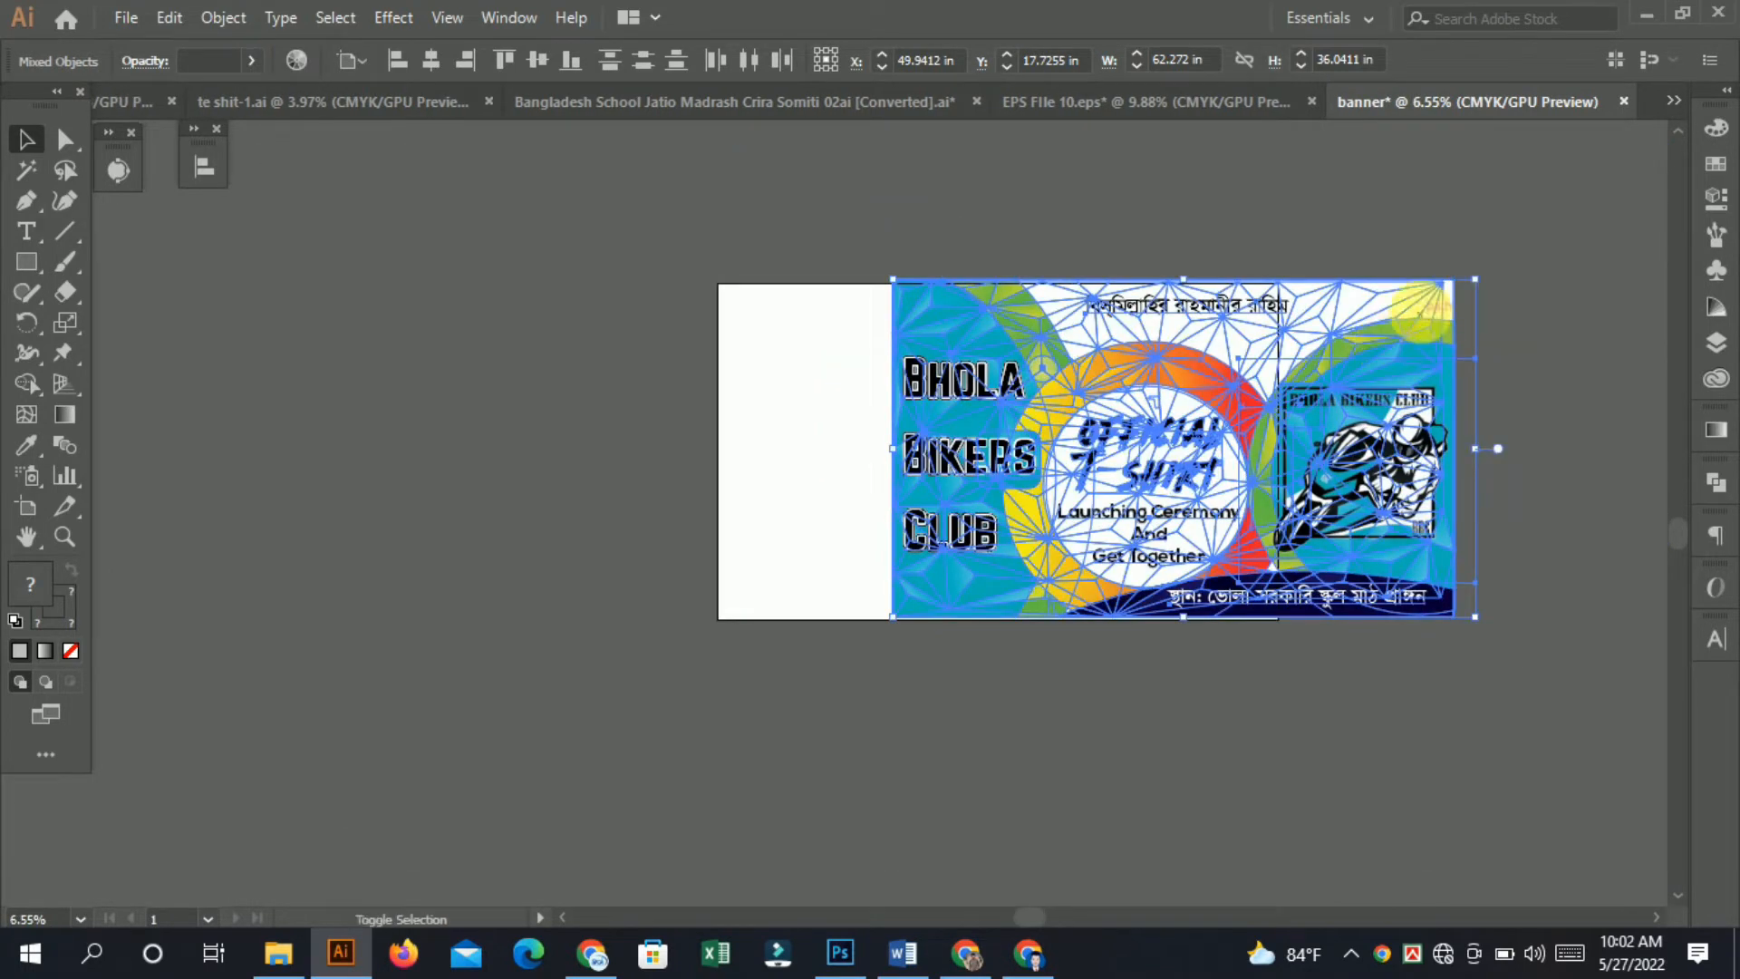
left_click_drag(1487, 286, 1183, 448)
left_click_drag(1022, 544, 520, 308)
scroll(1058, 373, "up", 4)
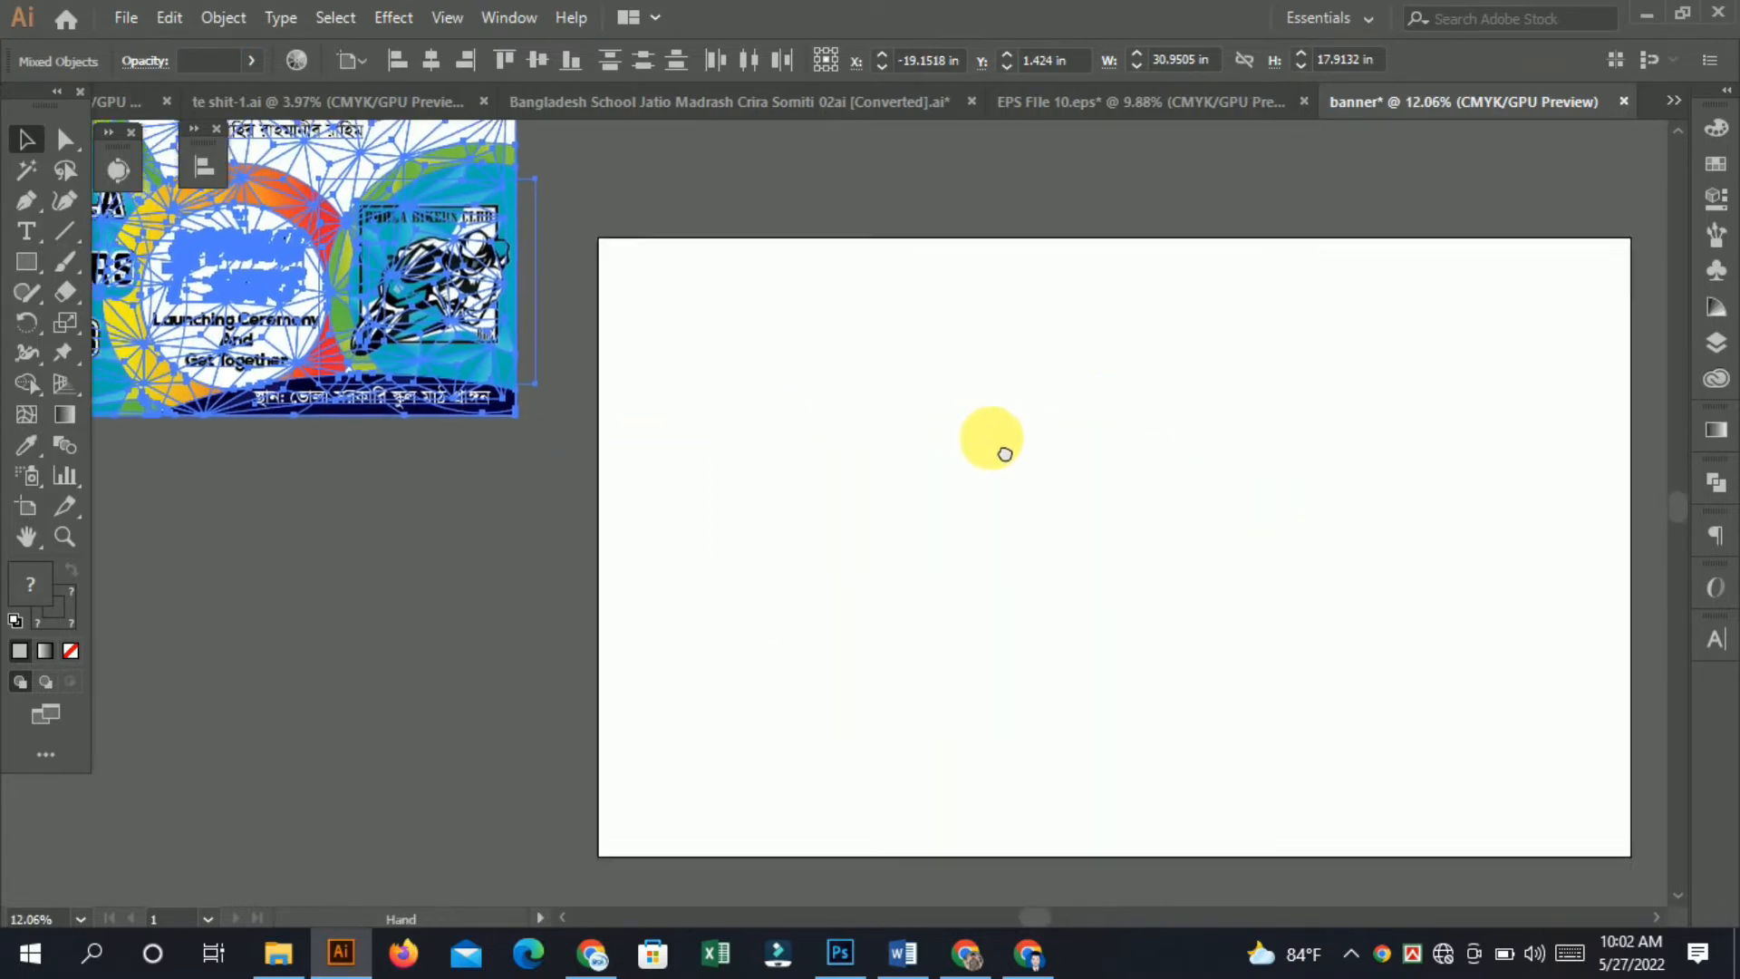
Draw a rectangle covering the whole artboard and set its stroke to none.
scroll(960, 455, "down", 2)
scroll(955, 455, "up", 3)
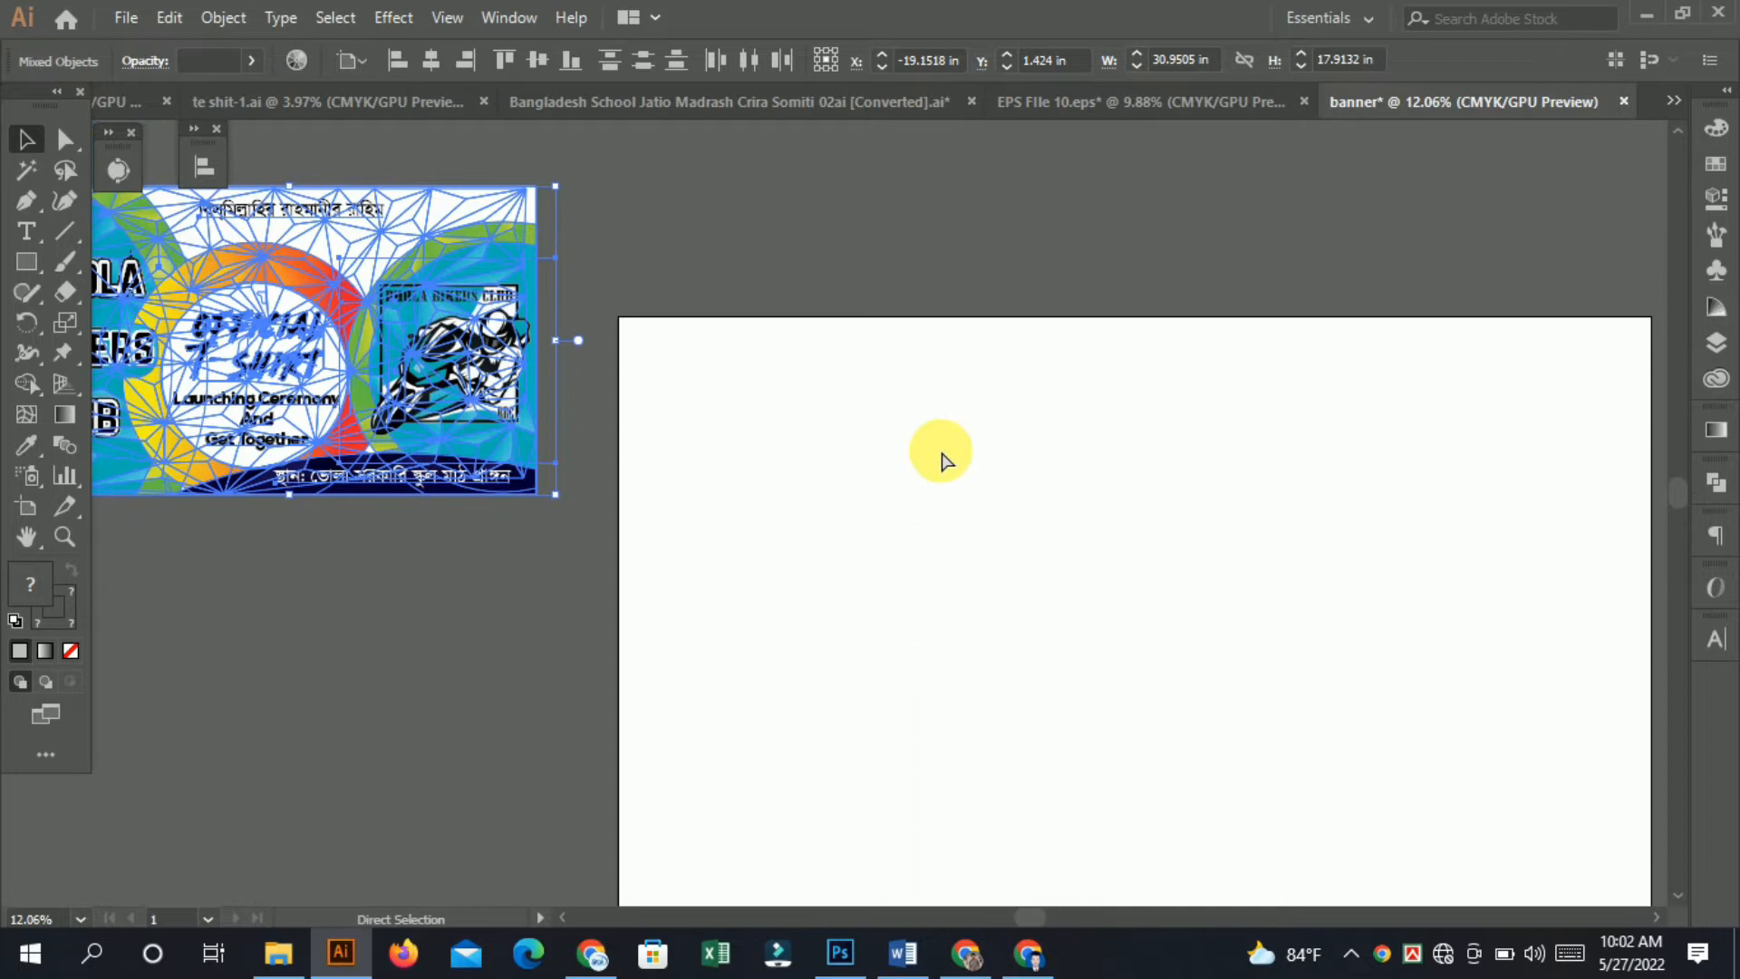
key("ctrl+minus")
key("ctrl+minus")
scroll(792, 362, "down", 3)
left_click(155, 194)
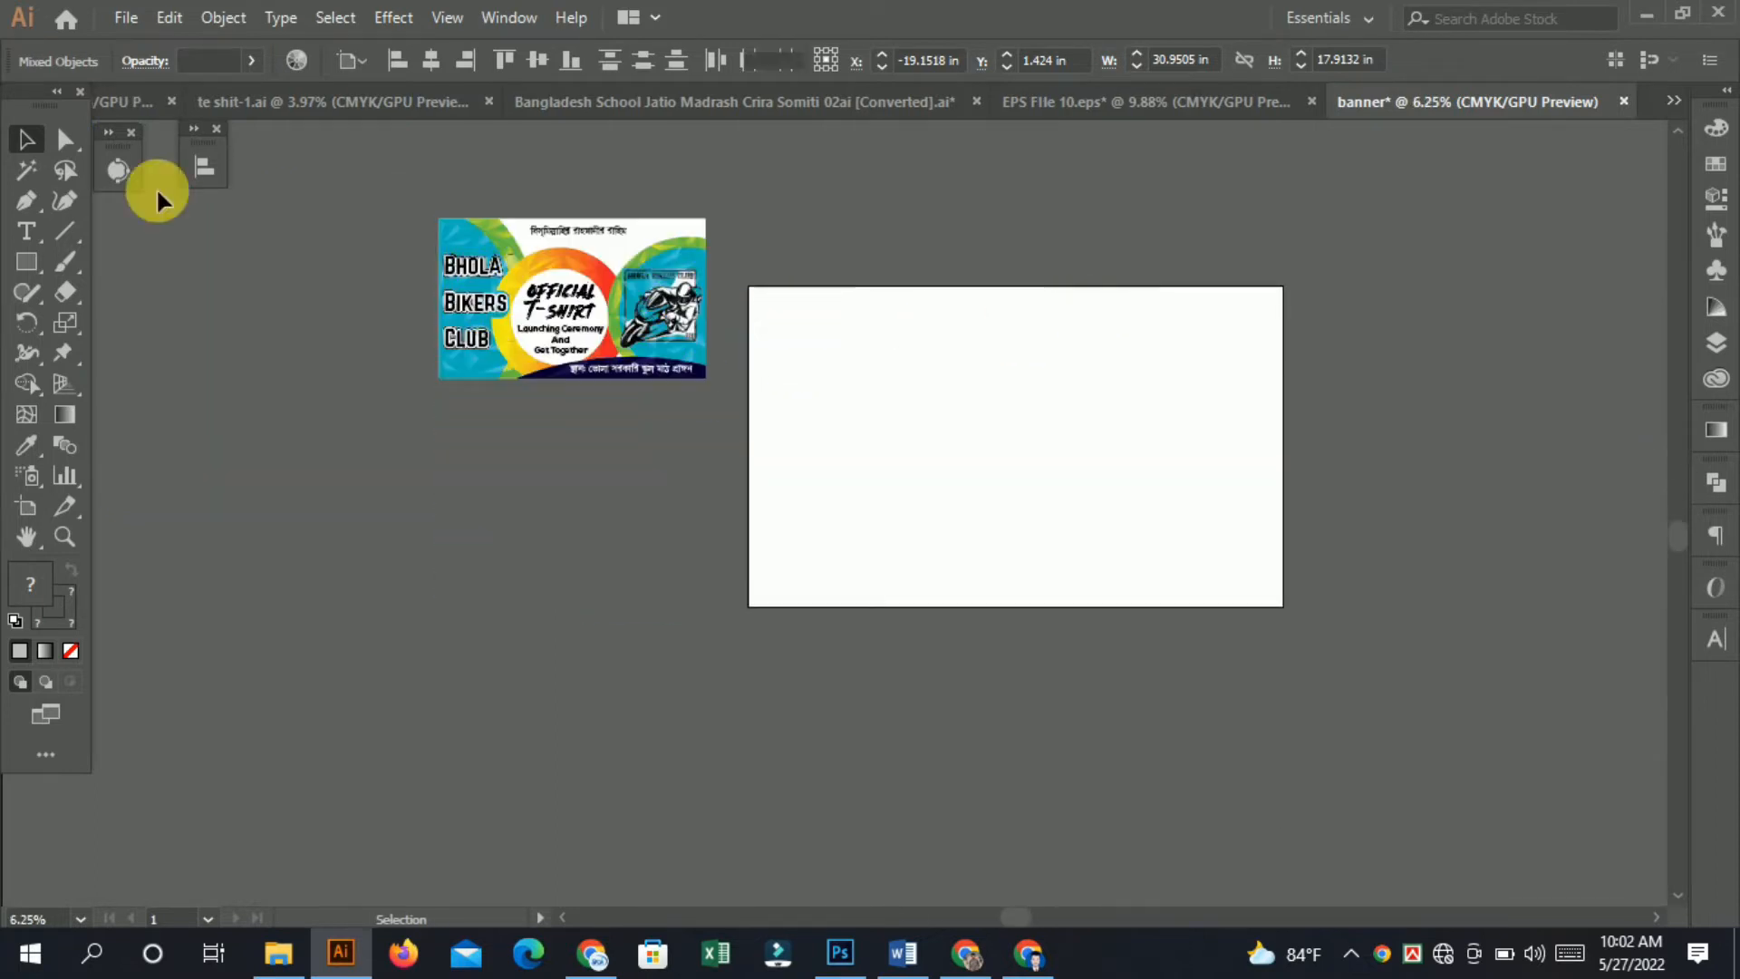
left_click(20, 262)
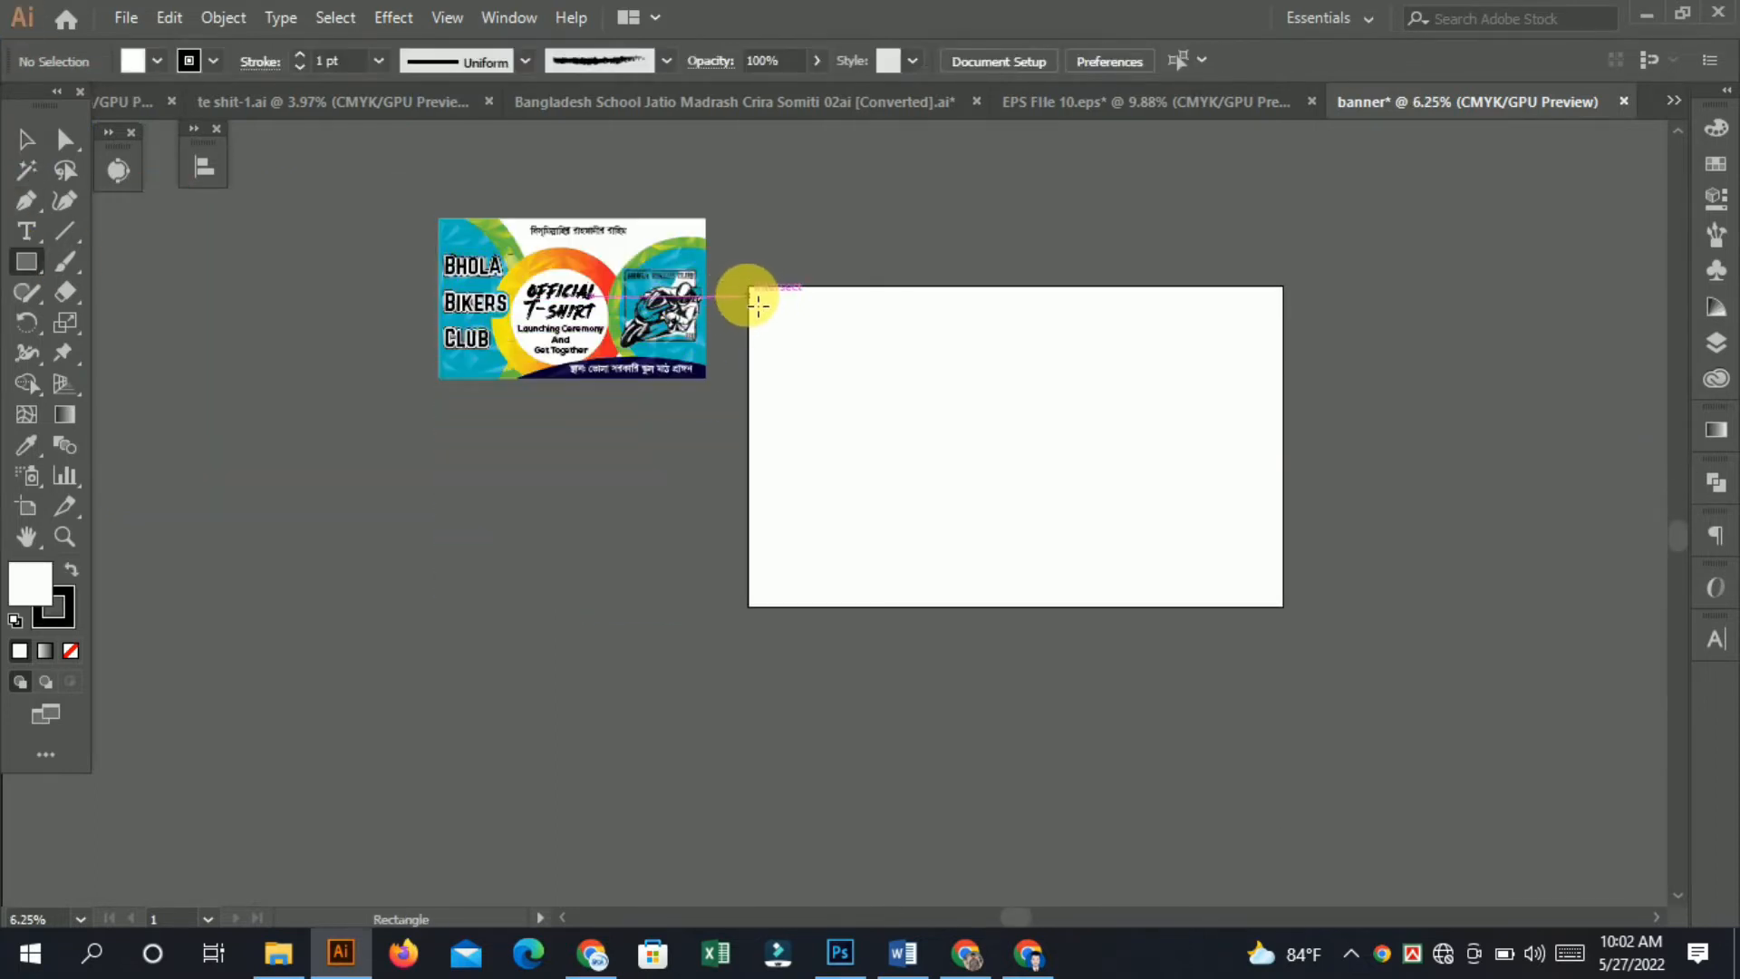
left_click_drag(758, 296, 1296, 616)
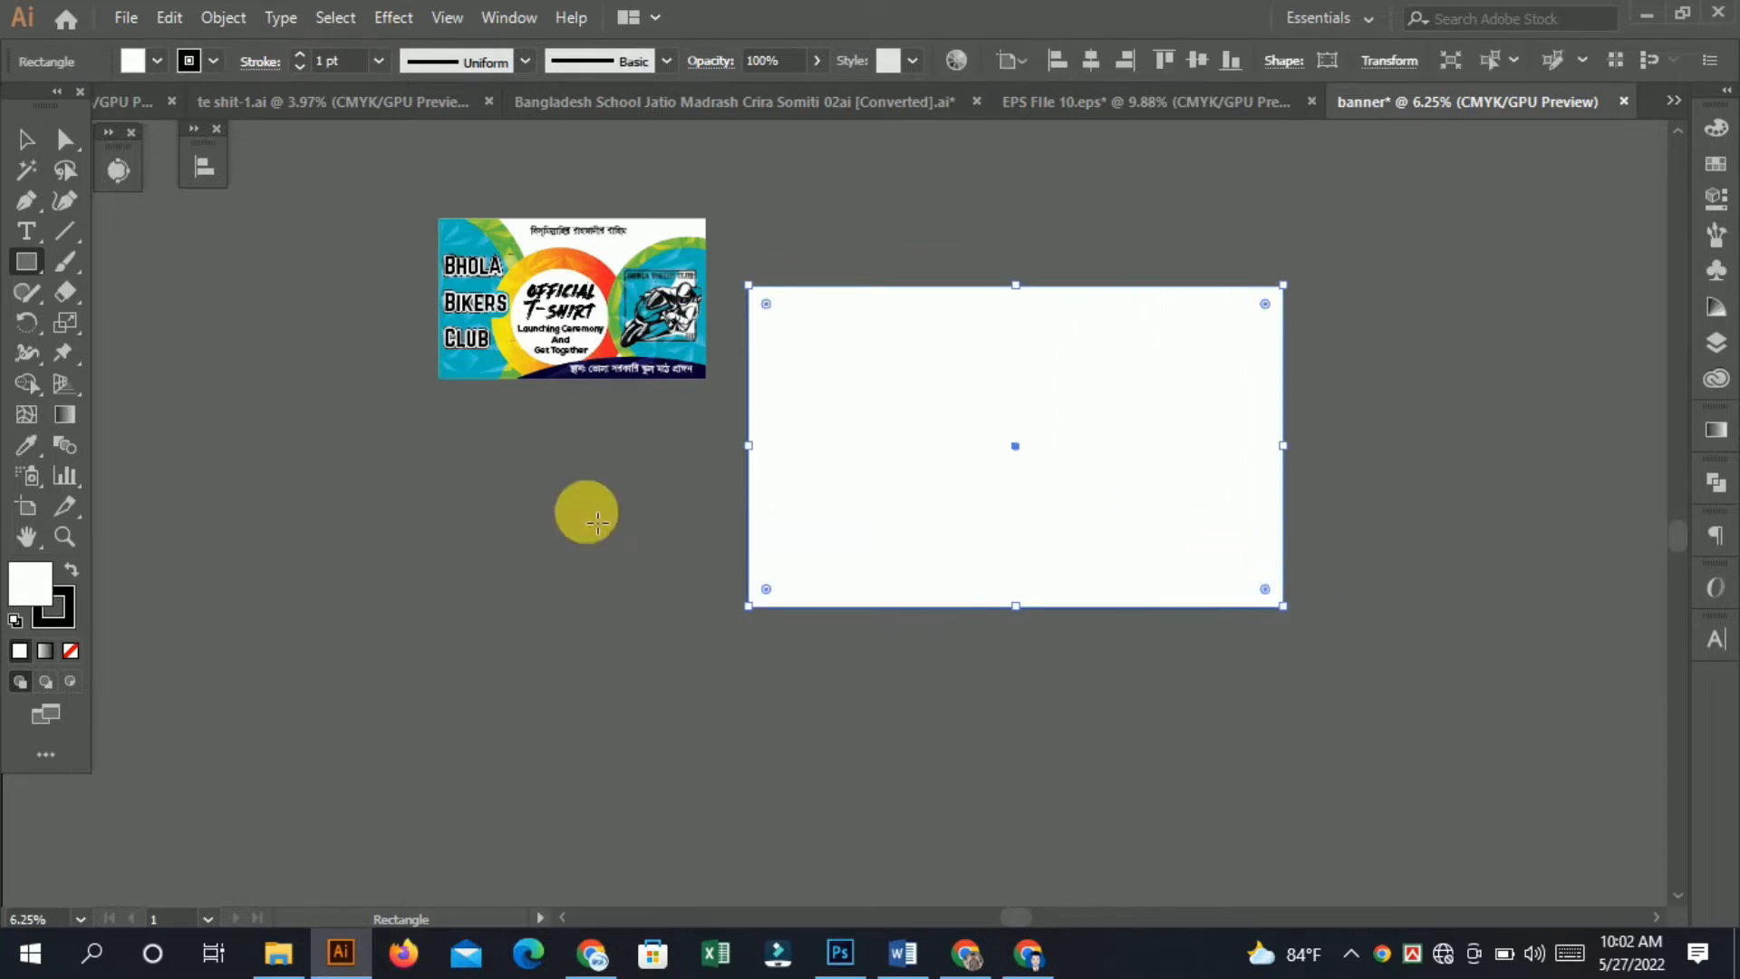
left_click(55, 623)
left_click(71, 651)
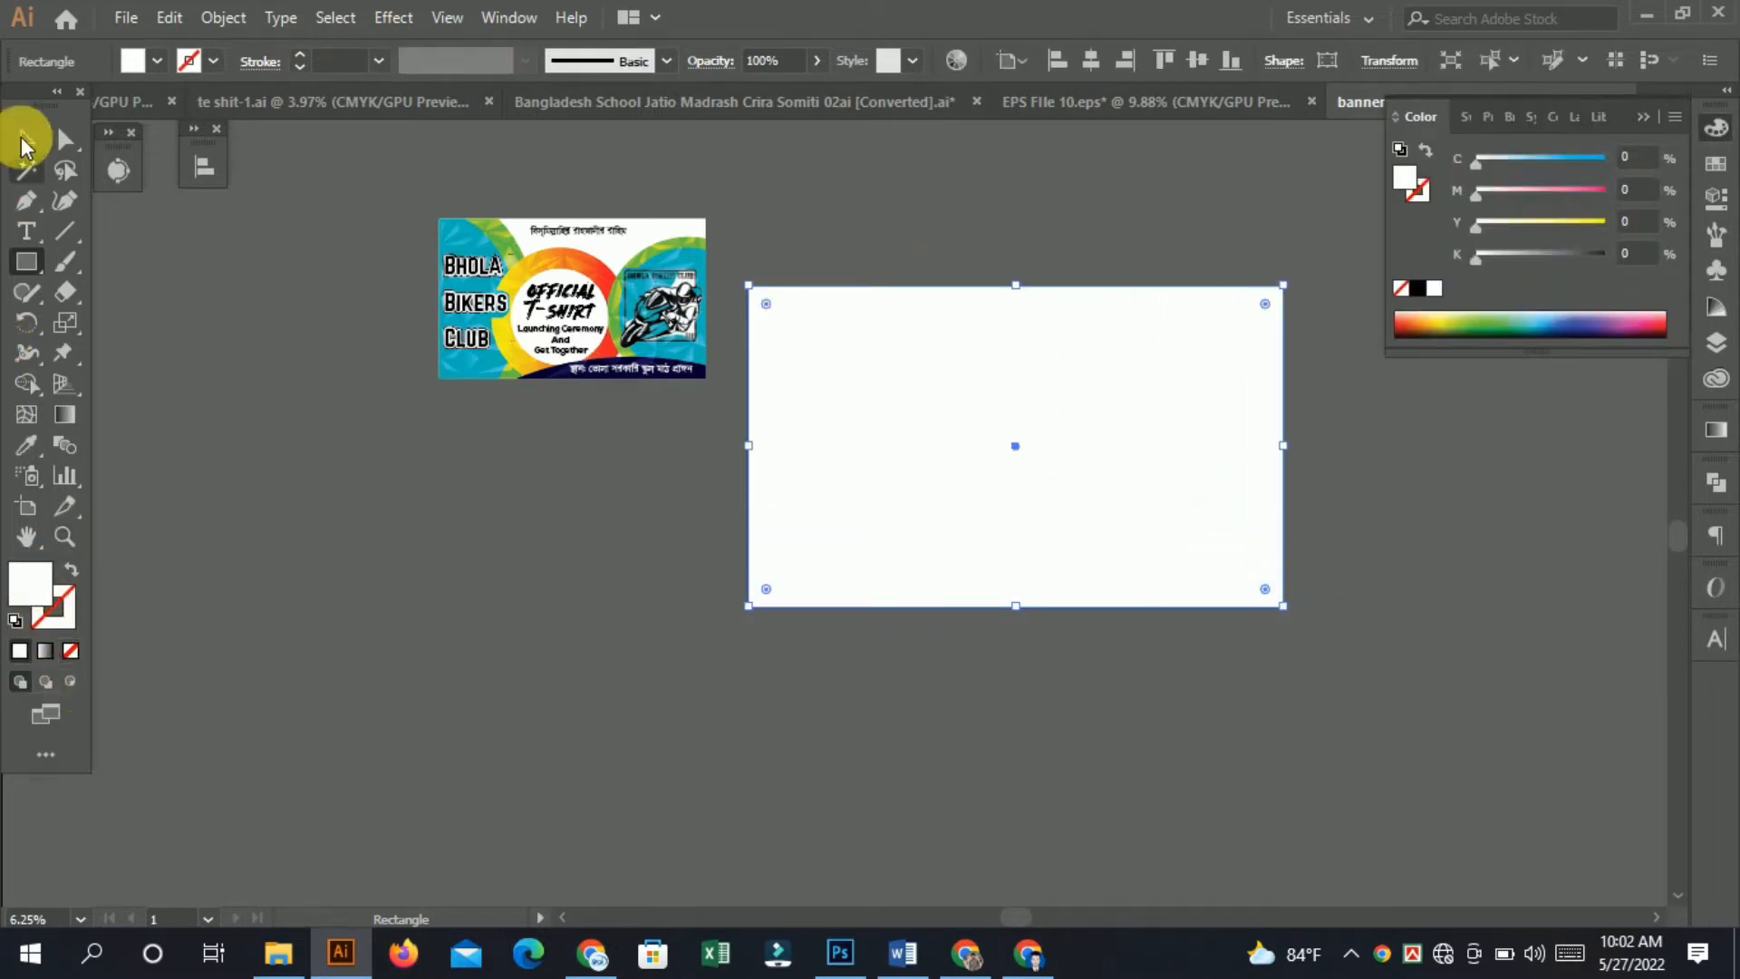
Draw a large circle overlapping the right half of the artboard.
left_click(138, 257)
scroll(1124, 518, "down", 2)
scroll(1125, 525, "up", 2)
key("ctrl+equal")
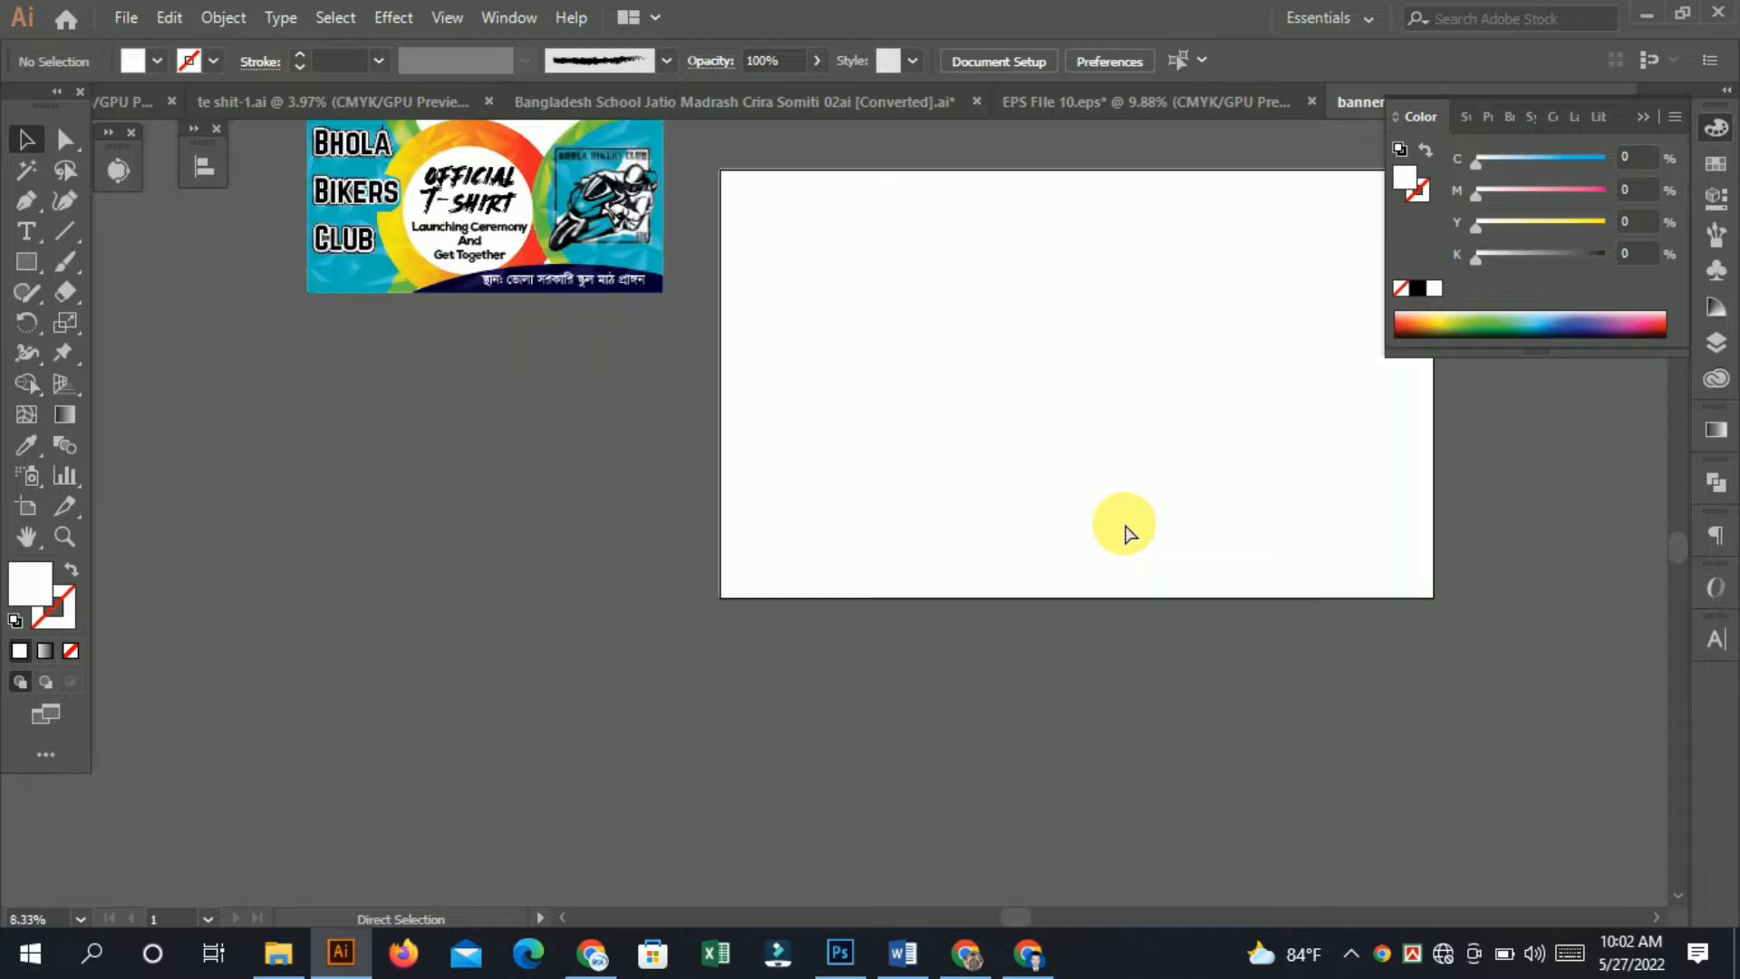
left_click(32, 535)
left_click_drag(1192, 454, 1132, 533)
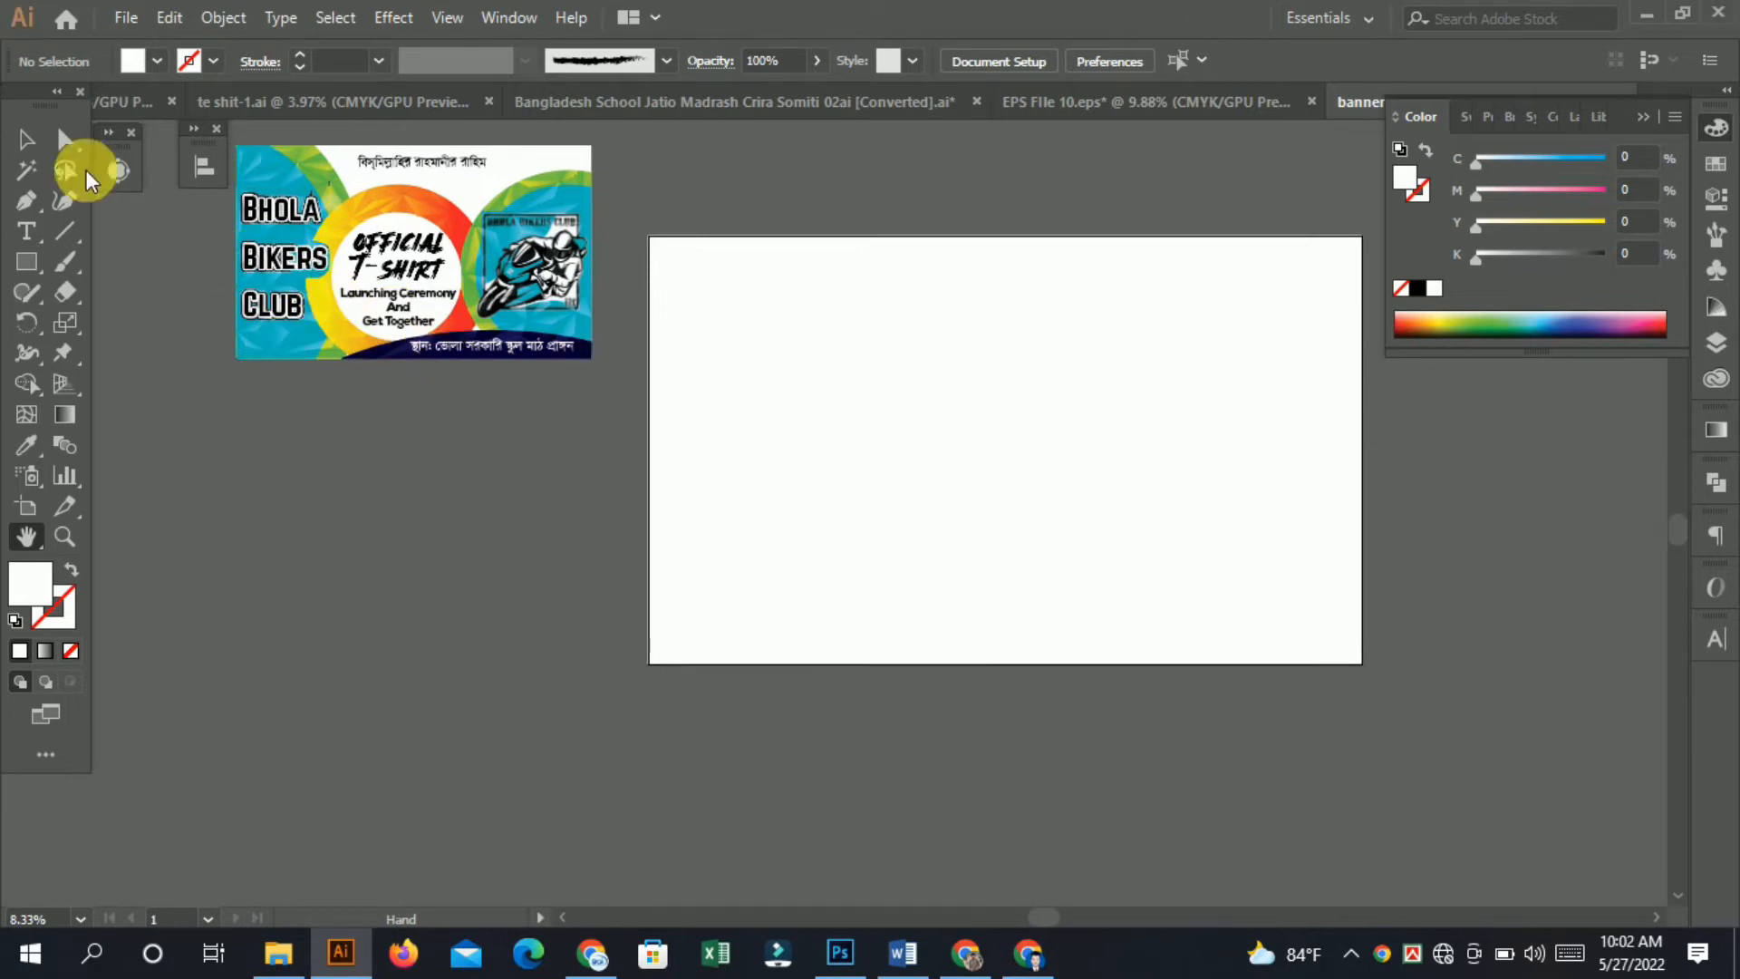
left_click_drag(29, 261, 121, 321)
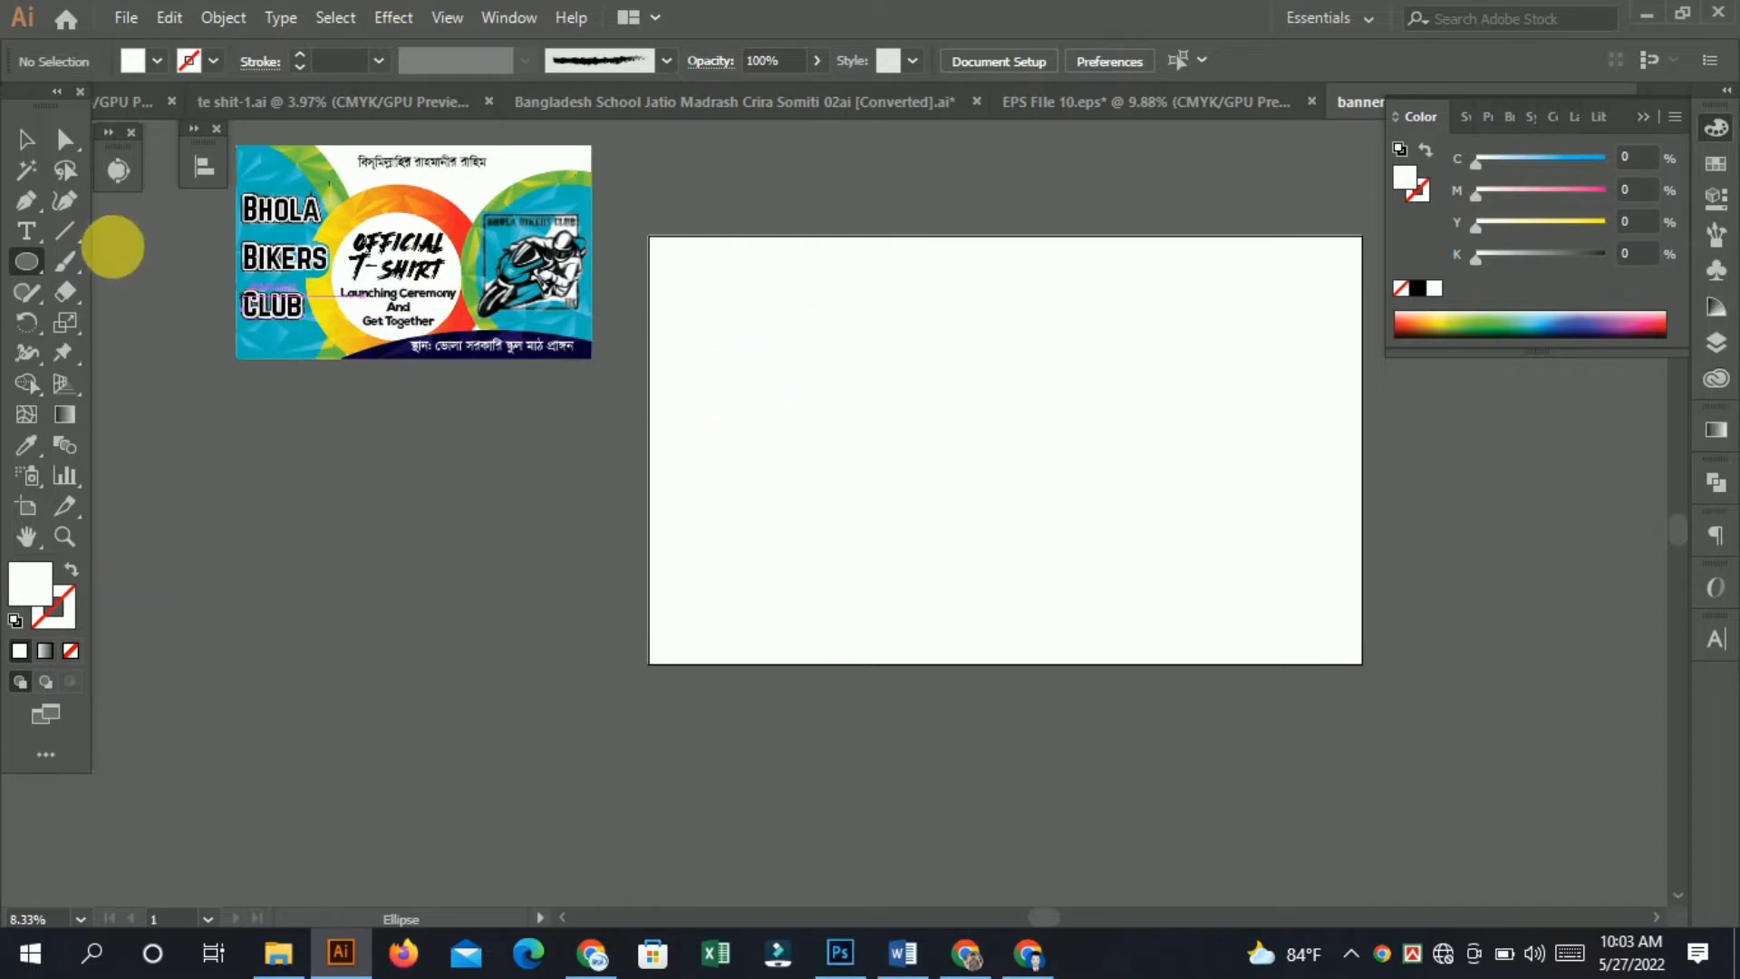
left_click_drag(1164, 549, 1463, 580)
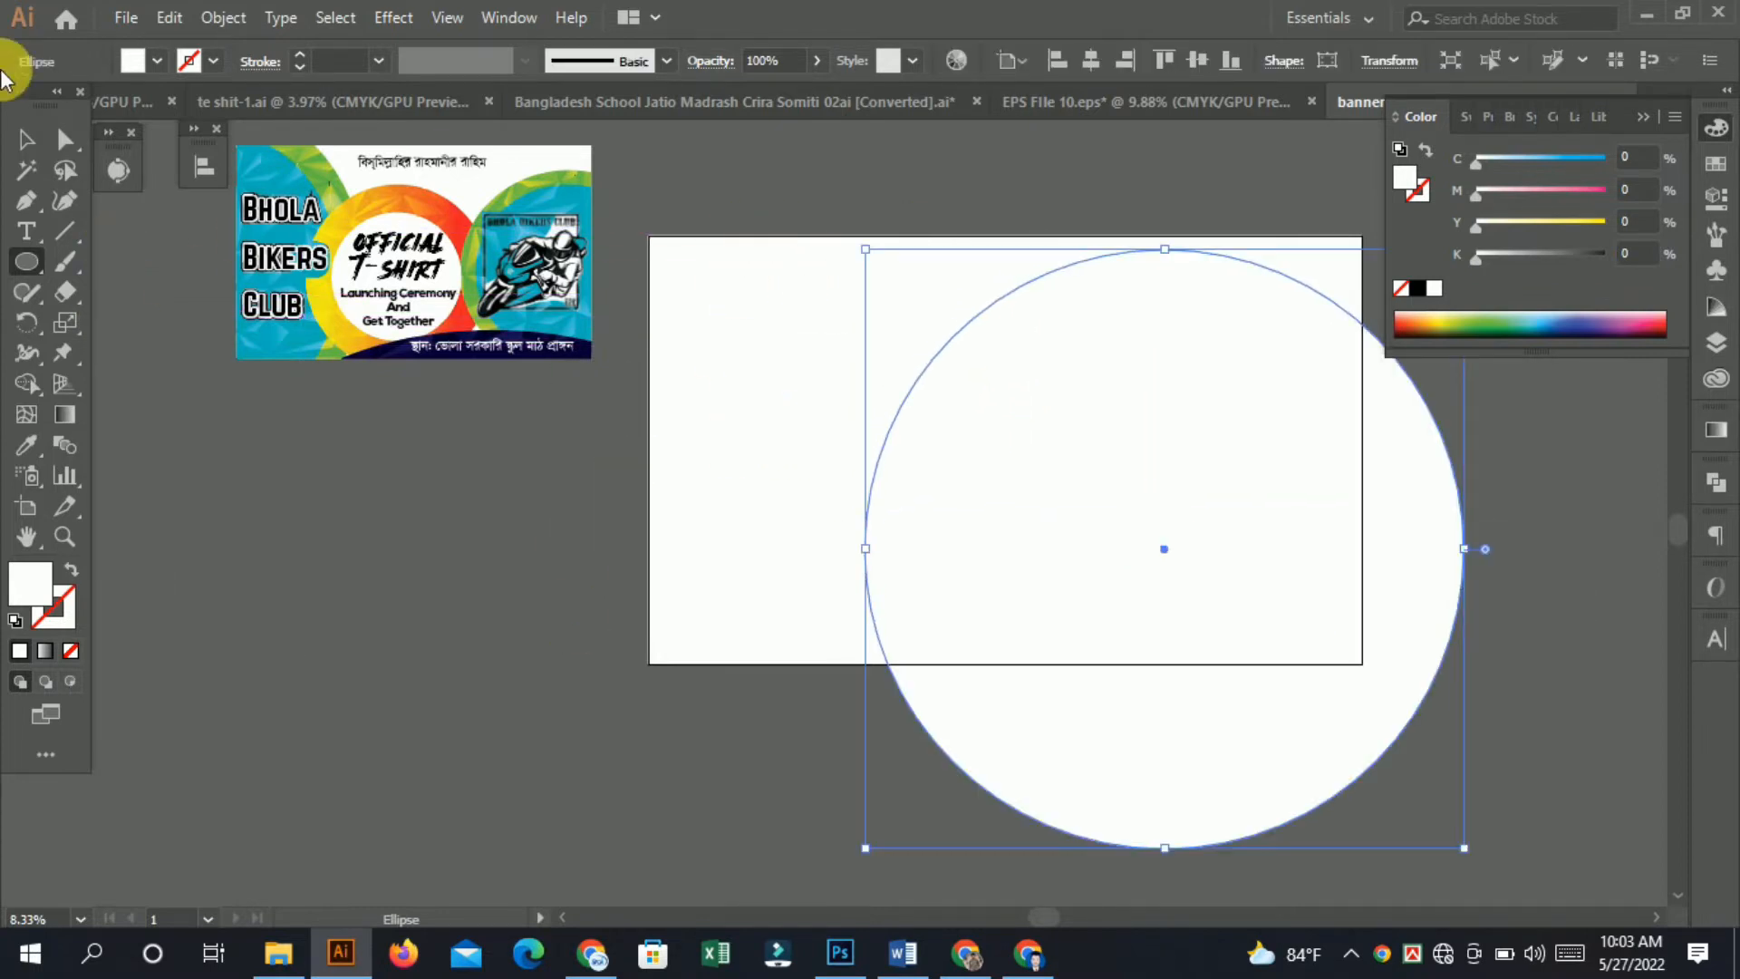
Fill the circle with 100% cyan.
left_click(26, 448)
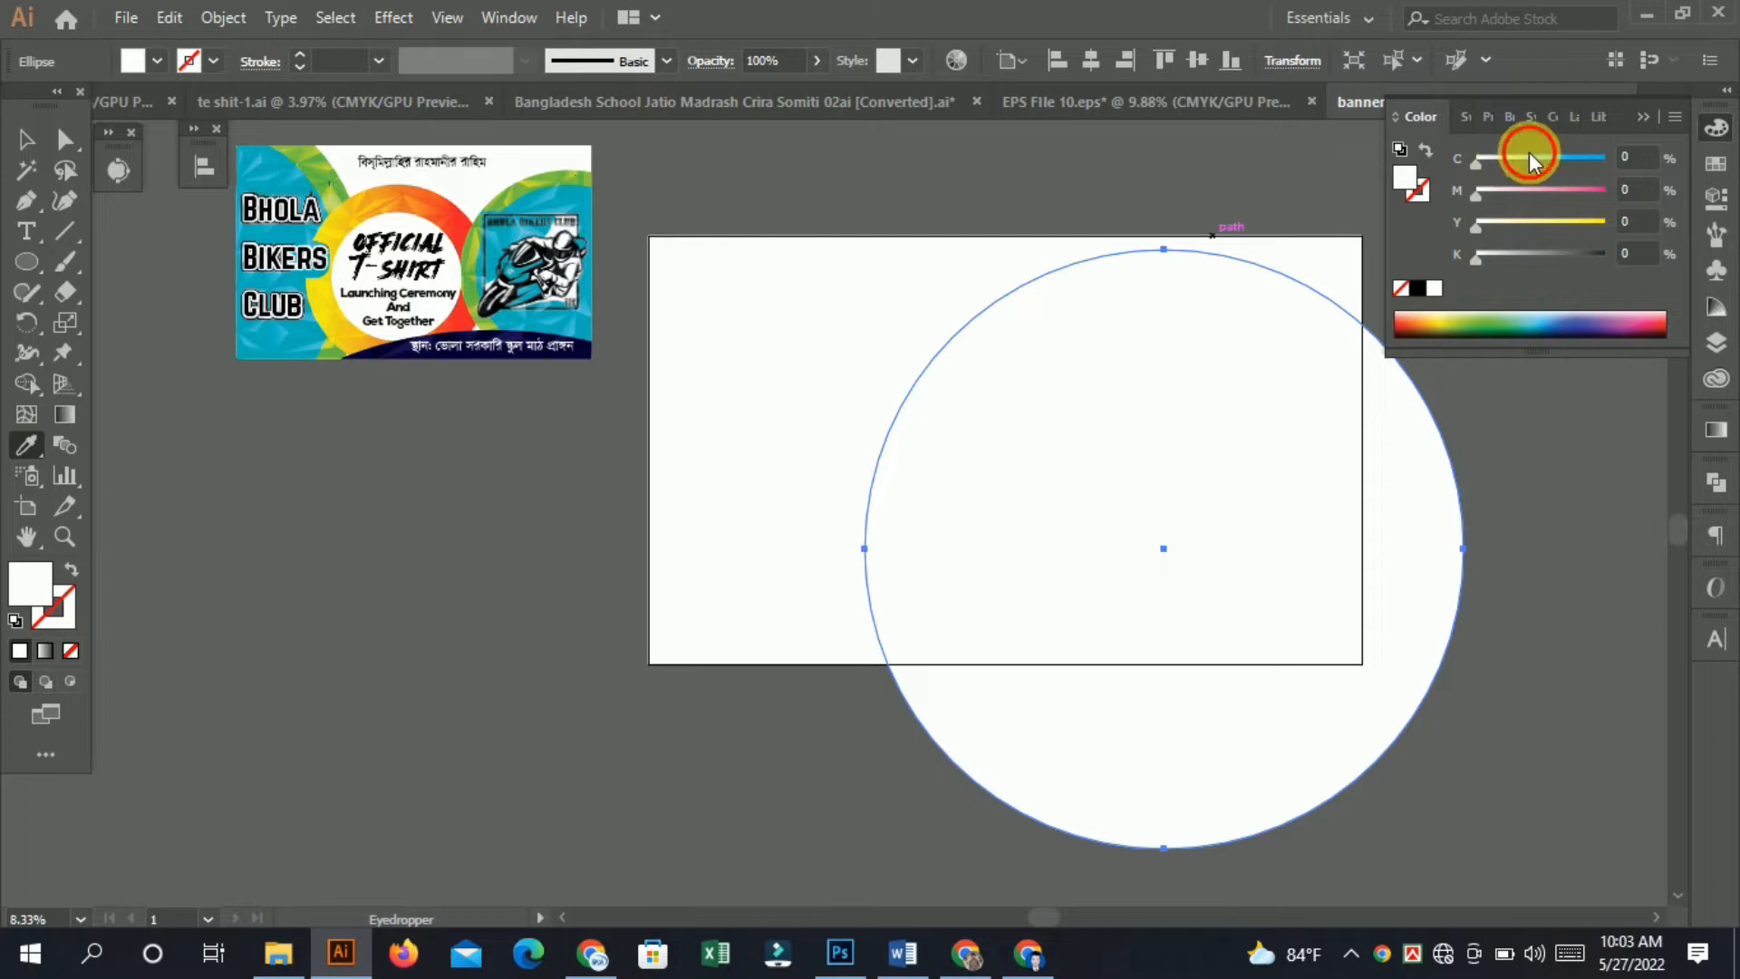
left_click_drag(1564, 160, 1578, 150)
left_click(26, 144)
left_click_drag(870, 489, 961, 686)
left_click_drag(341, 452, 575, 216)
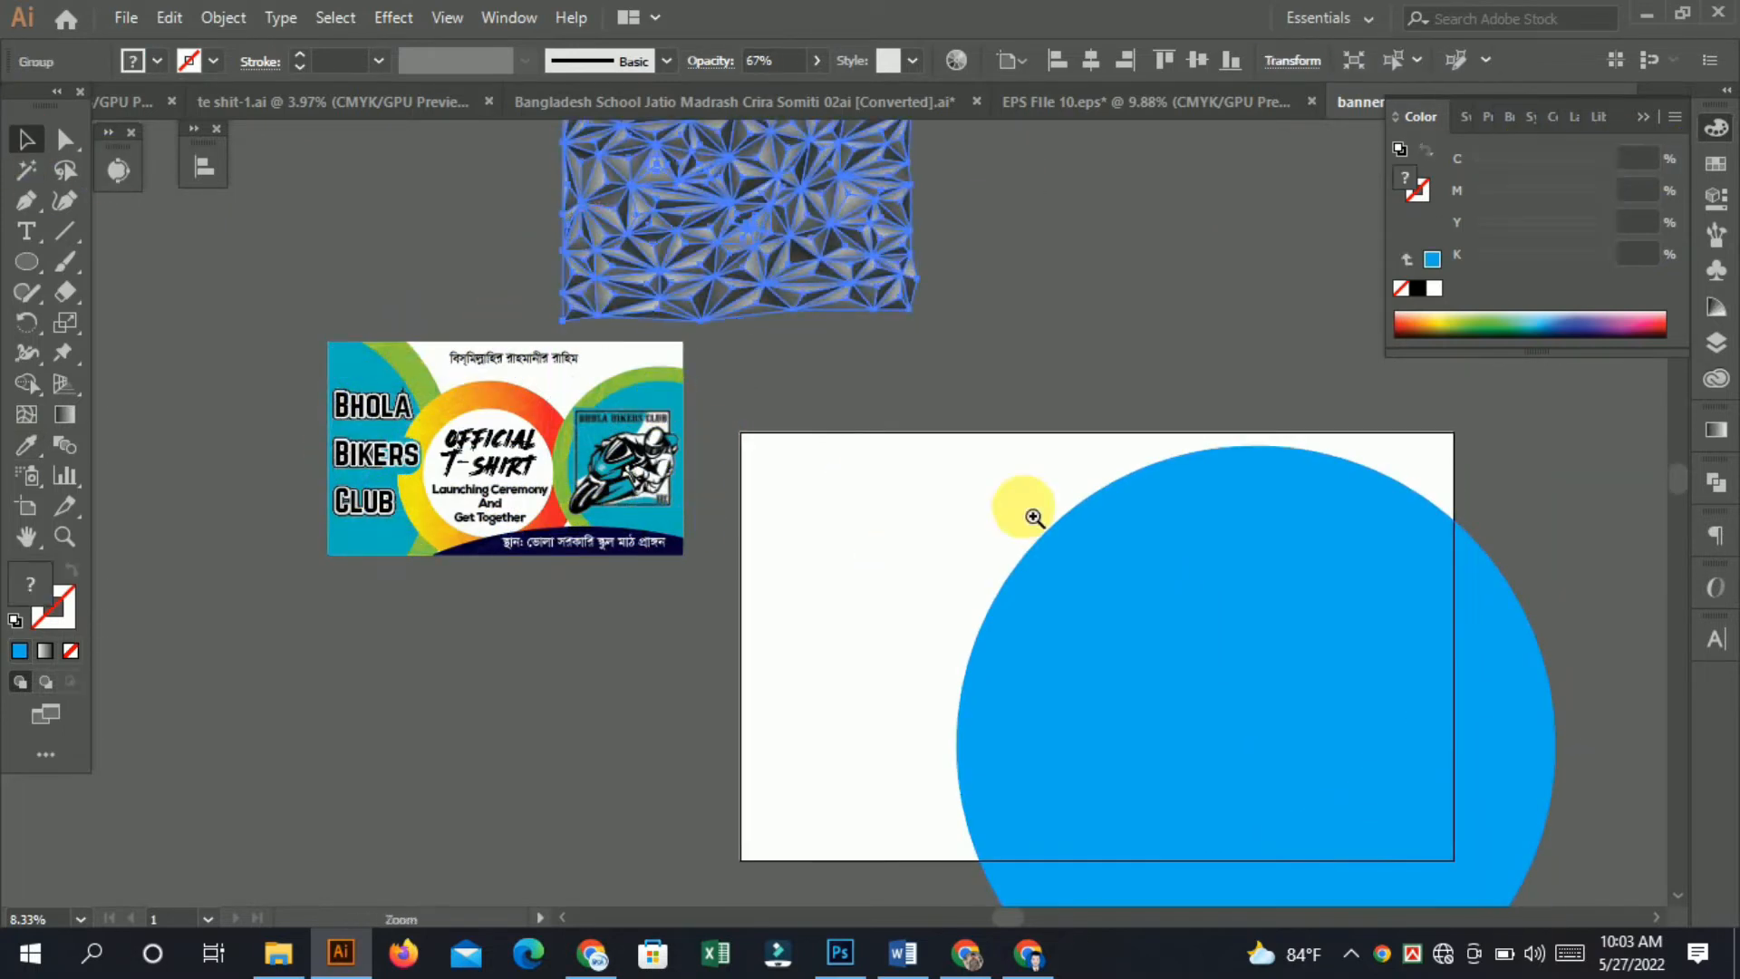
key("ctrl+z")
left_click(404, 260)
left_click_drag(571, 580, 575, 585)
left_click_drag(467, 458, 765, 215)
left_click(1135, 230)
scroll(832, 295, "up", 1)
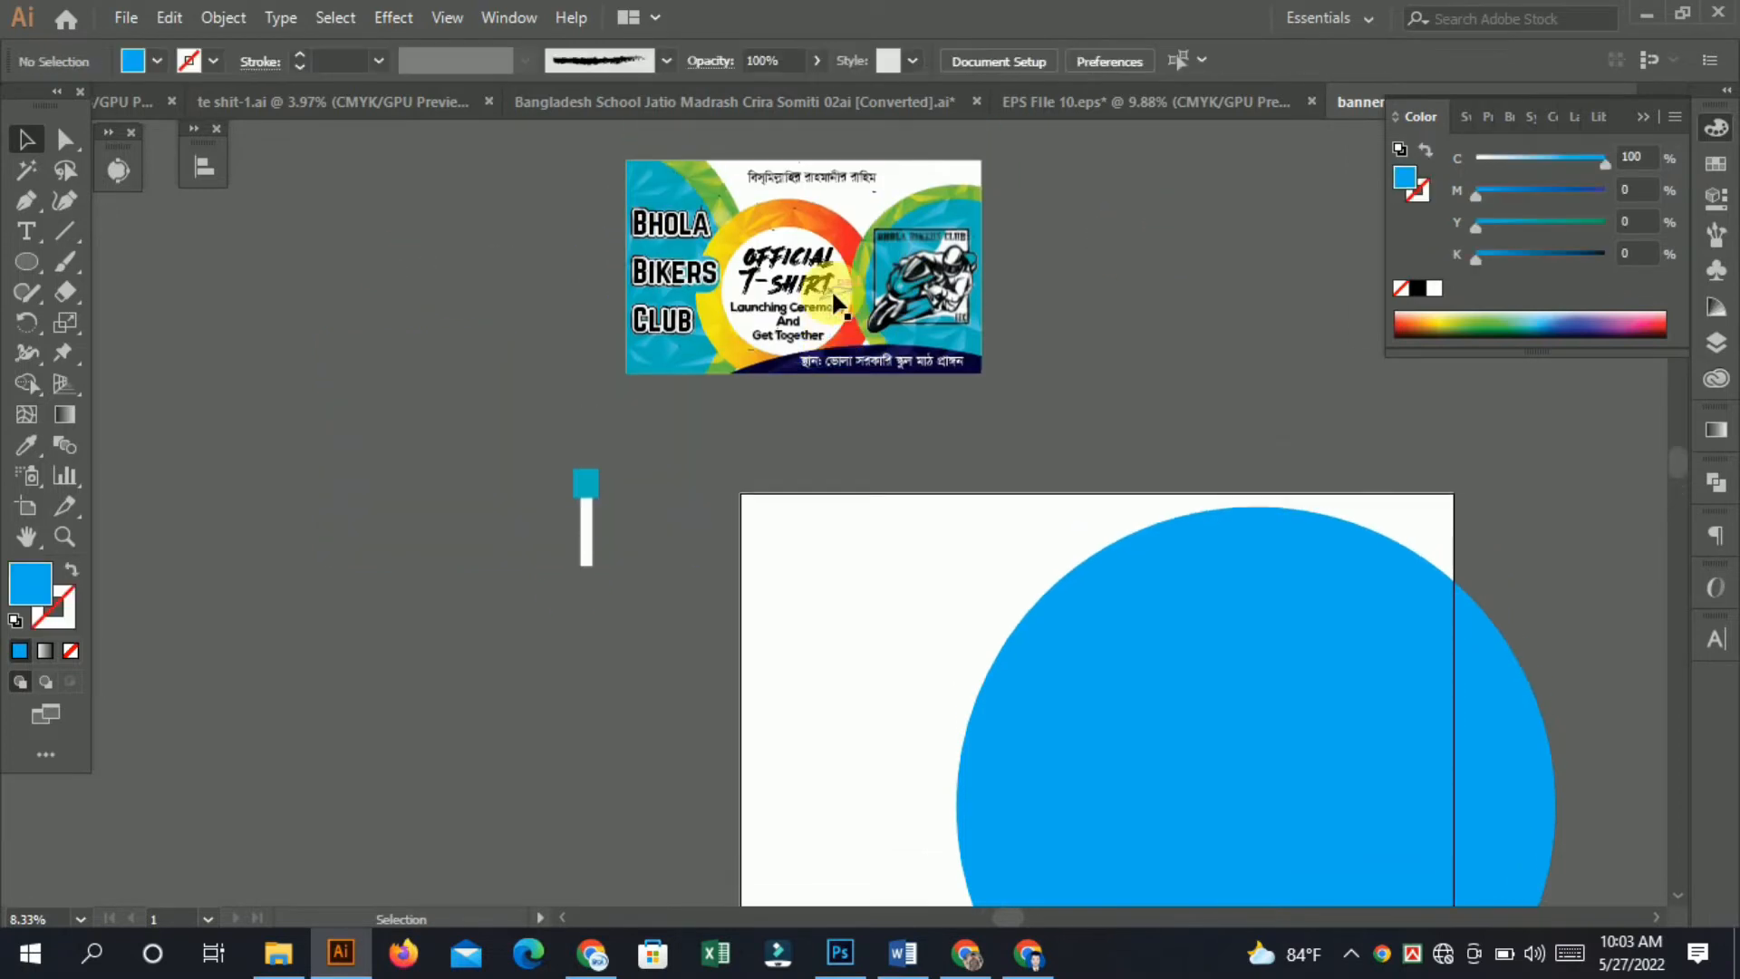
key("ctrl+z")
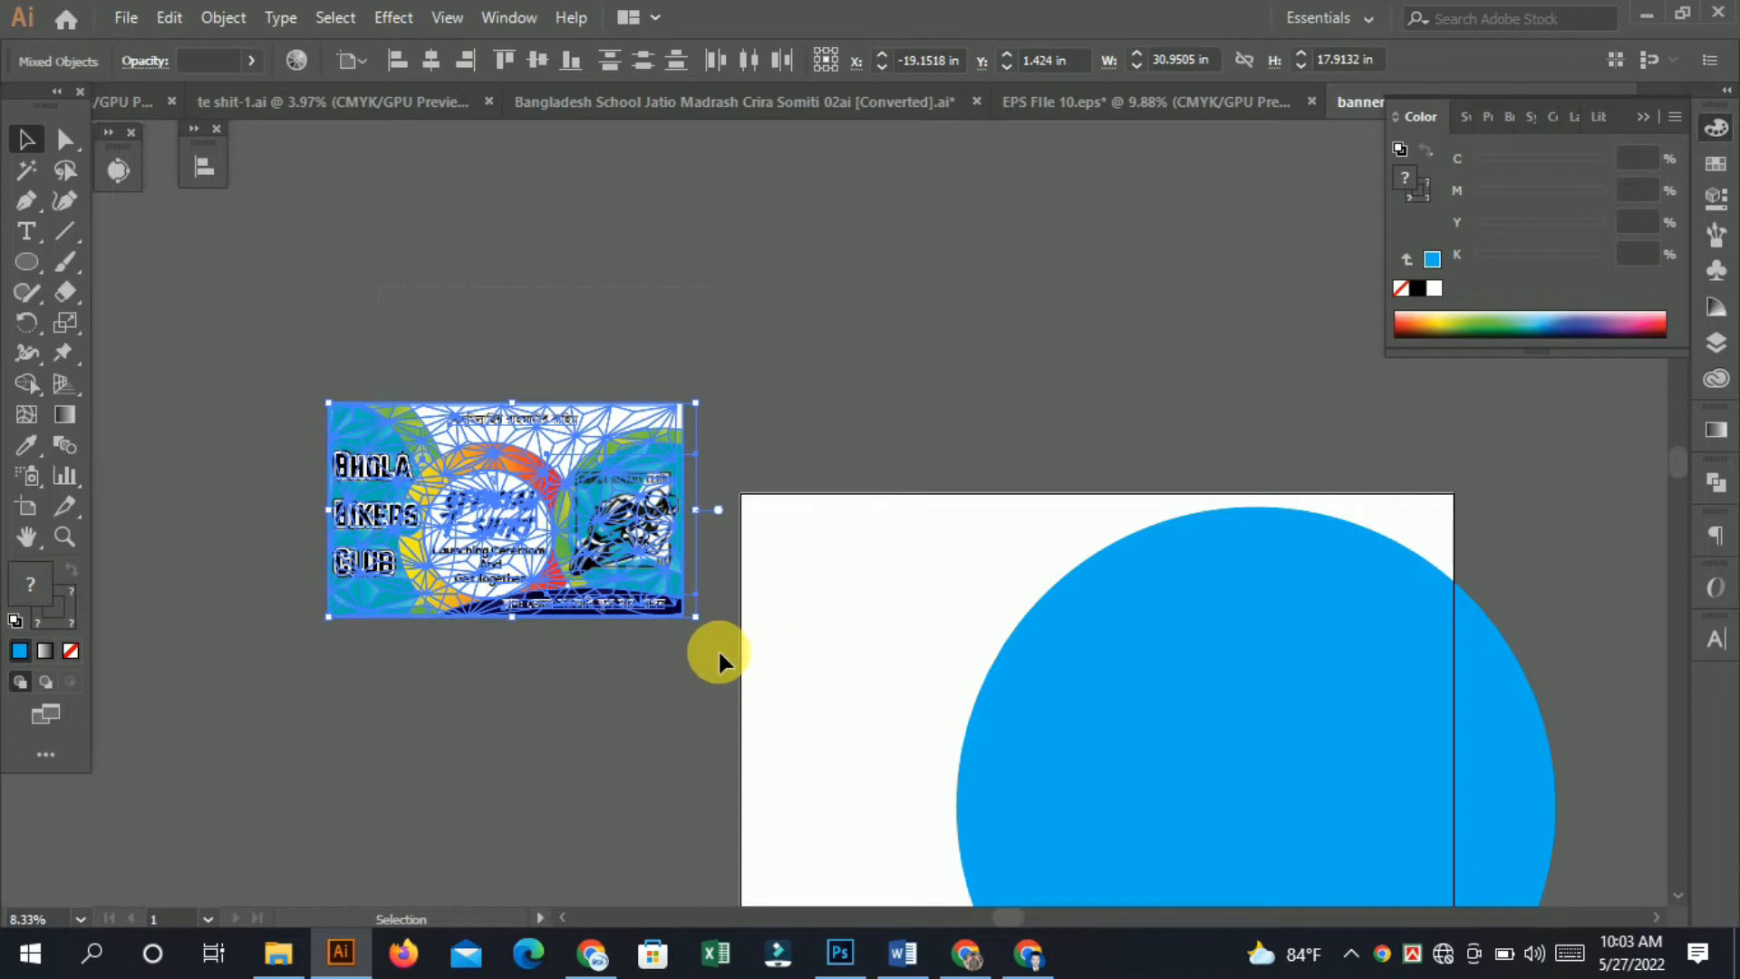
Move the reference design up above the artboard.
left_click_drag(600, 536, 918, 296)
left_click(1328, 263)
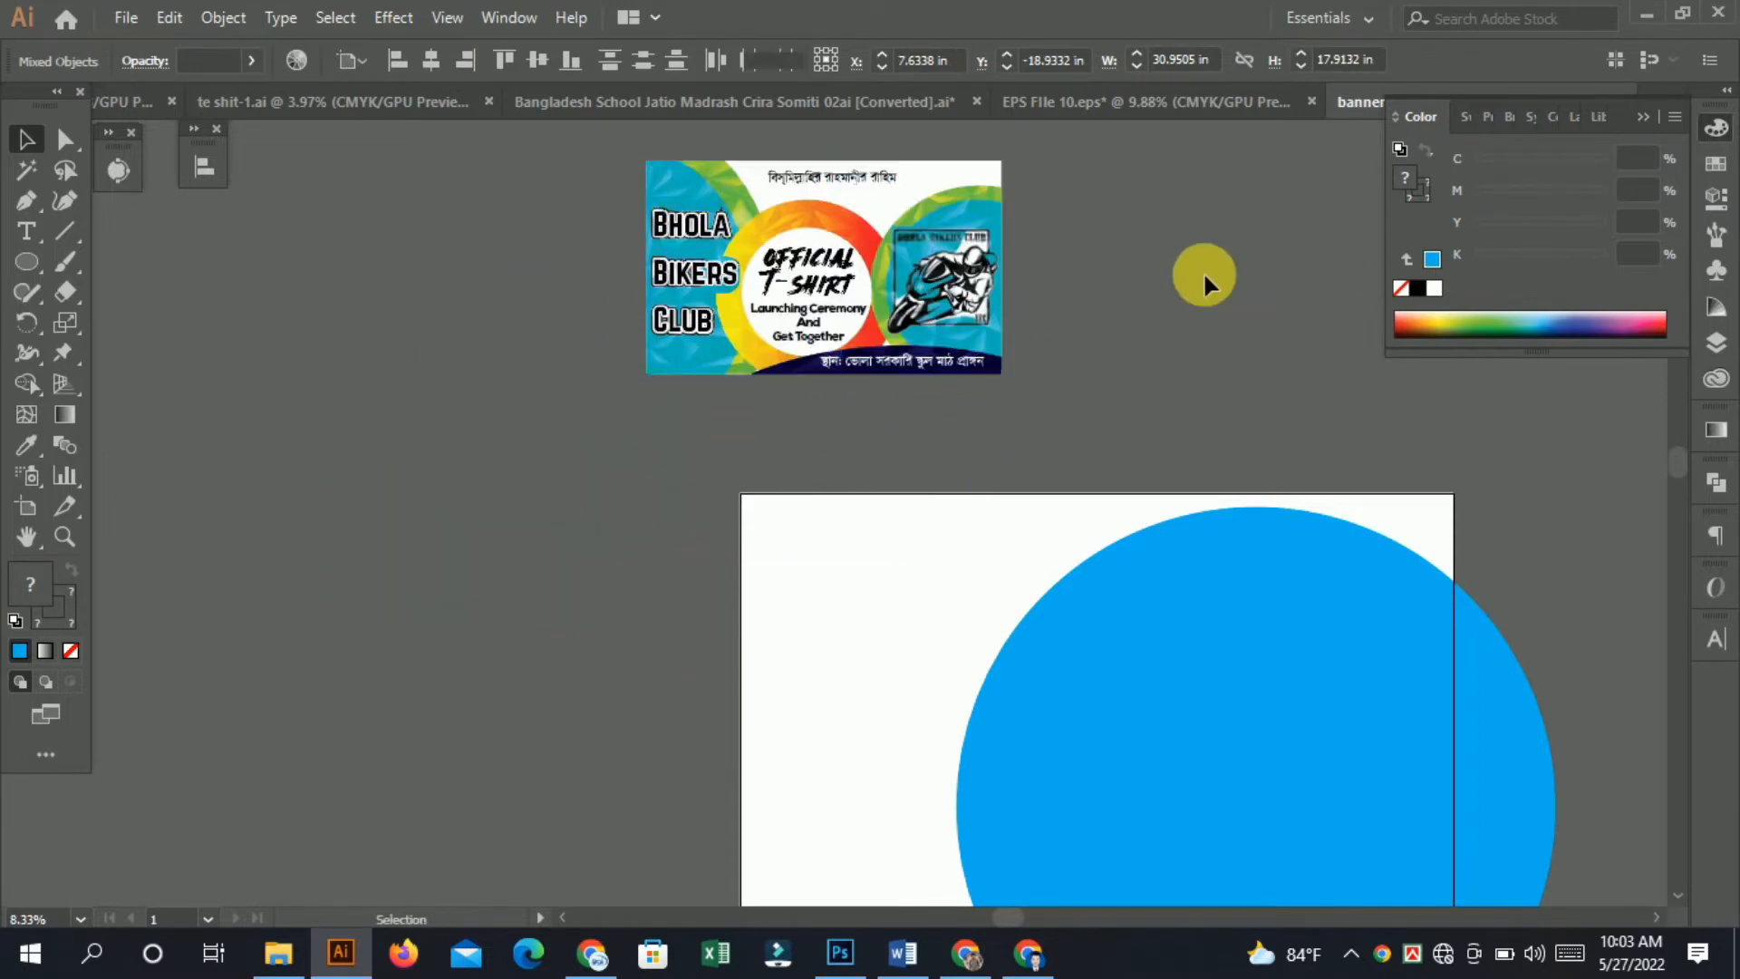
Zoom in to examine the orange ring around the reference design's central circle.
left_click(952, 166)
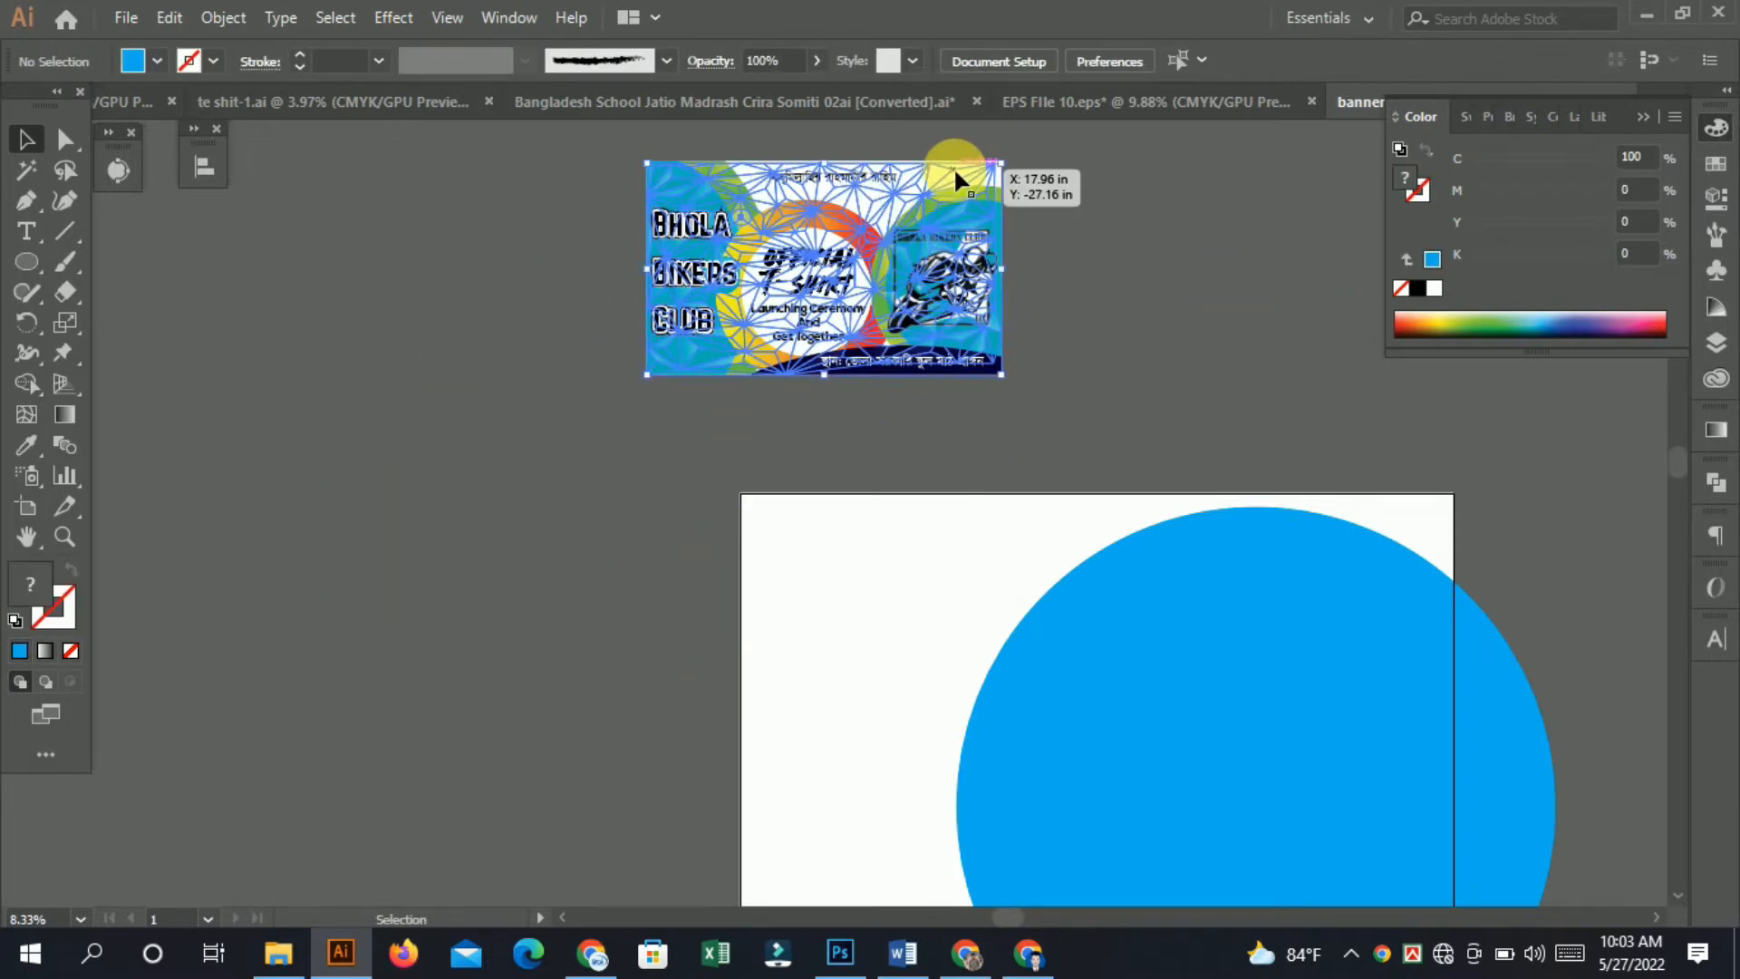
left_click(1118, 224)
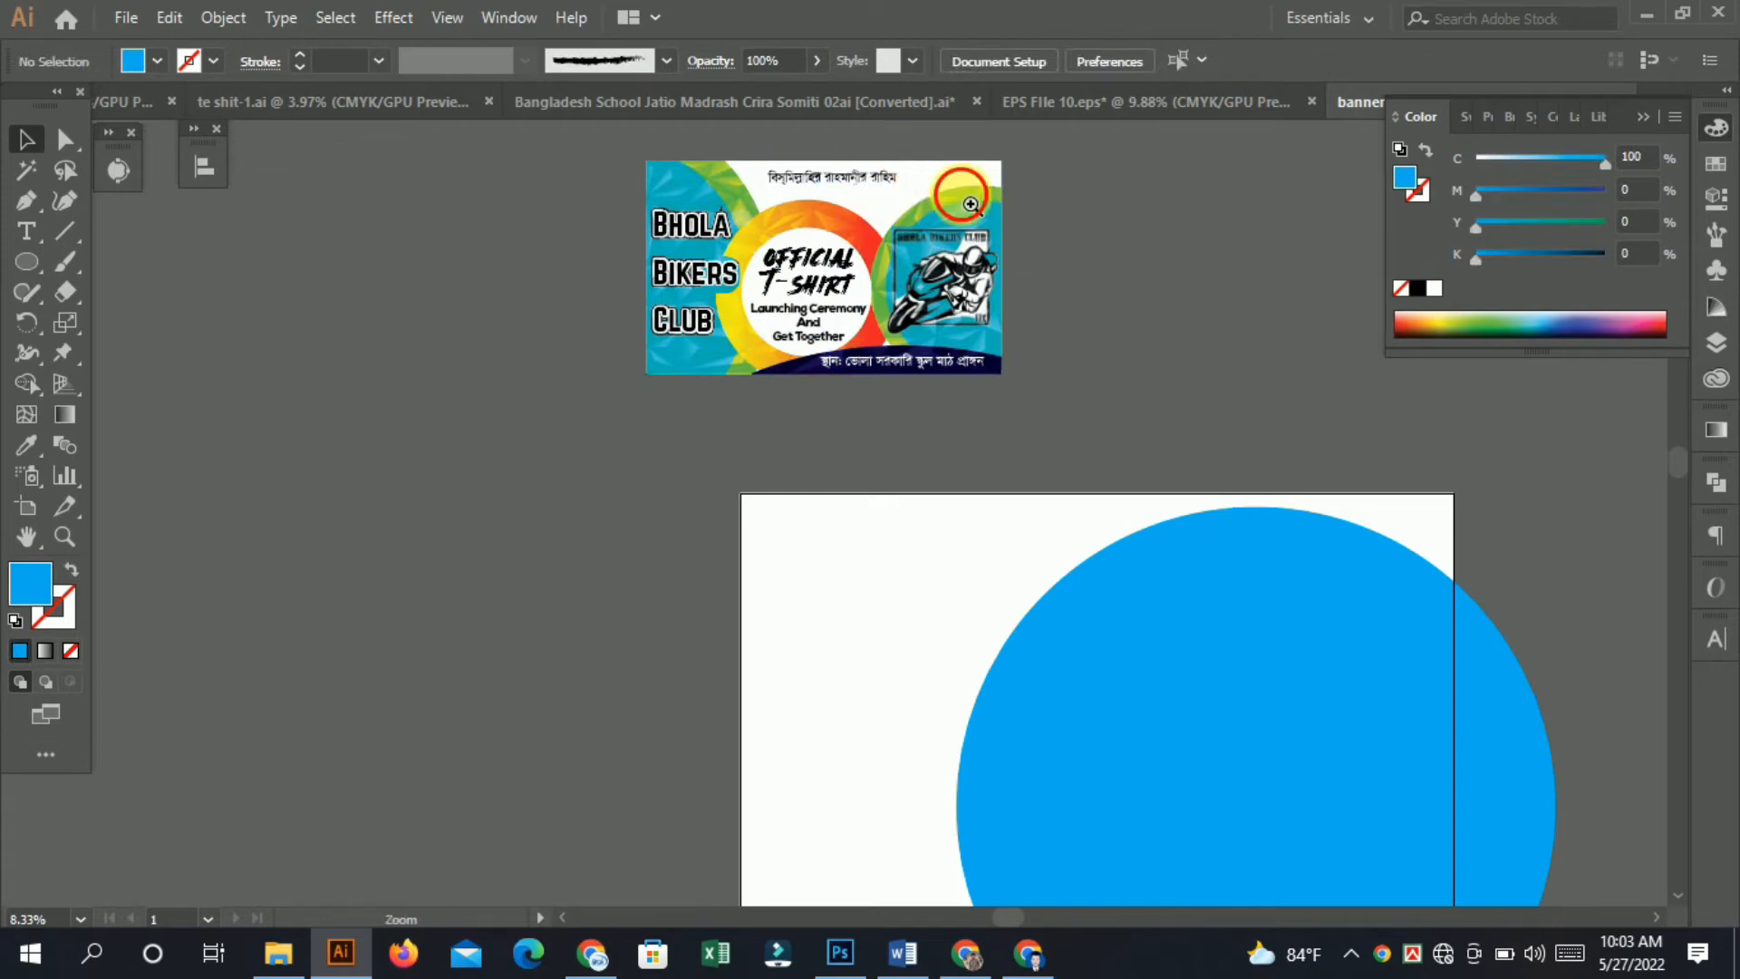
left_click_drag(909, 154, 1399, 417)
left_click_drag(845, 527, 1006, 487)
left_click_drag(594, 431, 748, 466)
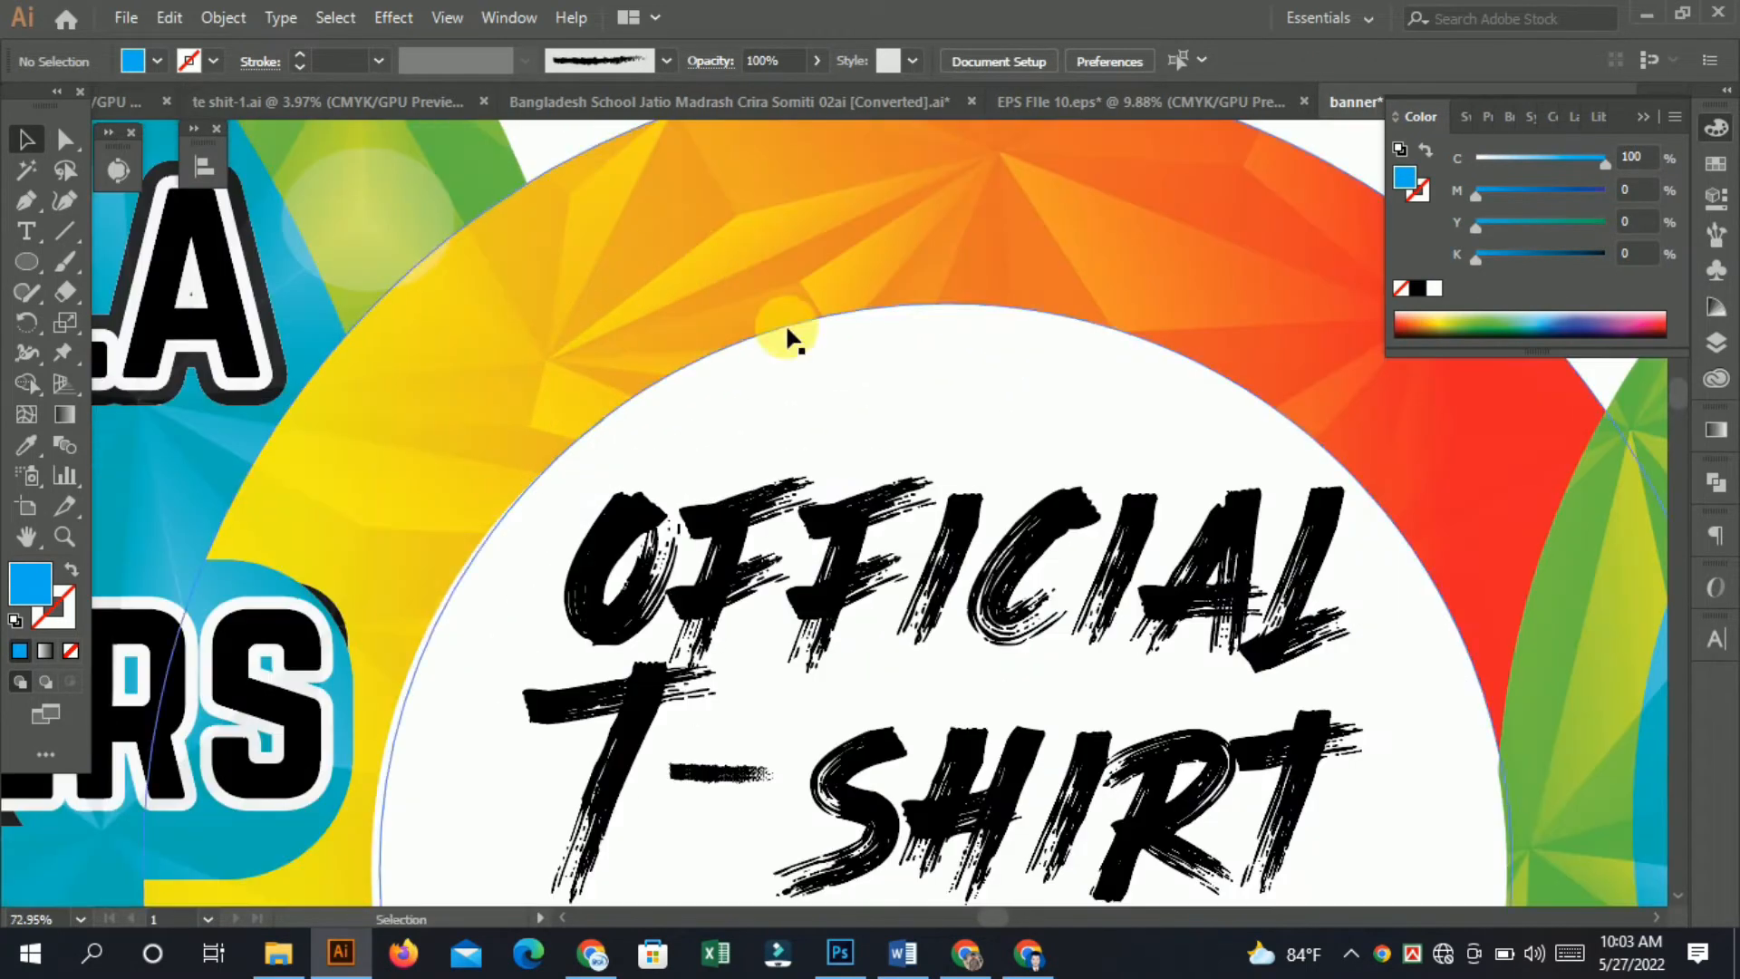
left_click_drag(622, 265, 504, 325)
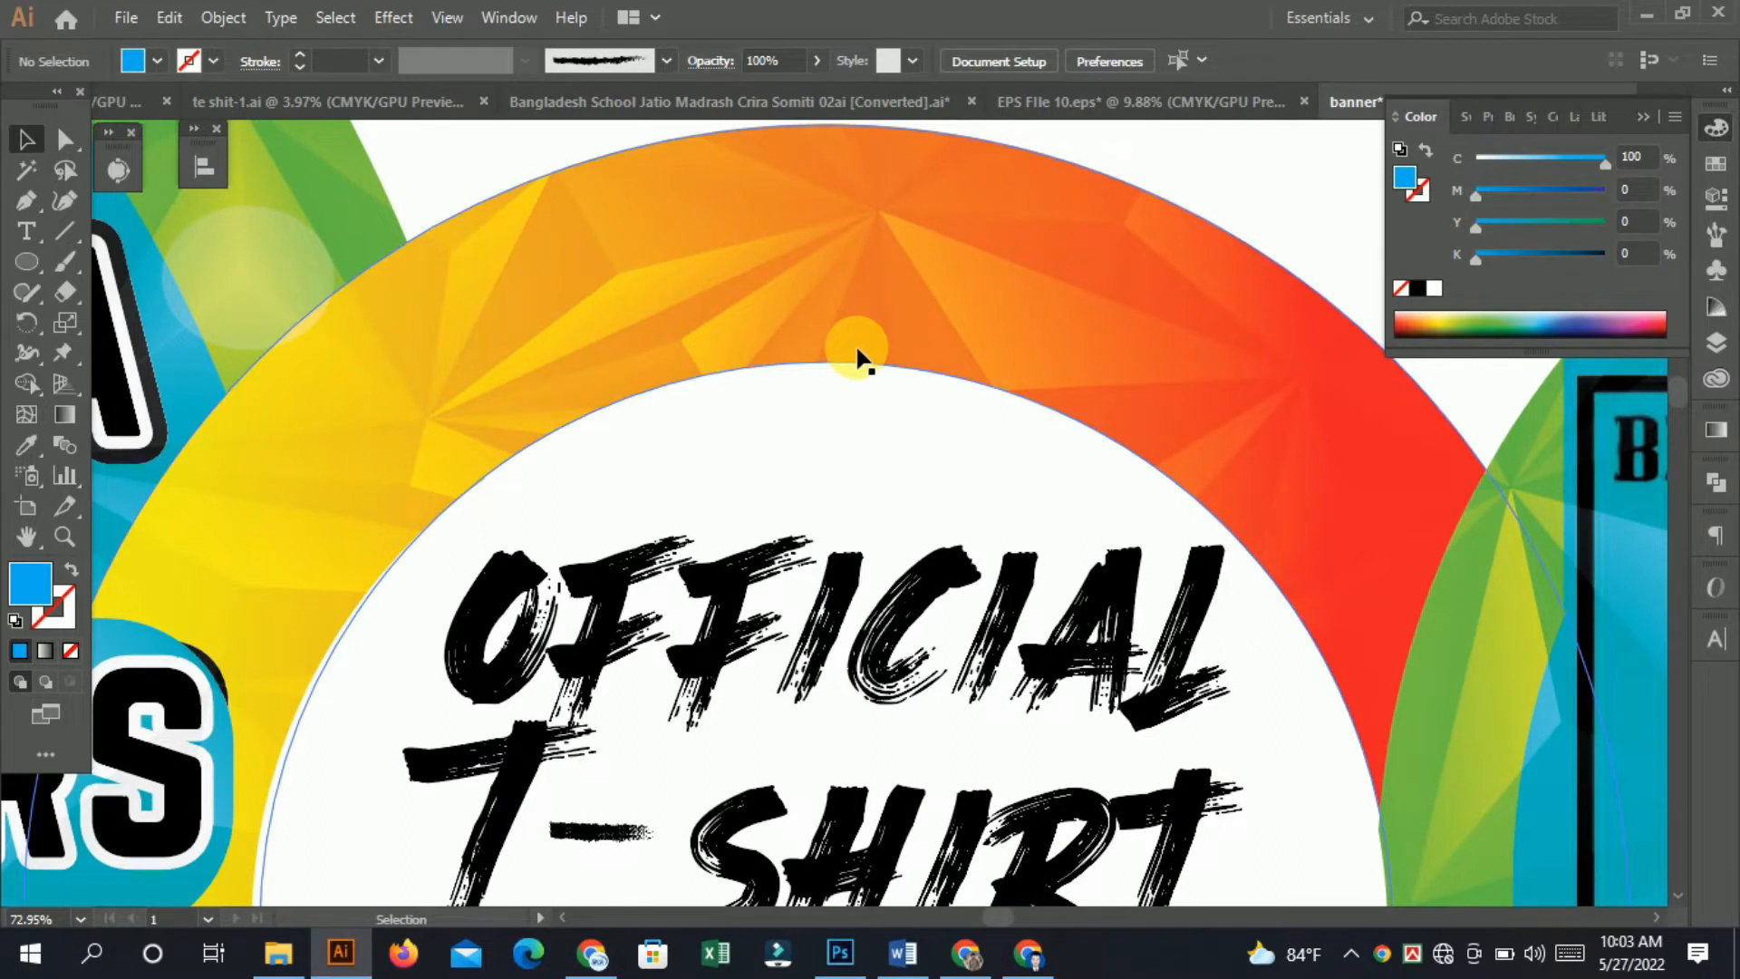
left_click_drag(1084, 389, 789, 337)
left_click_drag(1112, 501, 809, 390)
left_click_drag(1265, 499, 901, 269)
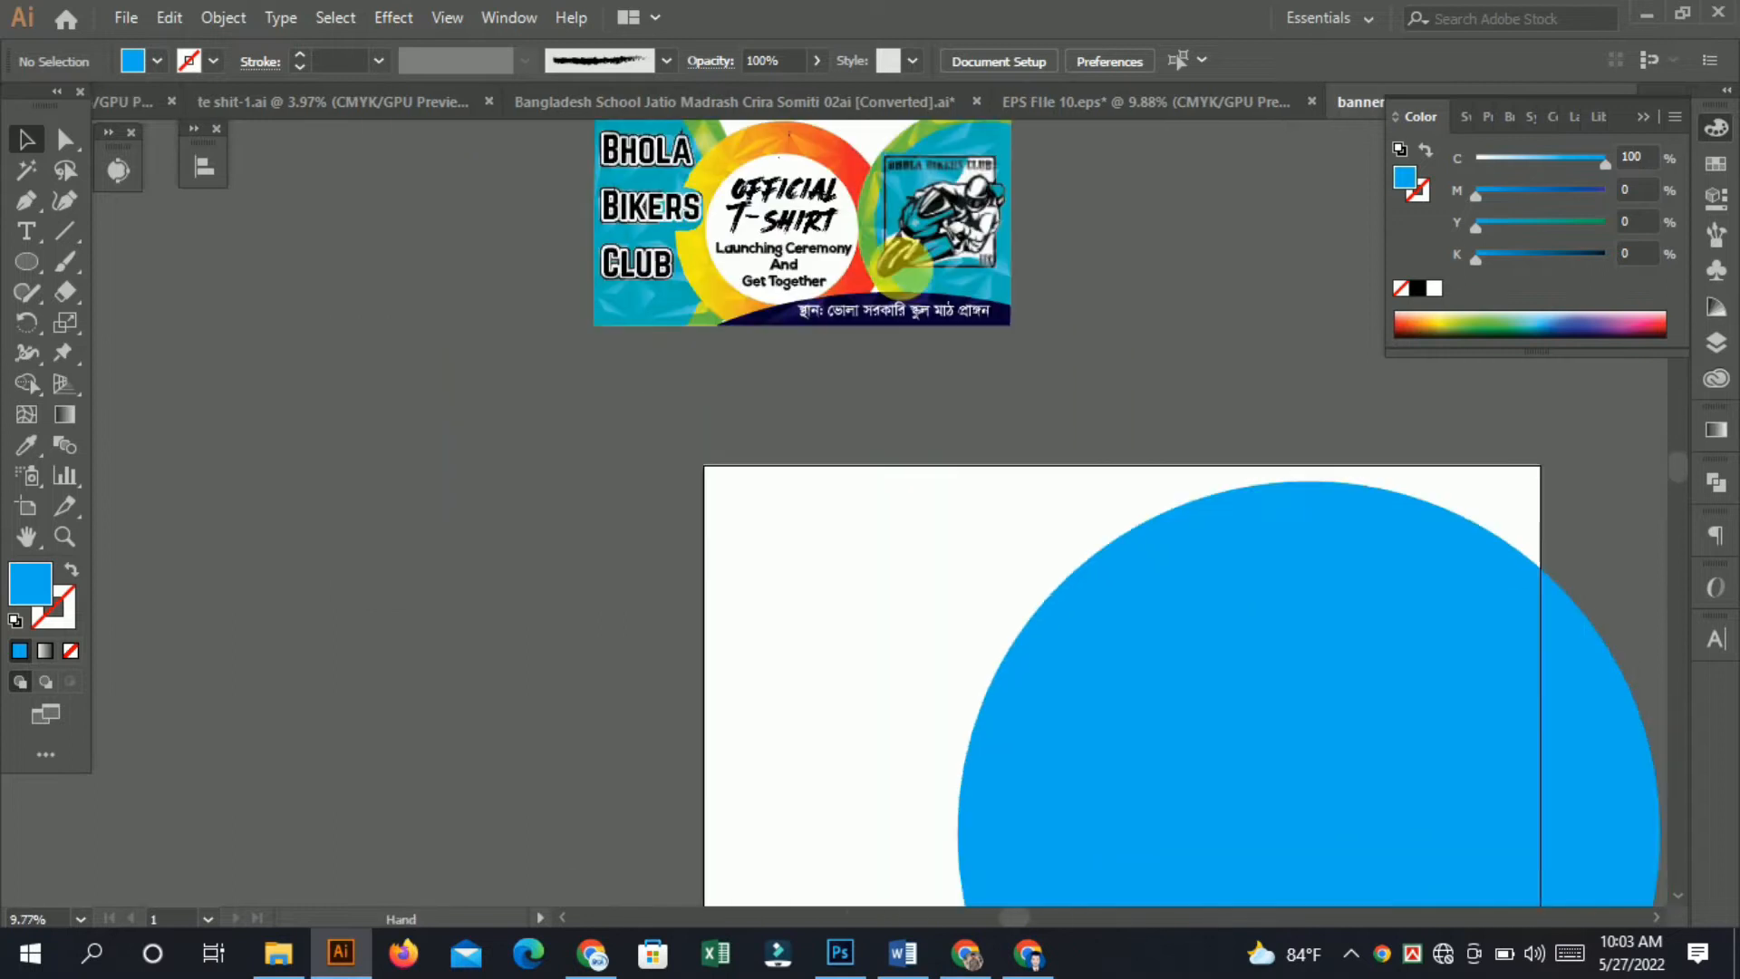
Move the cyan circle so it overlaps the left half of the artboard.
left_click_drag(1316, 738, 752, 651)
key("space")
left_click_drag(759, 652, 793, 653)
left_click_drag(1033, 744, 878, 649)
left_click_drag(856, 594, 835, 600)
left_click_drag(748, 420, 873, 513)
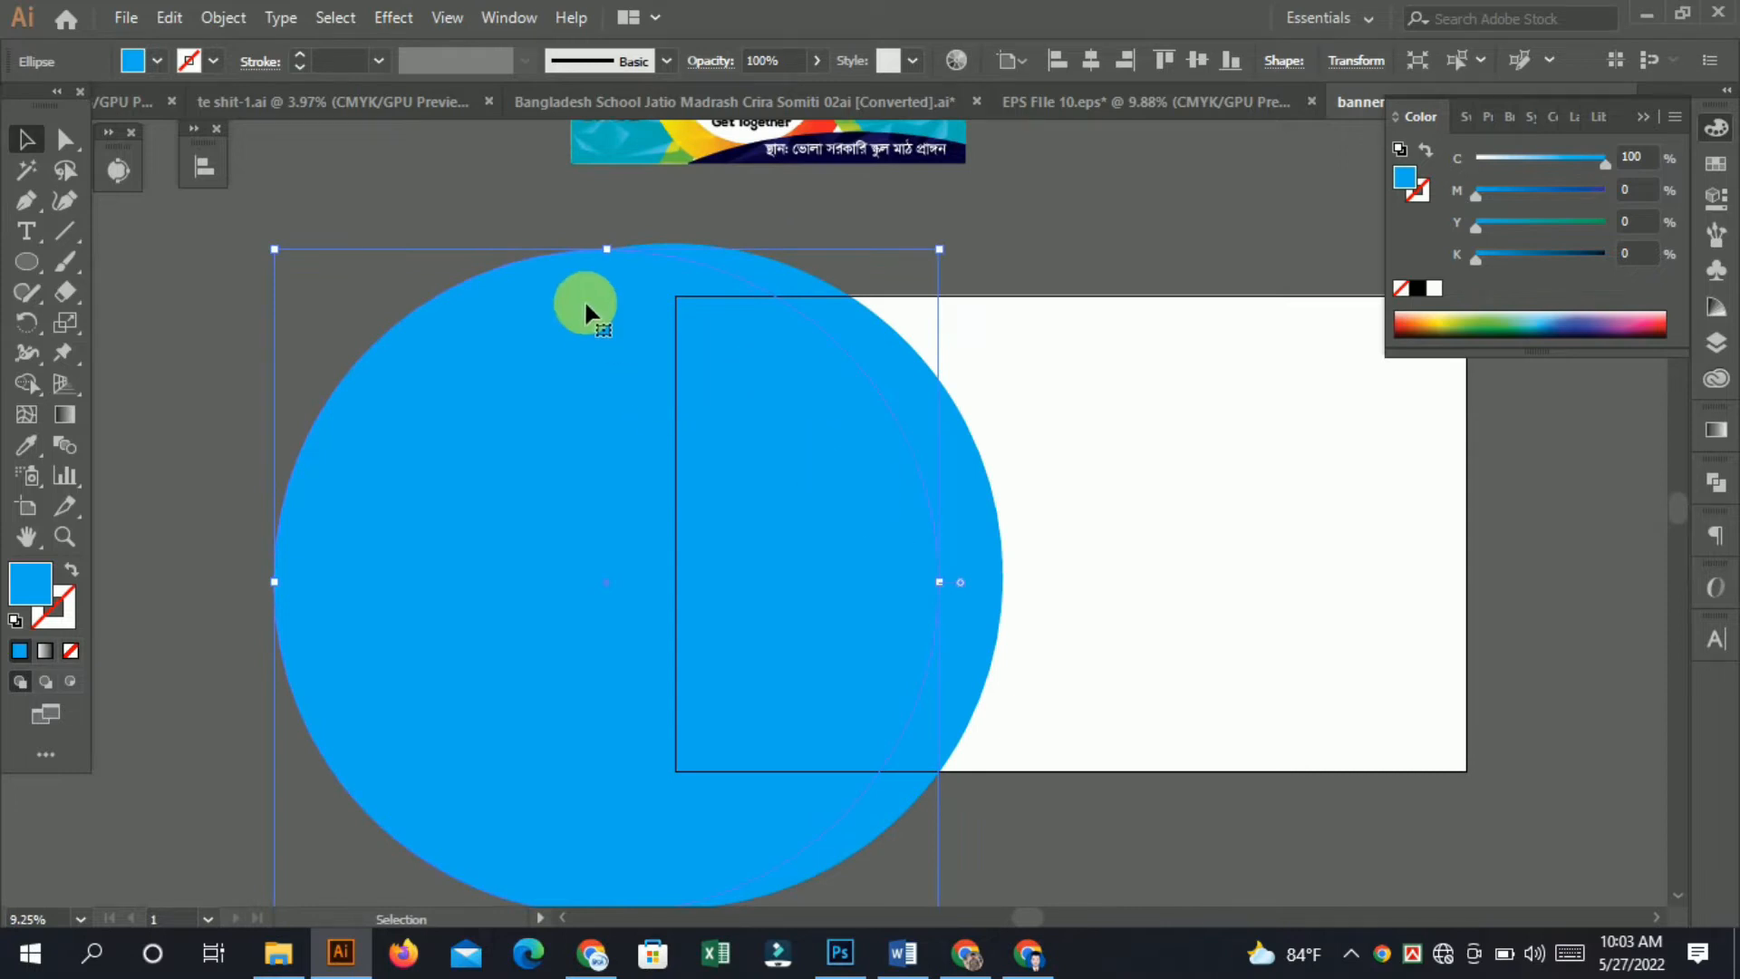
Duplicate the cyan circle, offsetting the copy slightly downward.
left_click_drag(609, 248, 619, 282)
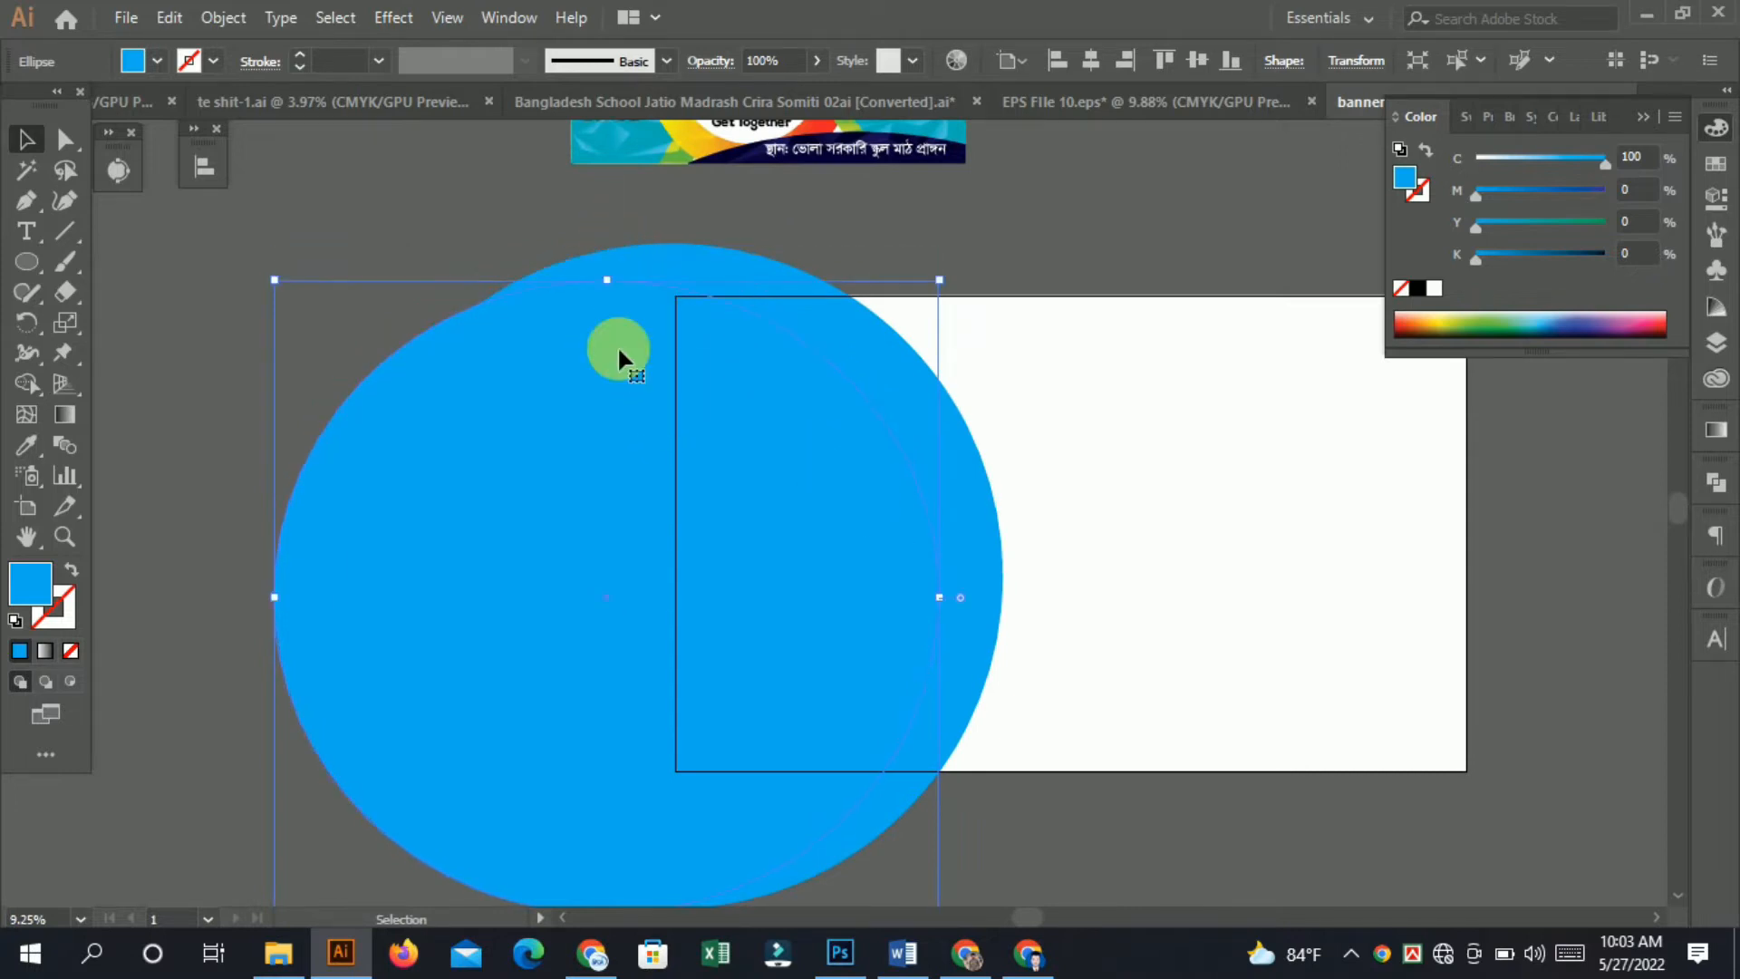
left_click_drag(825, 466, 826, 467)
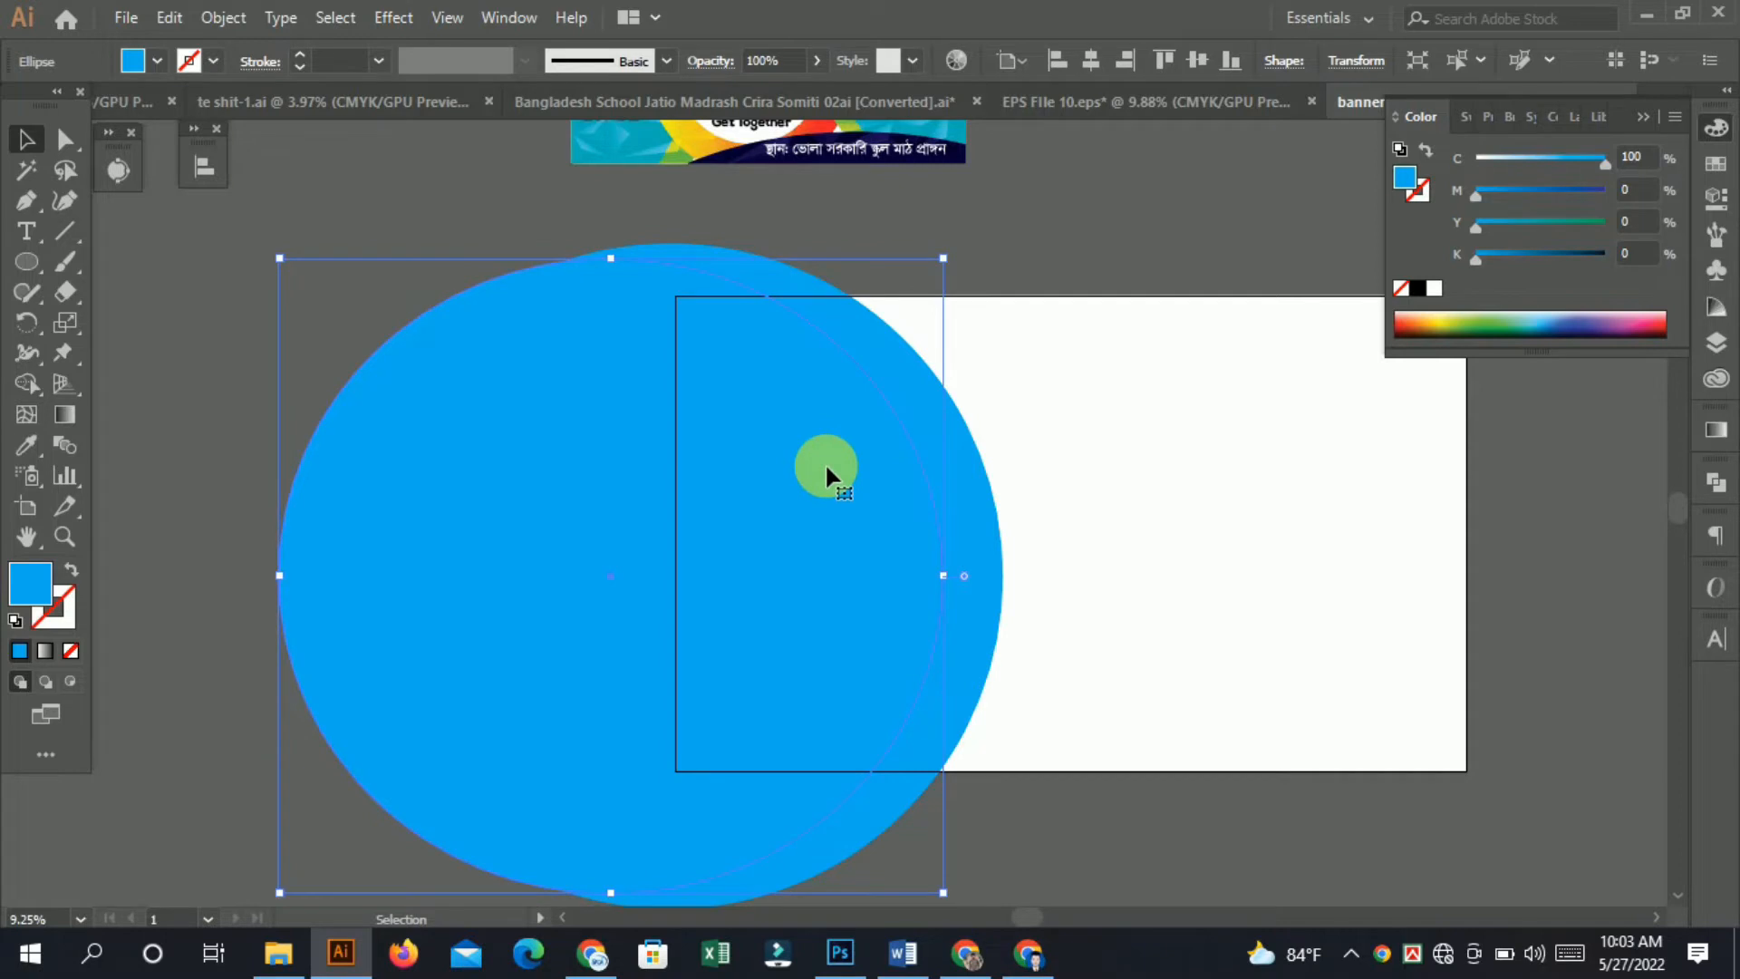
left_click_drag(611, 258, 611, 278)
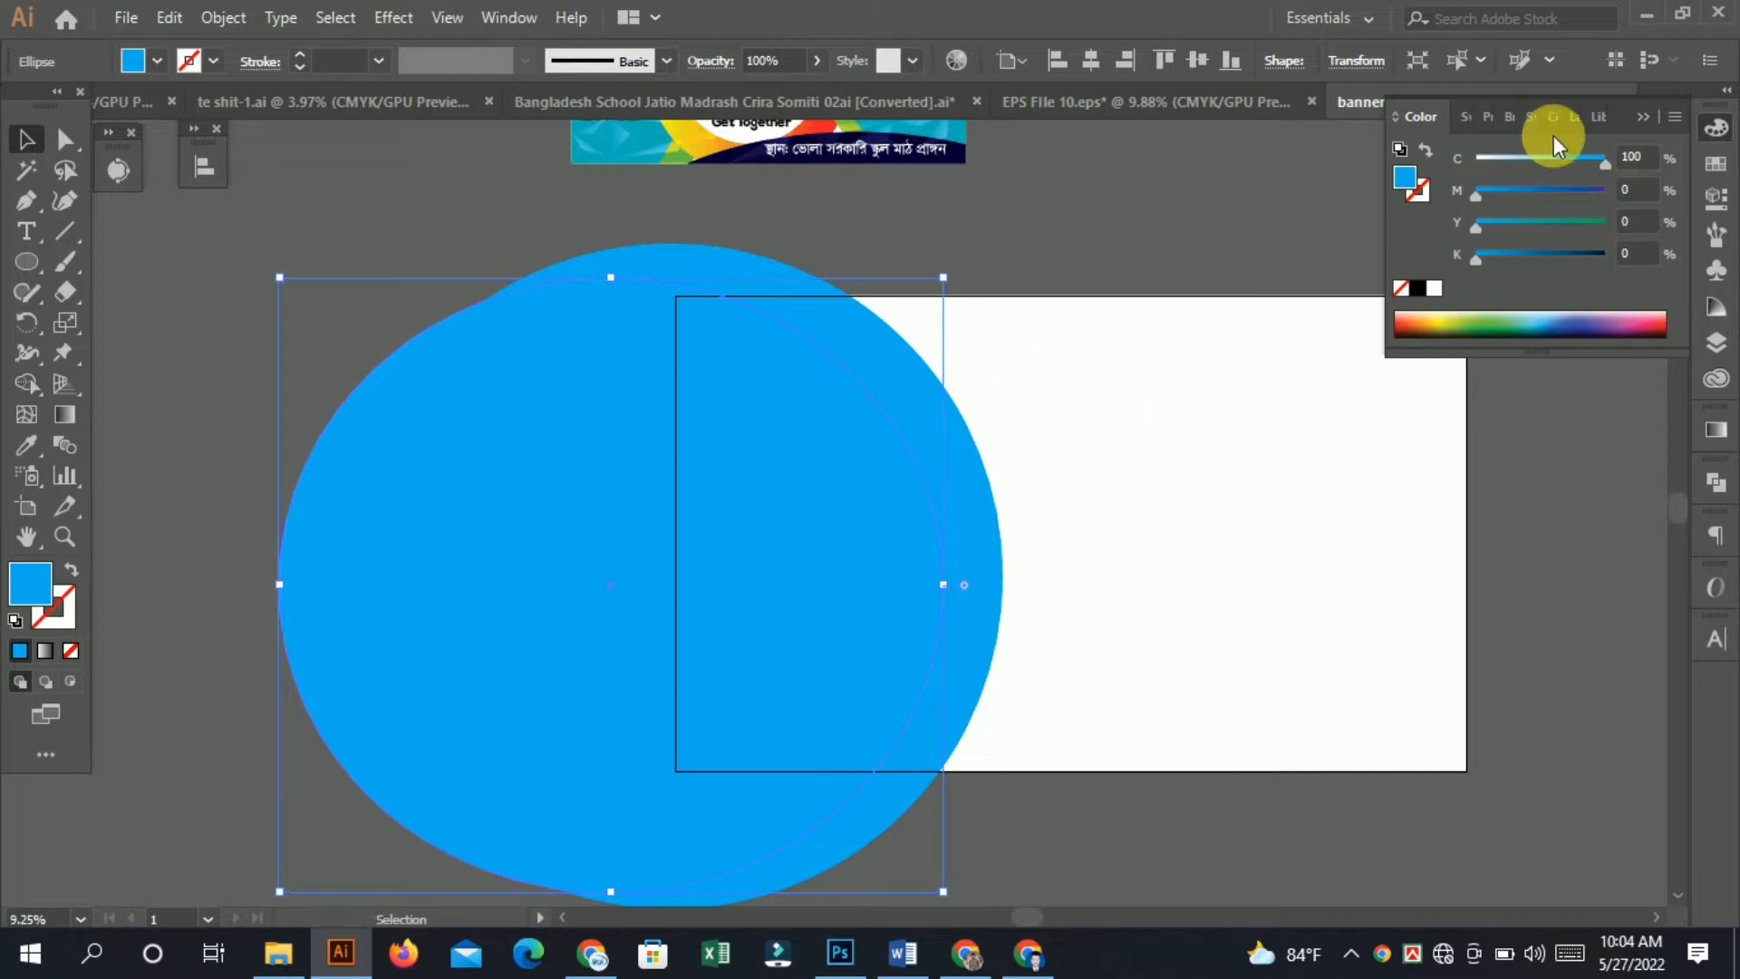
Darken the back circle to 100% cyan and 51% black.
left_click(994, 489)
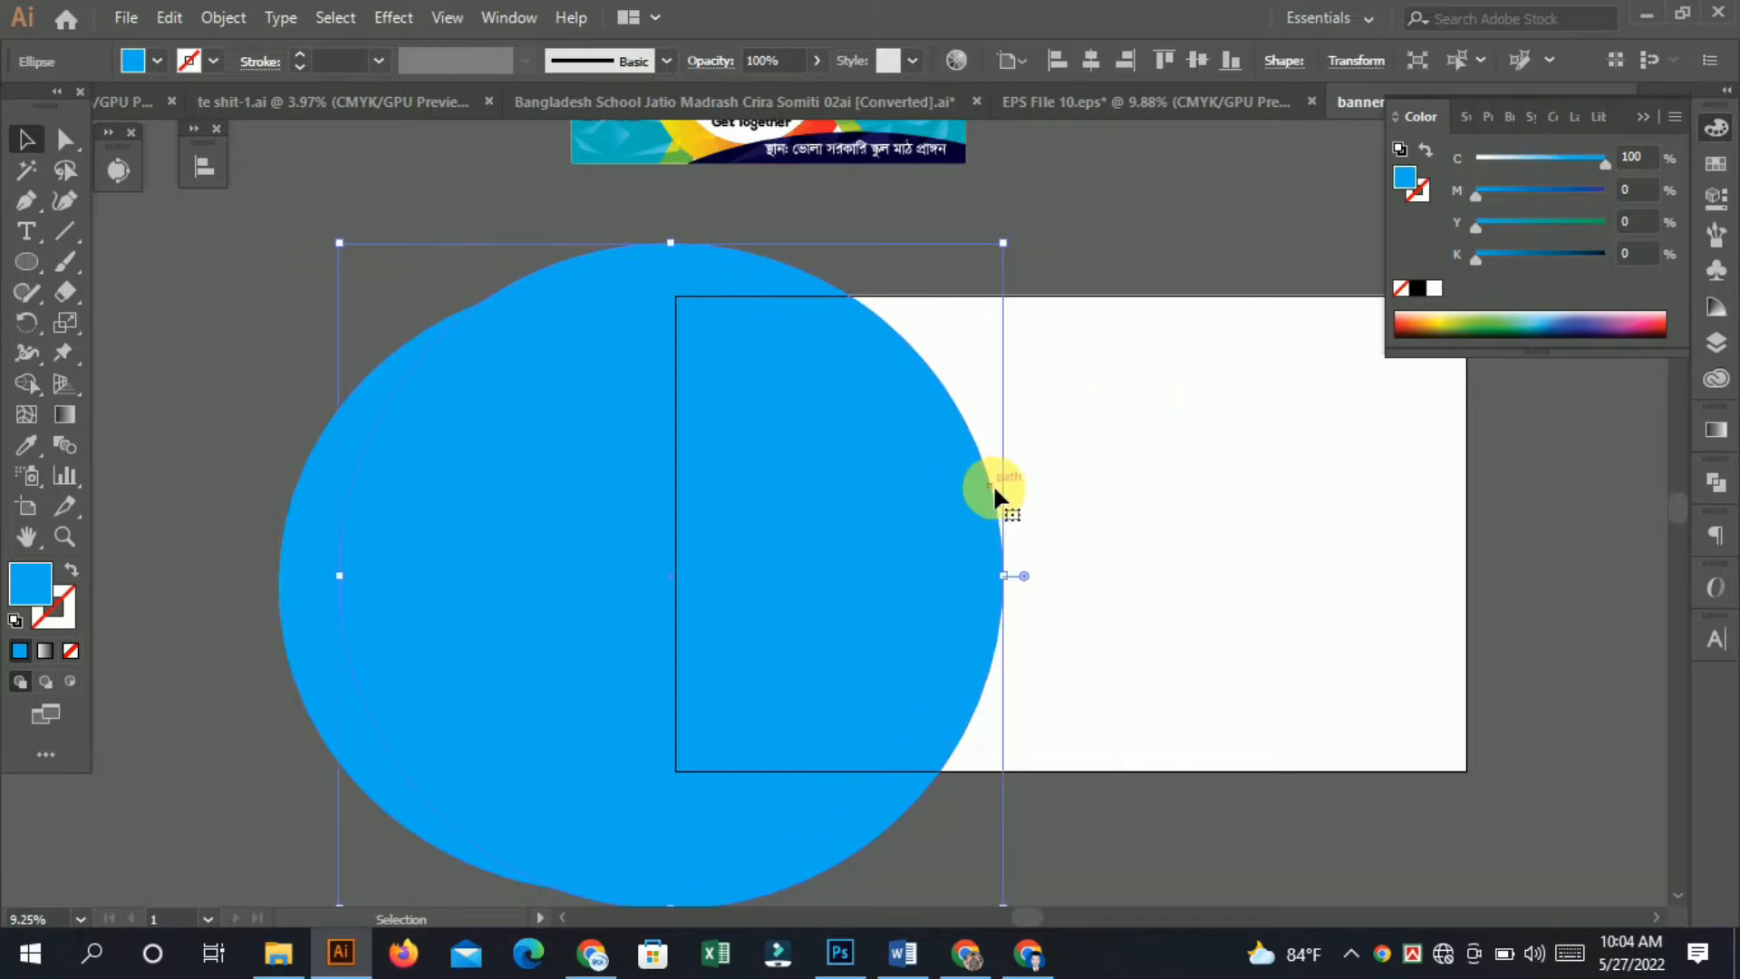
left_click(1542, 253)
left_click(1078, 427)
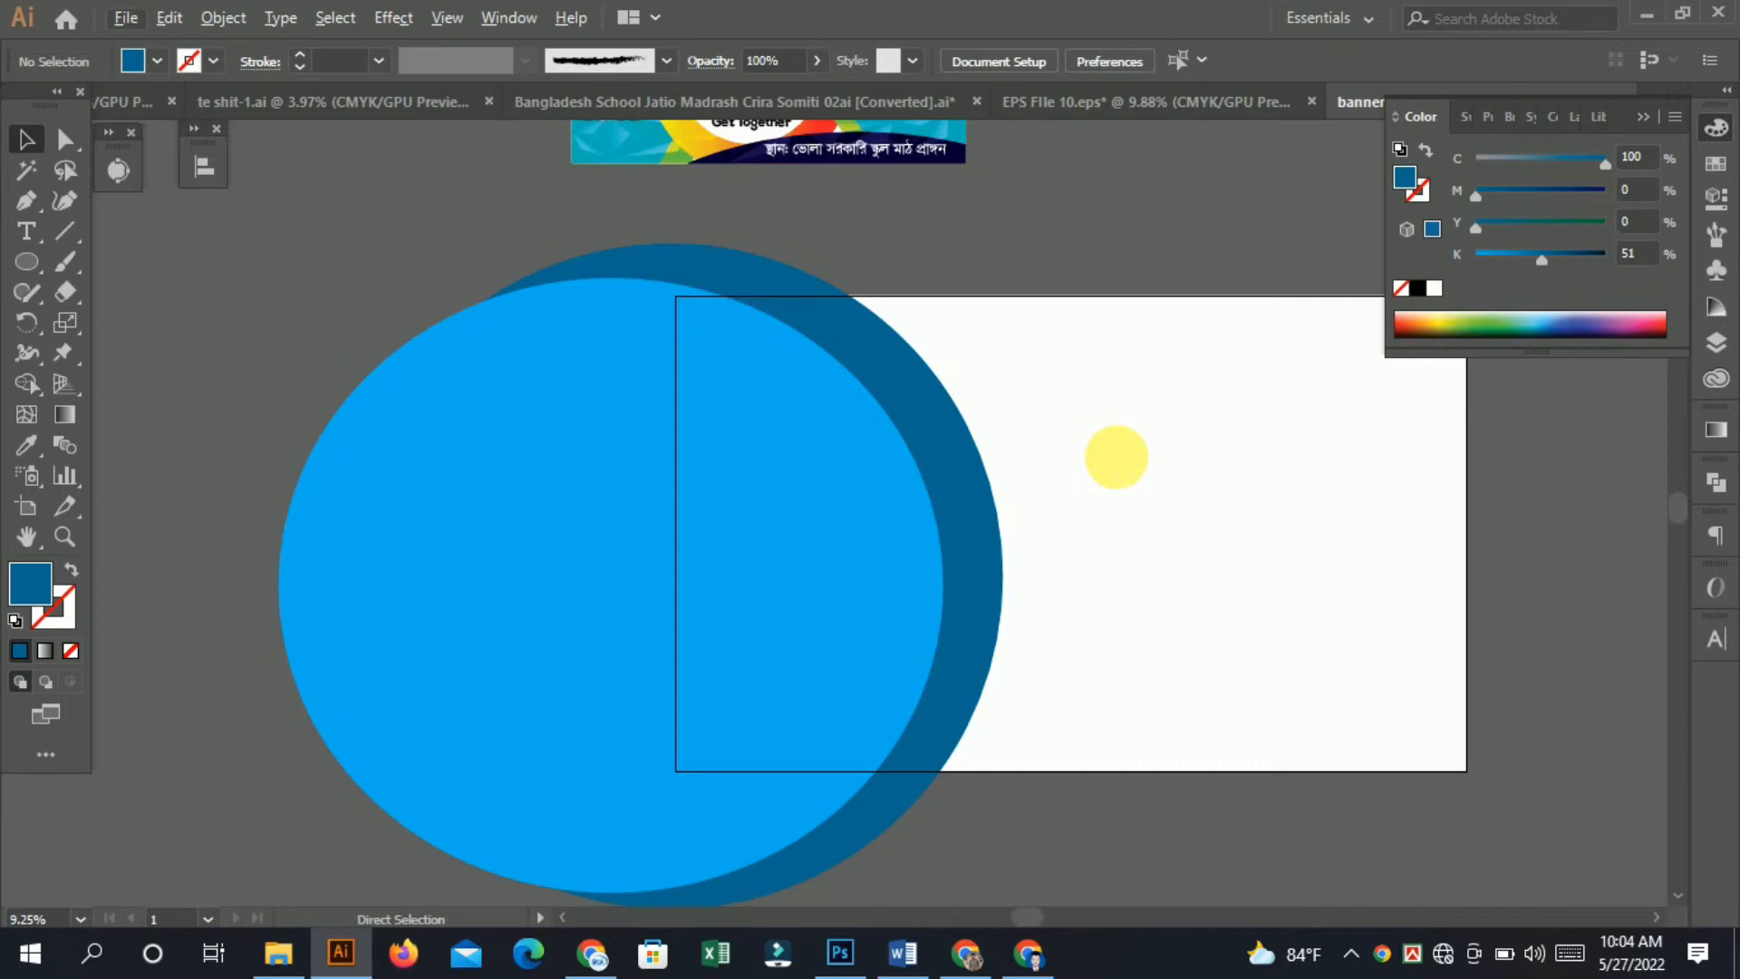
Group the two left circles together.
scroll(1117, 457, "down", 2)
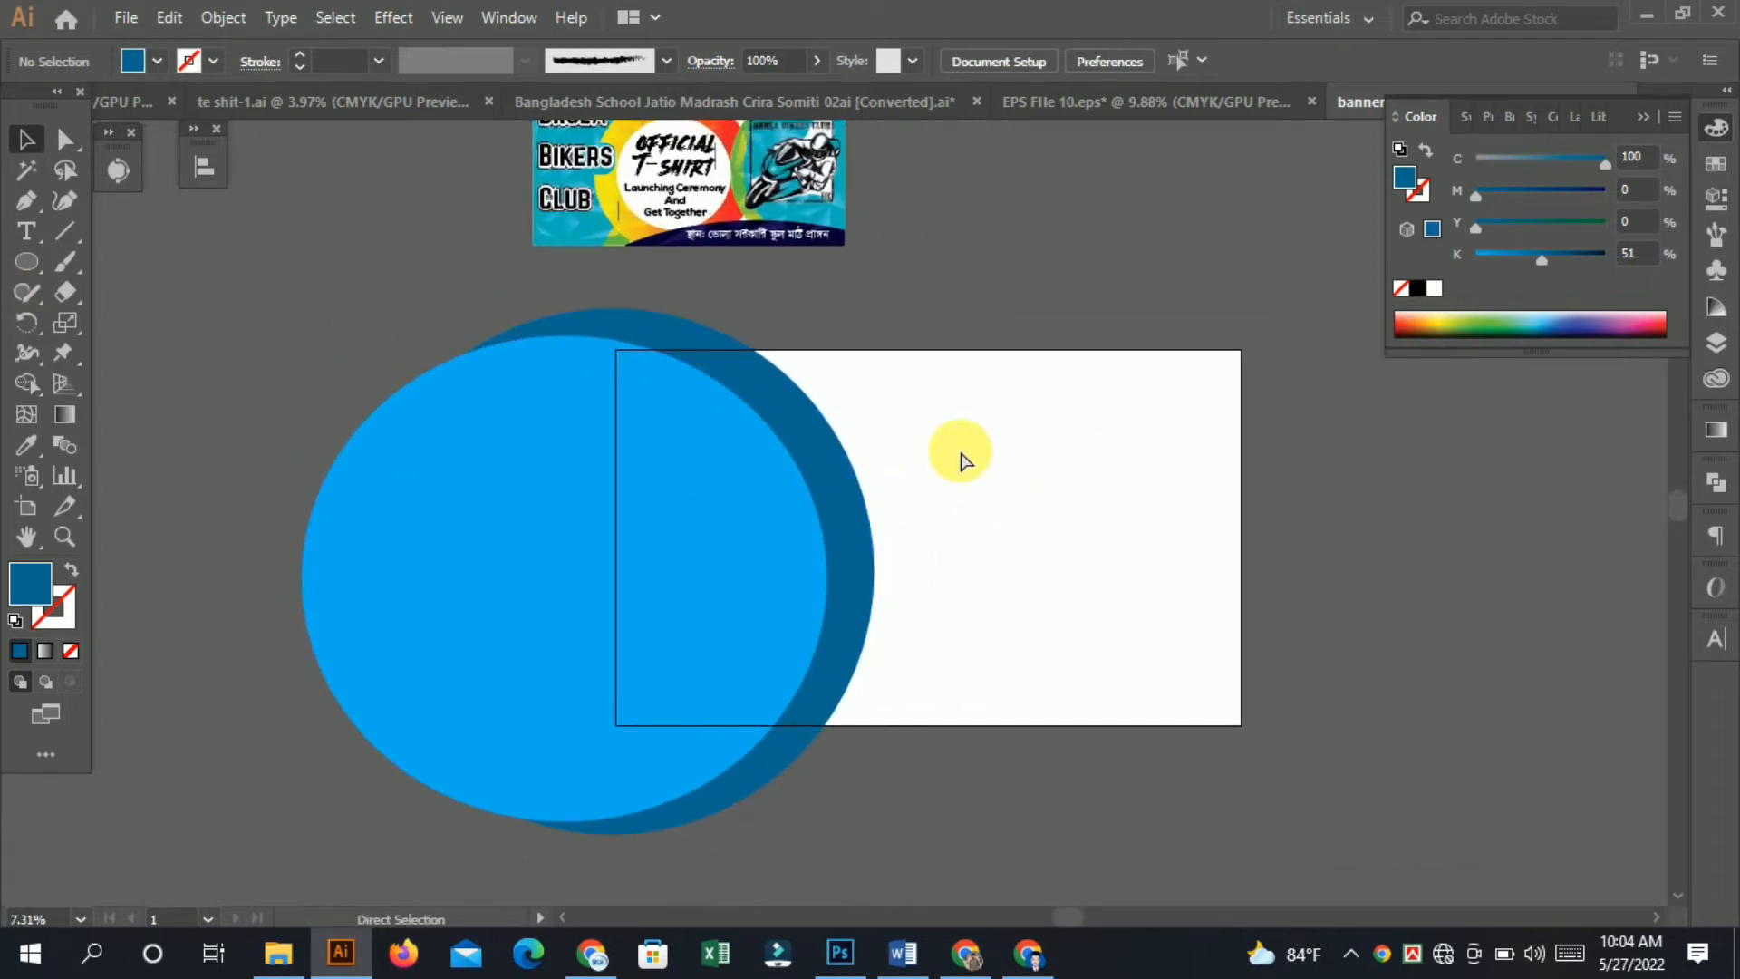
left_click_drag(1065, 459, 893, 508)
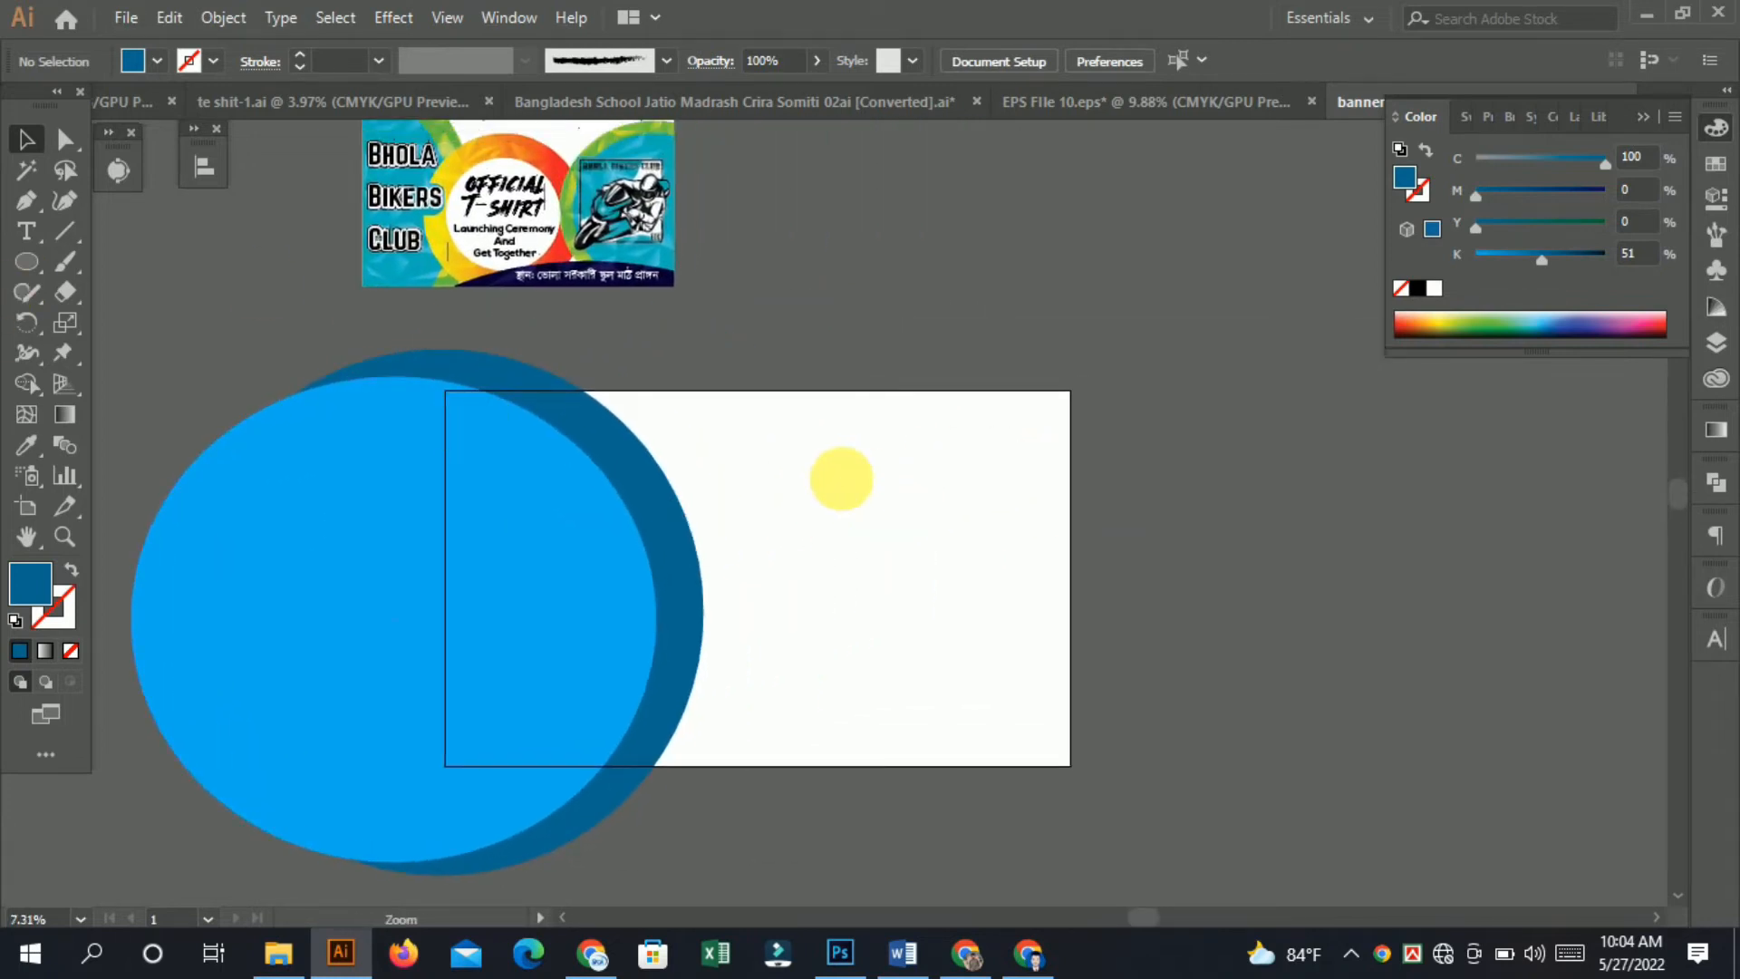
scroll(834, 479, "up", 2)
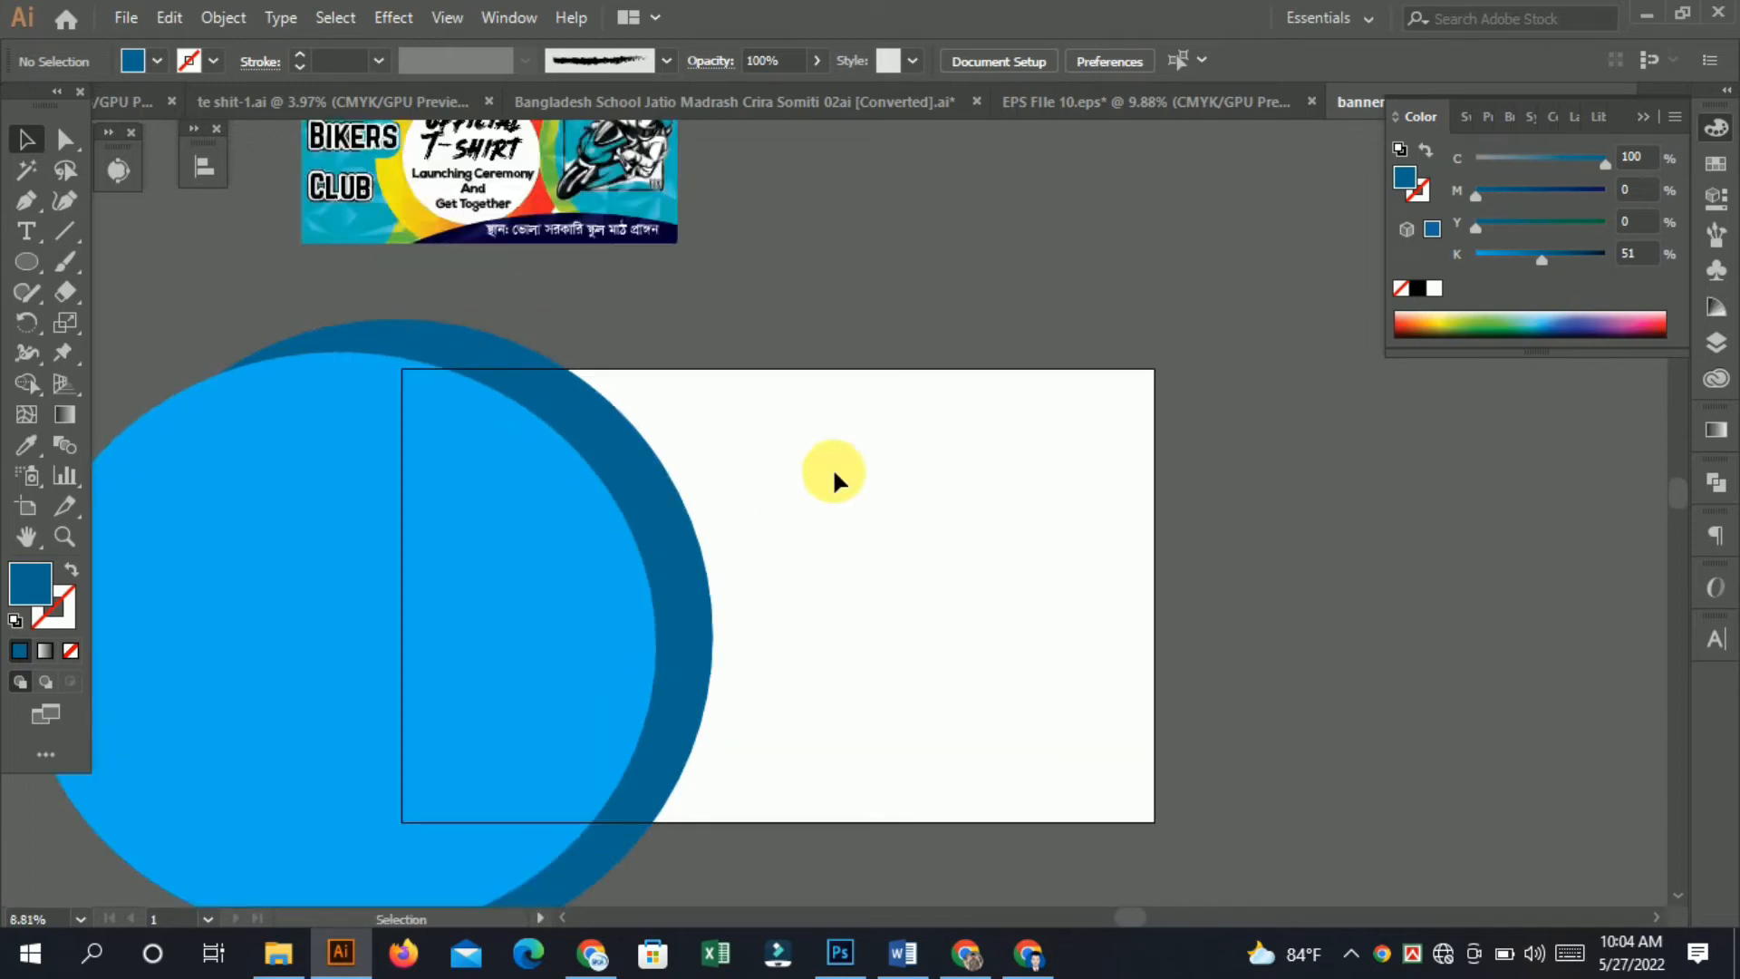
left_click(512, 594)
right_click(458, 522)
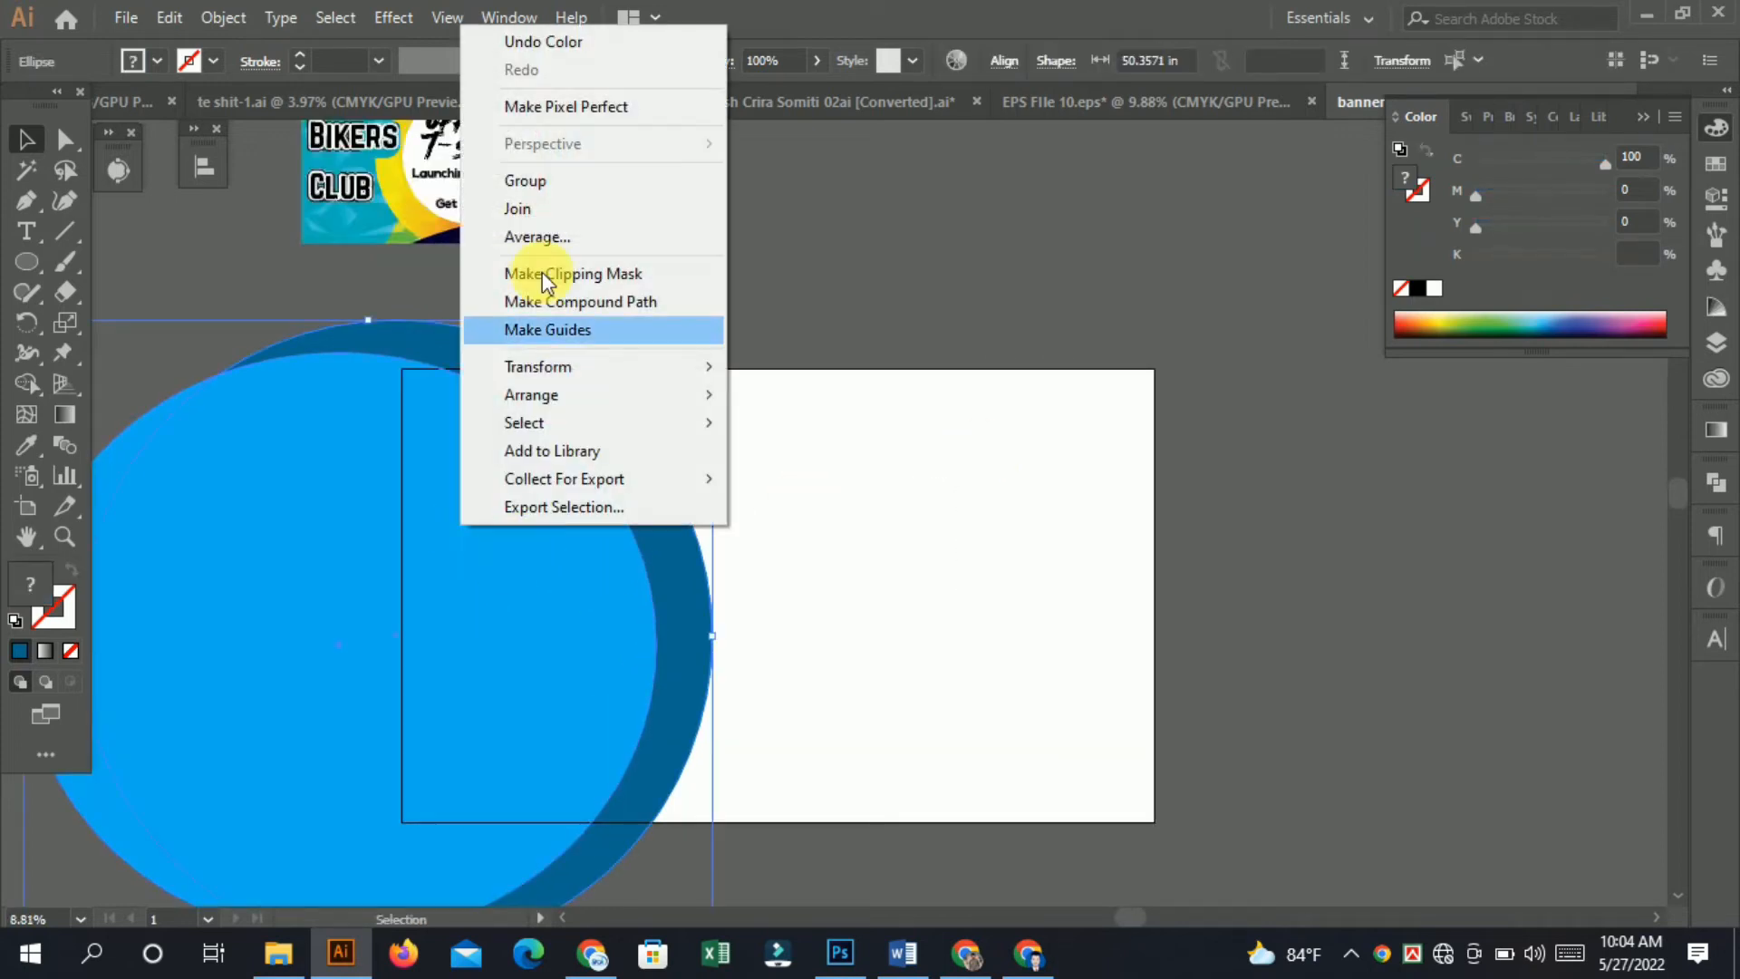
left_click(527, 180)
Reflect a copy of the circle group across the vertical axis with the Reflect tool.
left_click(17, 326)
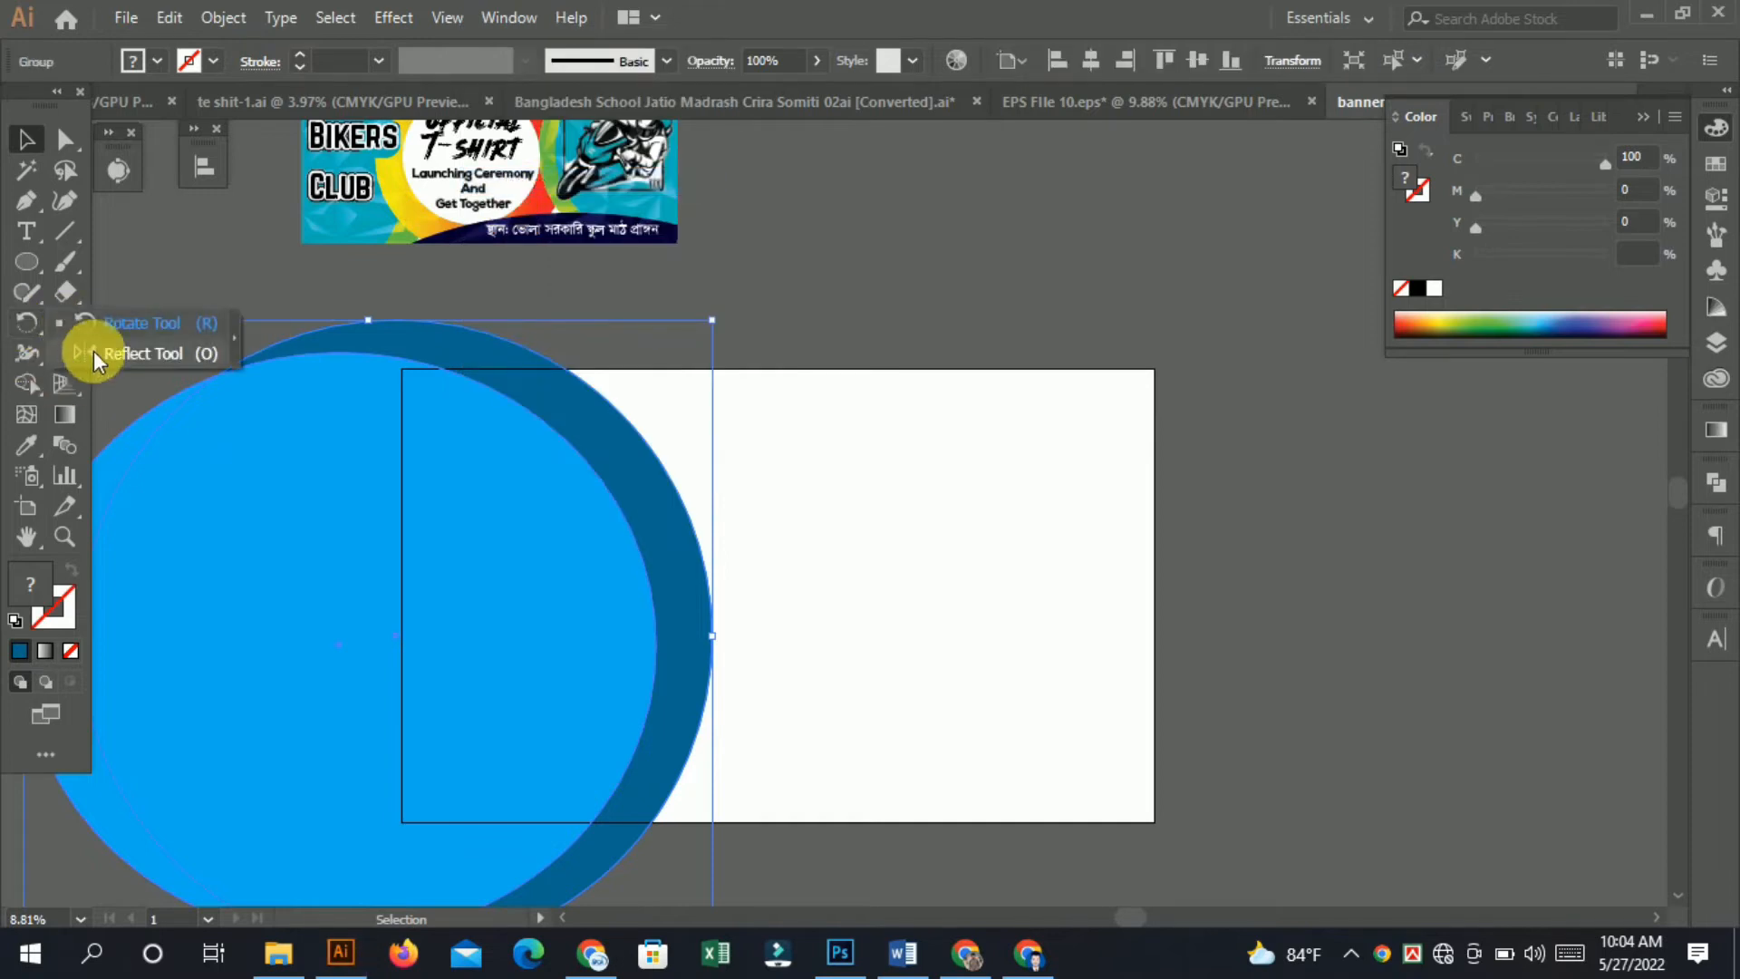
left_click(94, 351)
double_click(22, 317)
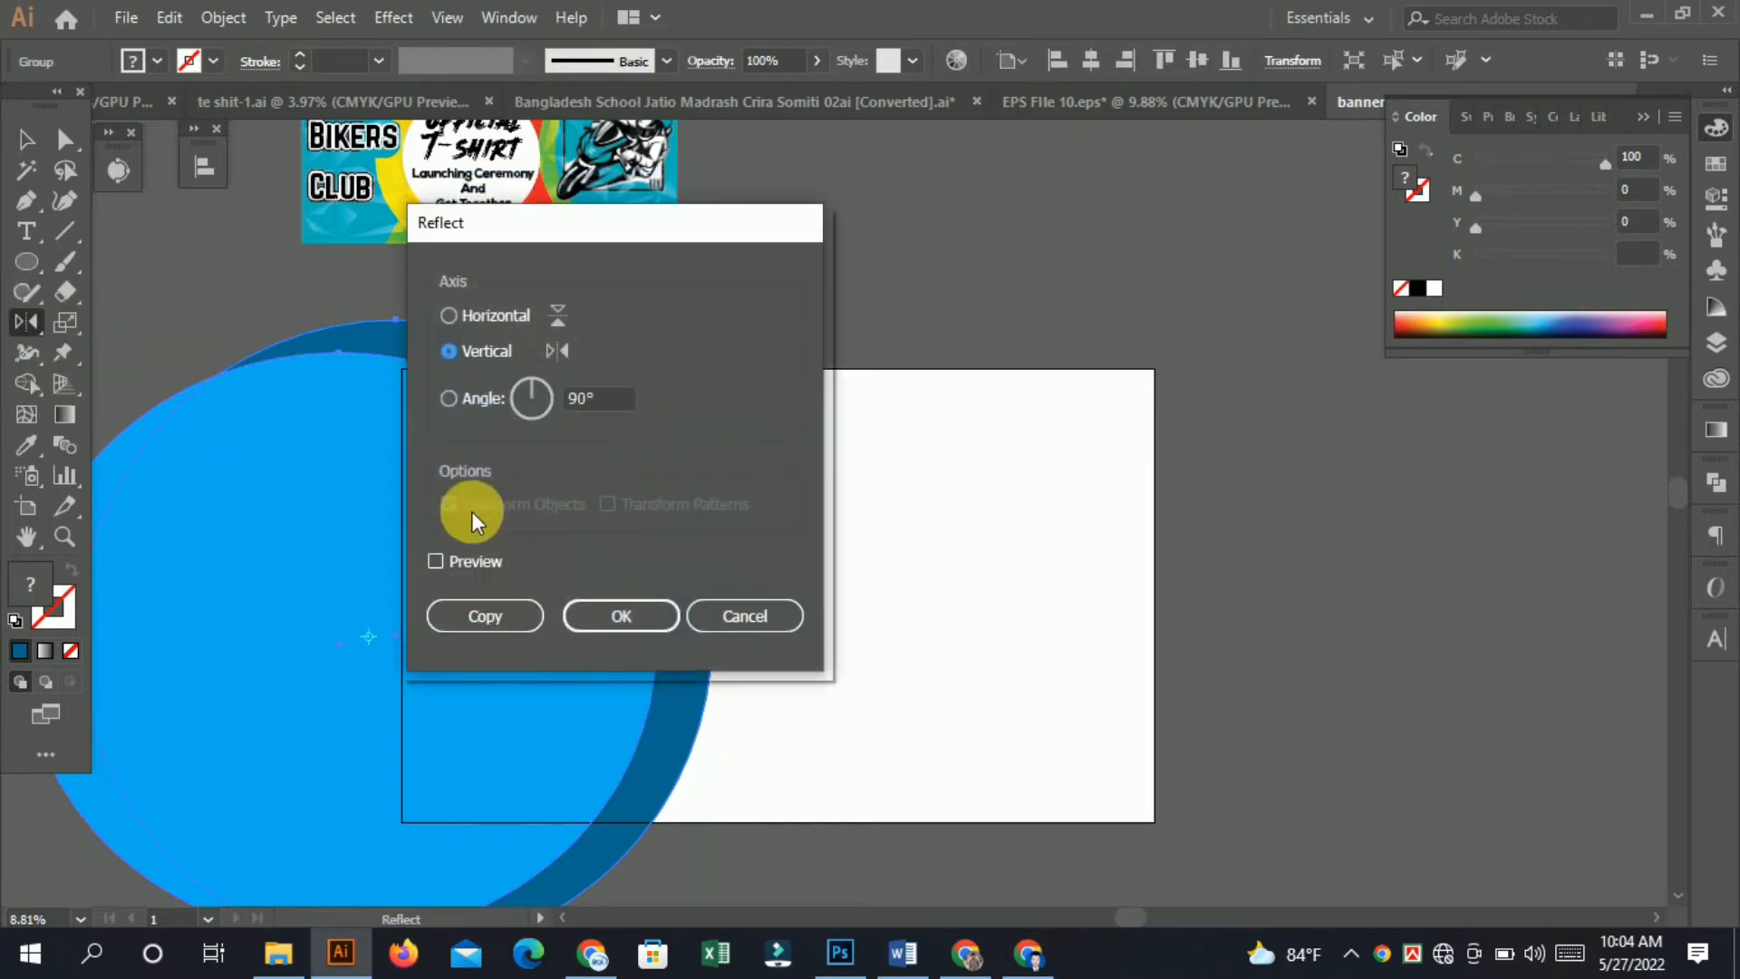
left_click(473, 399)
left_click(473, 348)
left_click(485, 616)
Move the mirrored copy so it overlaps the artboard's right side.
left_click(26, 139)
left_click_drag(372, 503, 1194, 551)
left_click_drag(686, 382, 749, 317)
left_click_drag(1315, 559, 1350, 587)
left_click(1176, 214)
left_click(1196, 568)
double_click(1329, 595)
left_click(1089, 134)
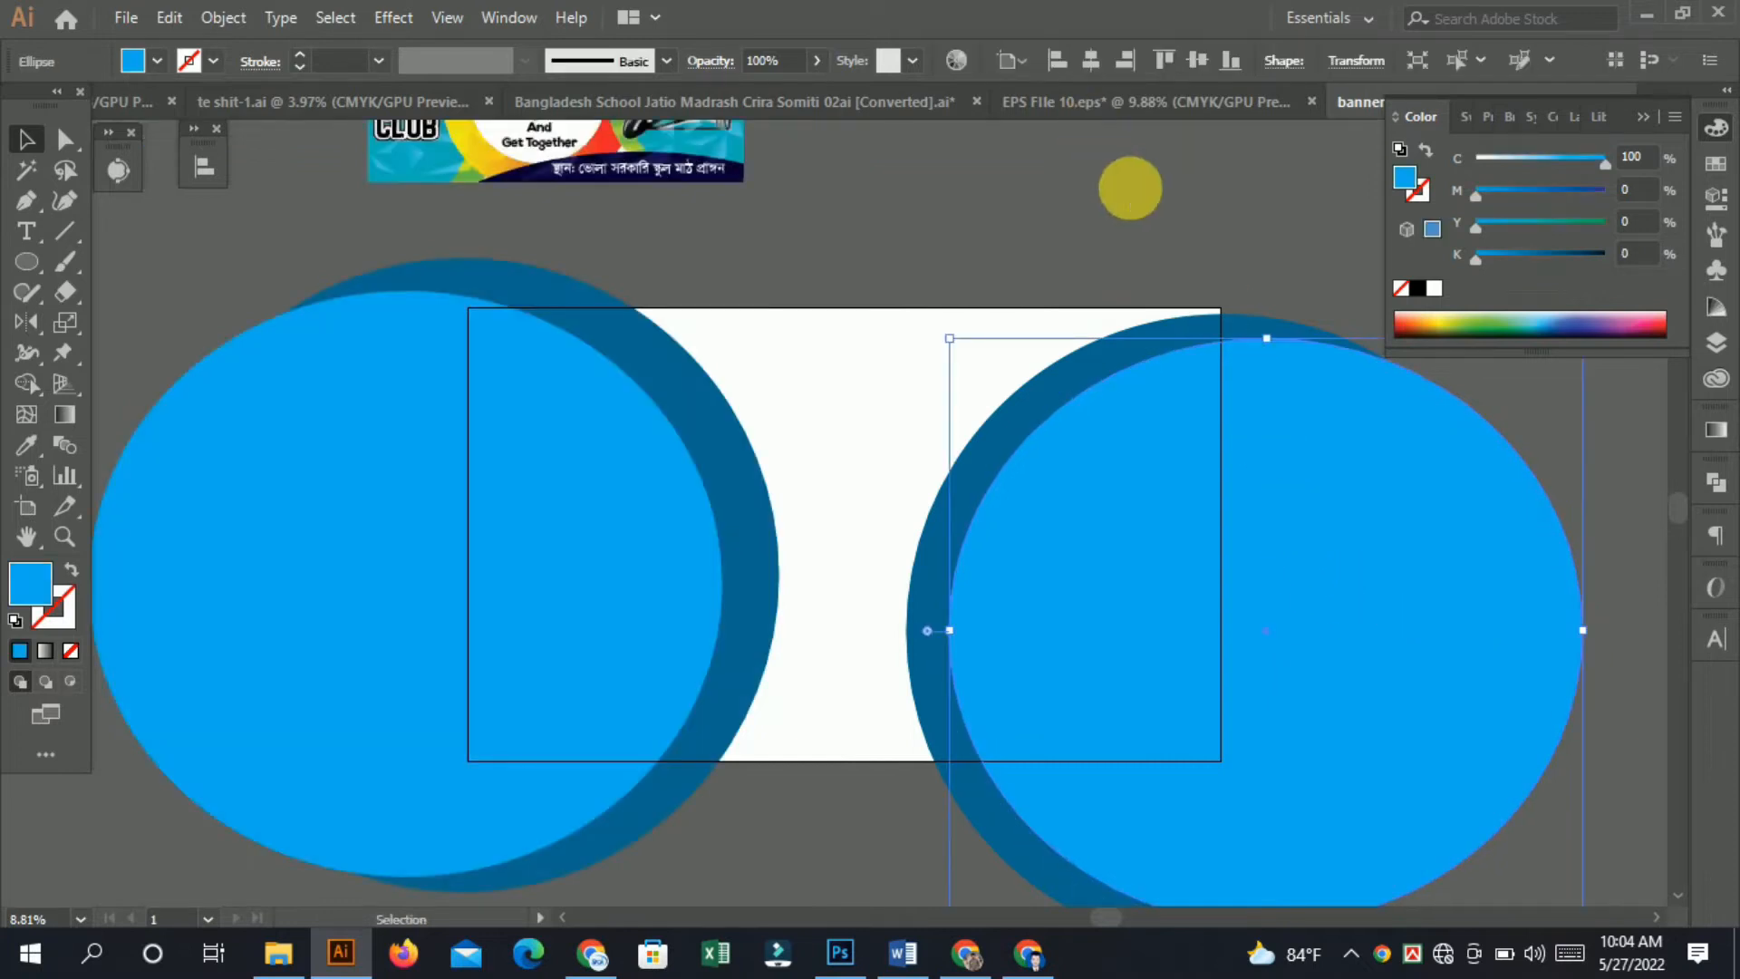
Rotate the right circle group slightly and reposition it against the artboard's right edge.
left_click(1130, 187)
left_click_drag(1171, 470, 1015, 478)
left_click_drag(1216, 584, 1259, 585)
left_click_drag(1264, 363, 1305, 389)
left_click_drag(1271, 527, 1240, 566)
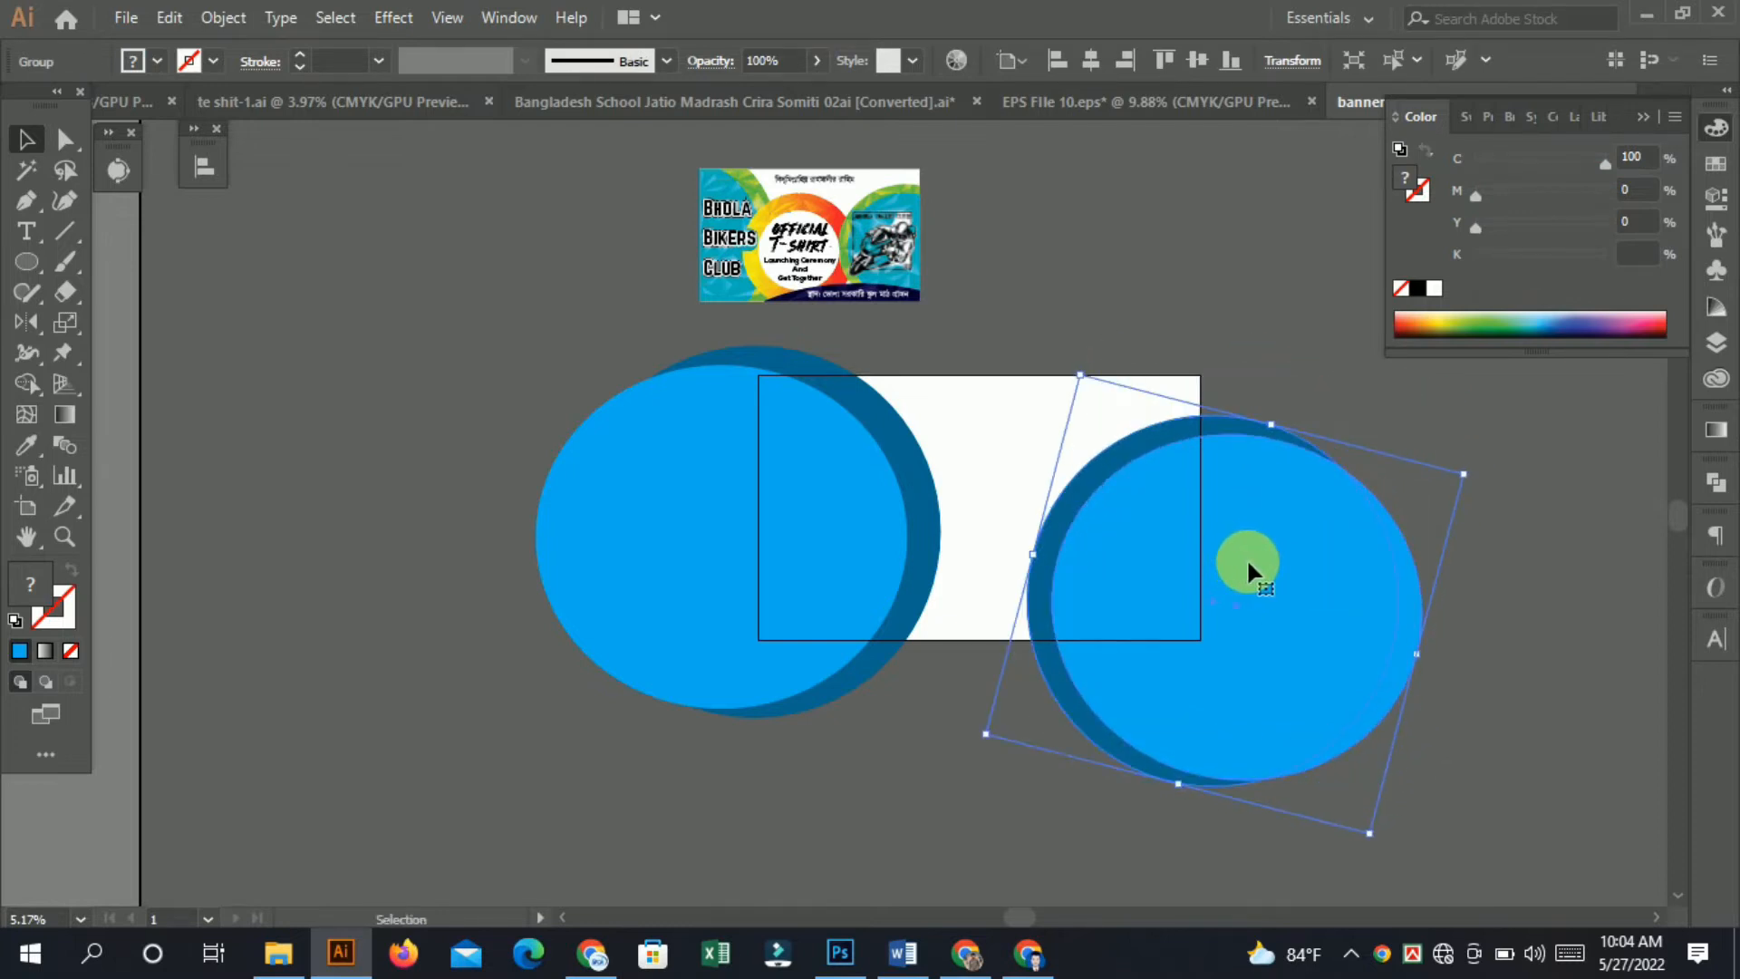
left_click_drag(1242, 601, 1269, 577)
key("ctrl+space")
left_click_drag(1010, 485, 1086, 567)
key("space")
left_click_drag(1343, 582, 1210, 535)
key("ctrl+space")
left_click_drag(1040, 519, 761, 353)
key("space")
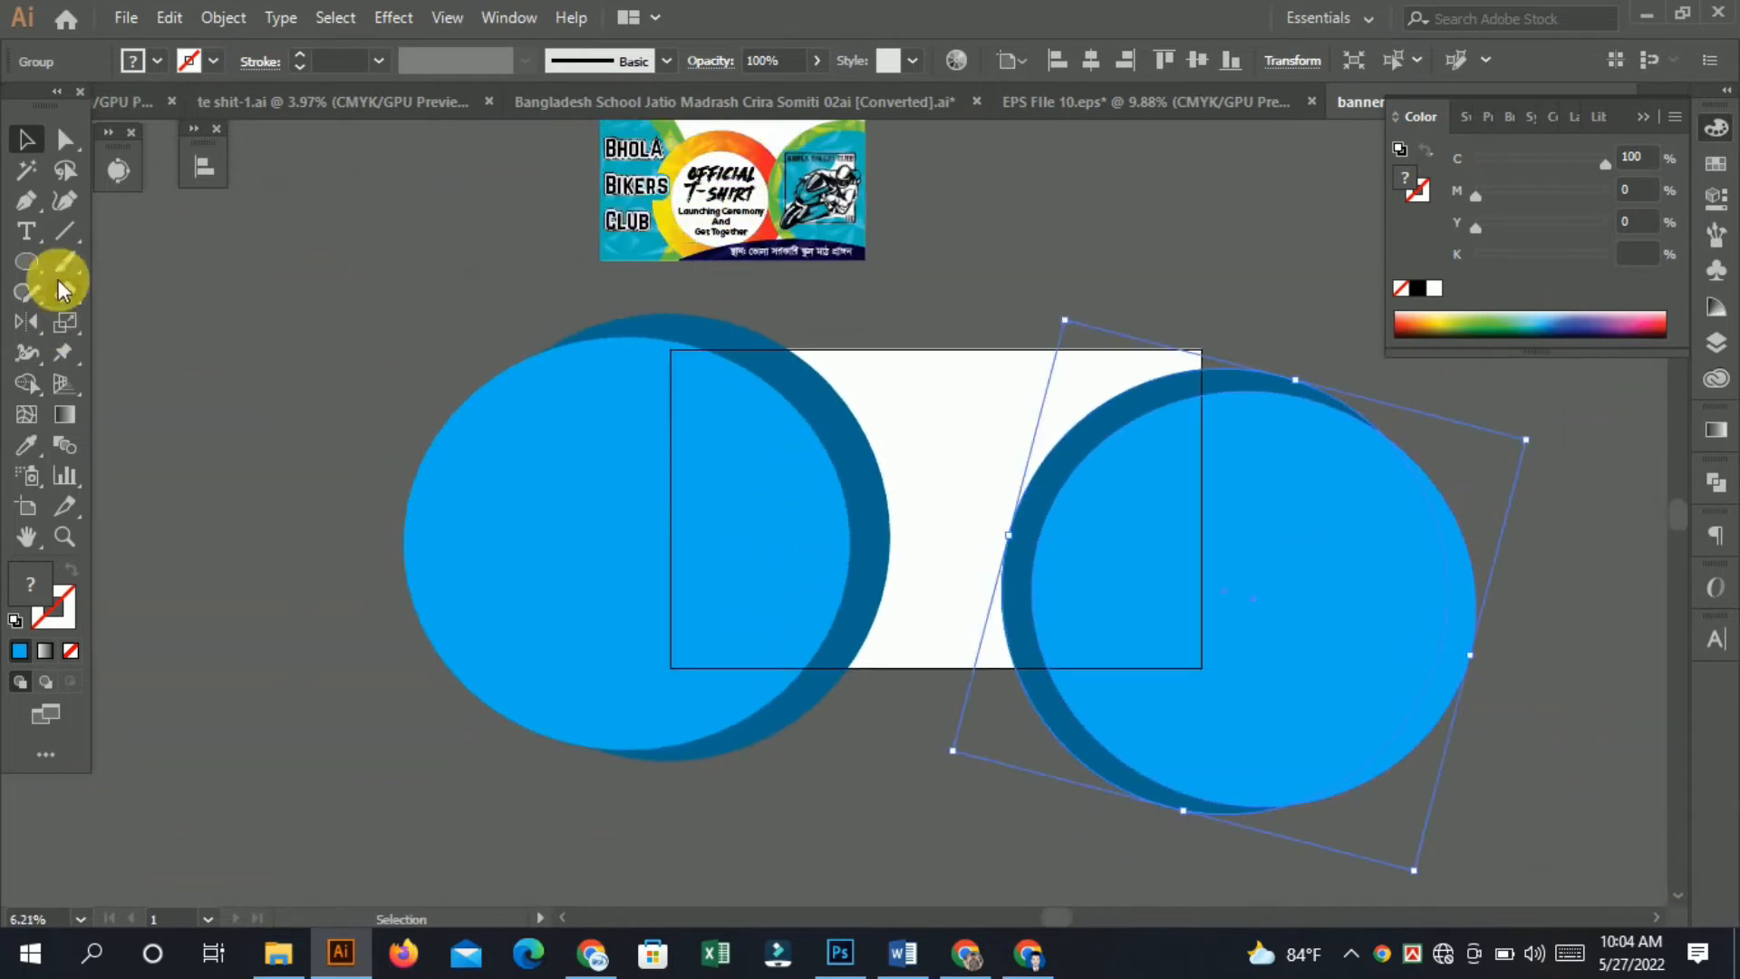
Draw a new circle over the middle of the artboard with the Ellipse tool.
left_click_drag(29, 260, 95, 317)
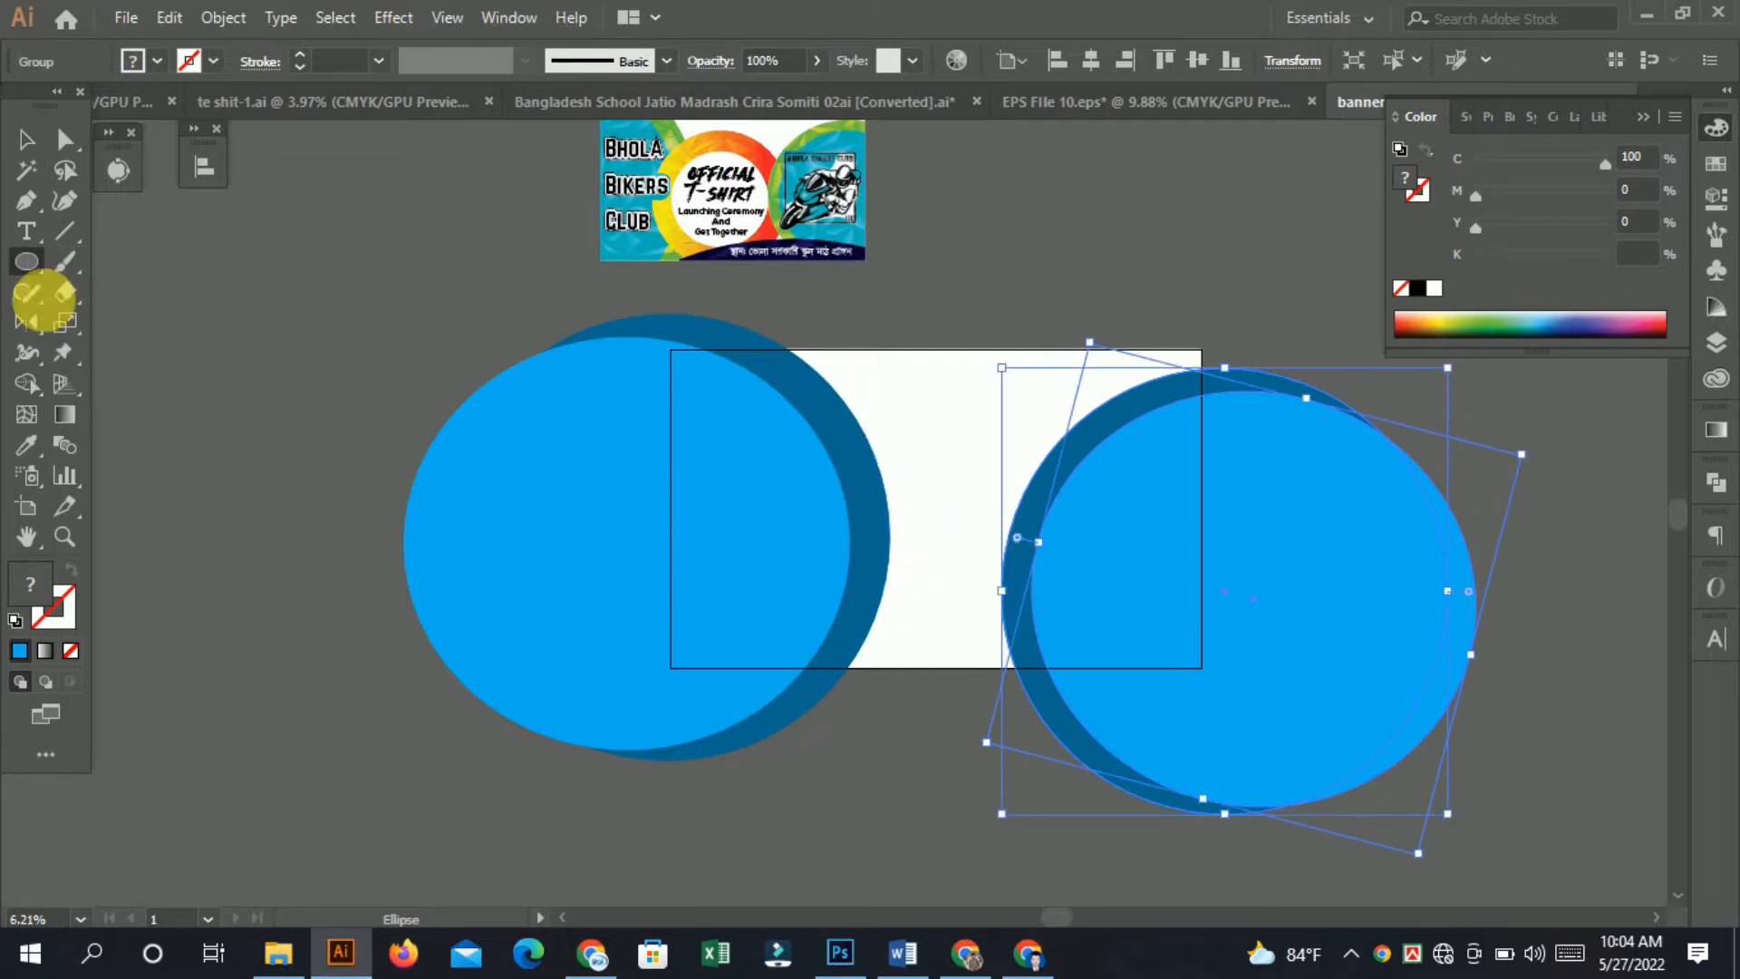
left_click(943, 509)
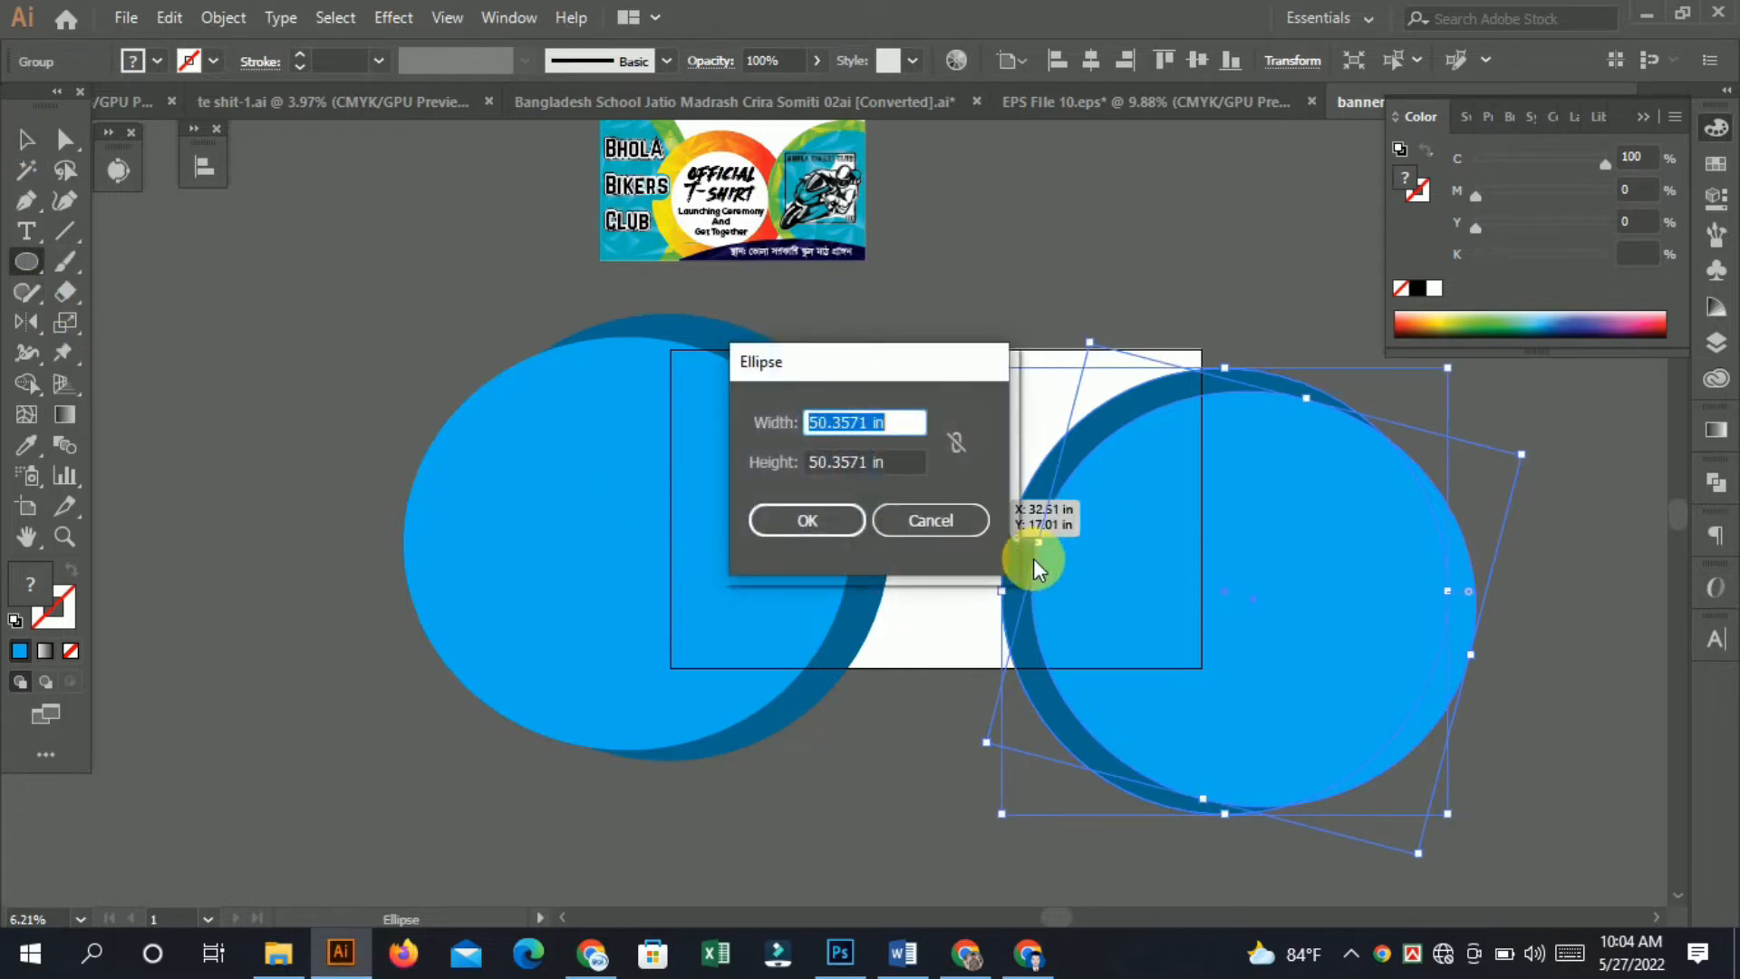
left_click(933, 522)
left_click_drag(1087, 594, 1092, 600)
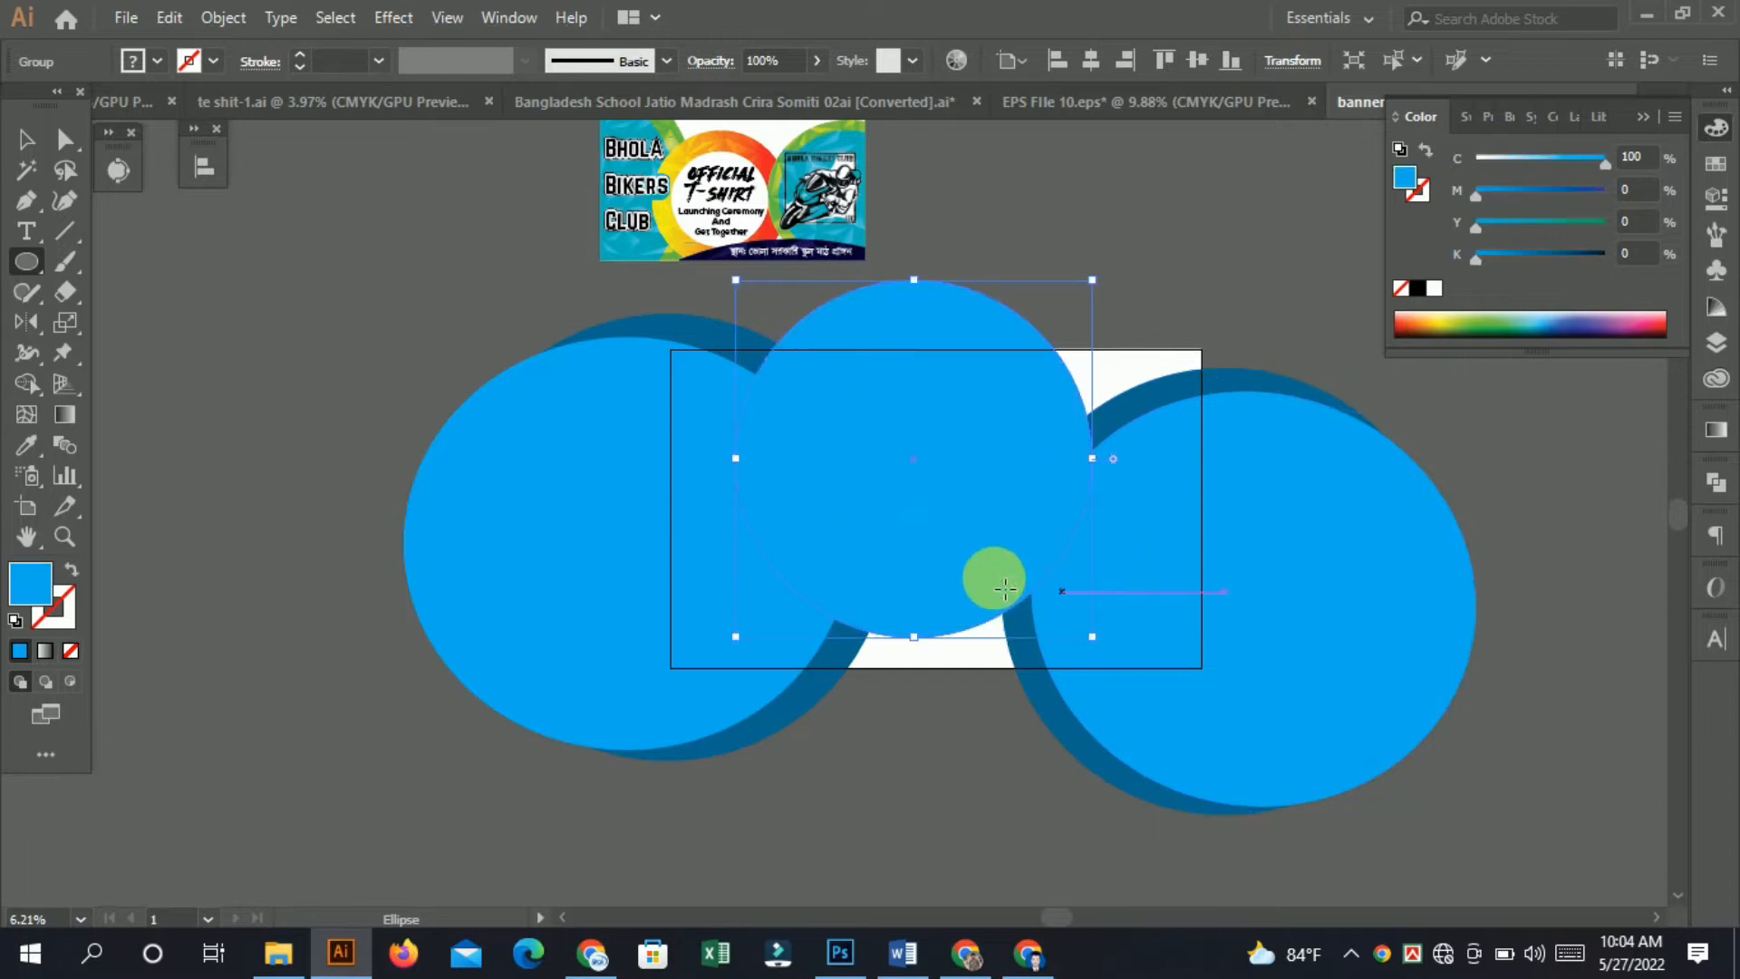
Set the new circle's fill to 100% cyan and 37% black and move it downward.
left_click(25, 139)
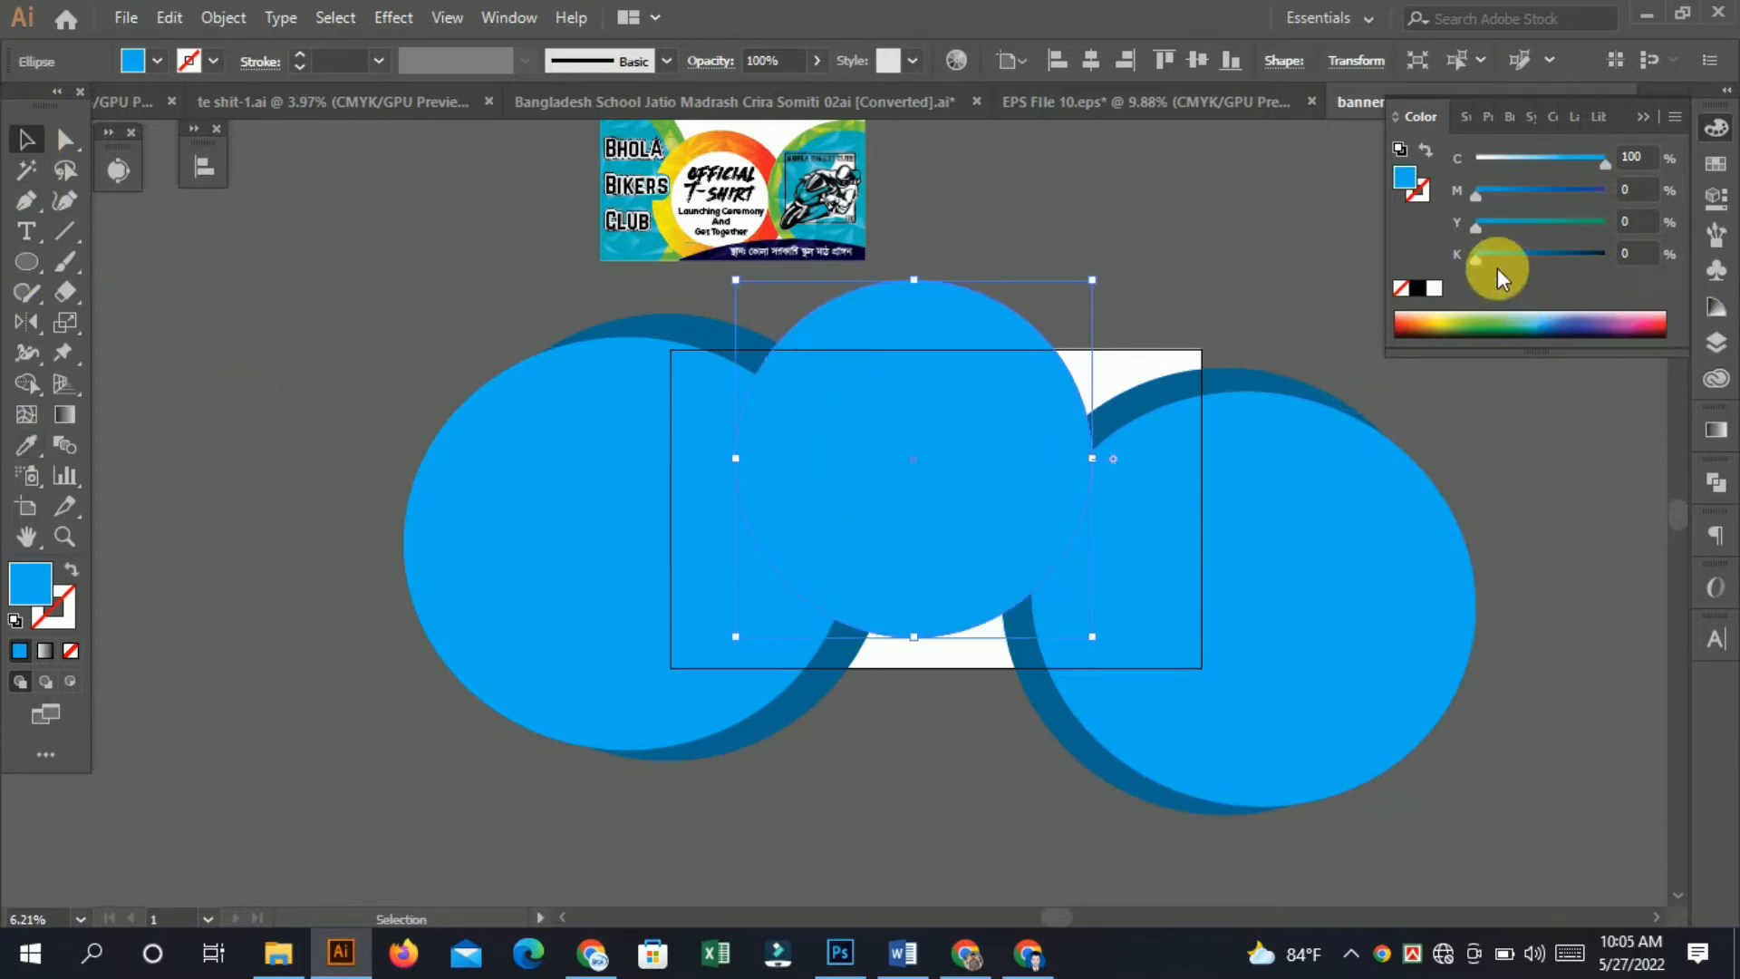
left_click_drag(1514, 263, 1523, 257)
scroll(589, 525, "up", 3, "alt")
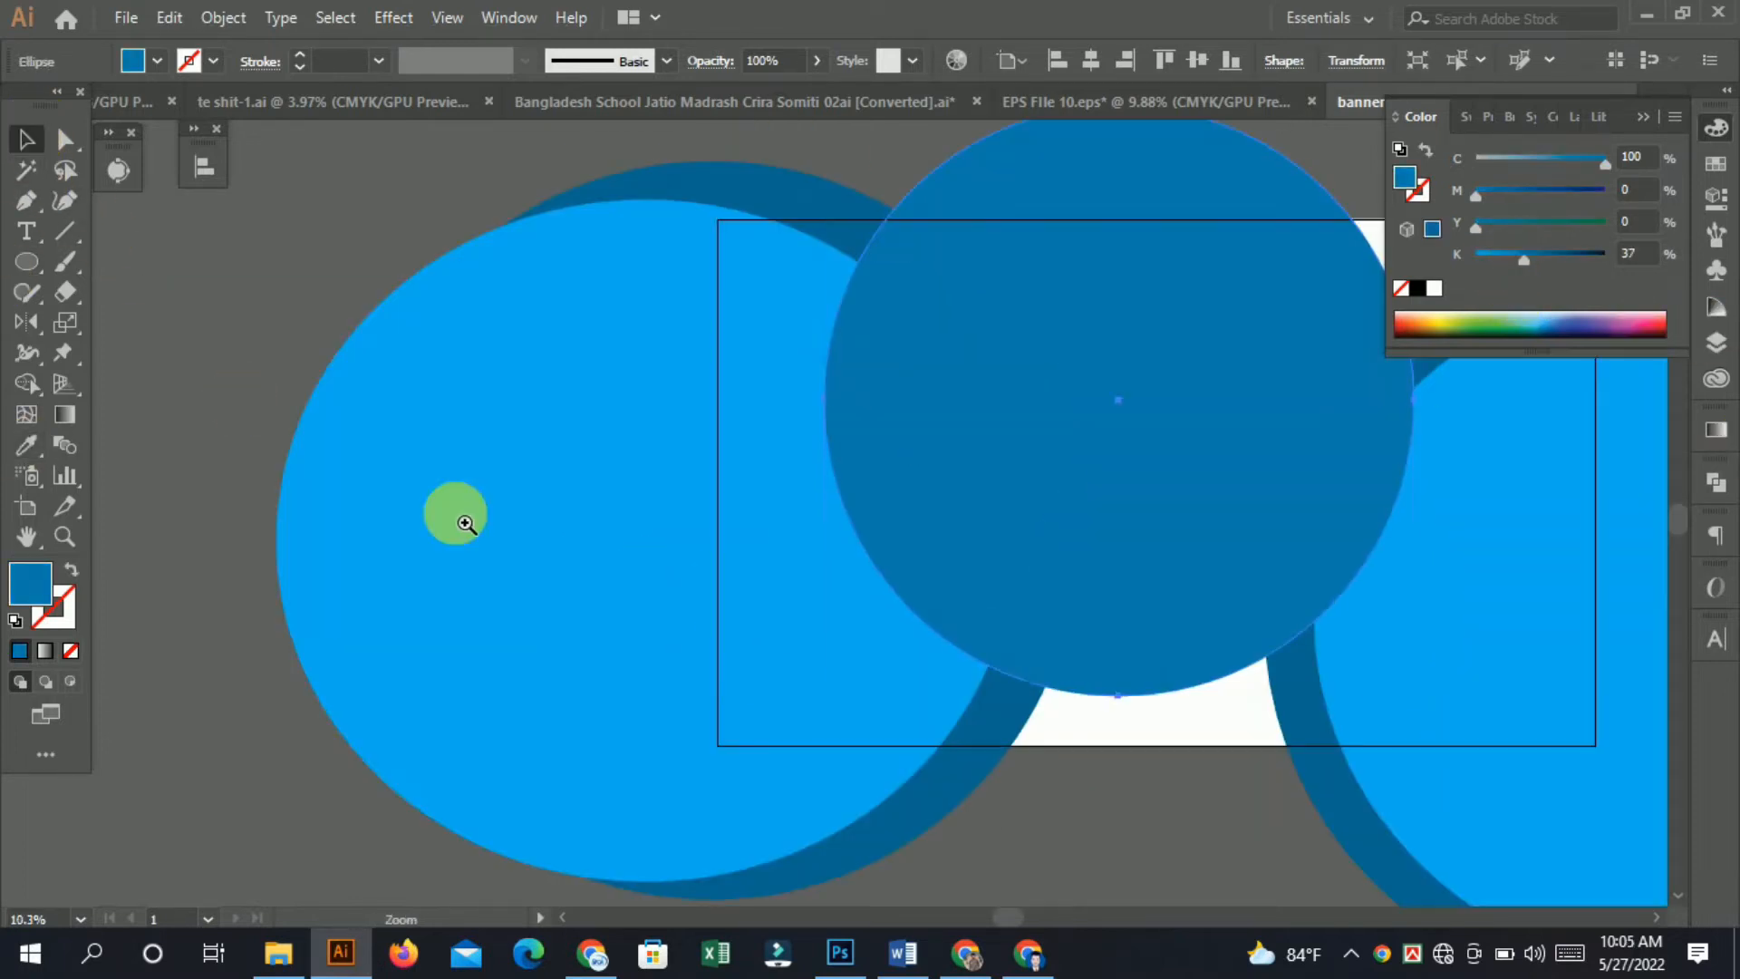
left_click_drag(1227, 439, 1220, 571)
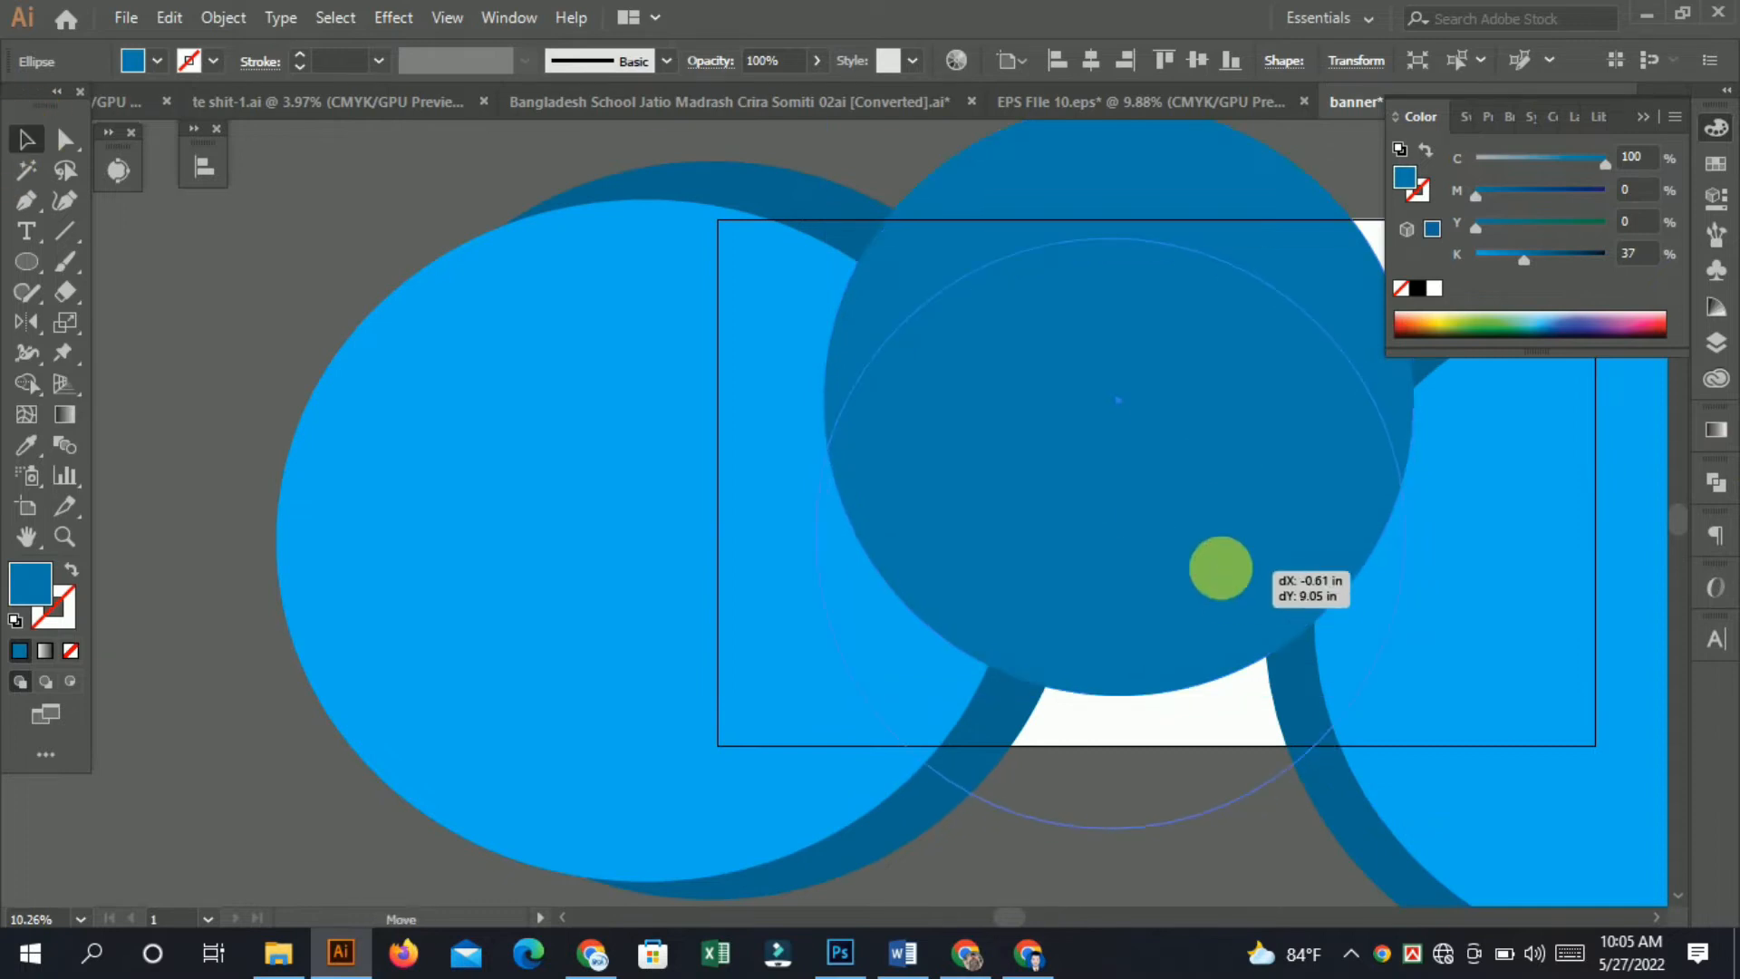
Resize and reposition the center circle so it sits between the two side circle groups.
scroll(1037, 532, "down", 3, "alt")
left_click_drag(1333, 362, 1273, 422, "alt+shift")
scroll(1193, 578, "up", 2, "alt")
left_click_drag(1201, 593, 1035, 626)
left_click_drag(976, 551, 998, 536)
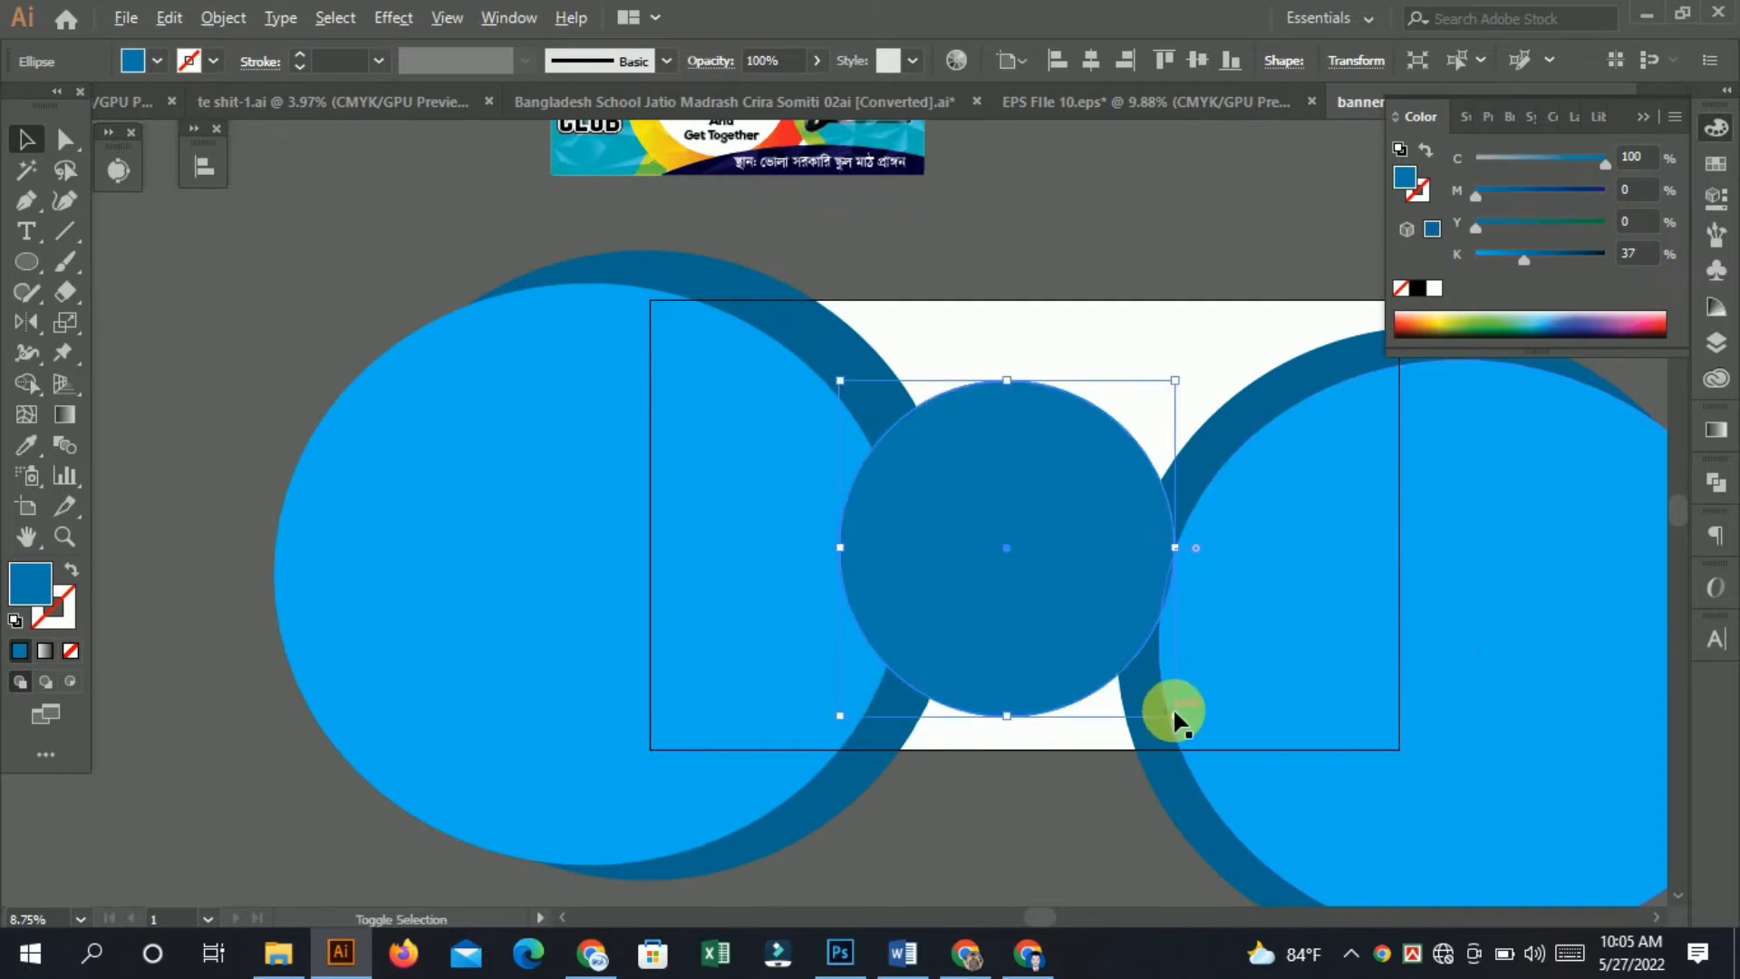
left_click_drag(1173, 710, 1189, 710, "shift")
key("ctrl+z")
left_click(1198, 373)
left_click(952, 589)
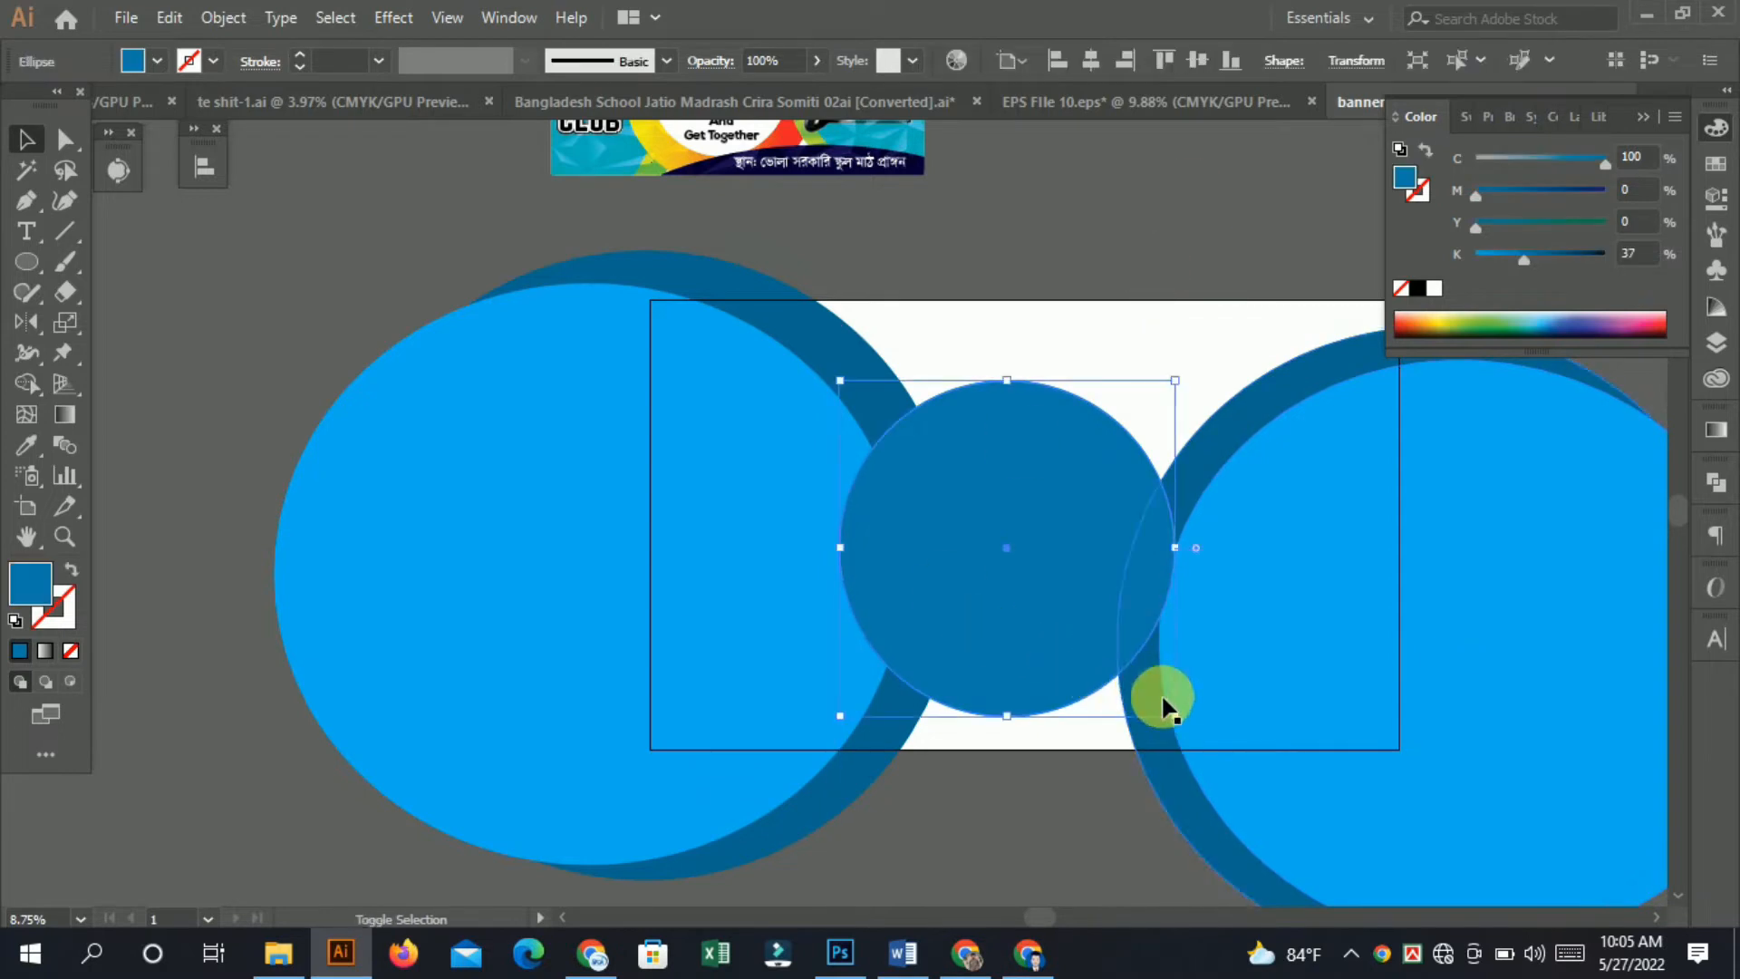
left_click_drag(1175, 717, 1192, 730)
mouse_move(1068, 614)
left_mouse_down()
mouse_move(1068, 595)
mouse_move(1068, 618)
left_mouse_up()
left_click_drag(1069, 600, 994, 610, "ctrl")
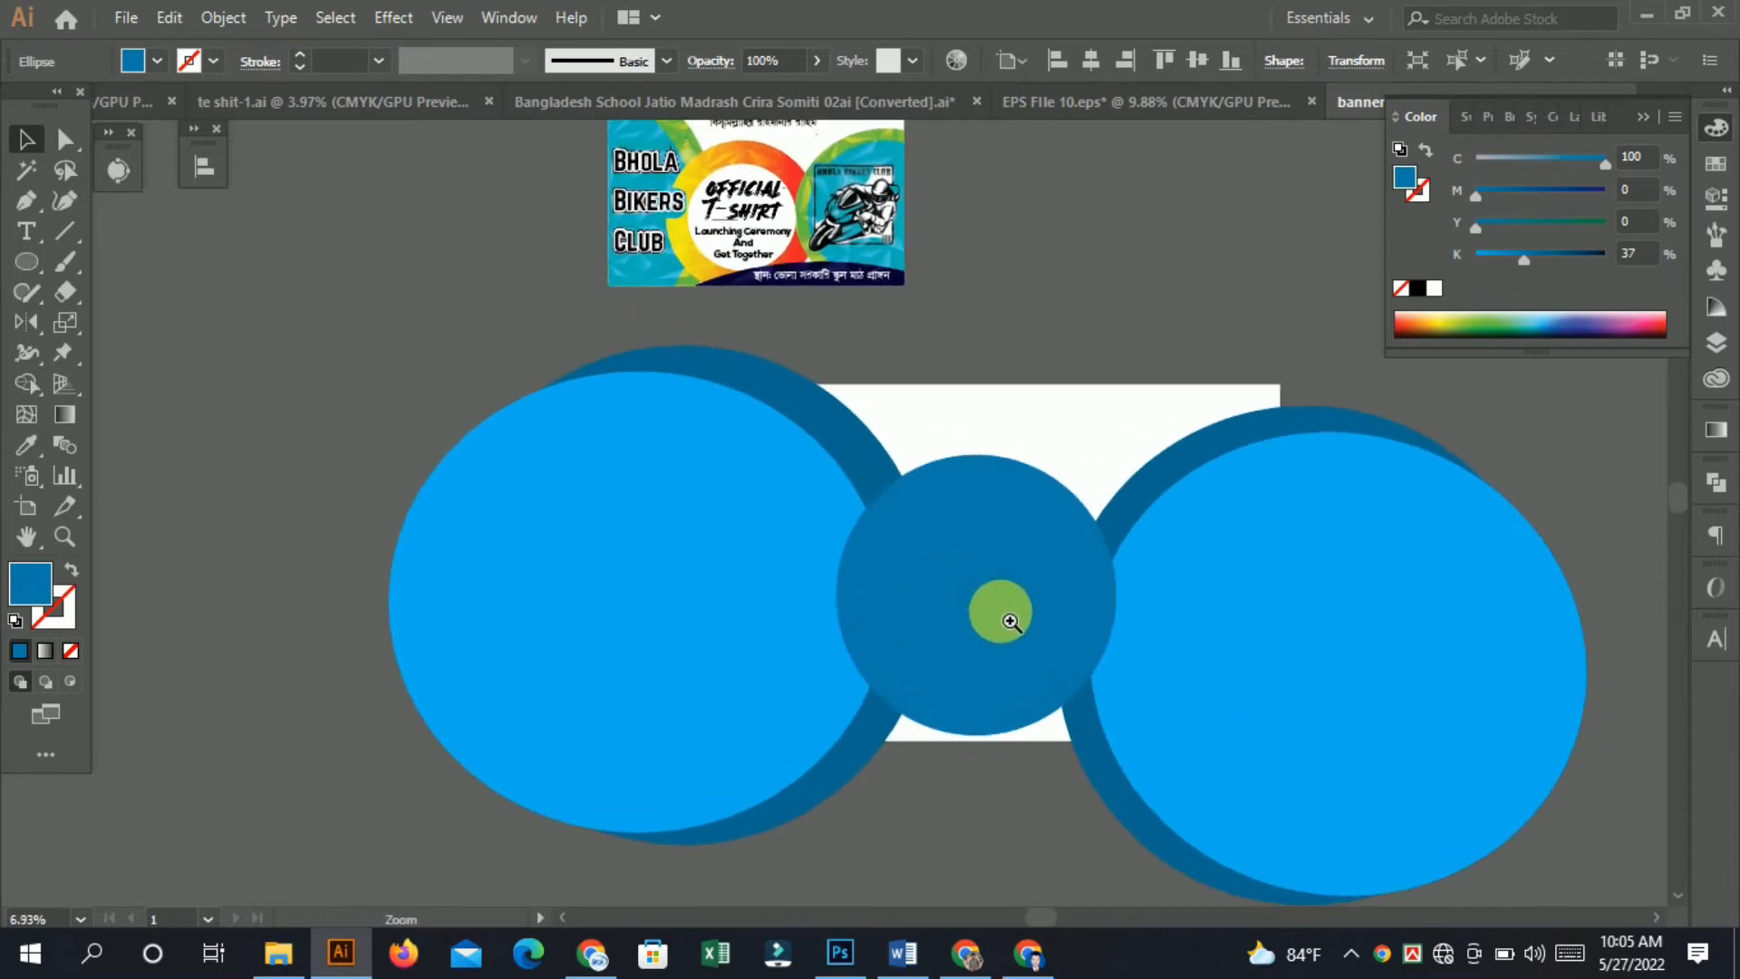
Enlarge the center circle slightly and recenter it on the artboard.
left_click(1077, 671)
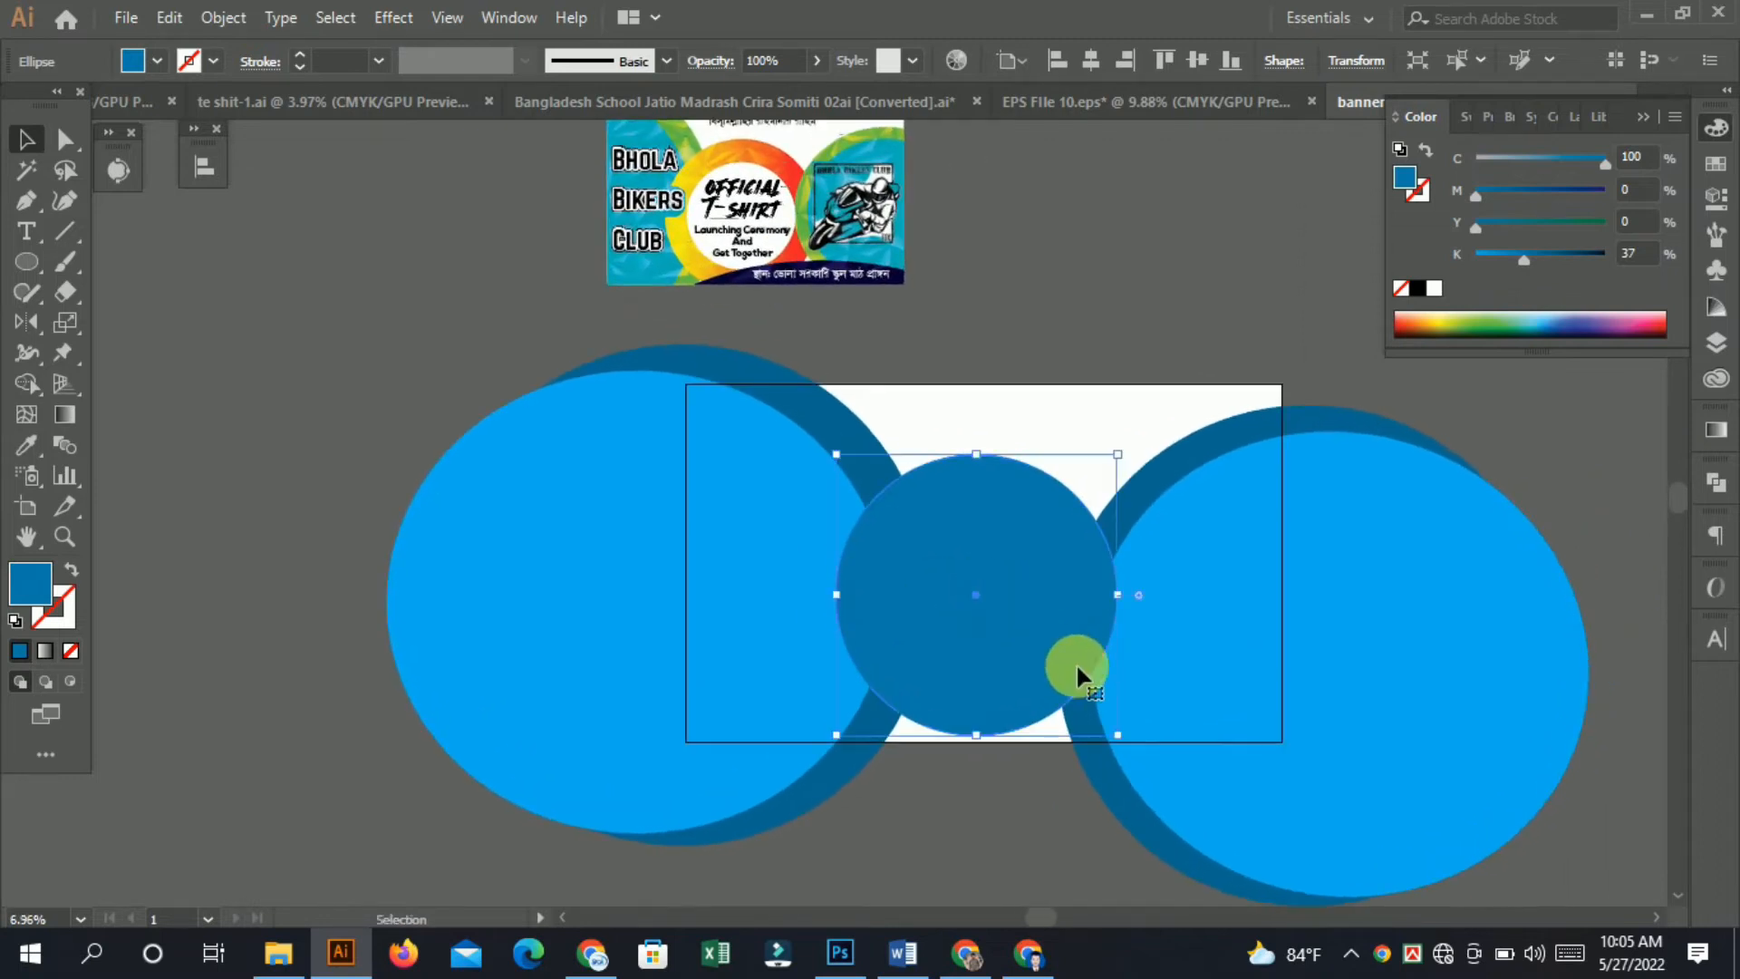
left_click(1129, 740, "shift")
key("a")
left_click(1144, 318)
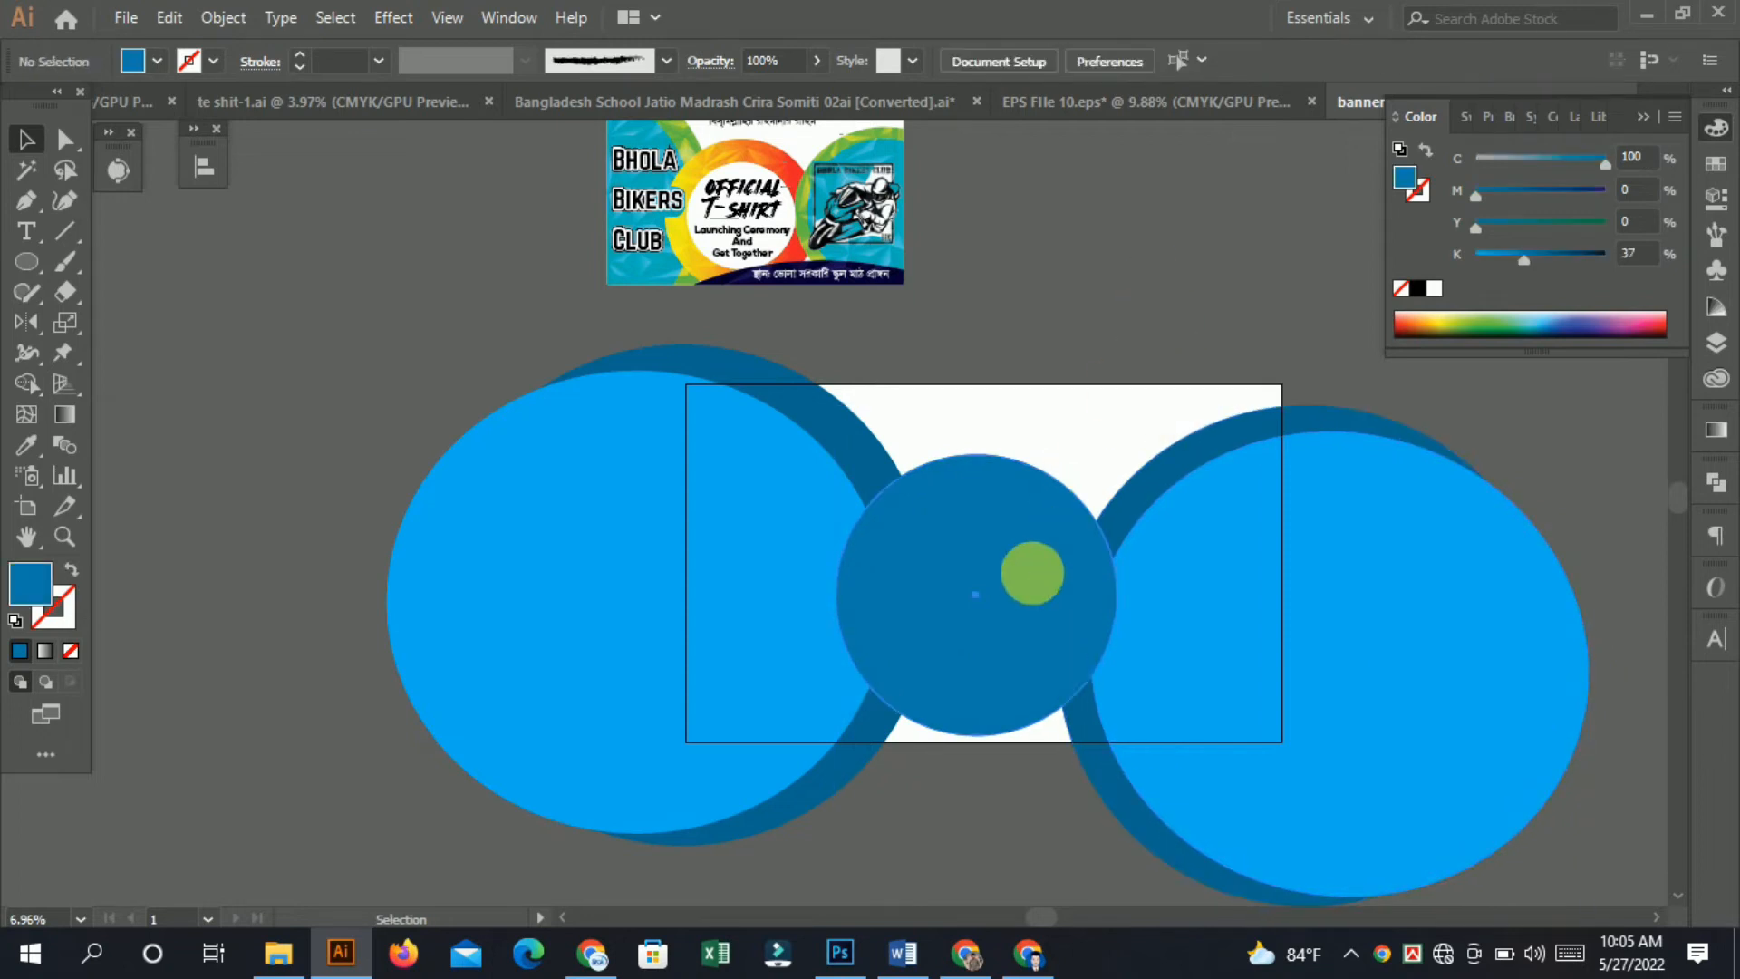
left_click(1033, 573)
left_click_drag(1118, 738, 1125, 744)
left_click_drag(1013, 633, 1019, 628)
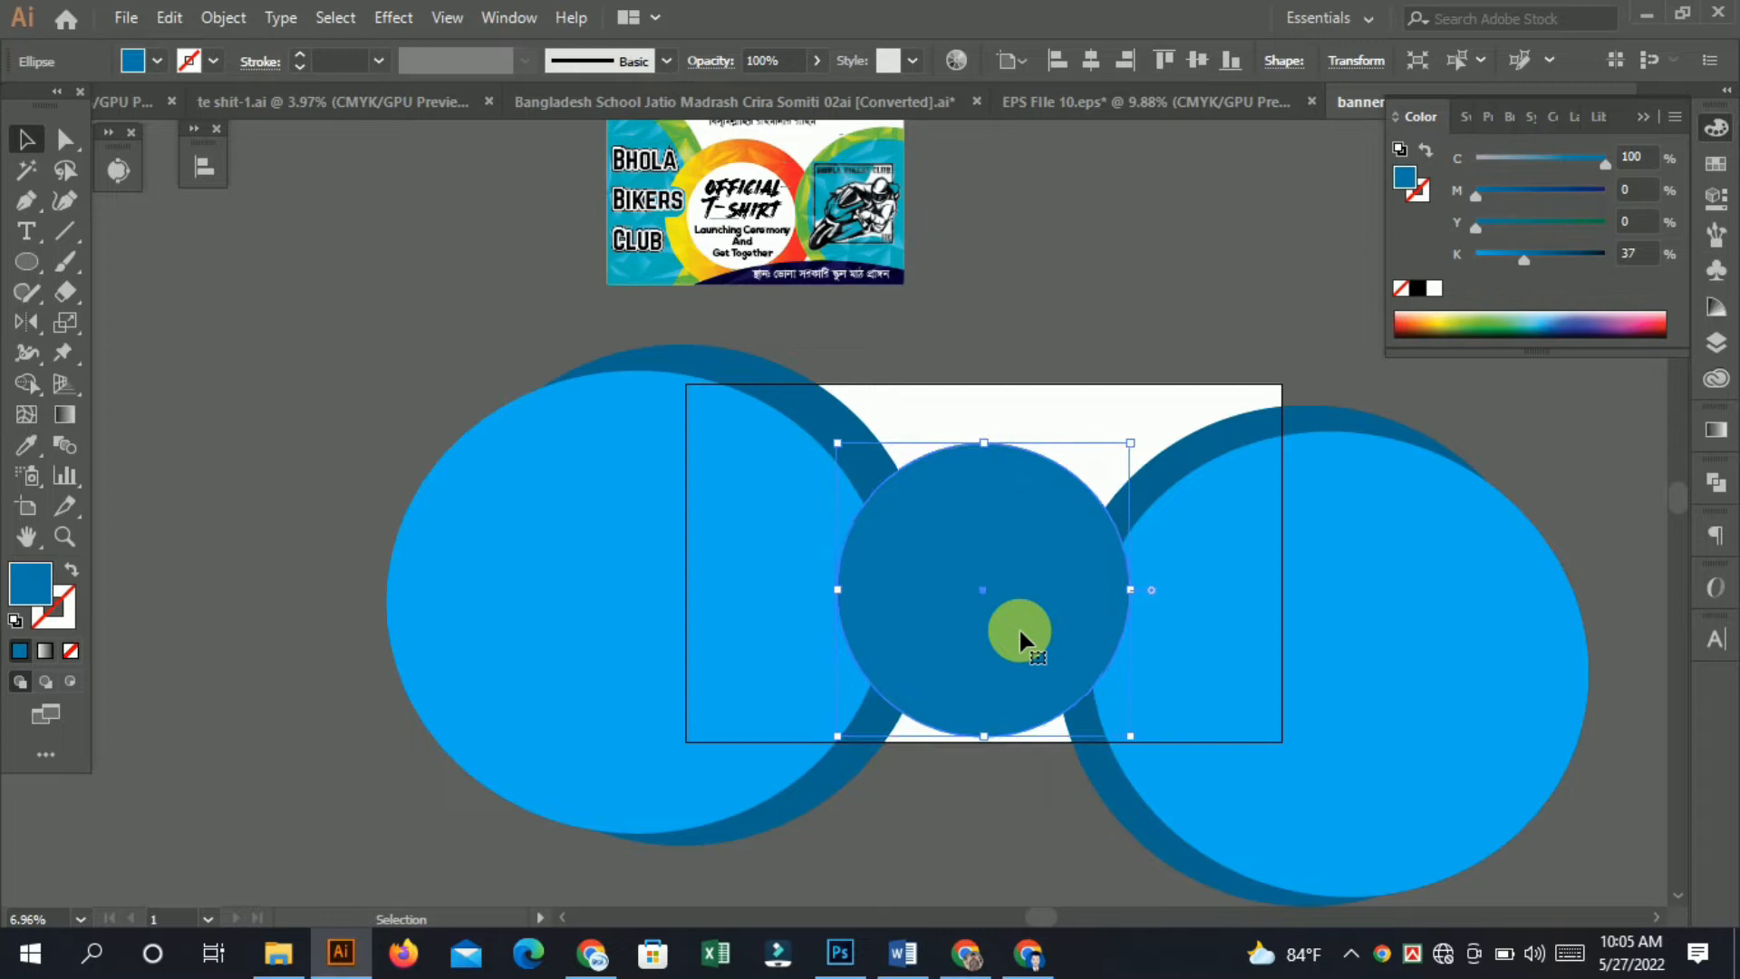
key("ctrl+space")
left_click(1036, 659)
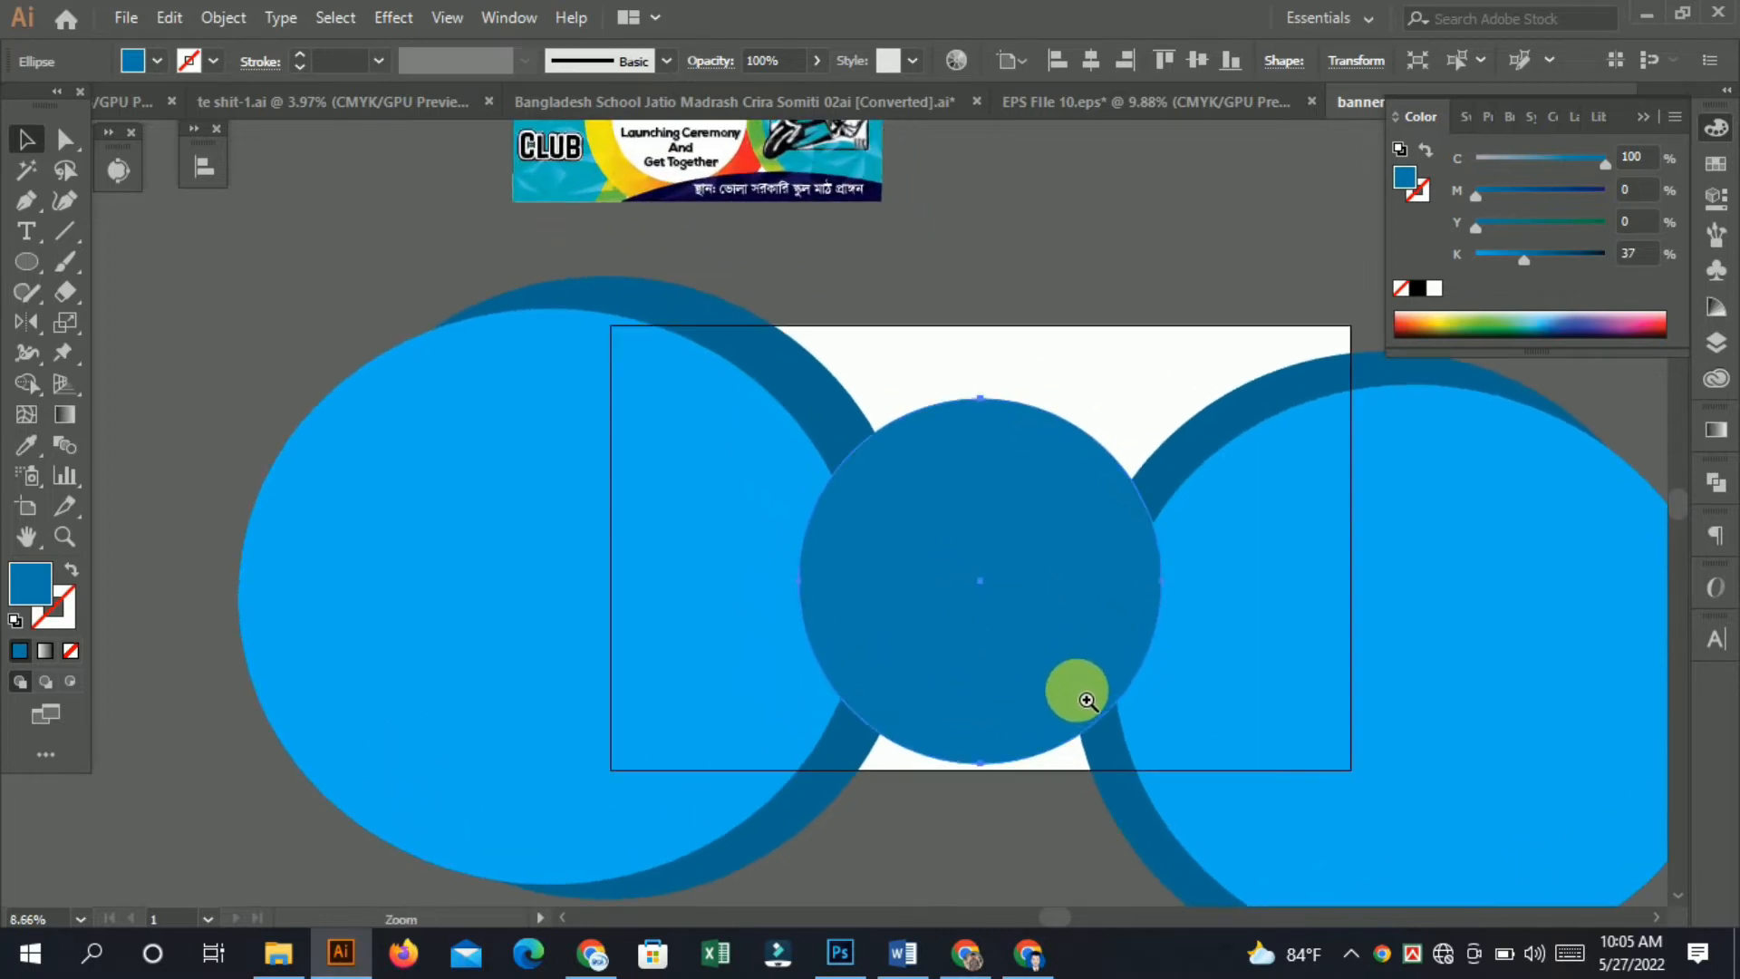
Fill the center circle with 100% cyan and 100% black, and add a smaller concentric white circle inside it.
left_click_drag(1551, 263, 1589, 292)
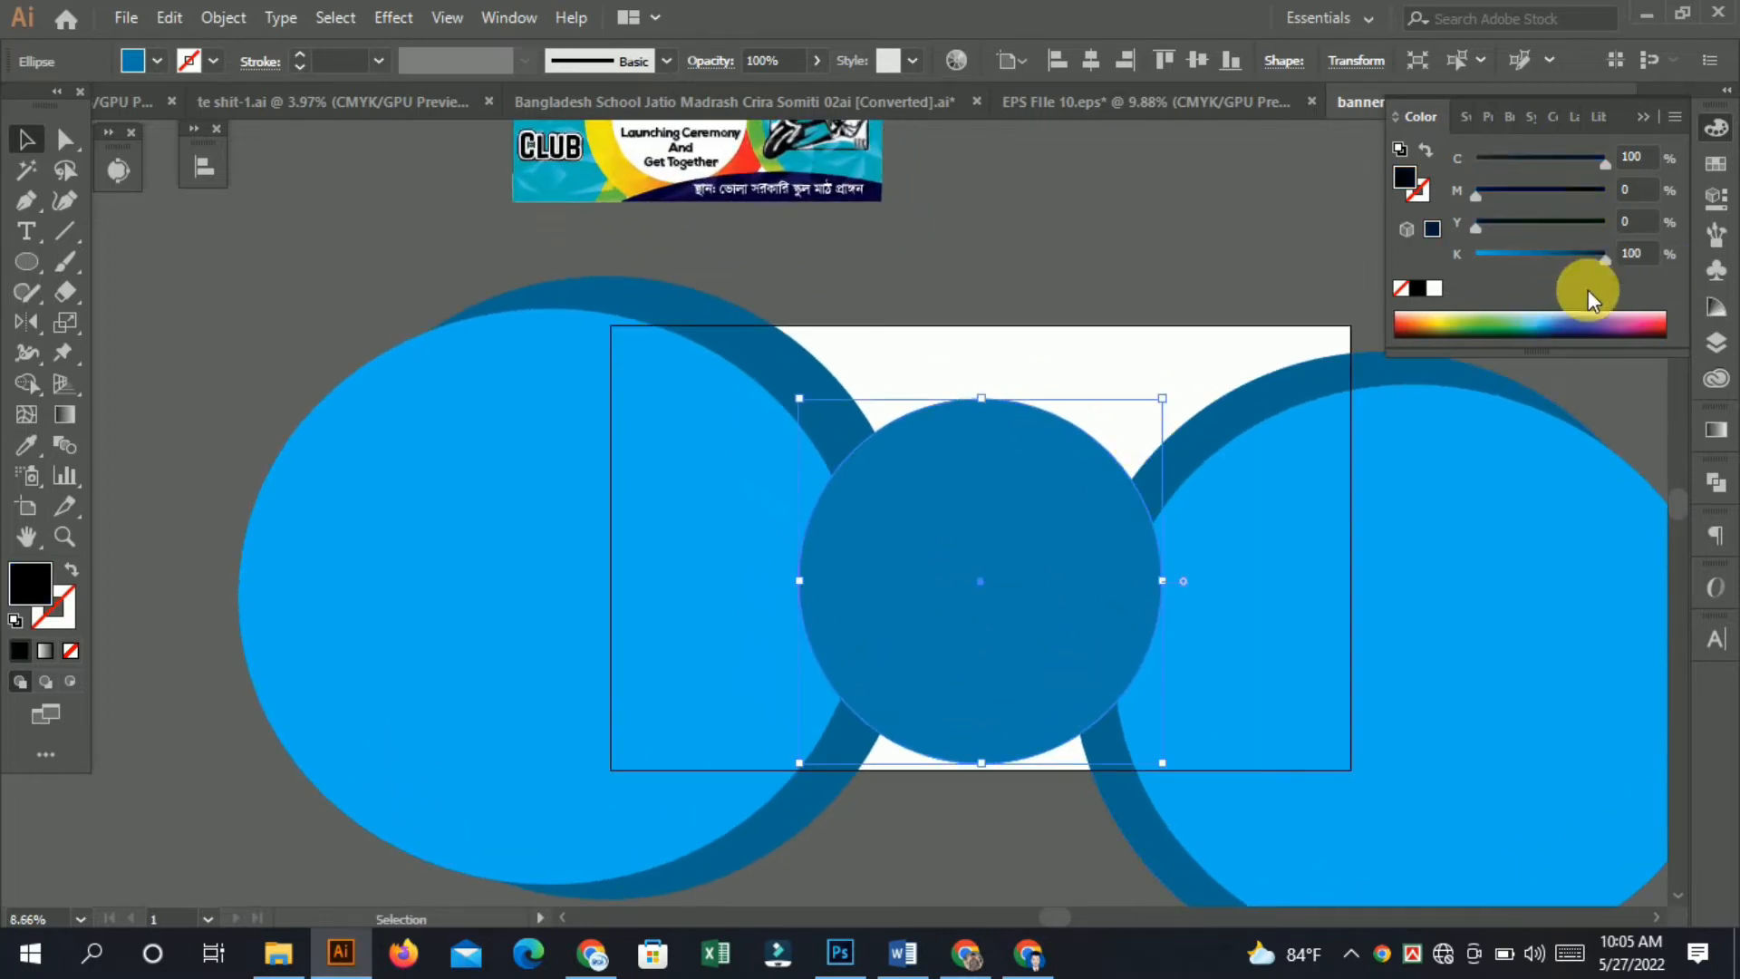
left_click(1064, 285)
key("a")
left_click(962, 576)
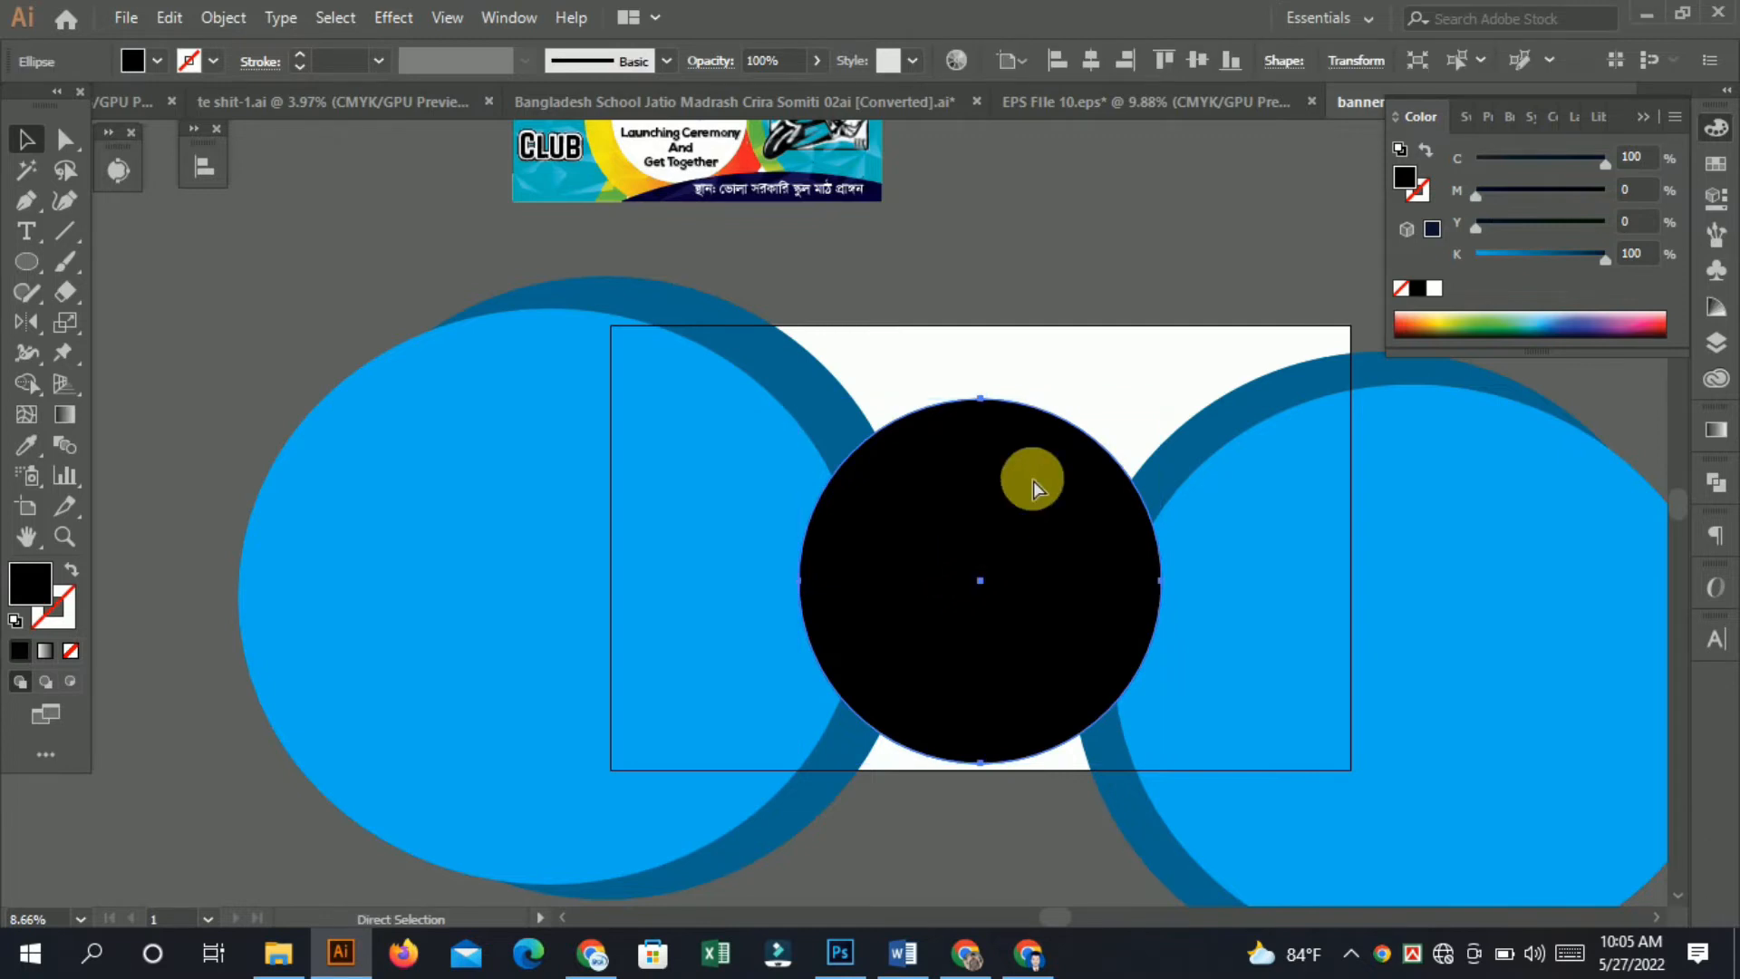
key("v")
left_click_drag(1173, 407, 1146, 451)
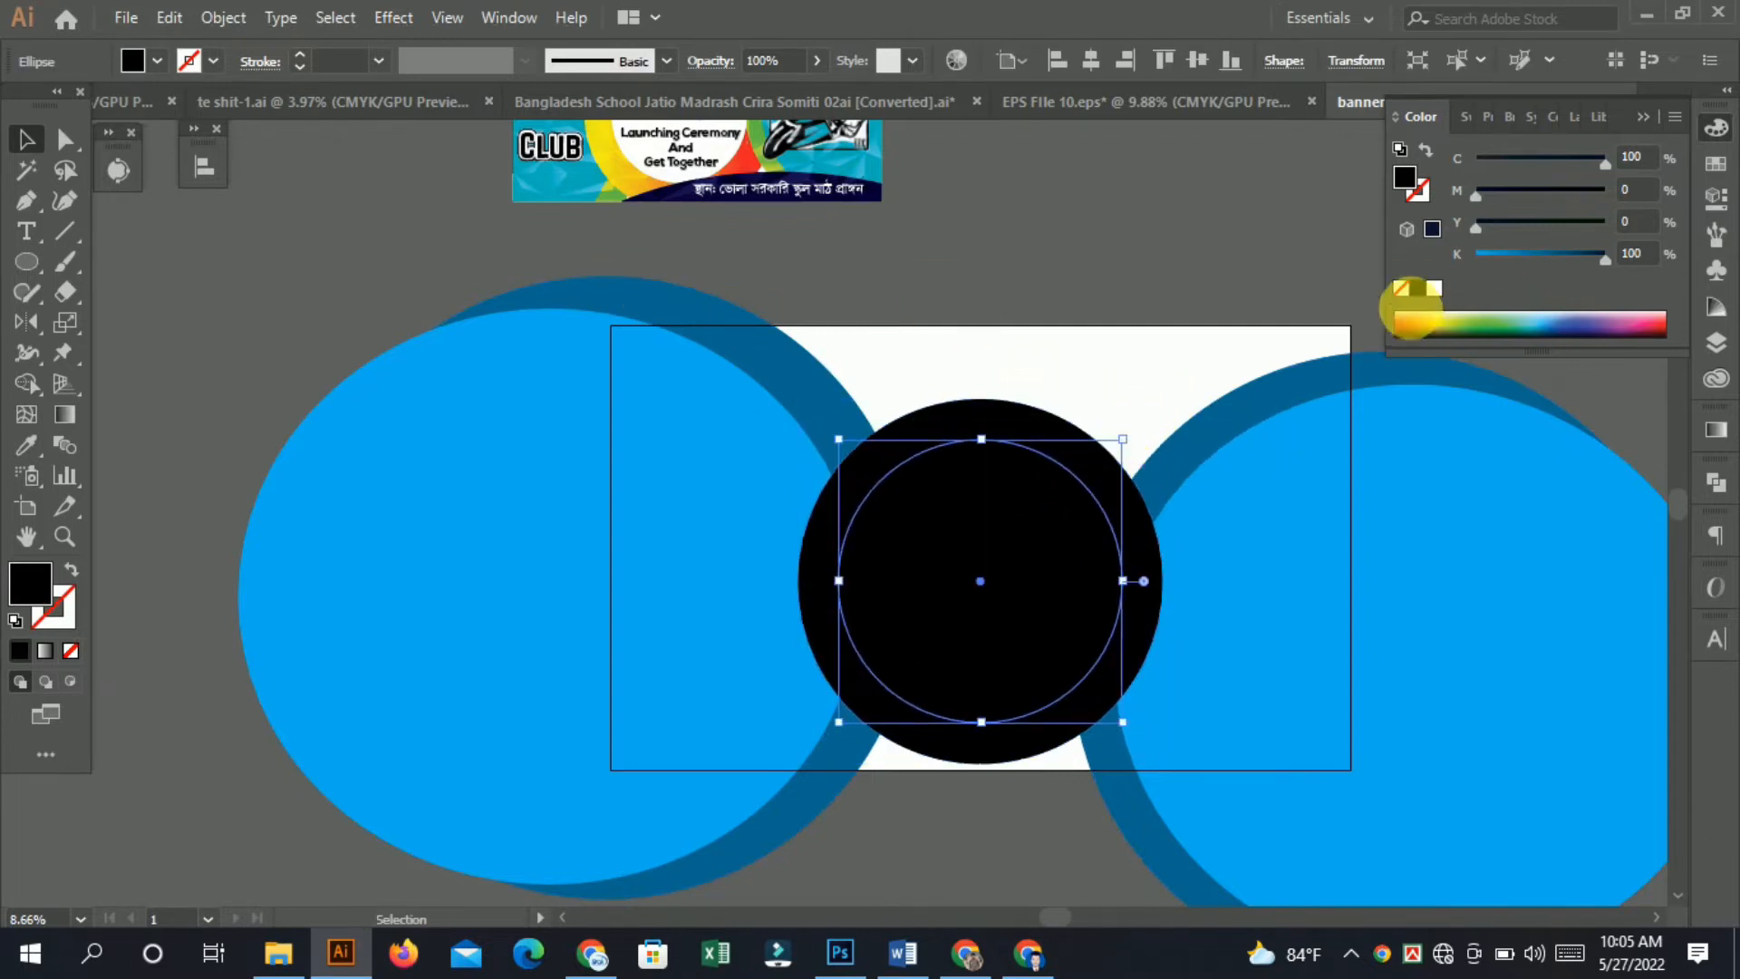
left_click(1436, 290)
left_click(1051, 204)
Select all the circle shapes and use Shape Builder to remove every part lying outside the artboard.
scroll(952, 441, "down", 3)
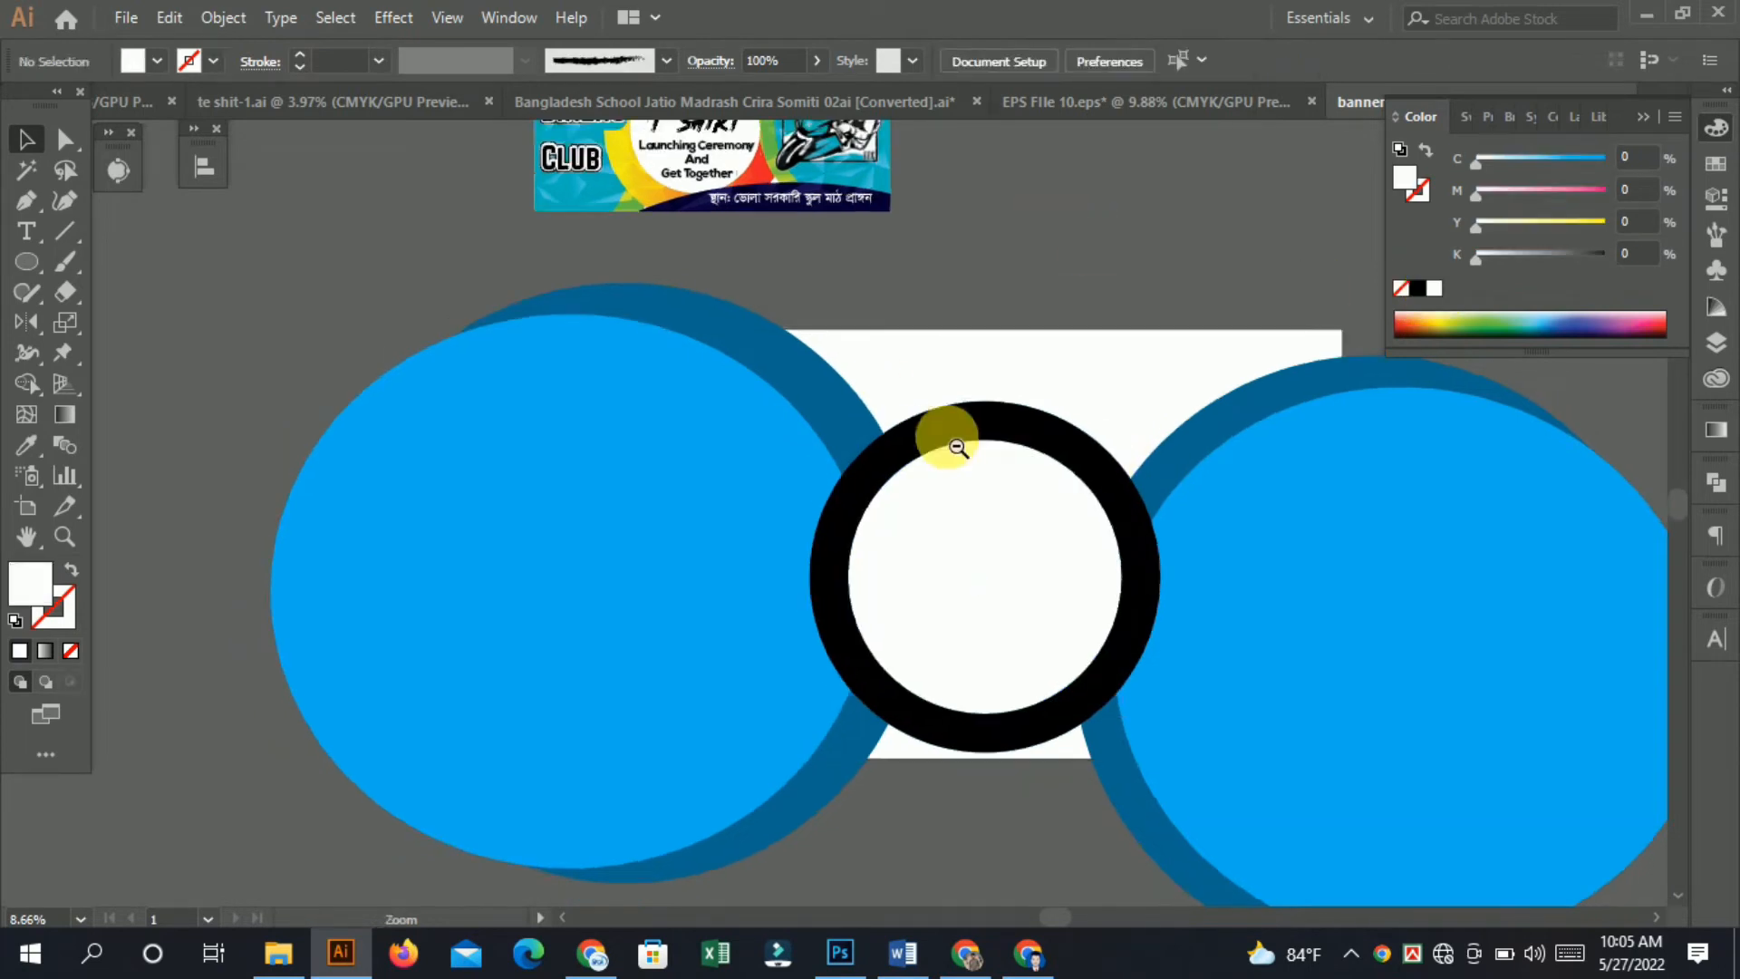
scroll(945, 448, "up", 2)
left_click_drag(1026, 478, 931, 478)
left_click(930, 481)
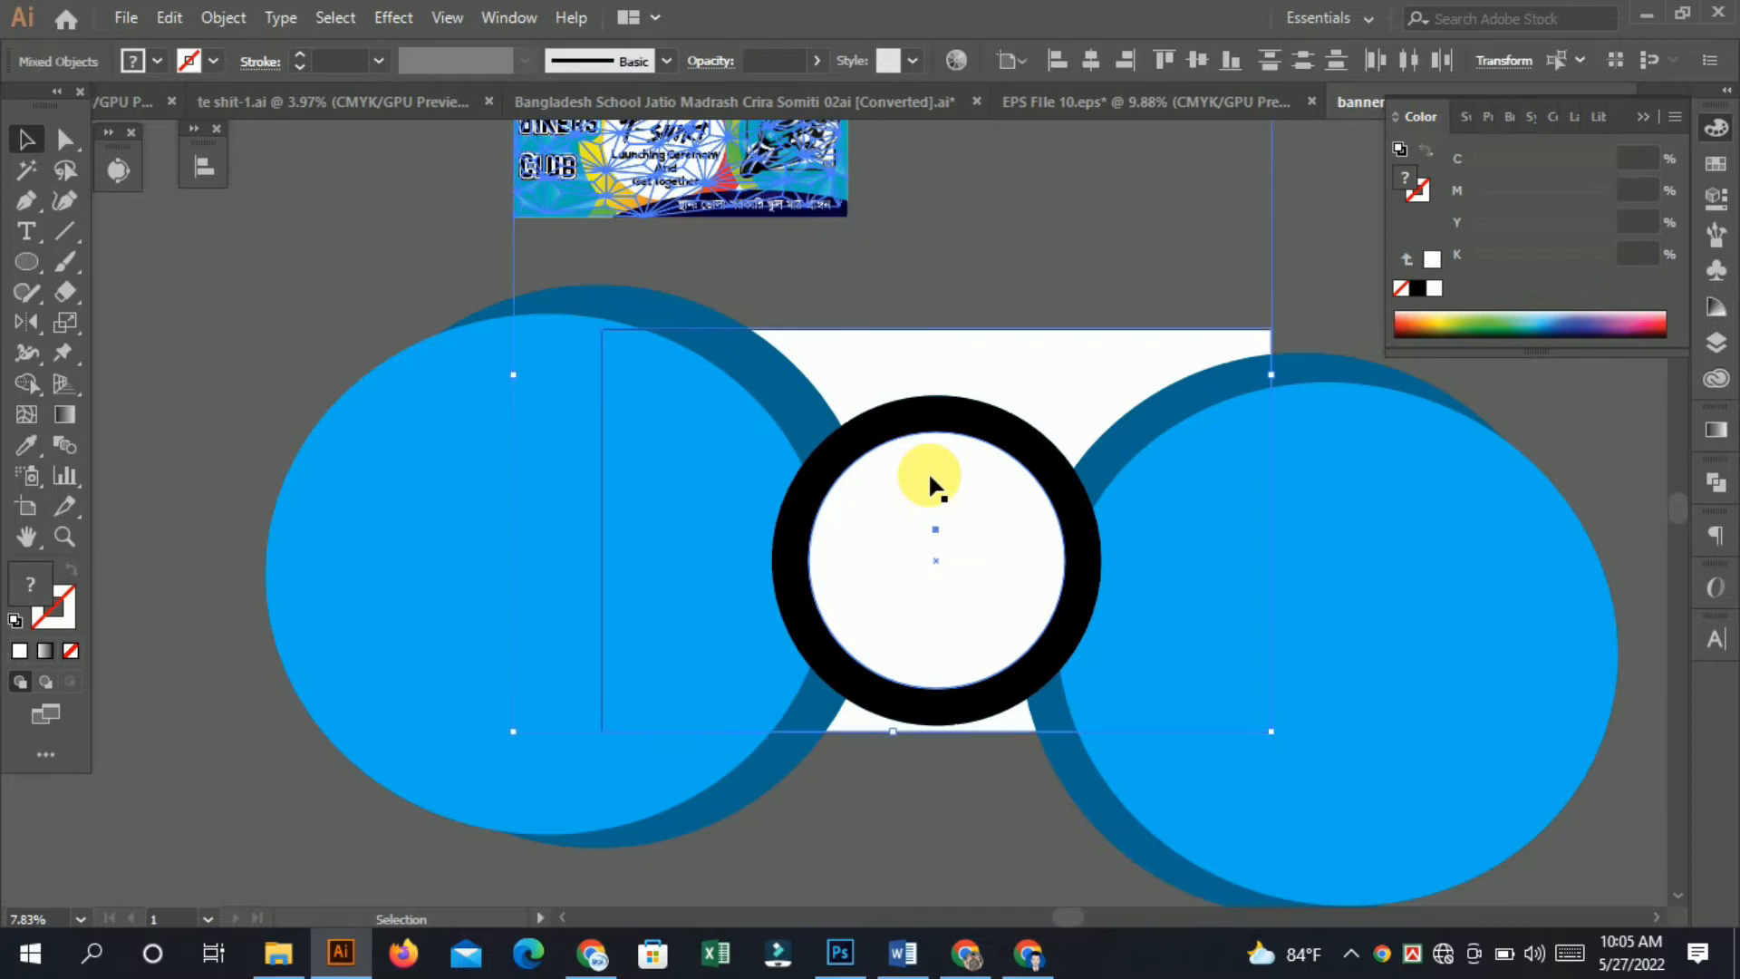
left_click(1559, 621)
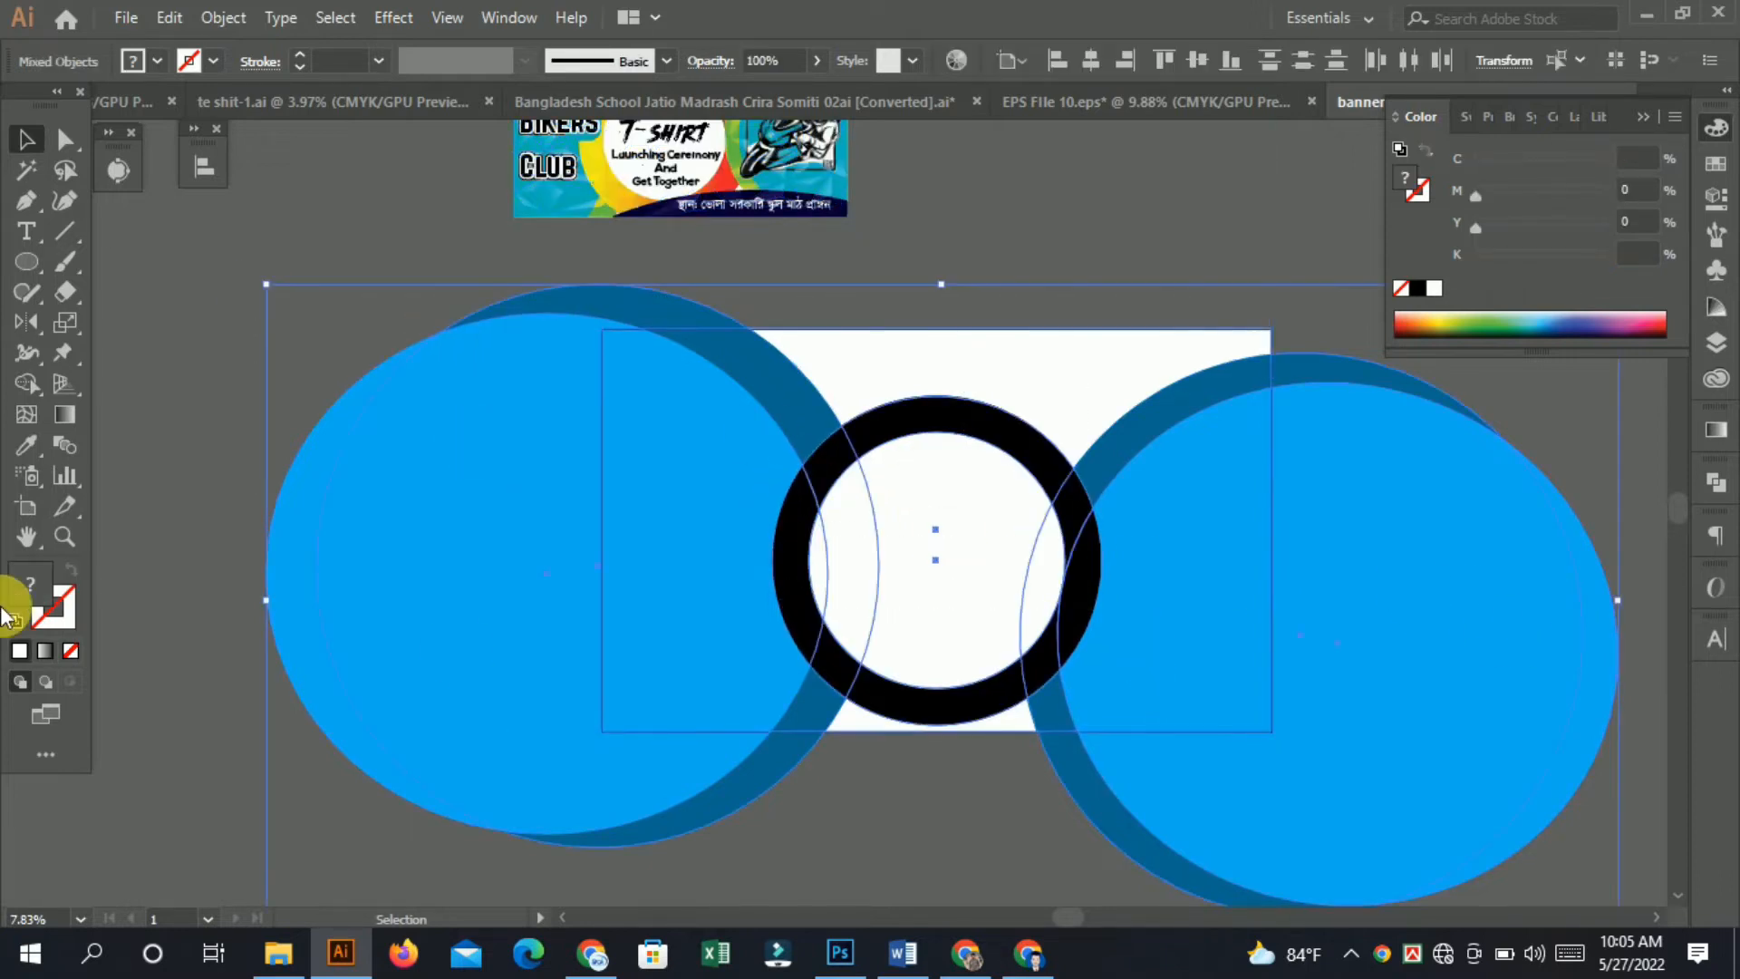
left_click(27, 384)
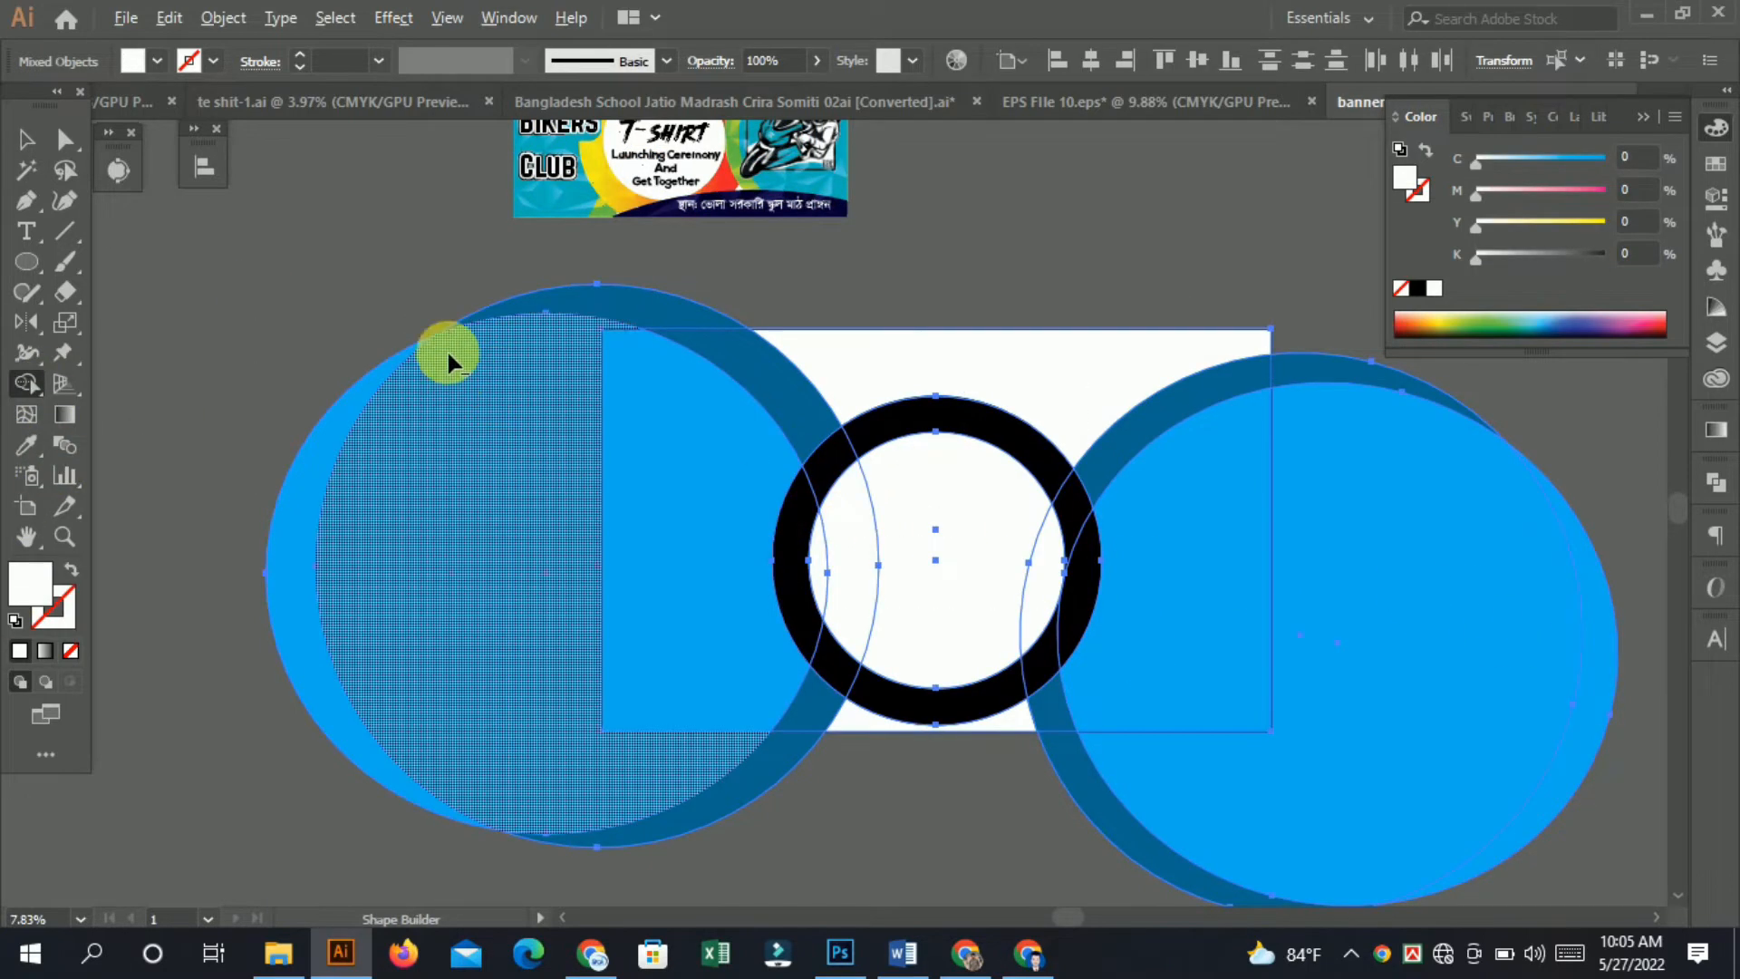
left_click(461, 429, "alt")
left_click_drag(384, 310, 395, 453)
left_click_drag(682, 785, 766, 816)
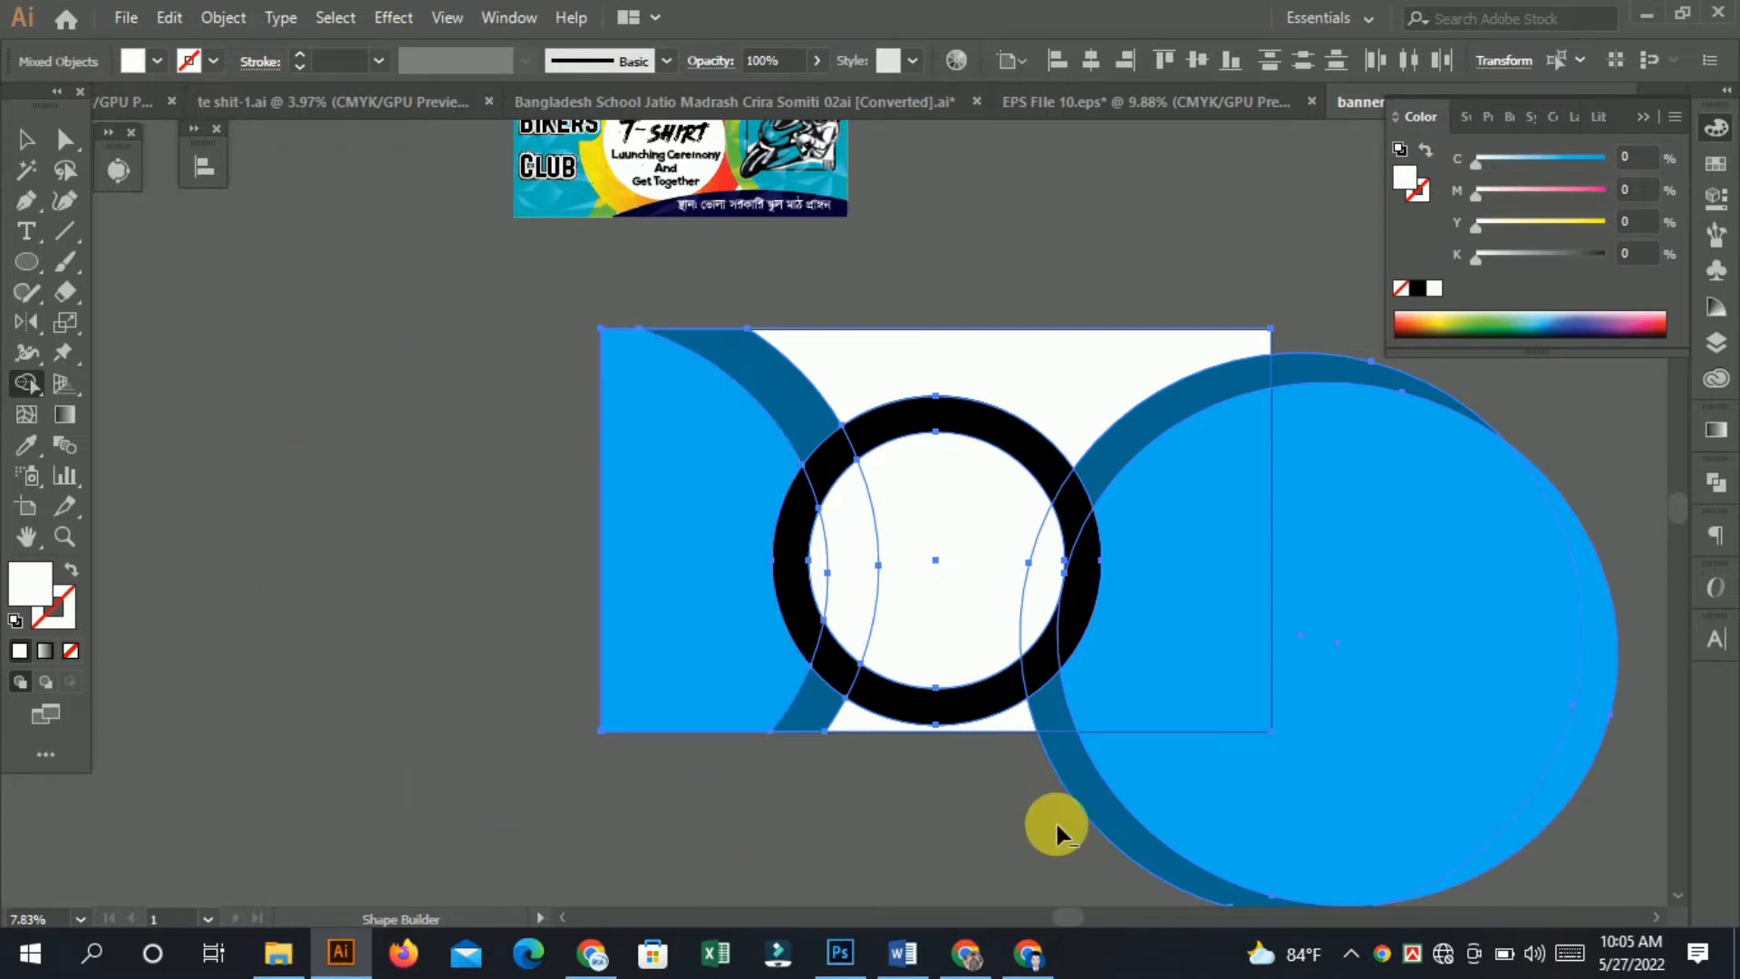
mouse_move(1055, 822)
left_mouse_down()
mouse_move(1143, 831)
mouse_move(1479, 539)
left_mouse_up()
left_click_drag(1346, 456, 1591, 726)
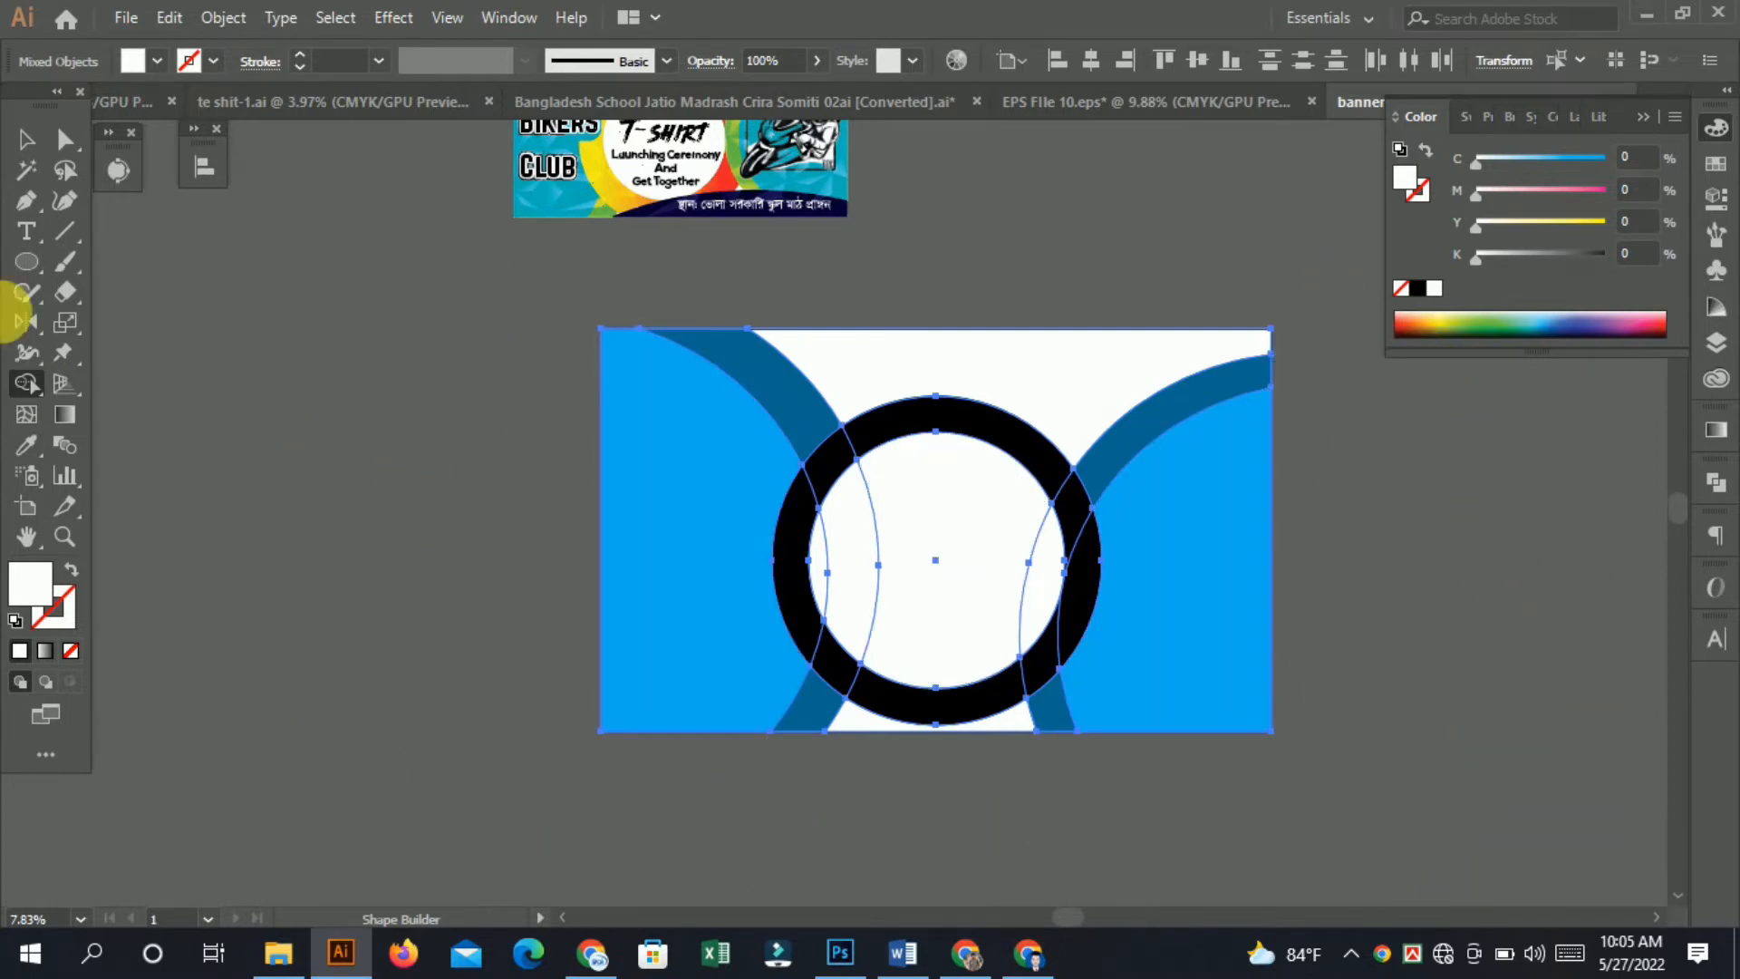
left_click(23, 147)
left_click(1084, 189)
scroll(665, 458, "up", 1)
left_click_drag(899, 433, 827, 535)
scroll(826, 501, "down", 1)
key("ctrl+v")
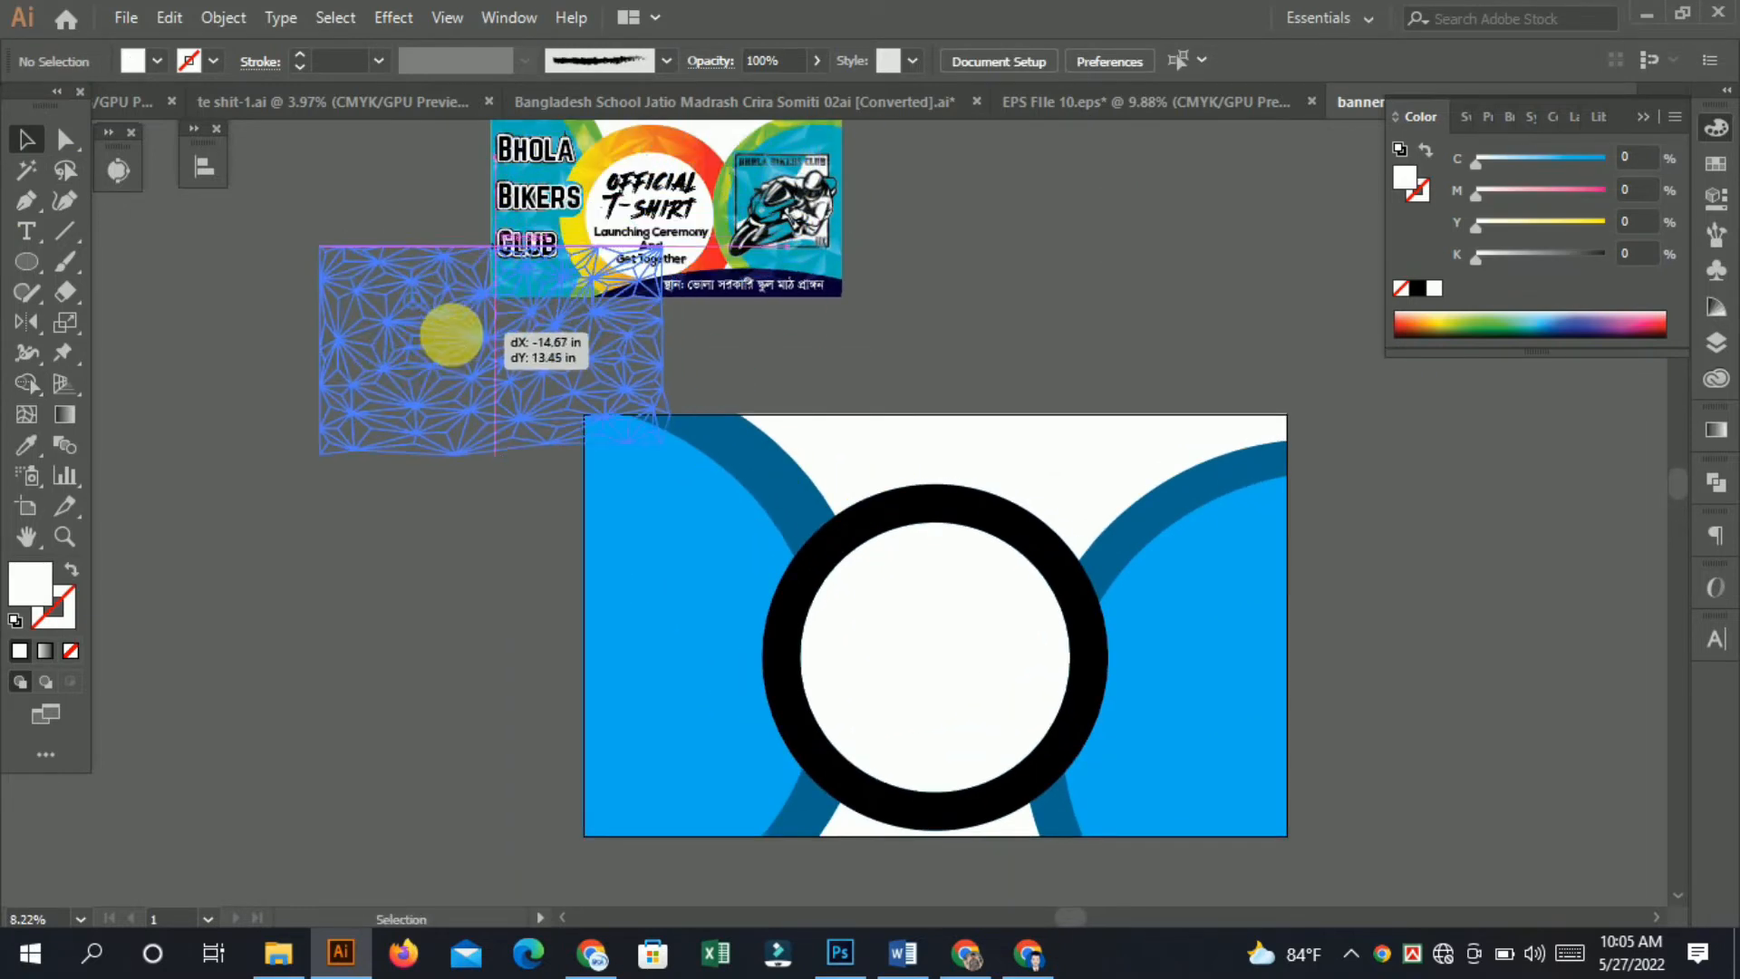
left_click_drag(494, 340, 306, 203)
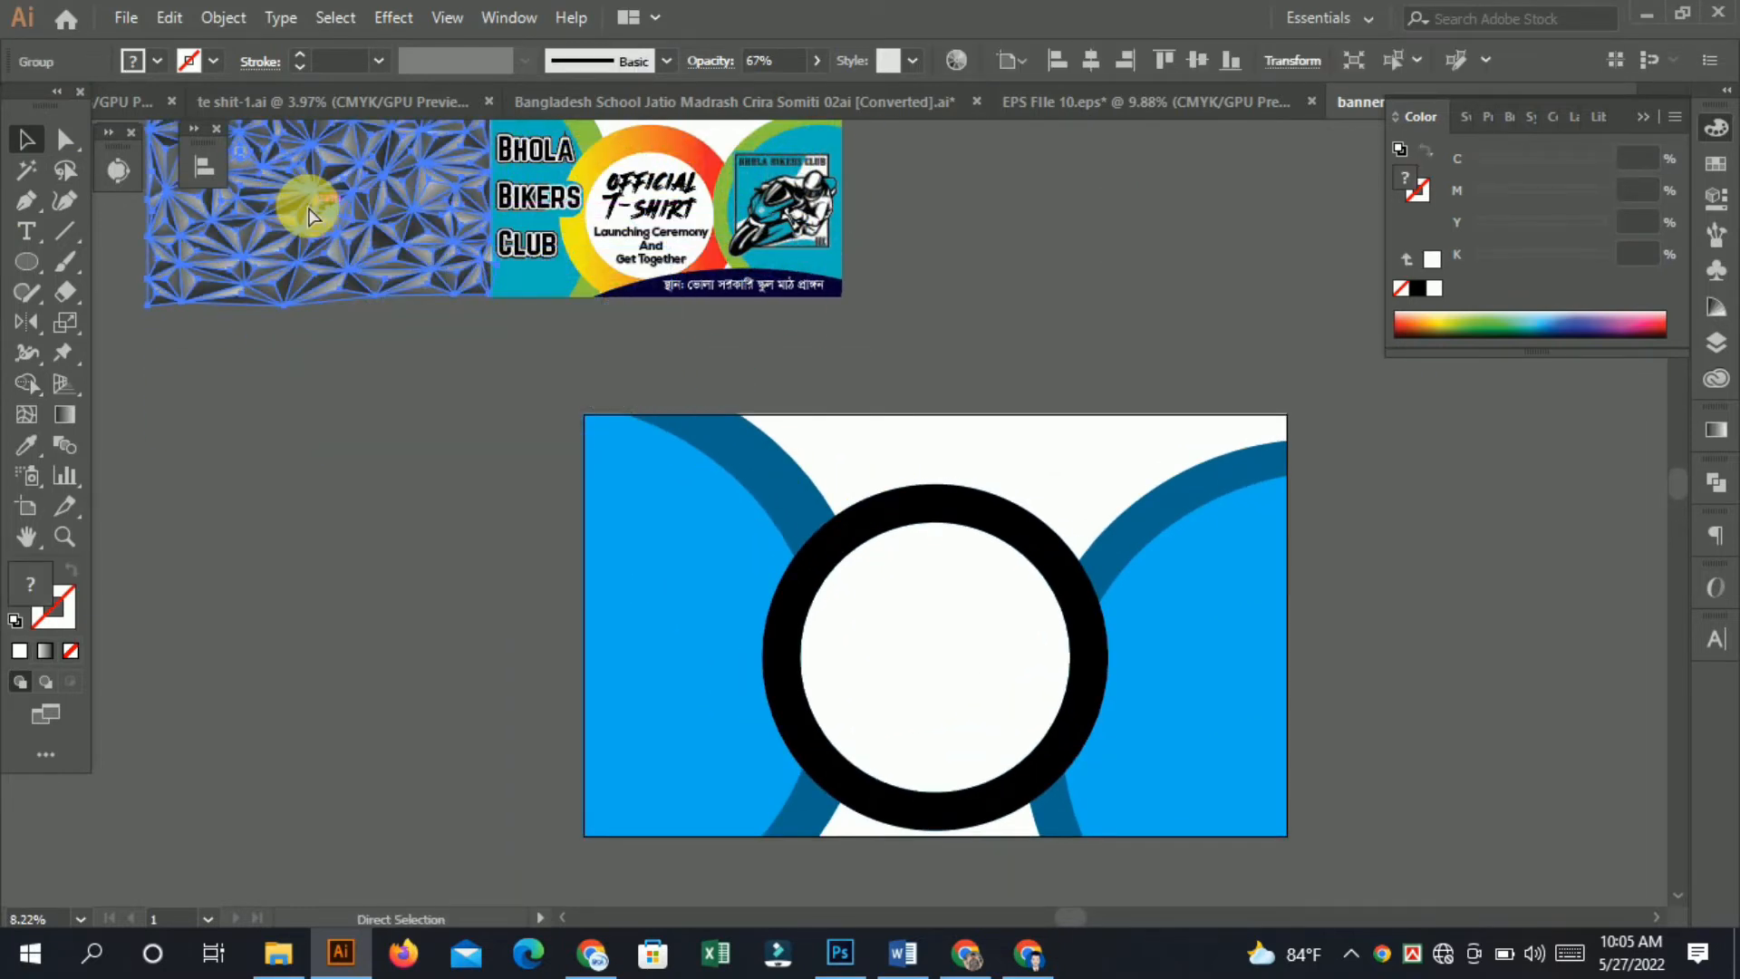
key("ctrl+z")
key("ctrl+z")
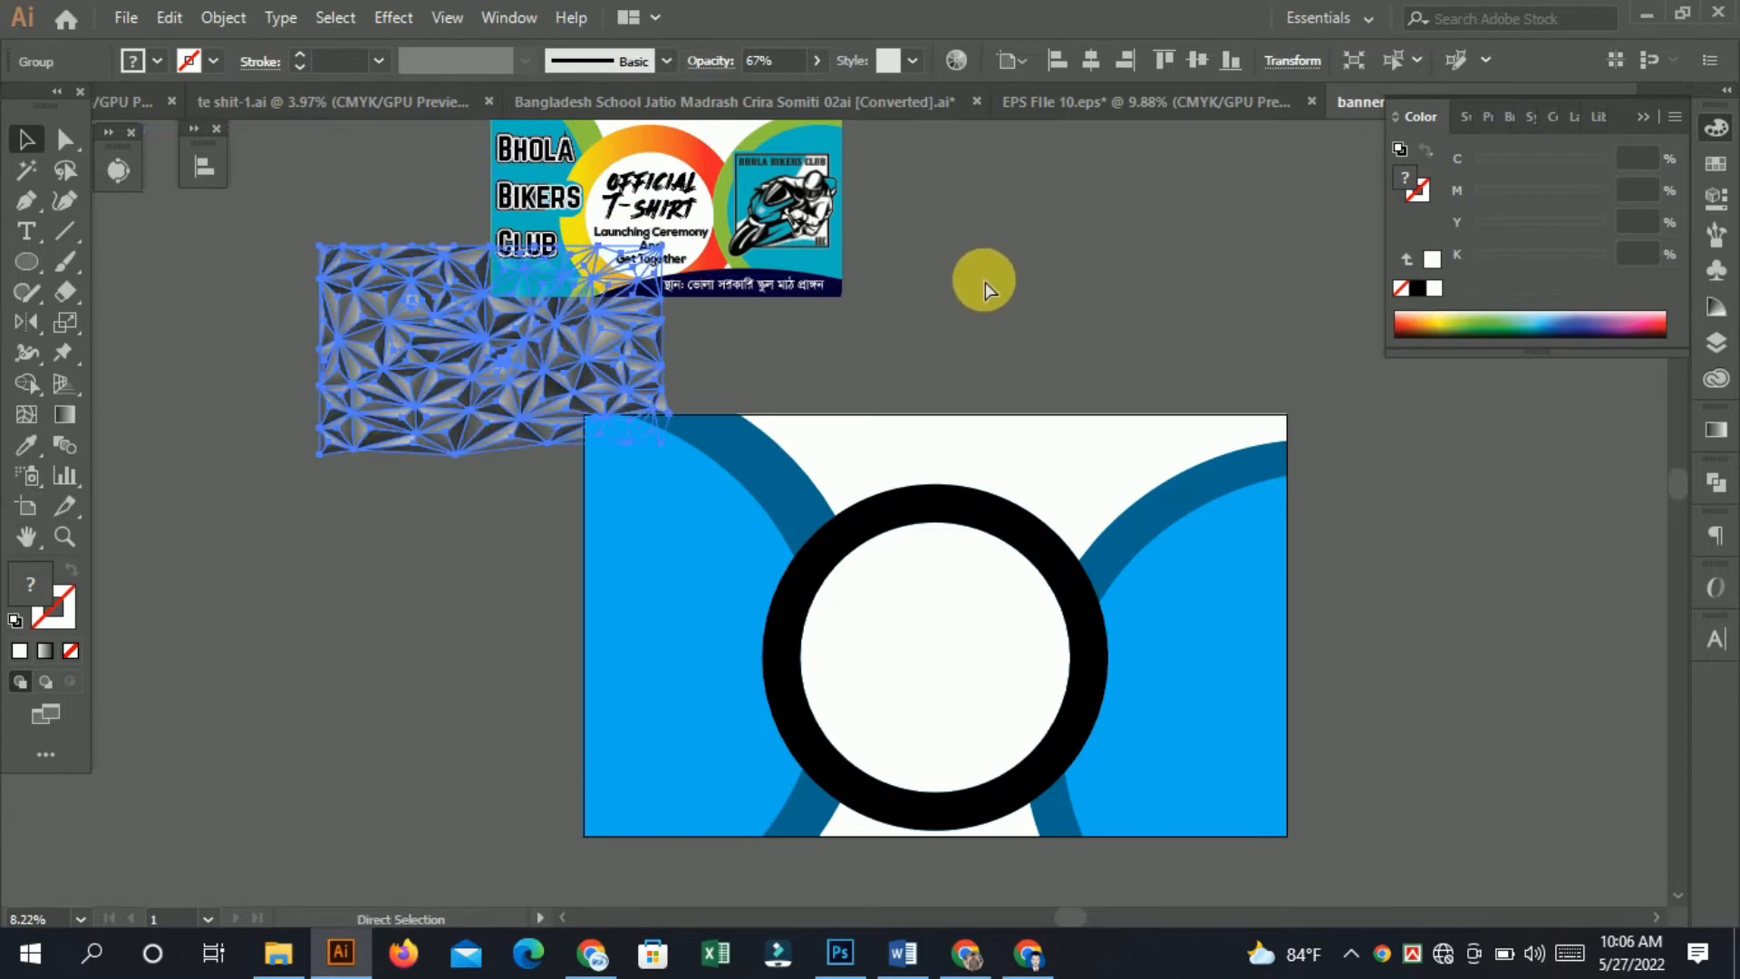
left_click(968, 283)
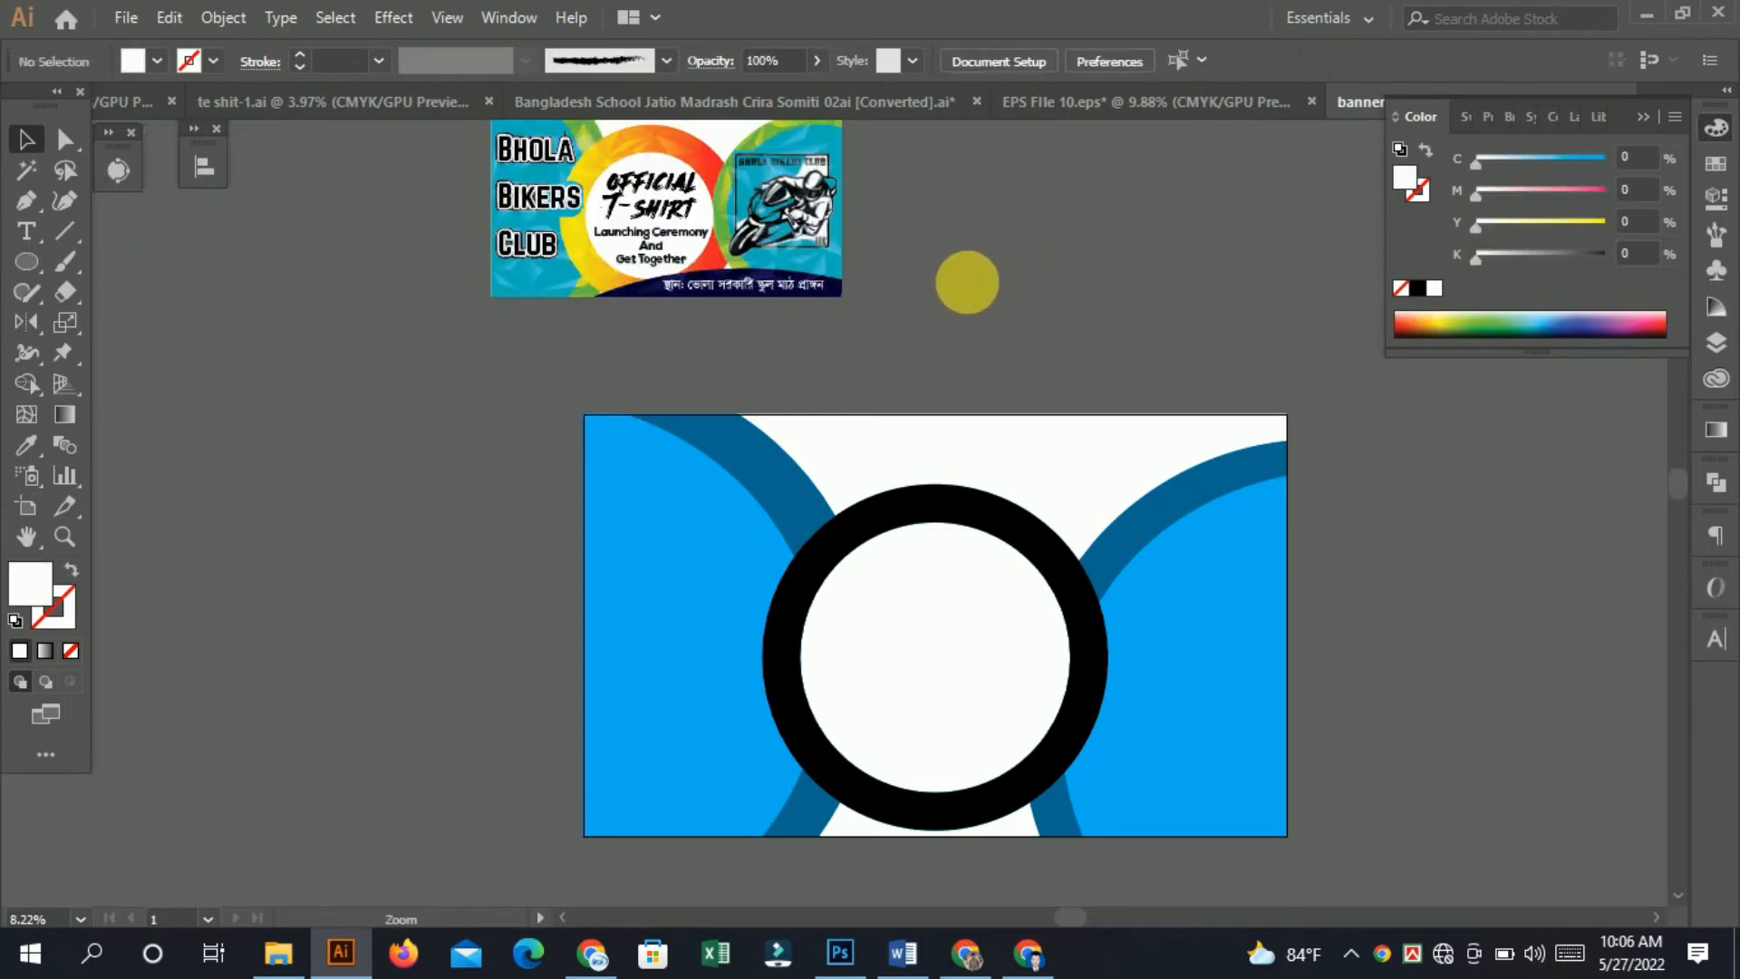
Move the reference banner into view and drag its green curved shape out onto the pasteboard.
left_click_drag(684, 170, 675, 294)
left_click(631, 262)
left_click(1100, 405)
left_click(781, 604)
left_click(26, 444)
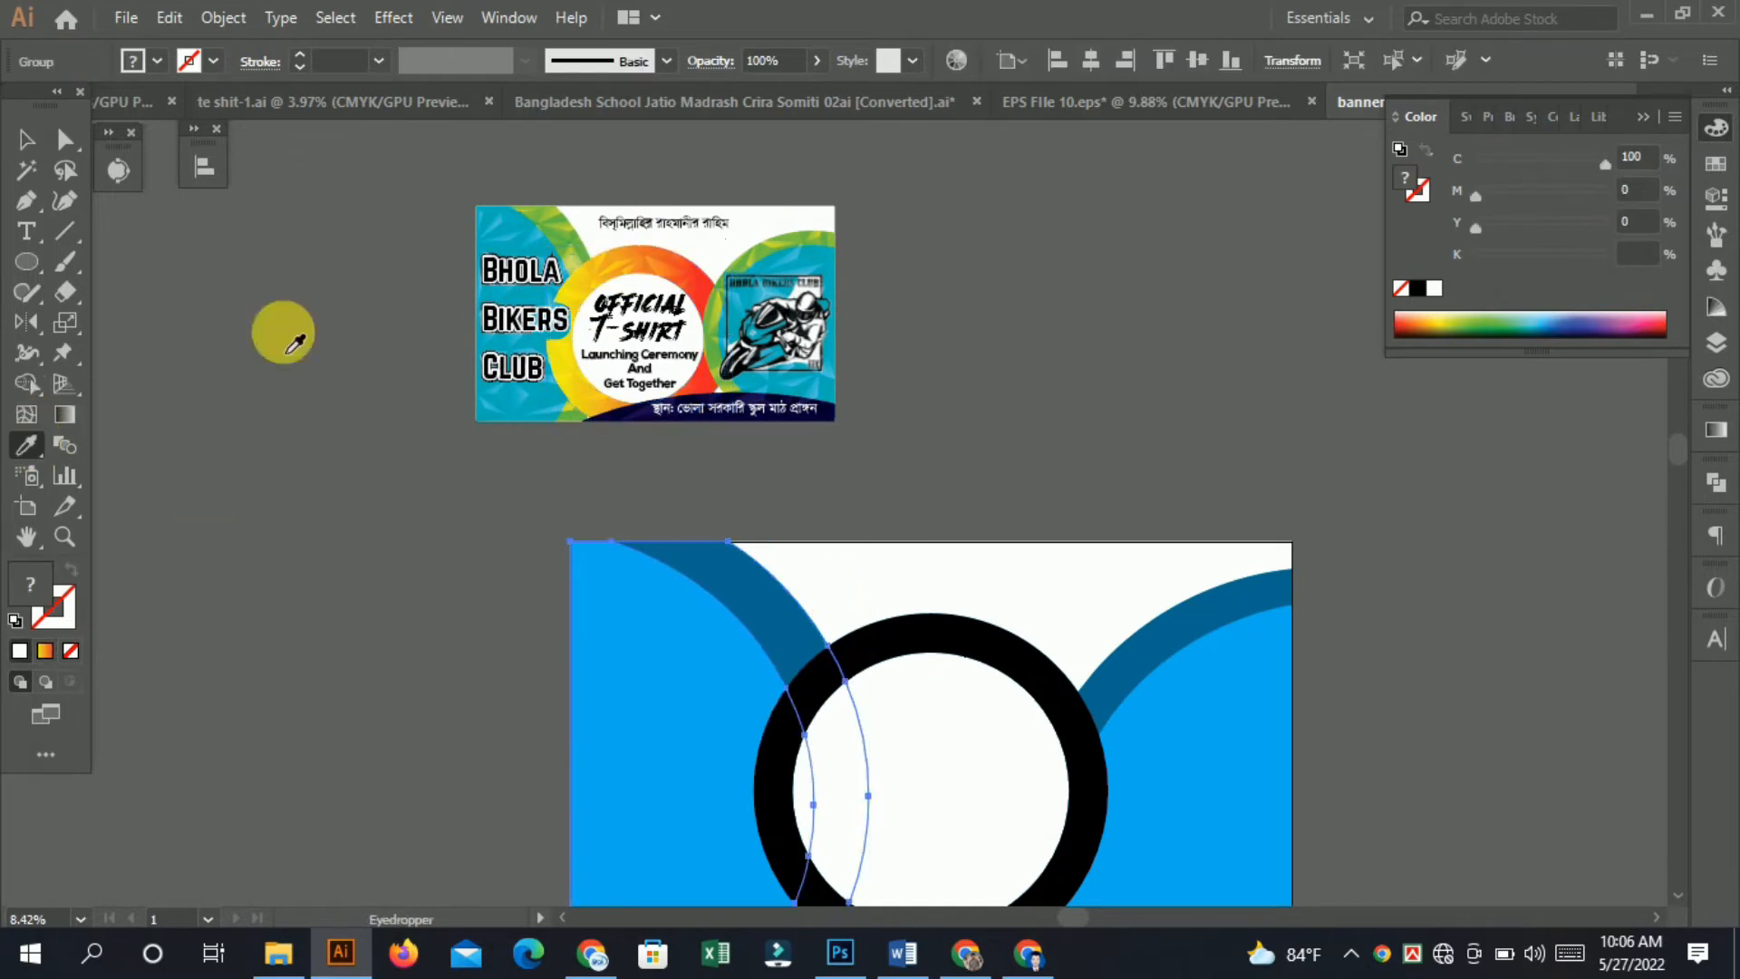
left_click(548, 234)
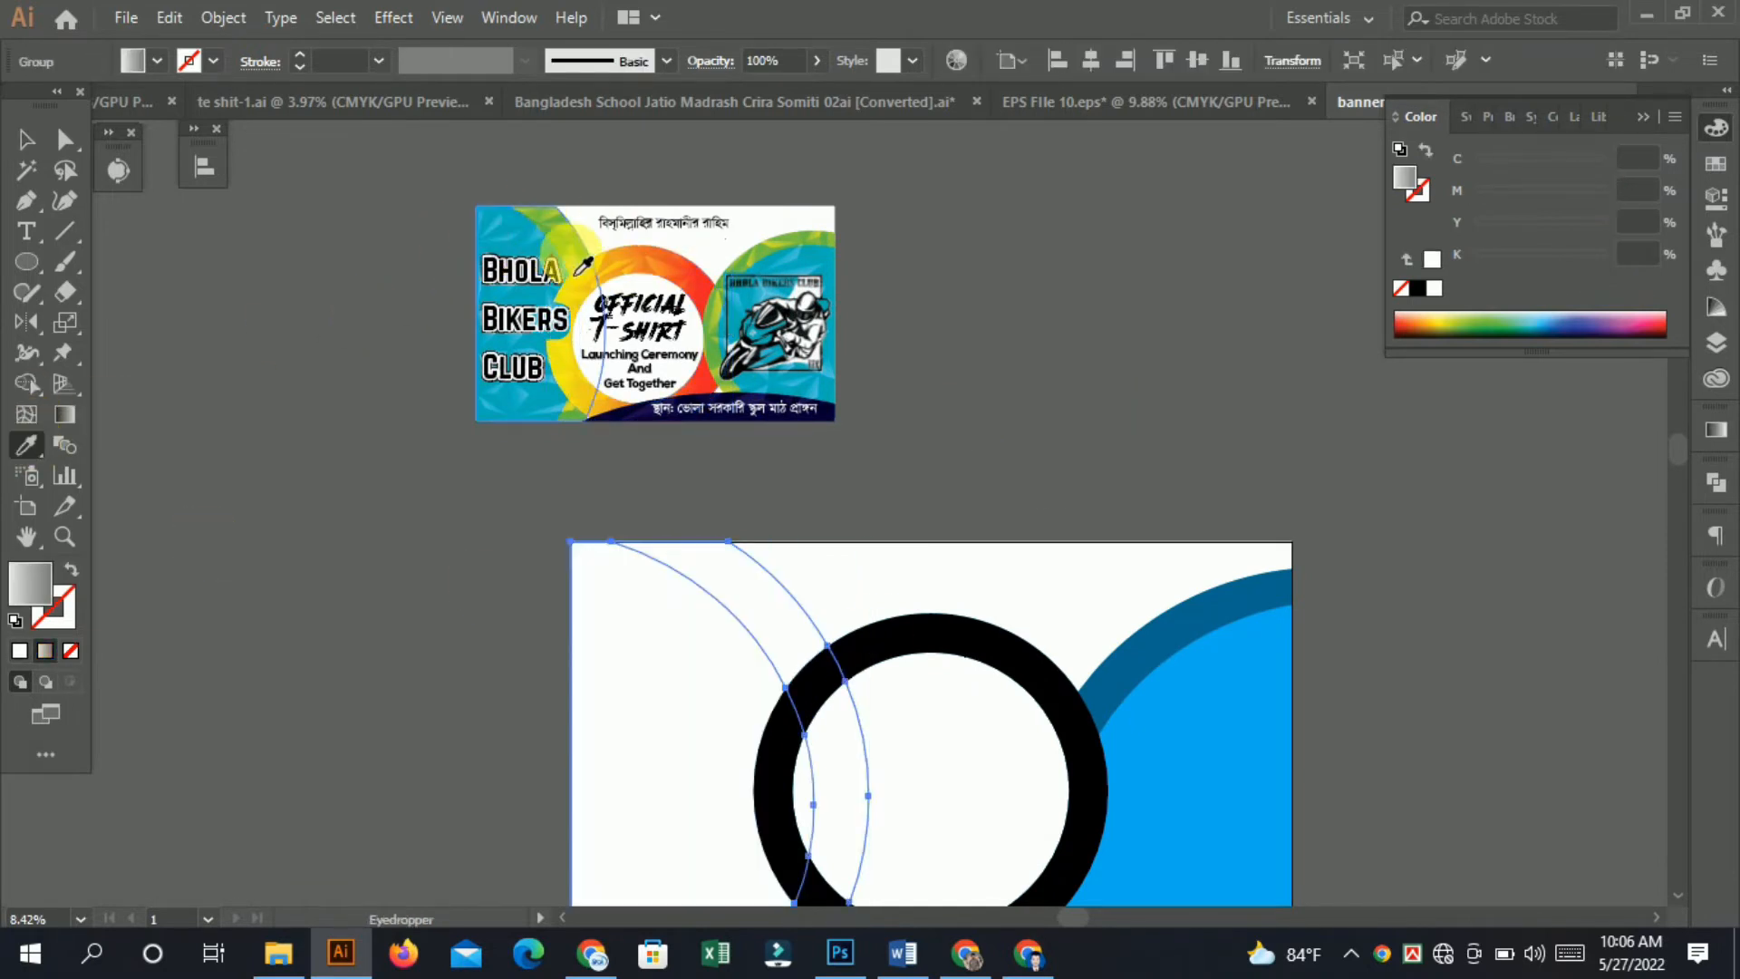
left_click(557, 250)
left_click(37, 139)
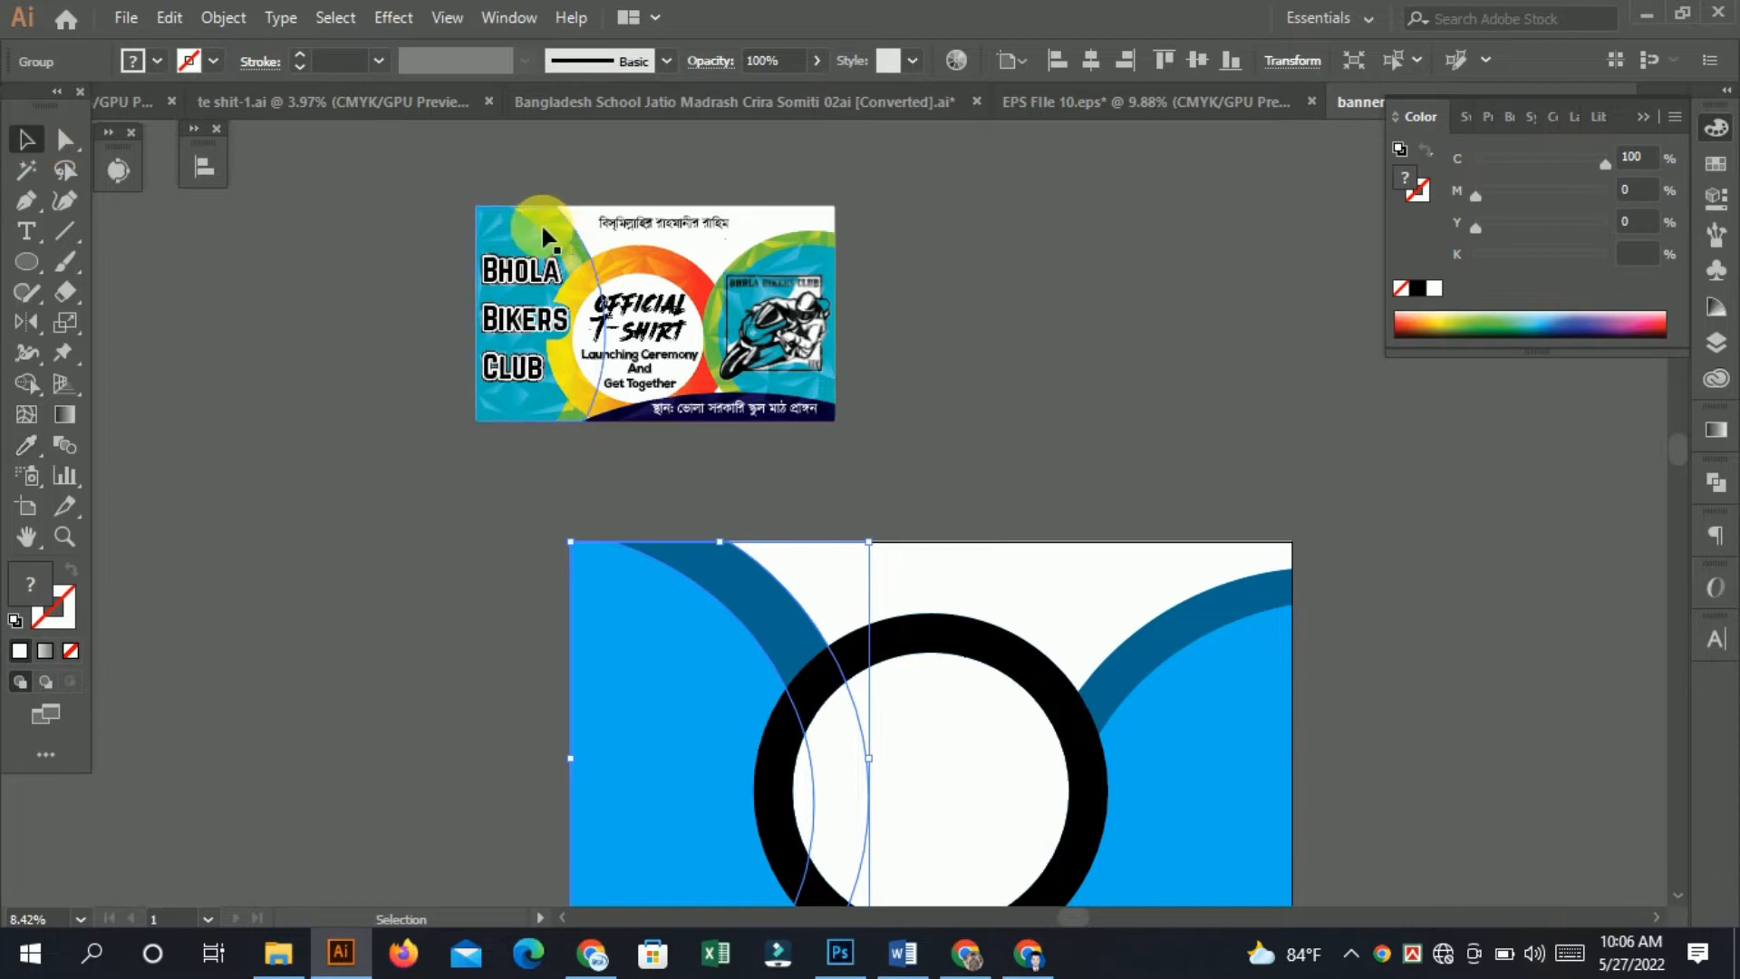
left_click_drag(540, 237, 301, 285)
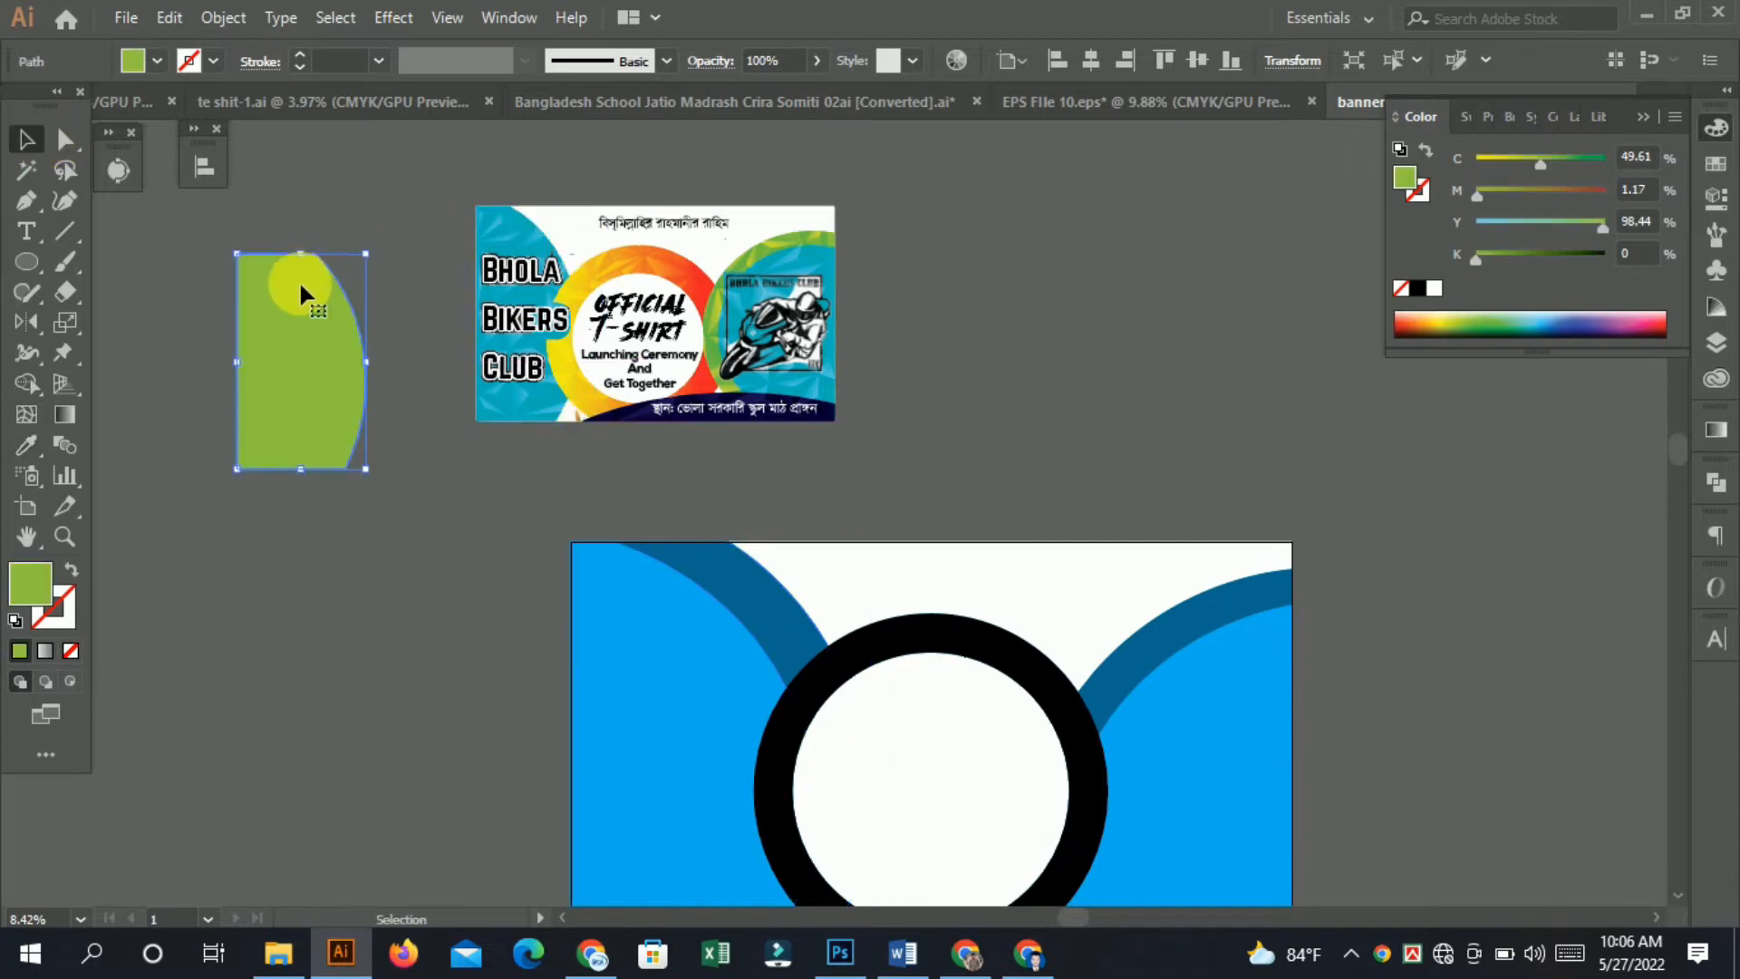
Fill the left shape group with the copied green using the Eyedropper.
left_click(26, 444)
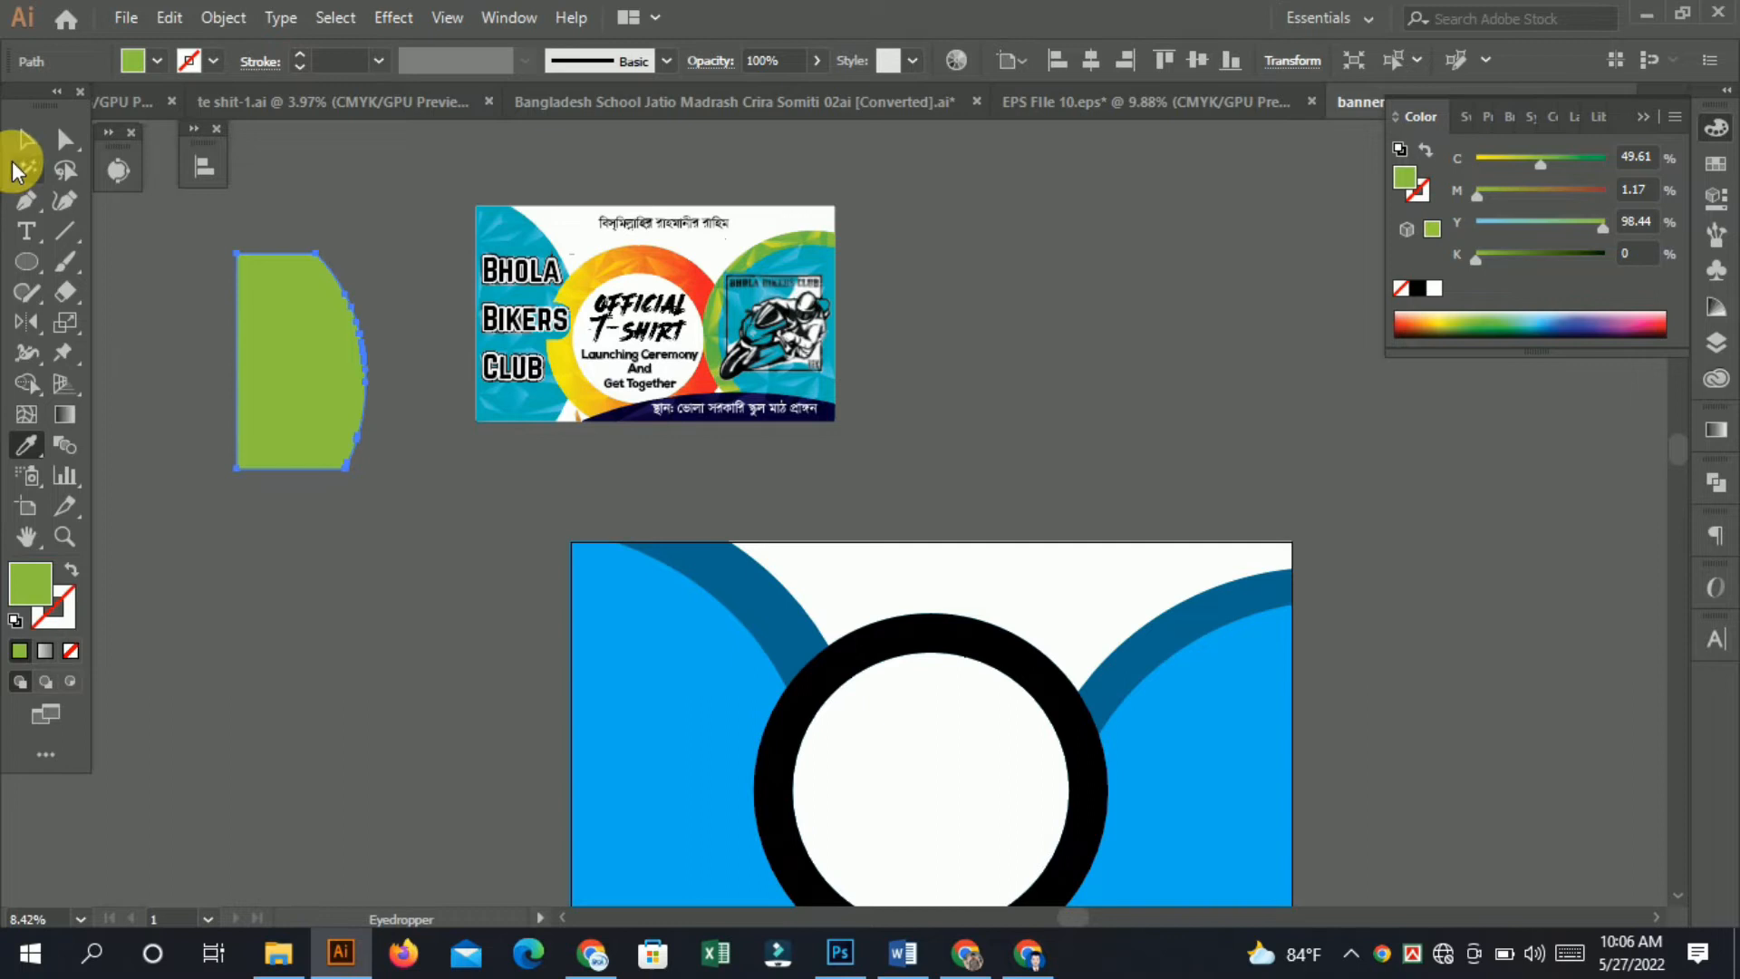
left_click(763, 587)
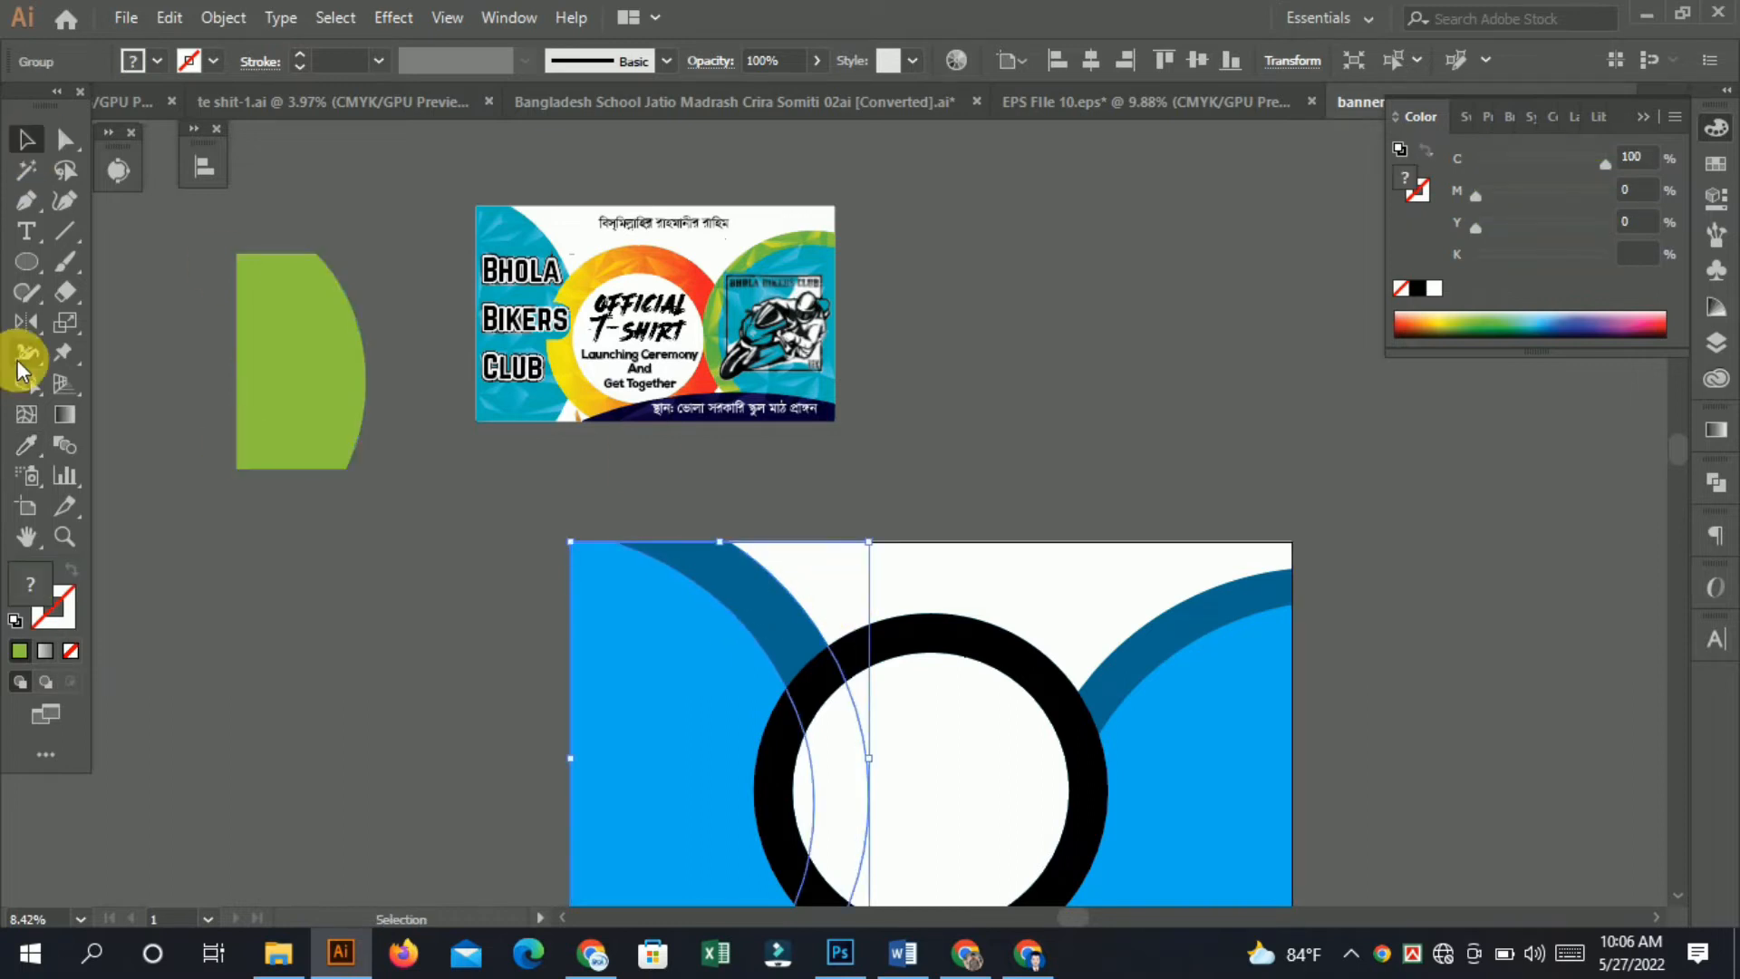
left_click(27, 444)
left_click(309, 303)
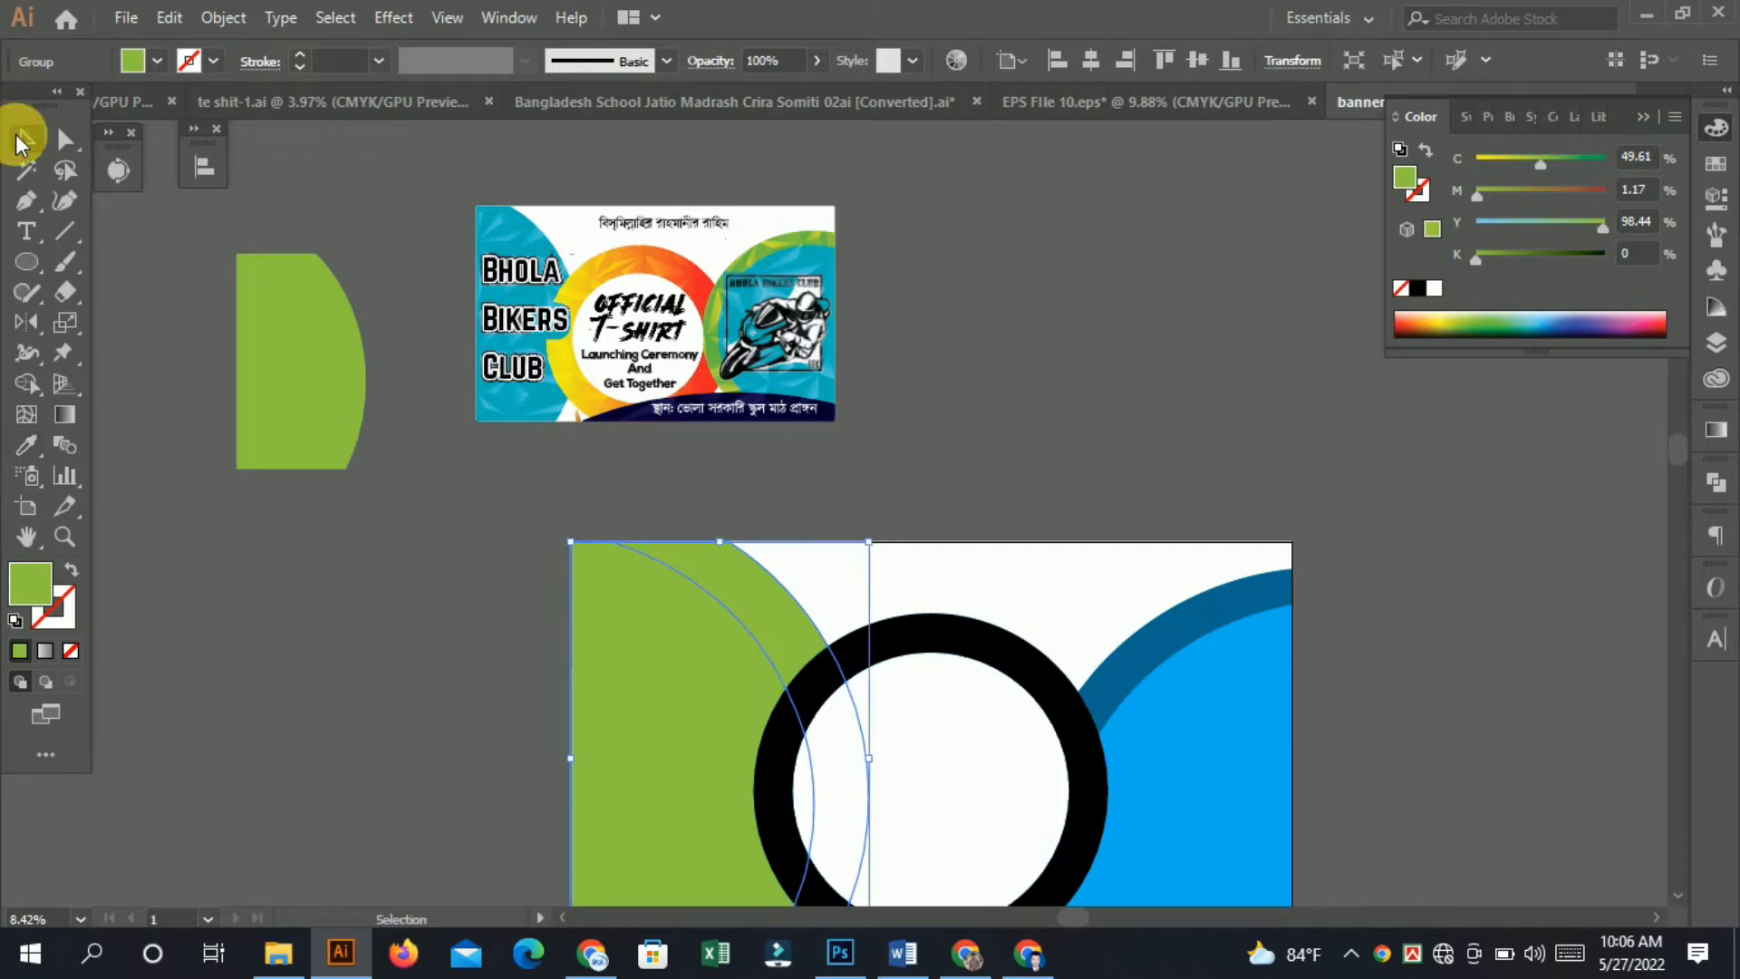
Ungroup the left curved shapes.
left_click(1126, 342)
left_click(633, 691)
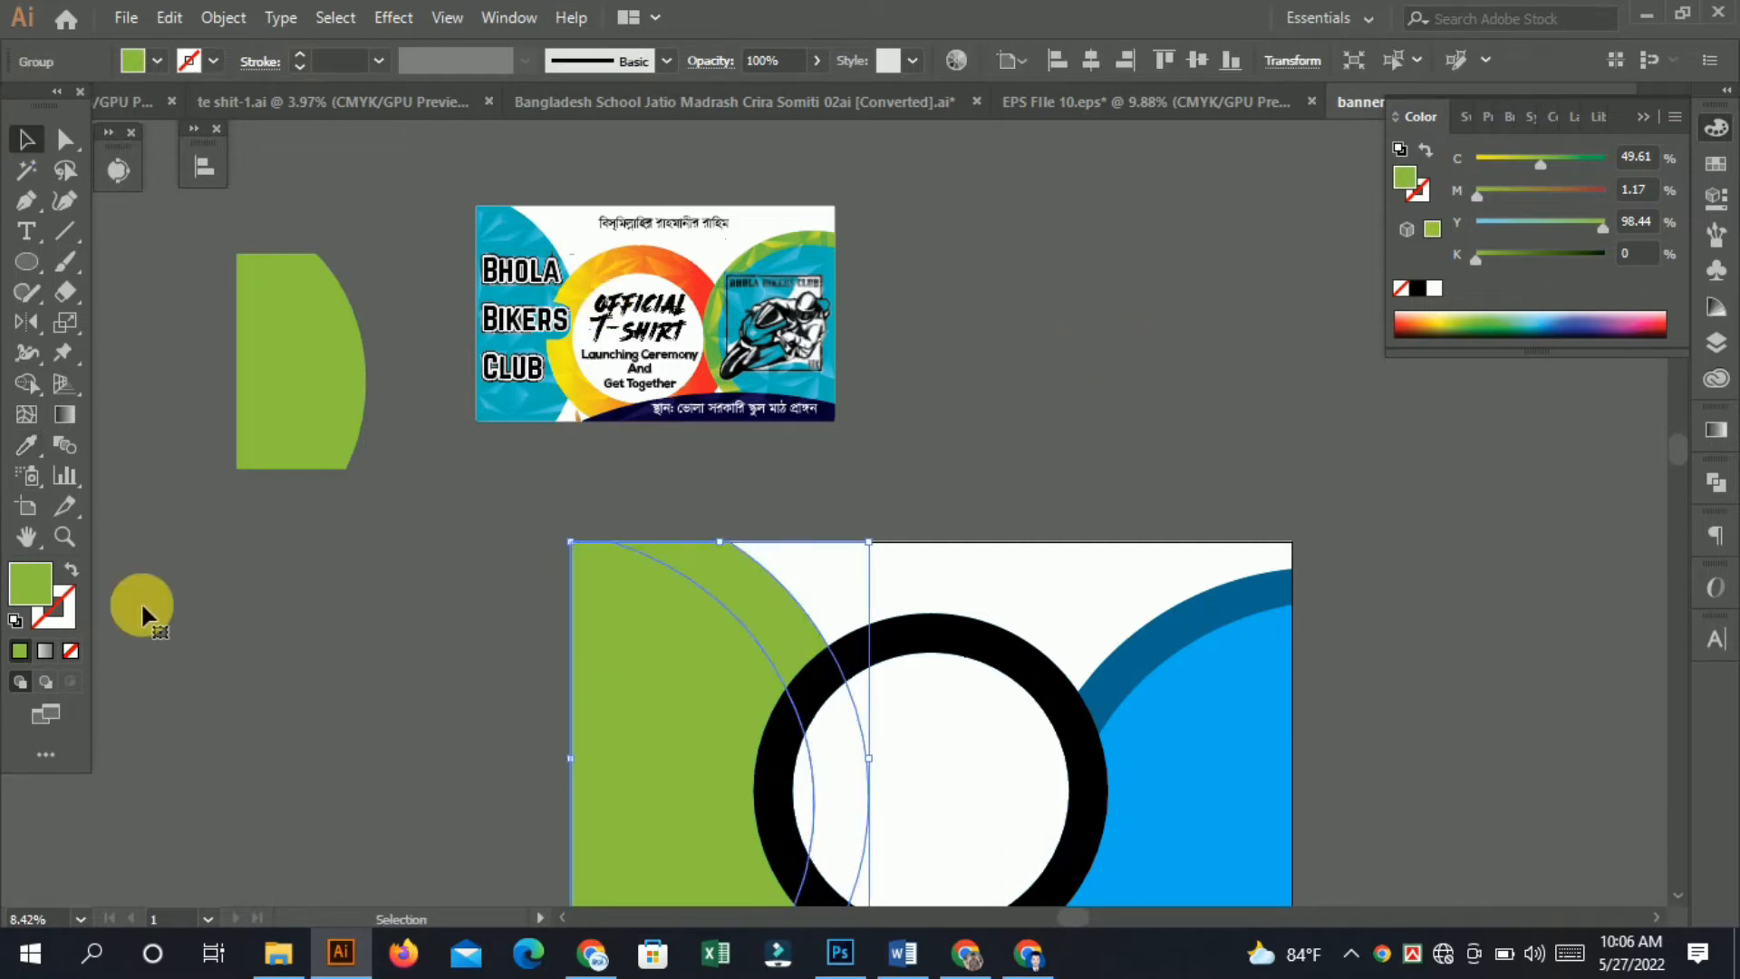
right_click(647, 662)
left_click(739, 466)
left_click(1146, 377)
Try to sample a colour from the reference banner onto the inner left shape with the Eyedropper.
left_click(715, 687)
left_click(26, 444)
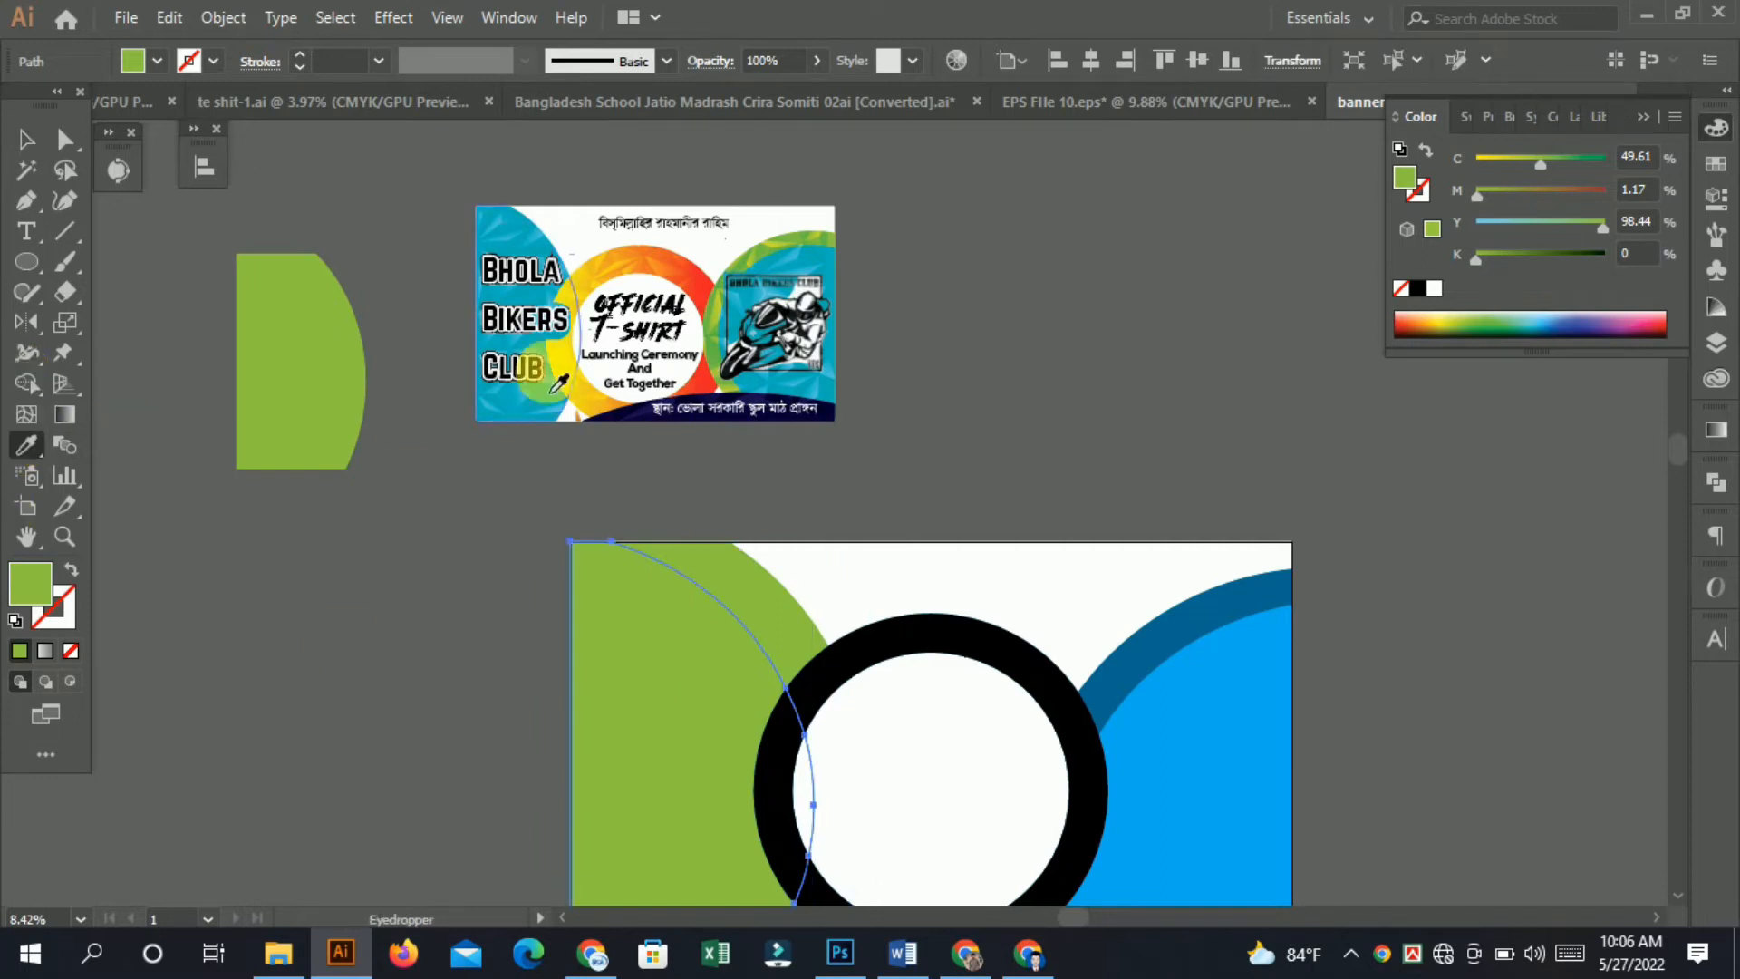
left_click(522, 261)
left_click(864, 337)
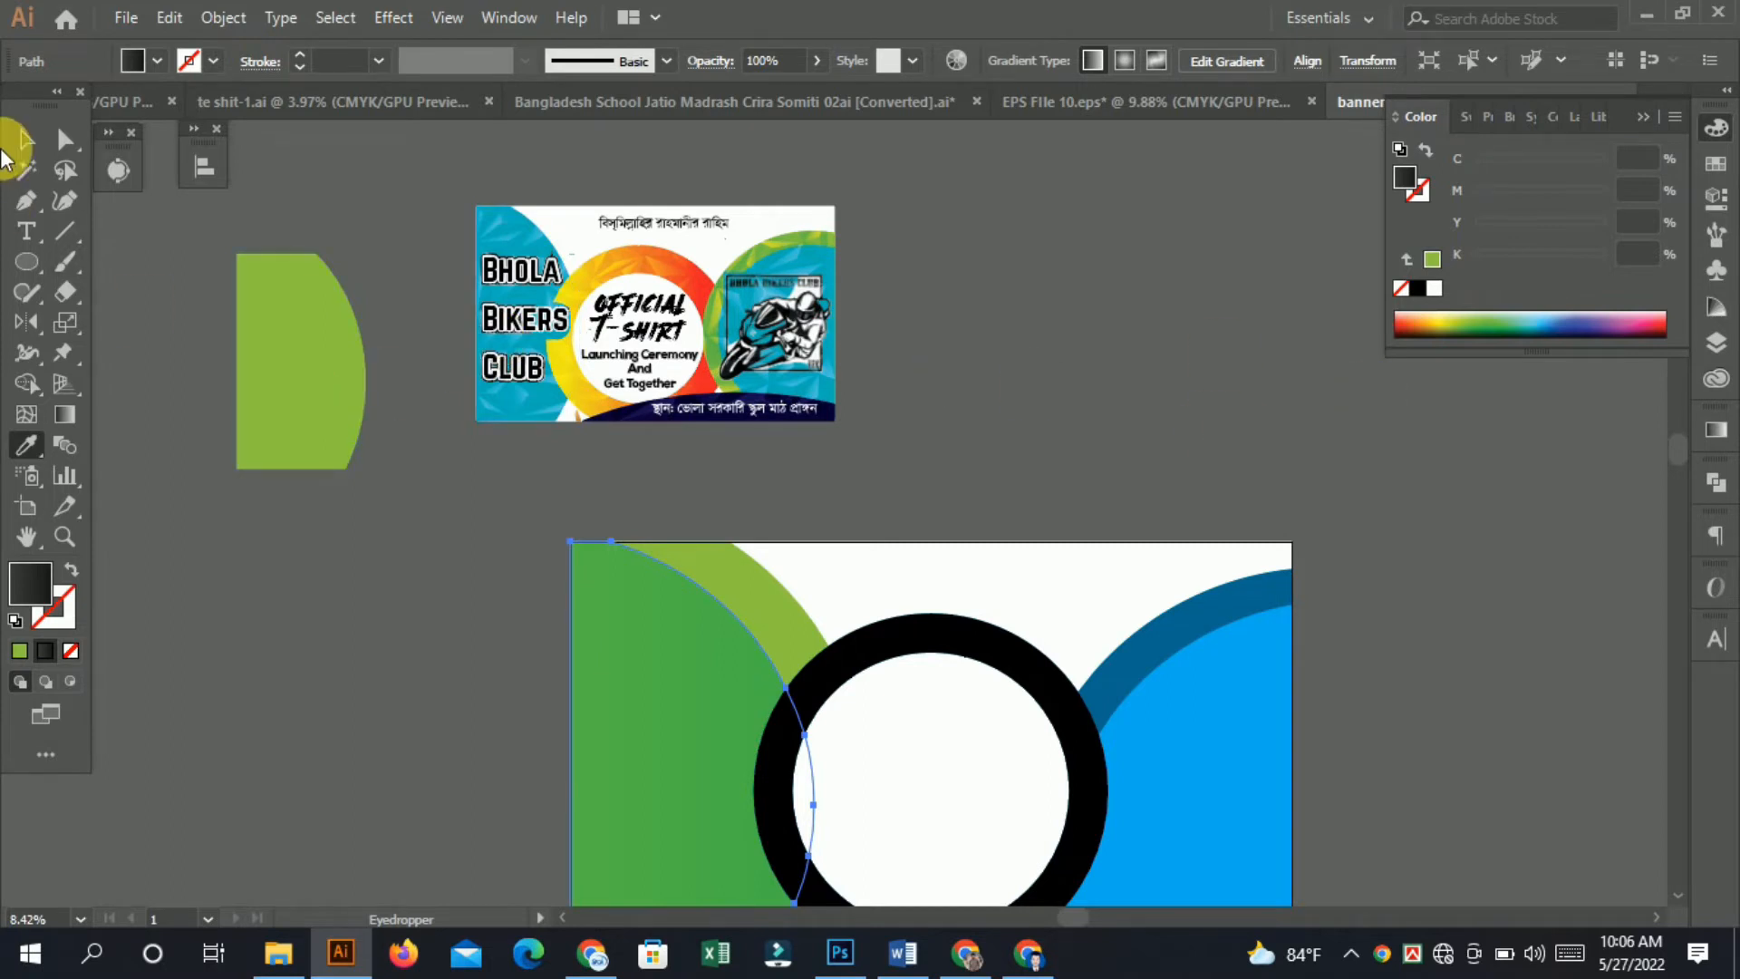
Drag the cyan curved shape out of the reference banner onto the pasteboard.
left_click(24, 139)
right_click(576, 328)
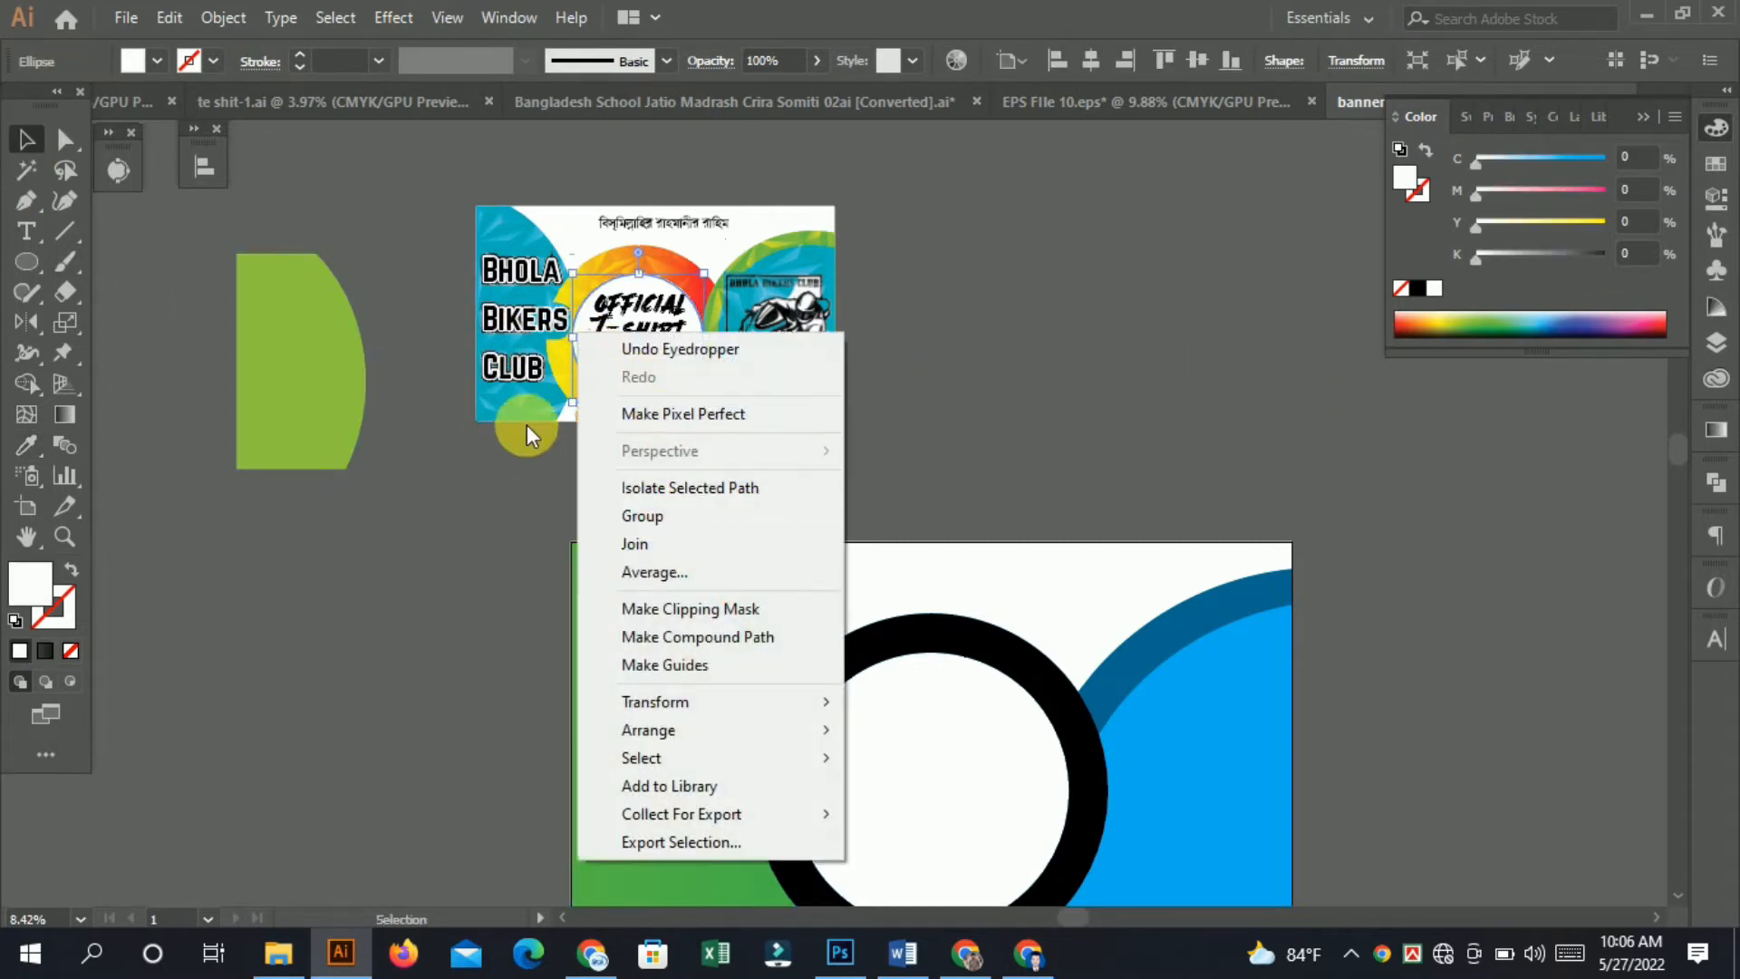
right_click(528, 403)
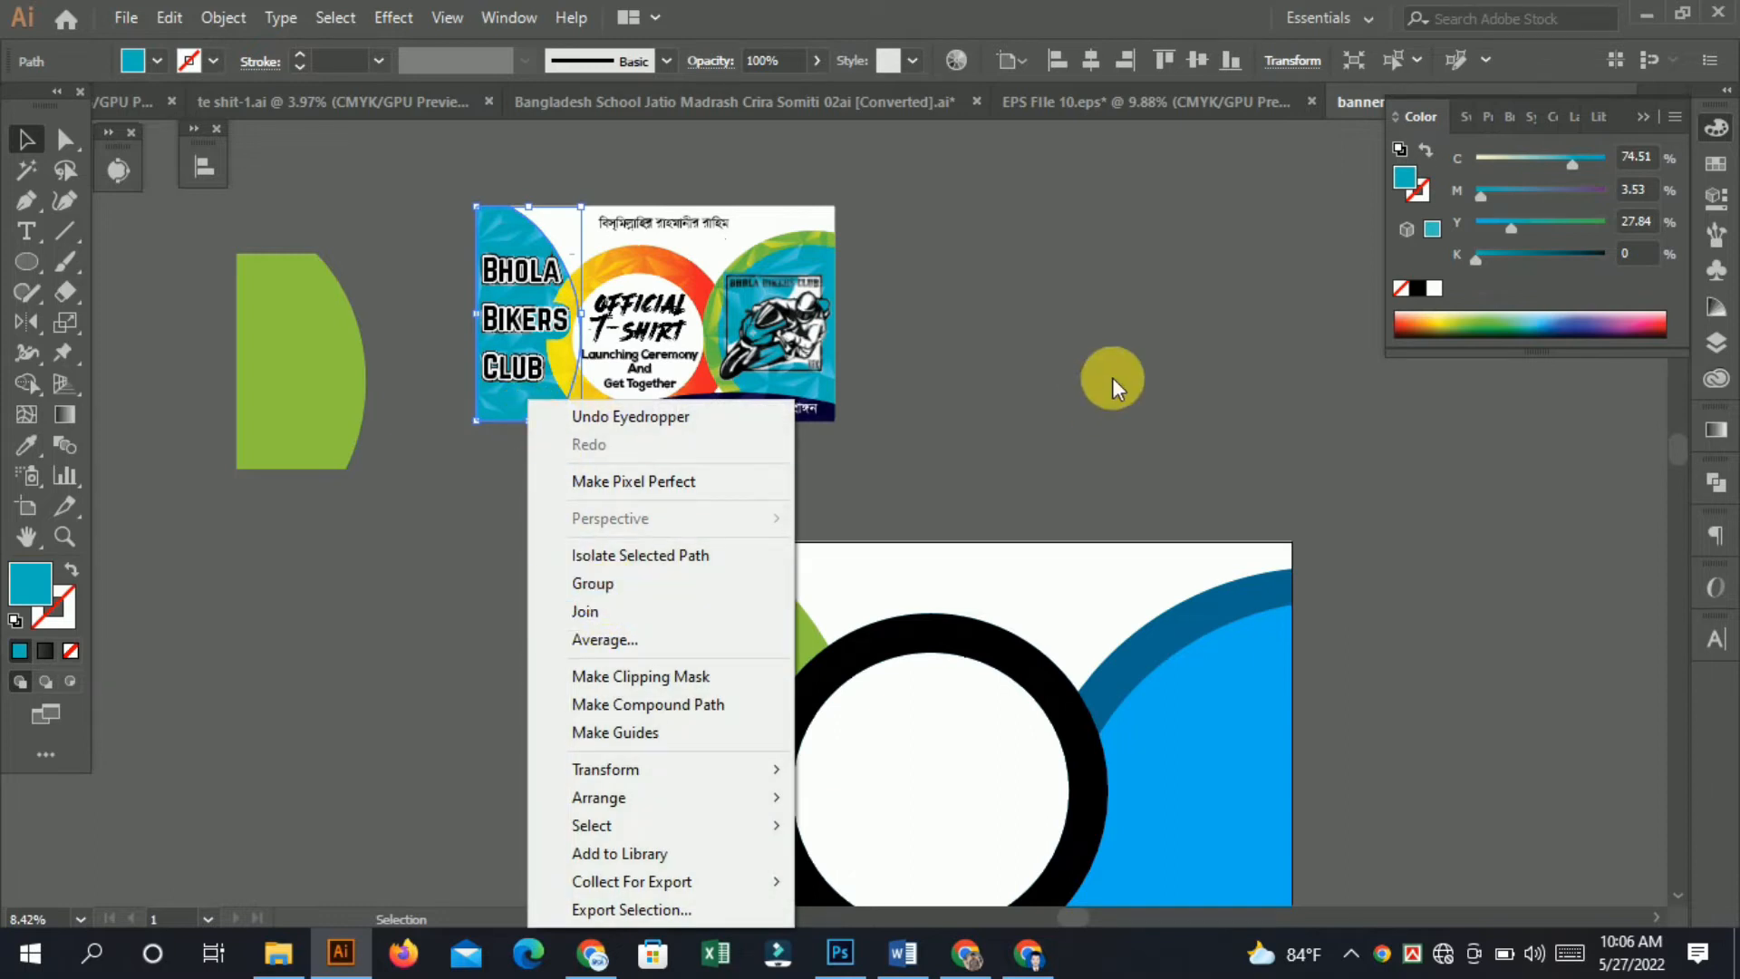
left_click(1112, 378)
left_click_drag(507, 420, 424, 530)
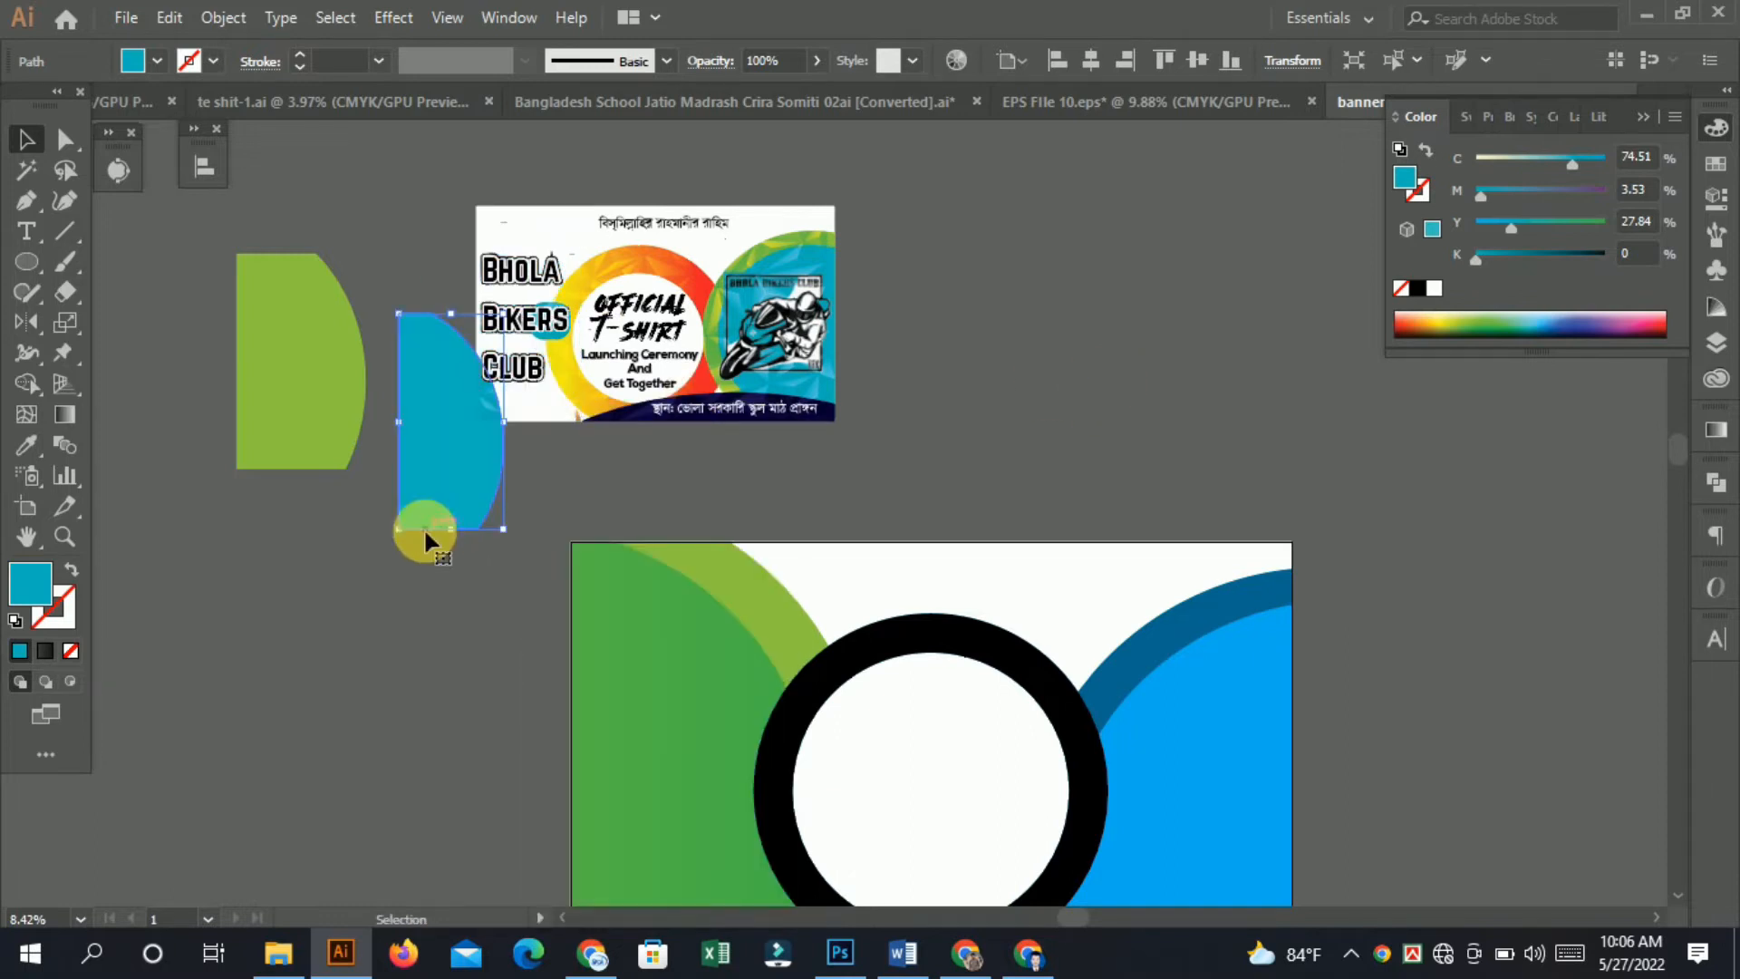
Fill the inner left shape with the copied cyan using the Eyedropper.
left_click(689, 730)
left_click(37, 444)
left_click(406, 431)
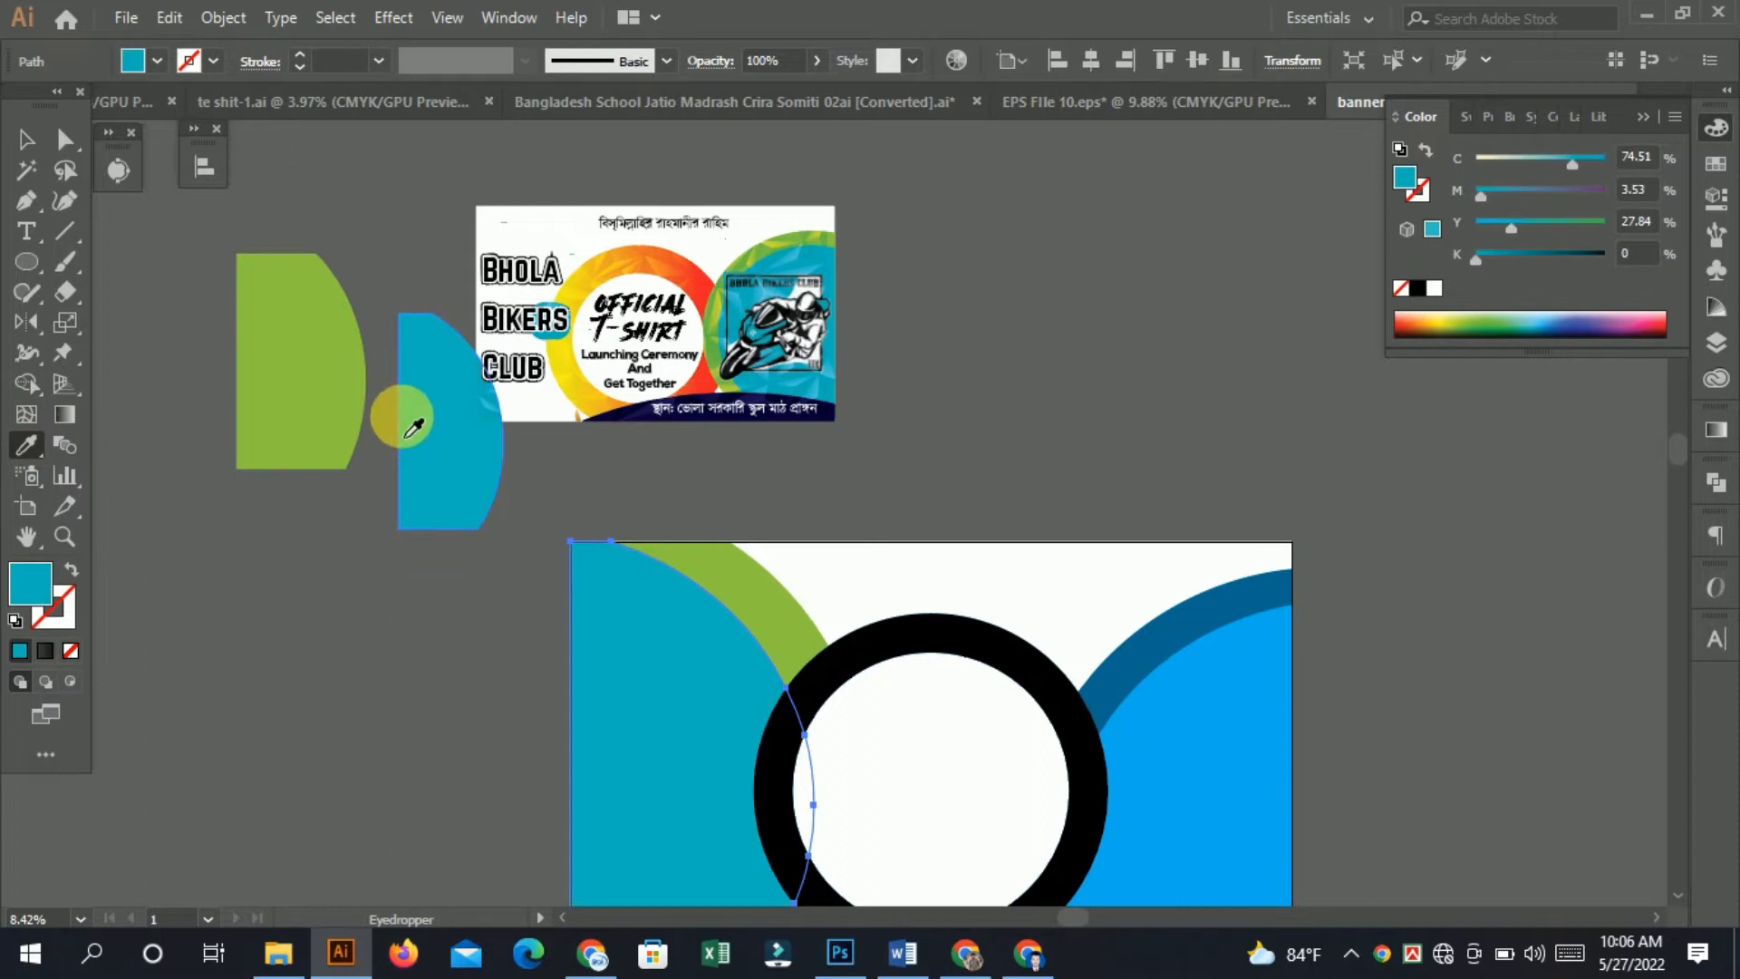
left_click(1134, 401)
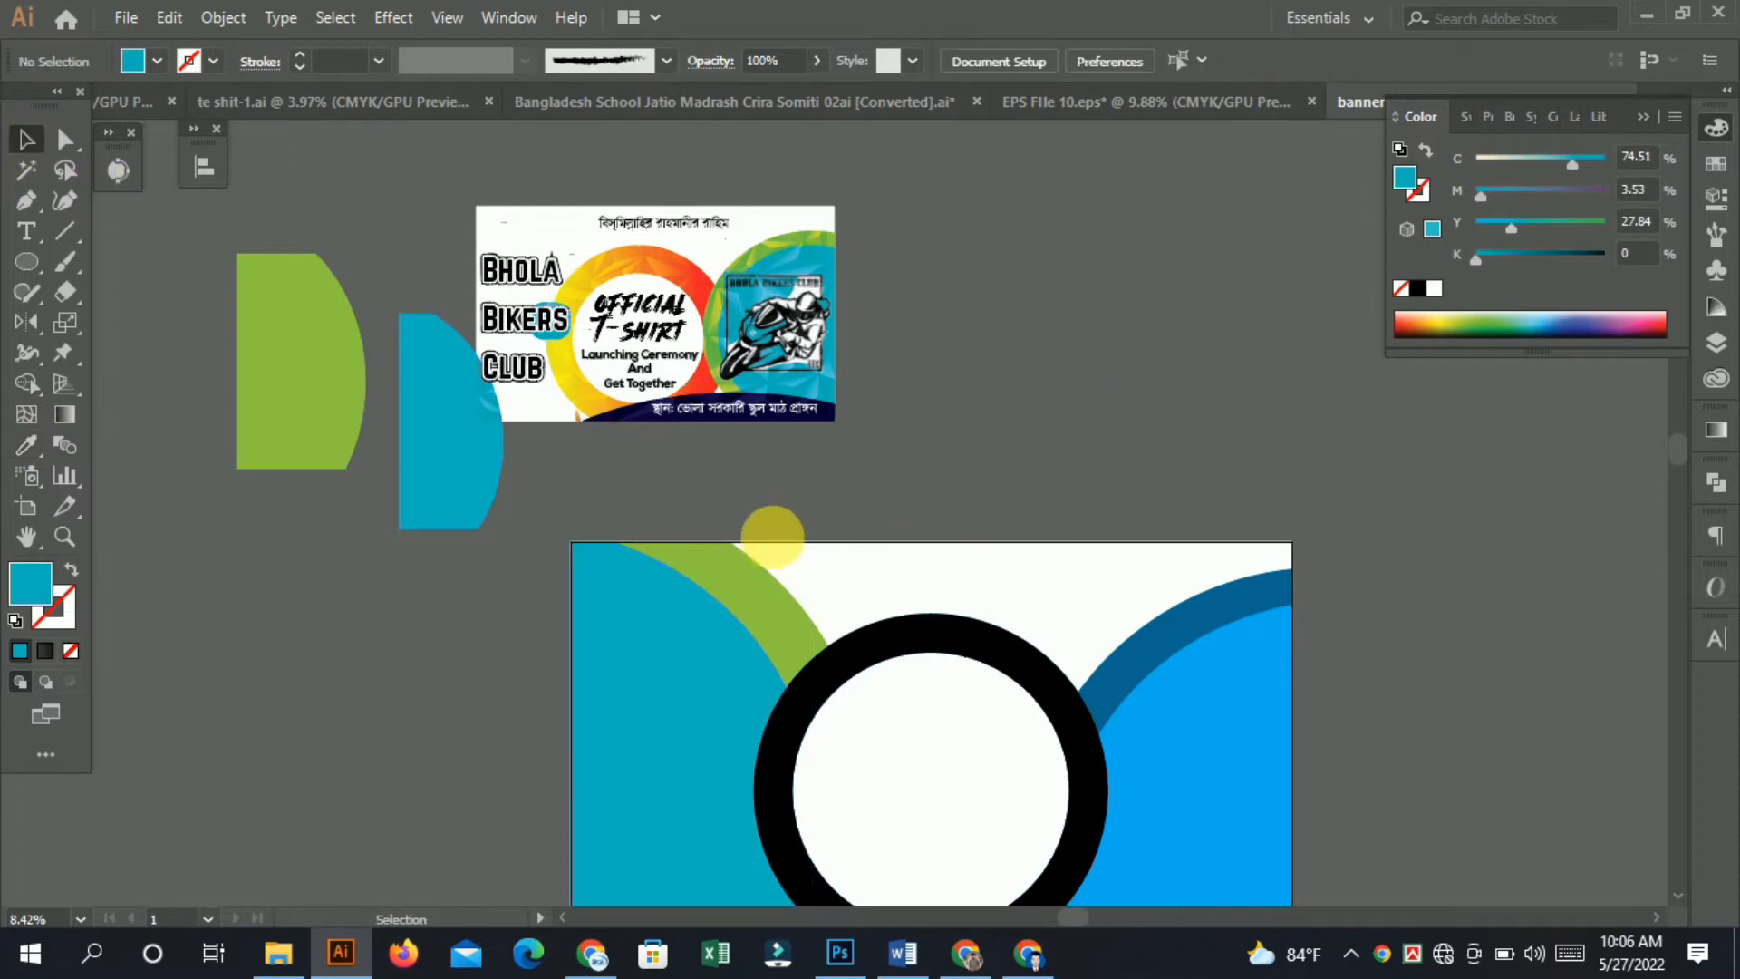
Drag the yellow-to-red gradient ring out of the reference banner onto the pasteboard.
left_click(40, 141)
left_click_drag(912, 596, 936, 563)
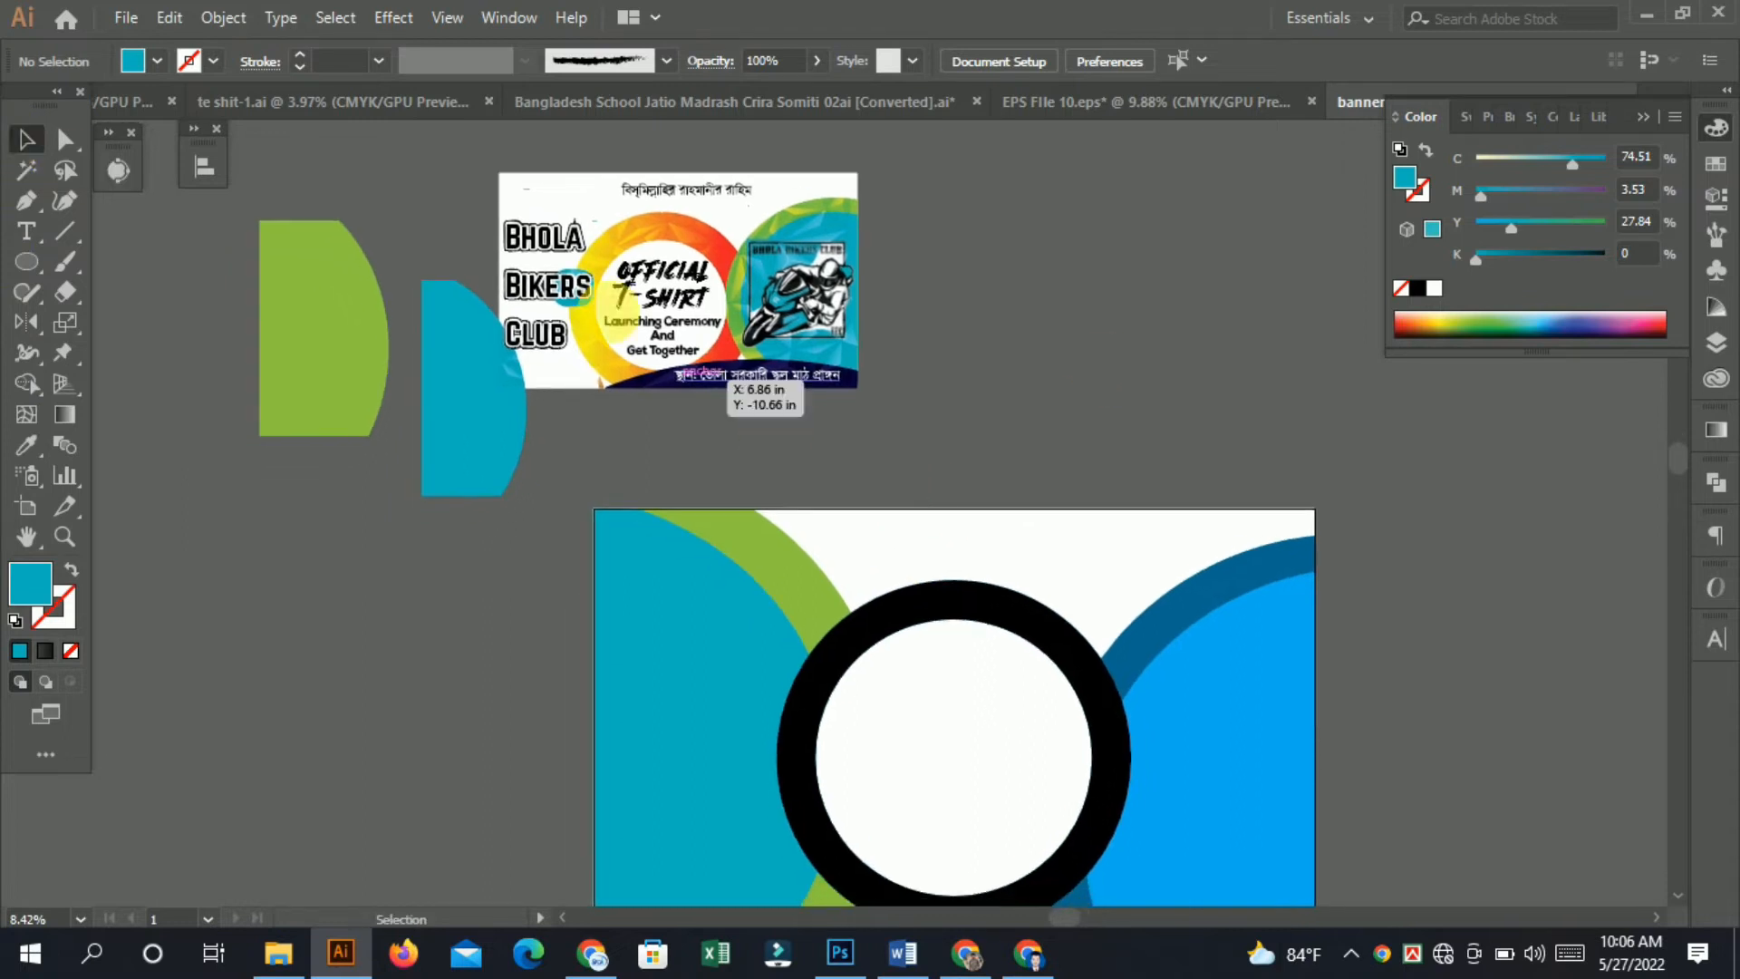
left_click_drag(712, 238, 1086, 245)
Apply the yellow-to-red gradient to the black center ring with the Eyedropper.
left_click(853, 611)
left_click(30, 444)
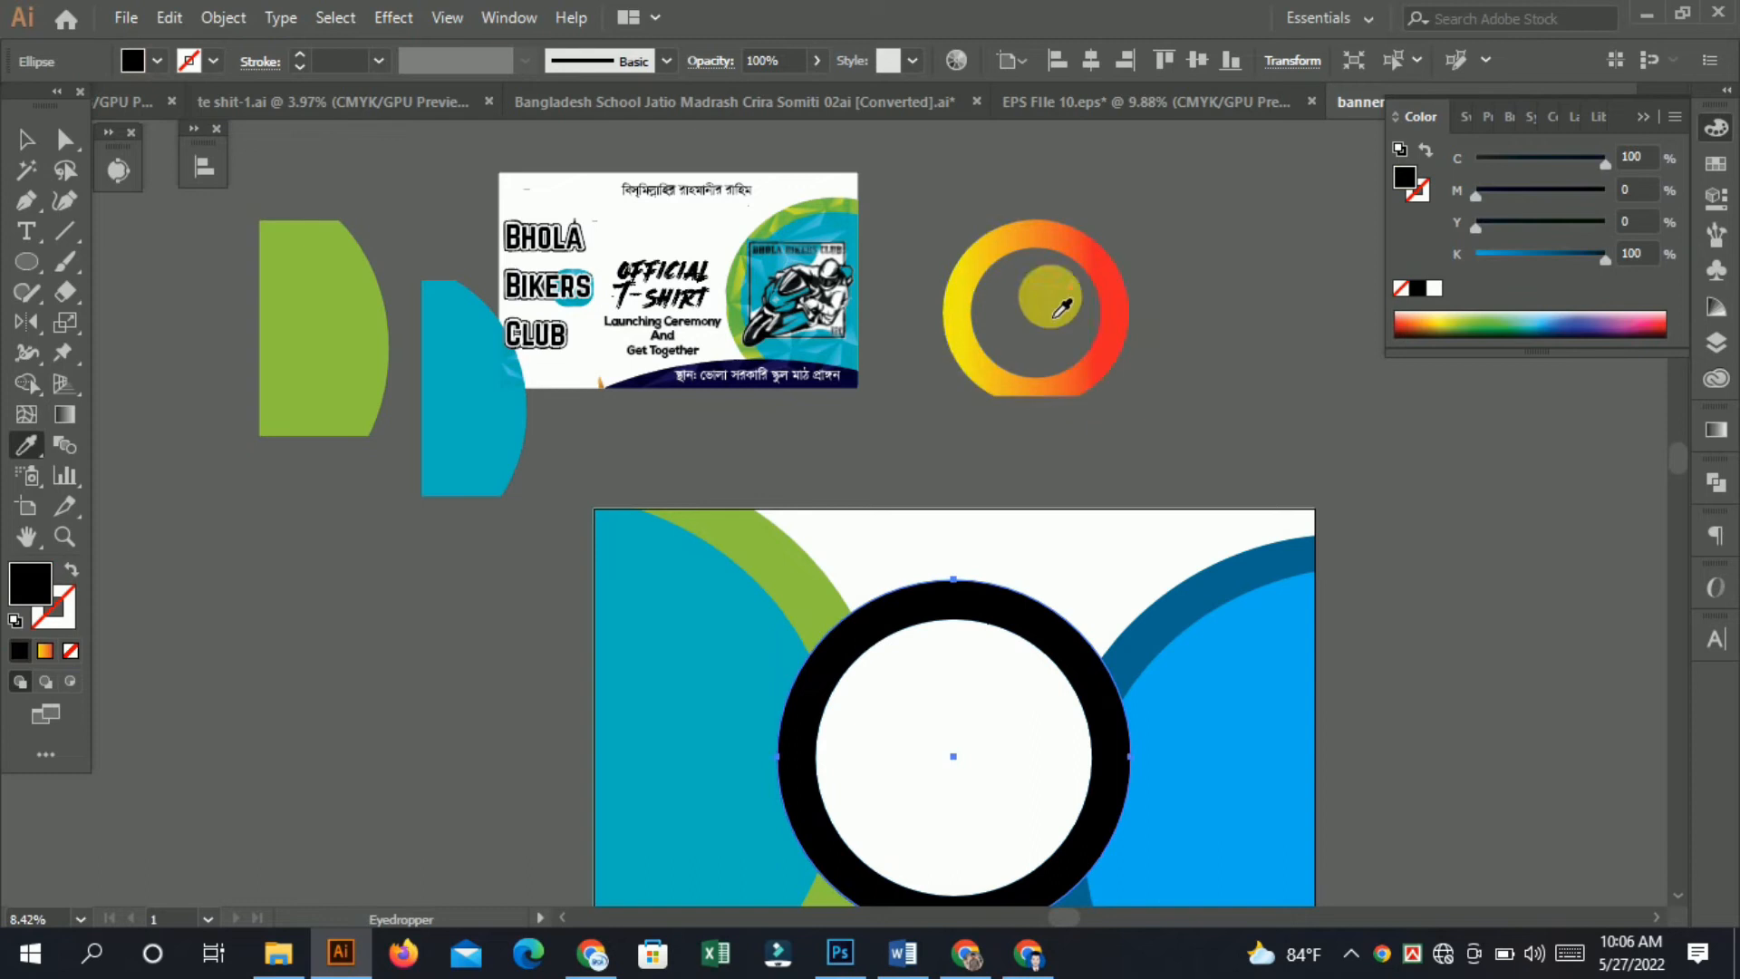
left_click(1113, 289)
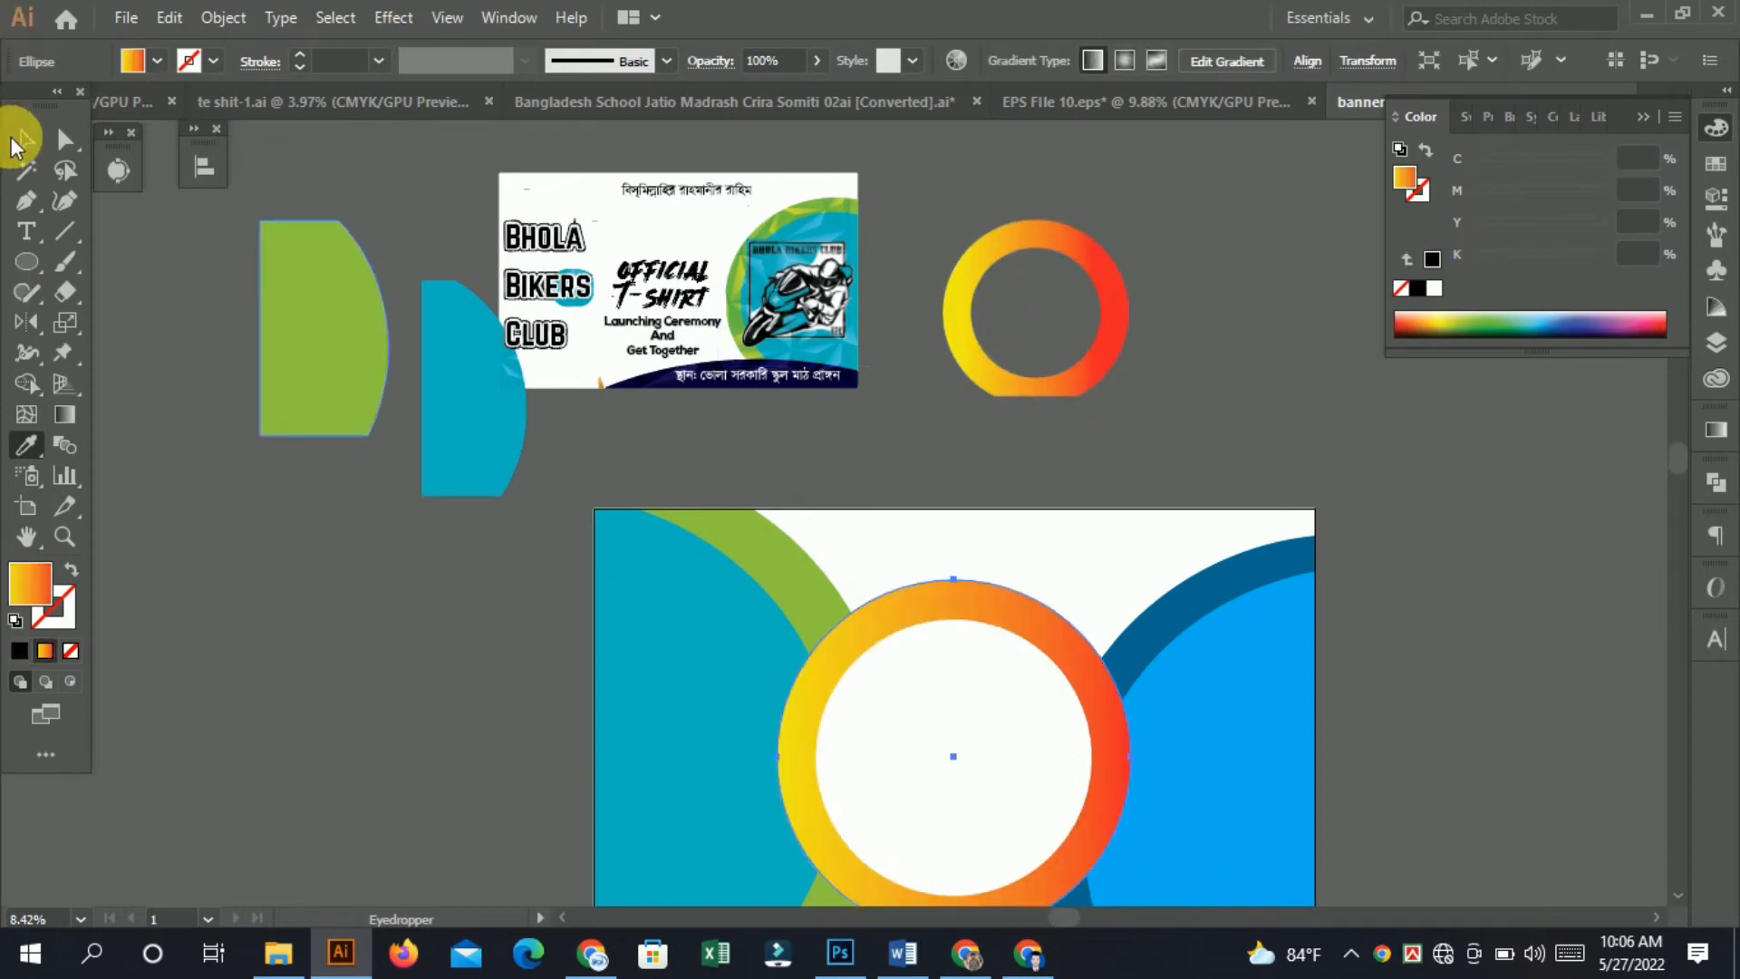
Delete the copied gradient ring, green shape and cyan shape from the pasteboard.
left_click(23, 139)
left_click(1102, 371)
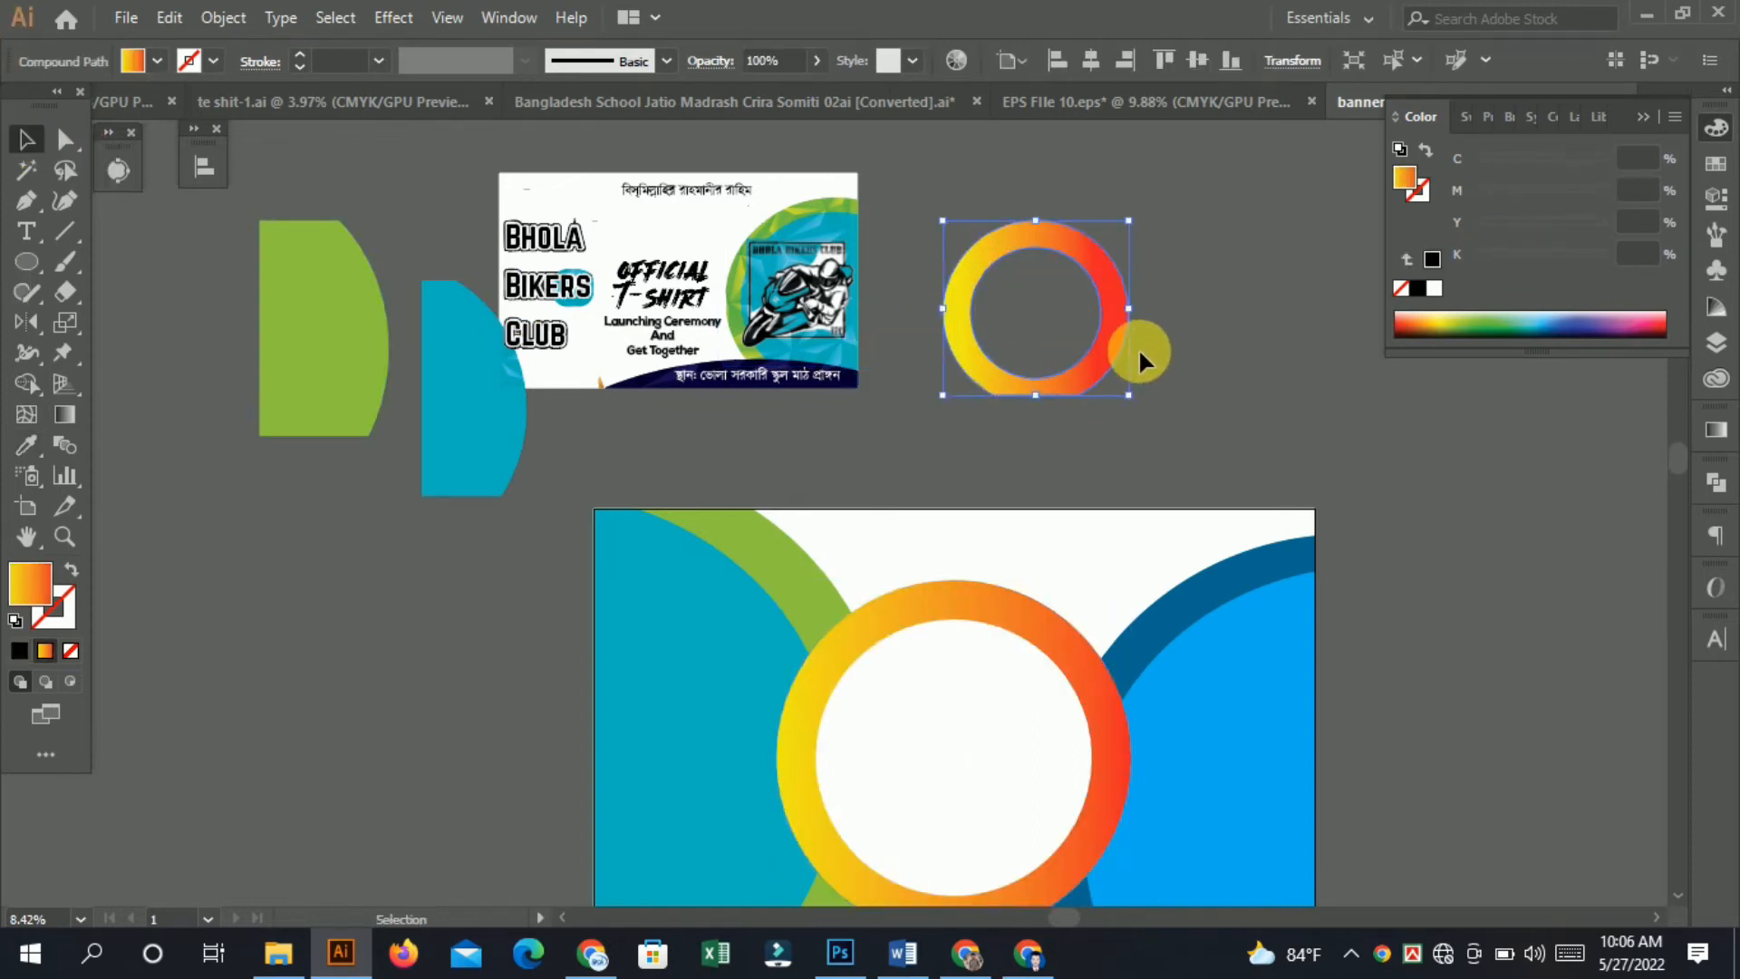
key("ctrl+c")
key("alt")
key("Delete")
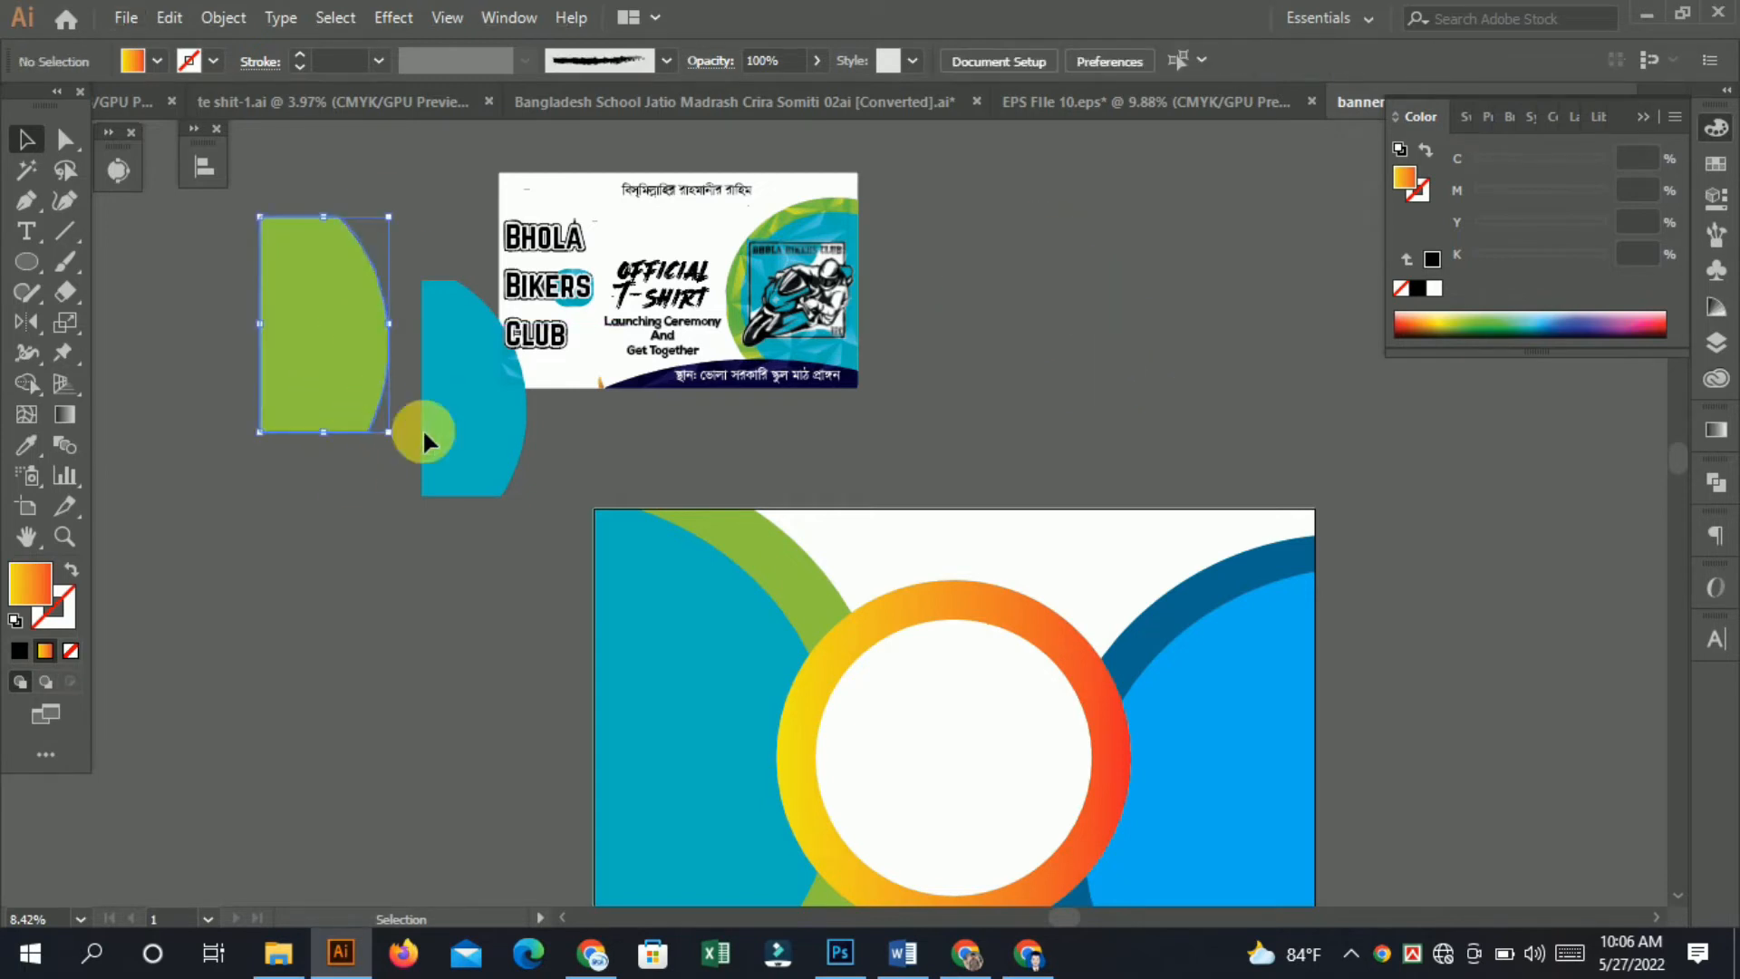
key("Delete")
left_click(505, 441)
key("Delete")
Fill the right shape group with the green from the left arc using the Eyedropper.
key("space")
left_click_drag(880, 389, 892, 331)
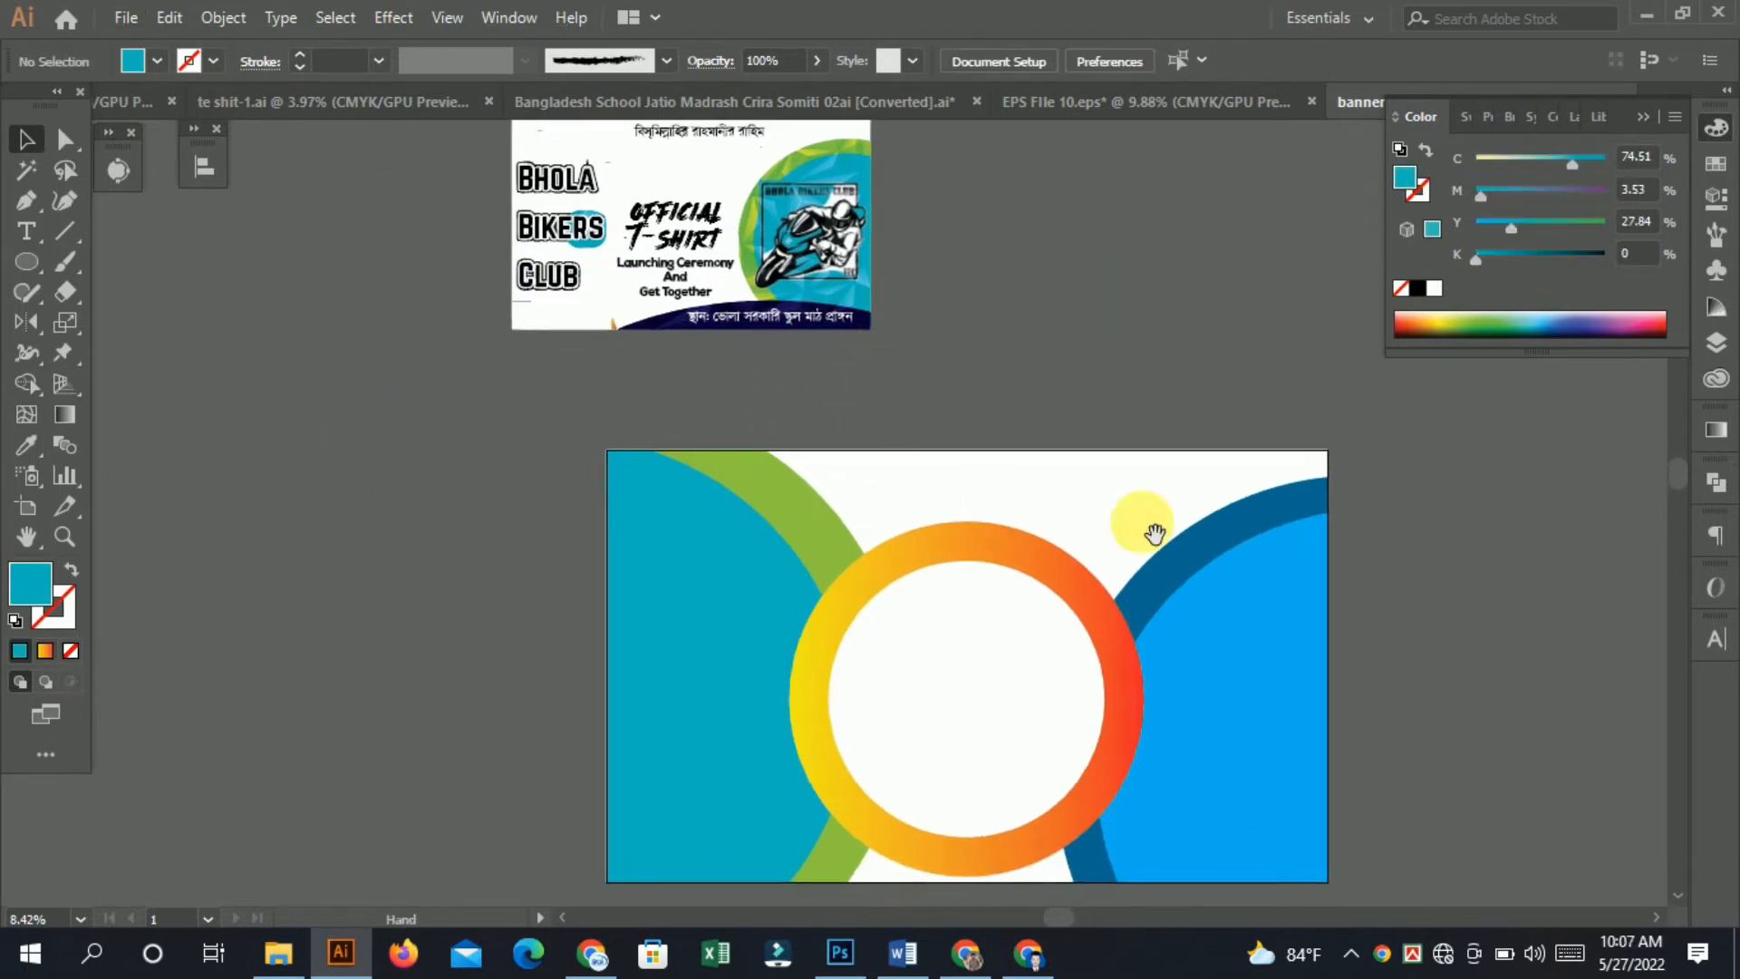
left_click_drag(1155, 533, 1050, 546)
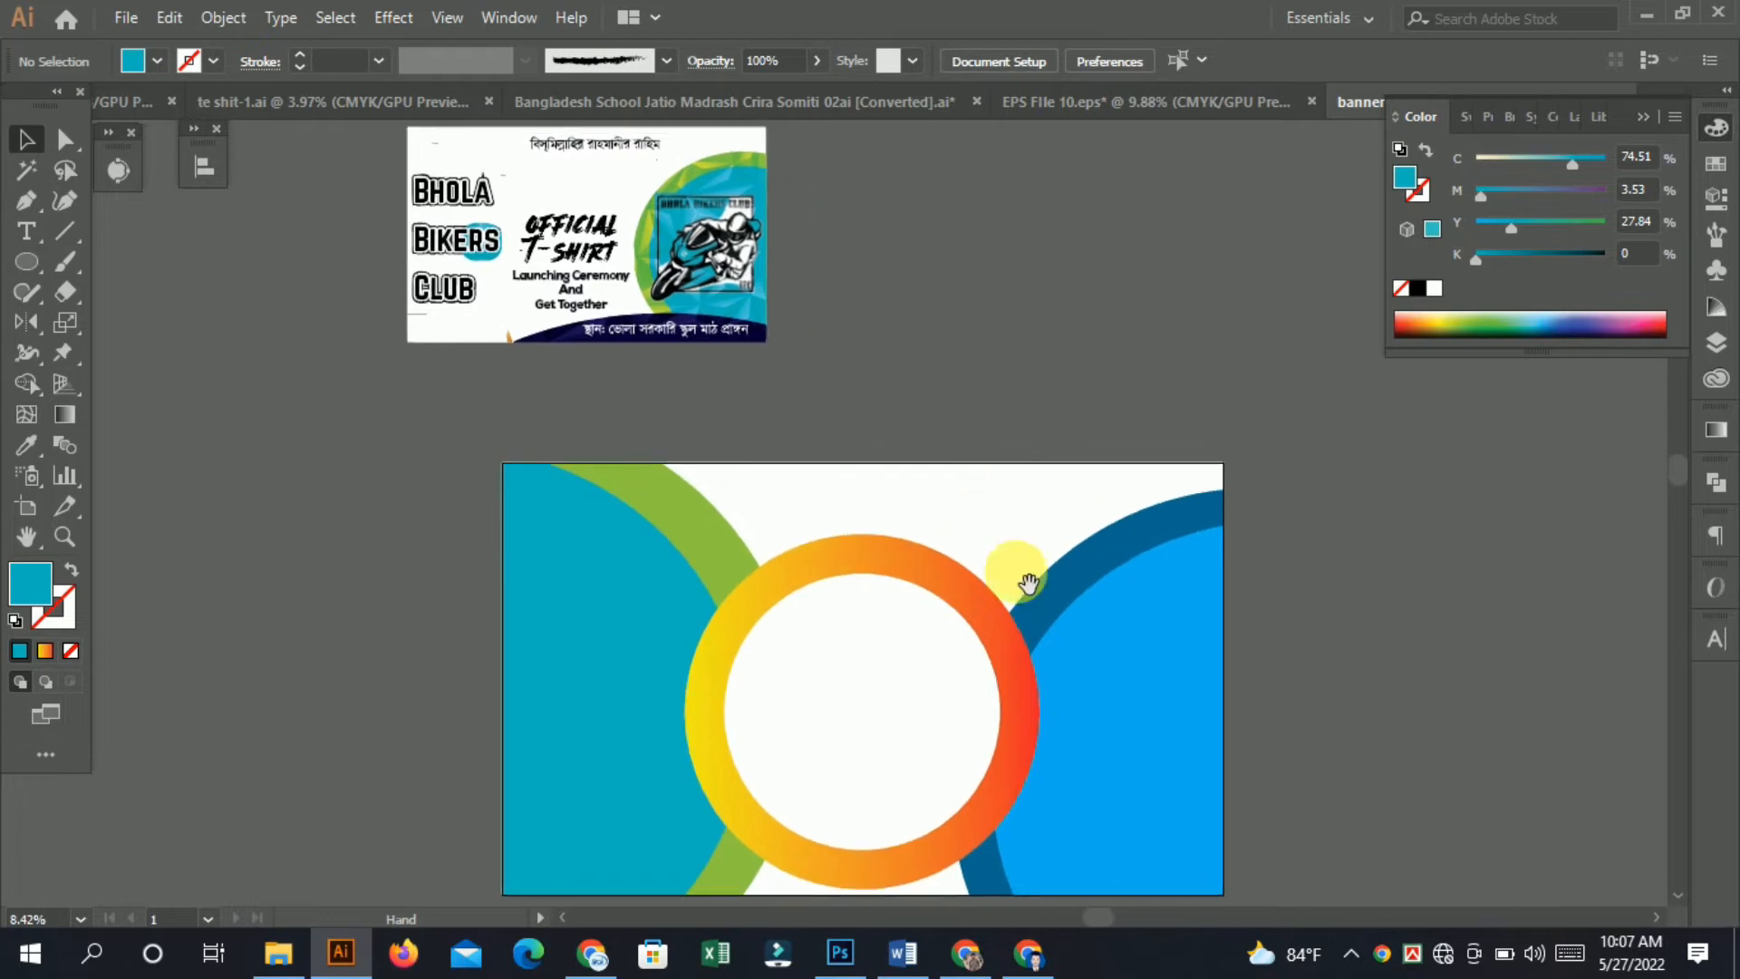
left_click(25, 443)
left_click(646, 494)
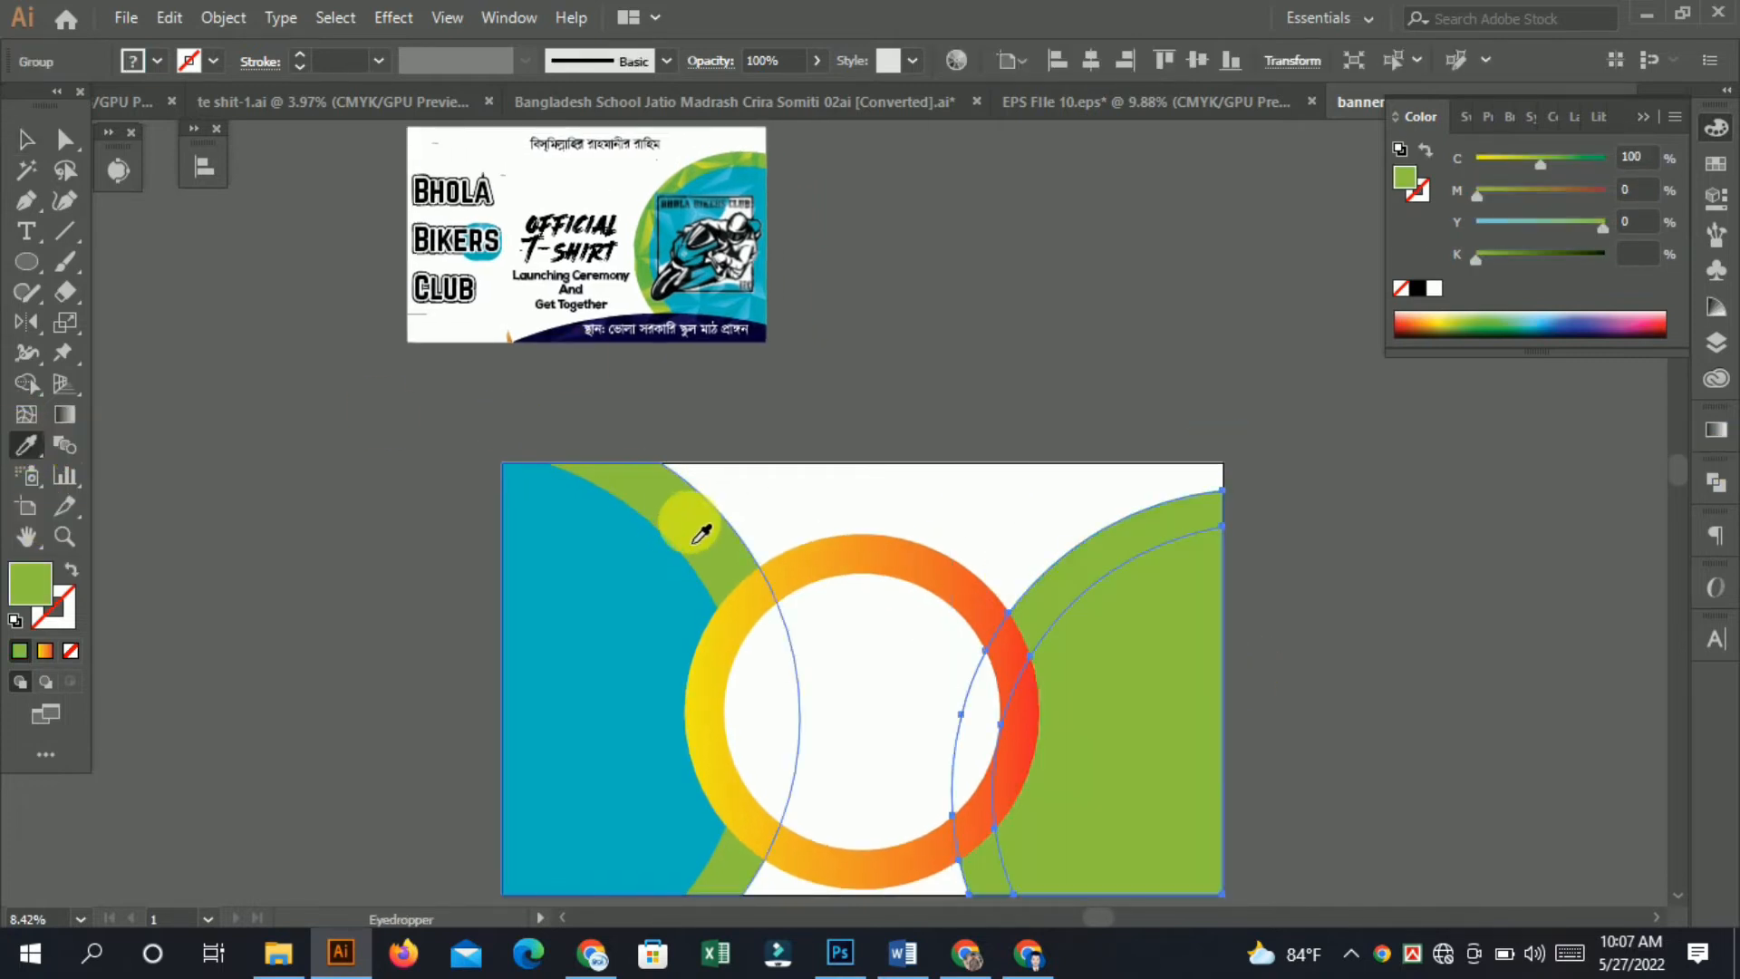
Ungroup the right curved shapes and deselect them.
left_click(26, 139)
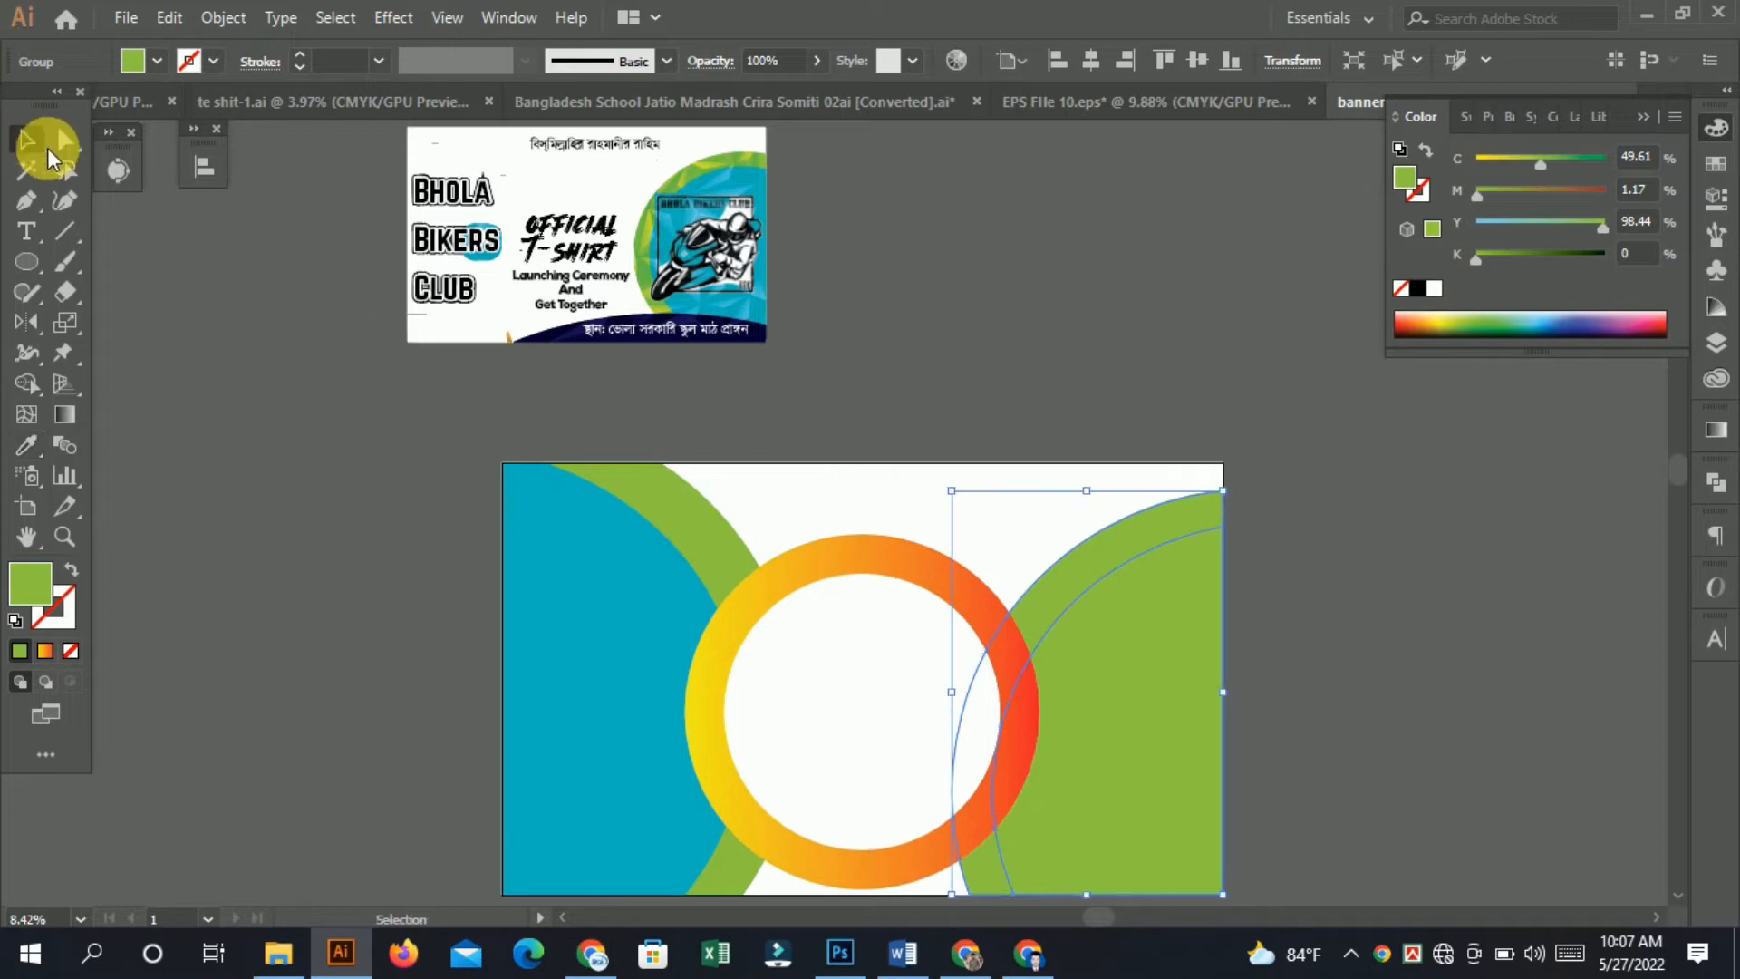
right_click(1057, 610)
left_click(1157, 416)
left_click(1335, 449)
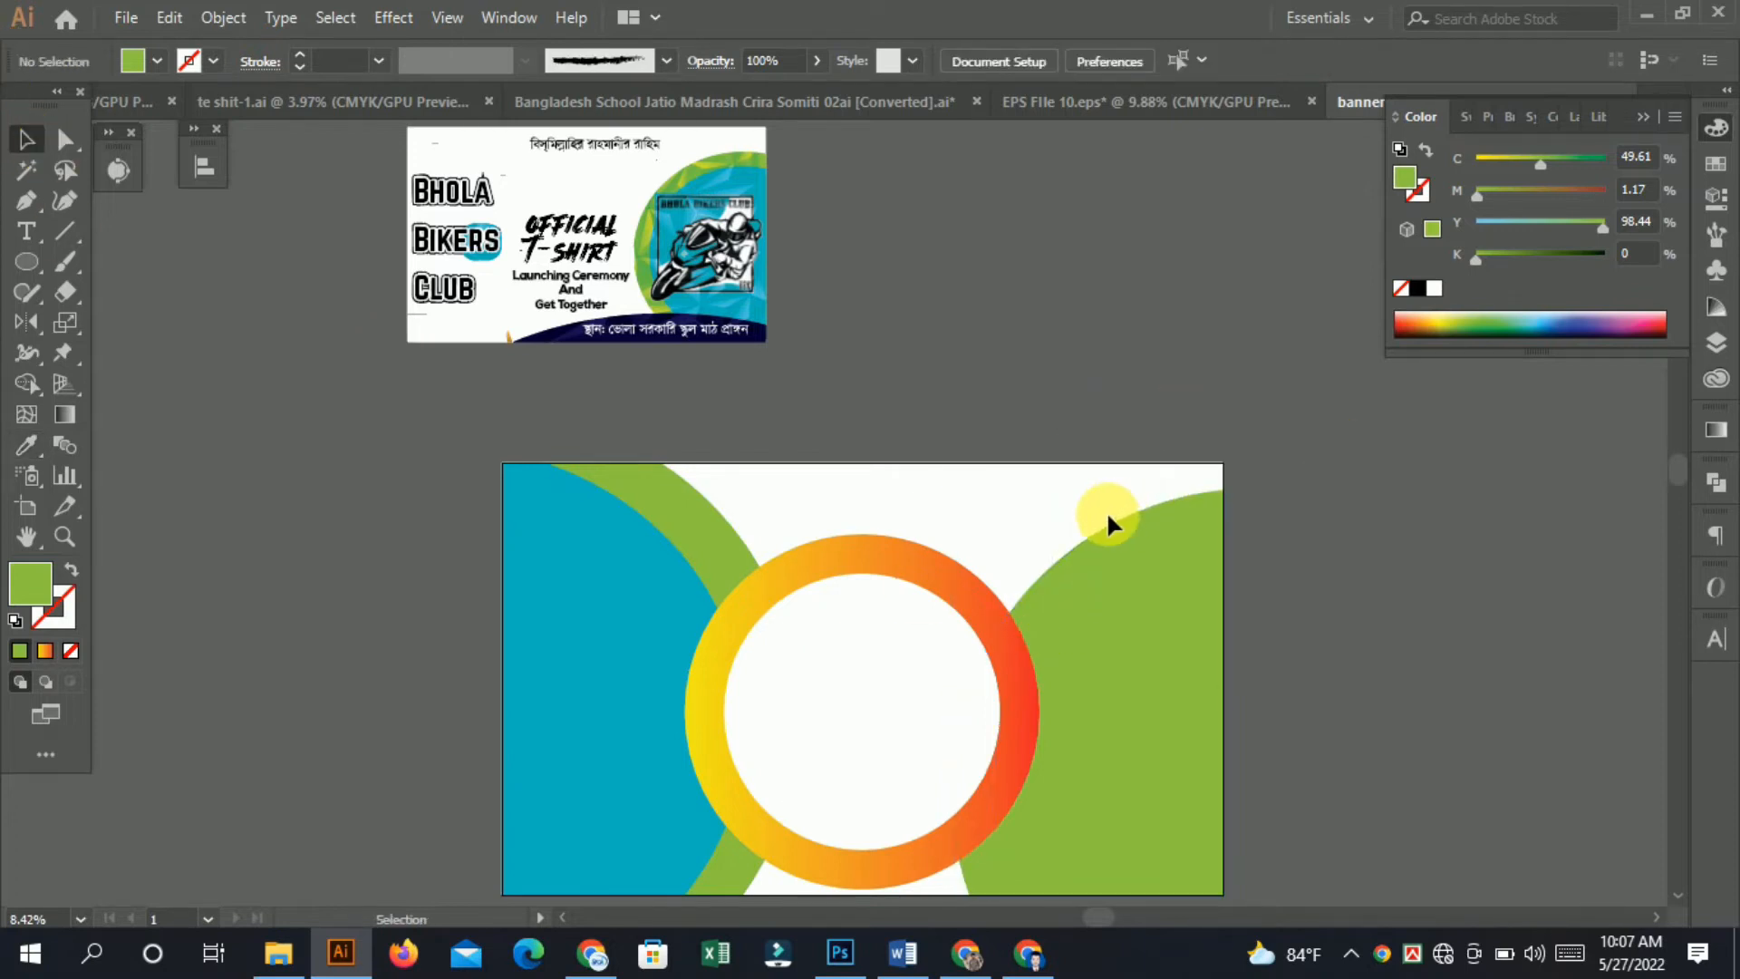
Fill the right large curved shape with the cyan from the left shape using the Eyedropper.
left_click_drag(732, 159, 872, 184)
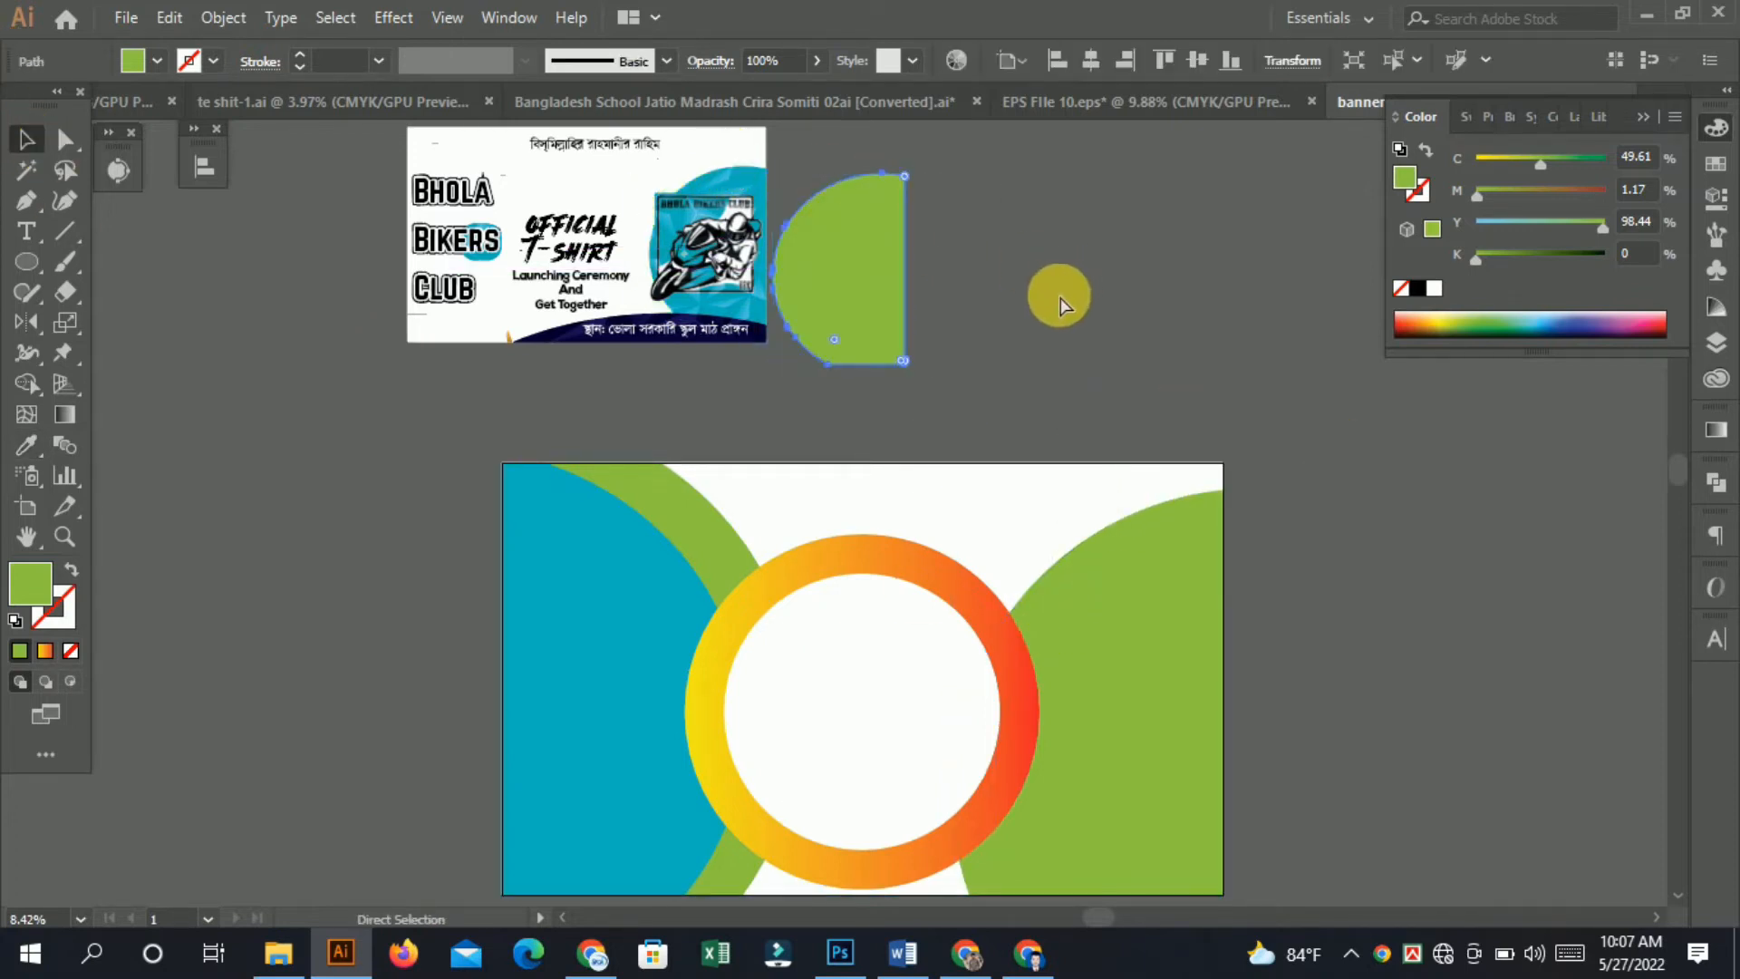
key("ctrl+z")
left_click(1225, 318)
left_click(1175, 619)
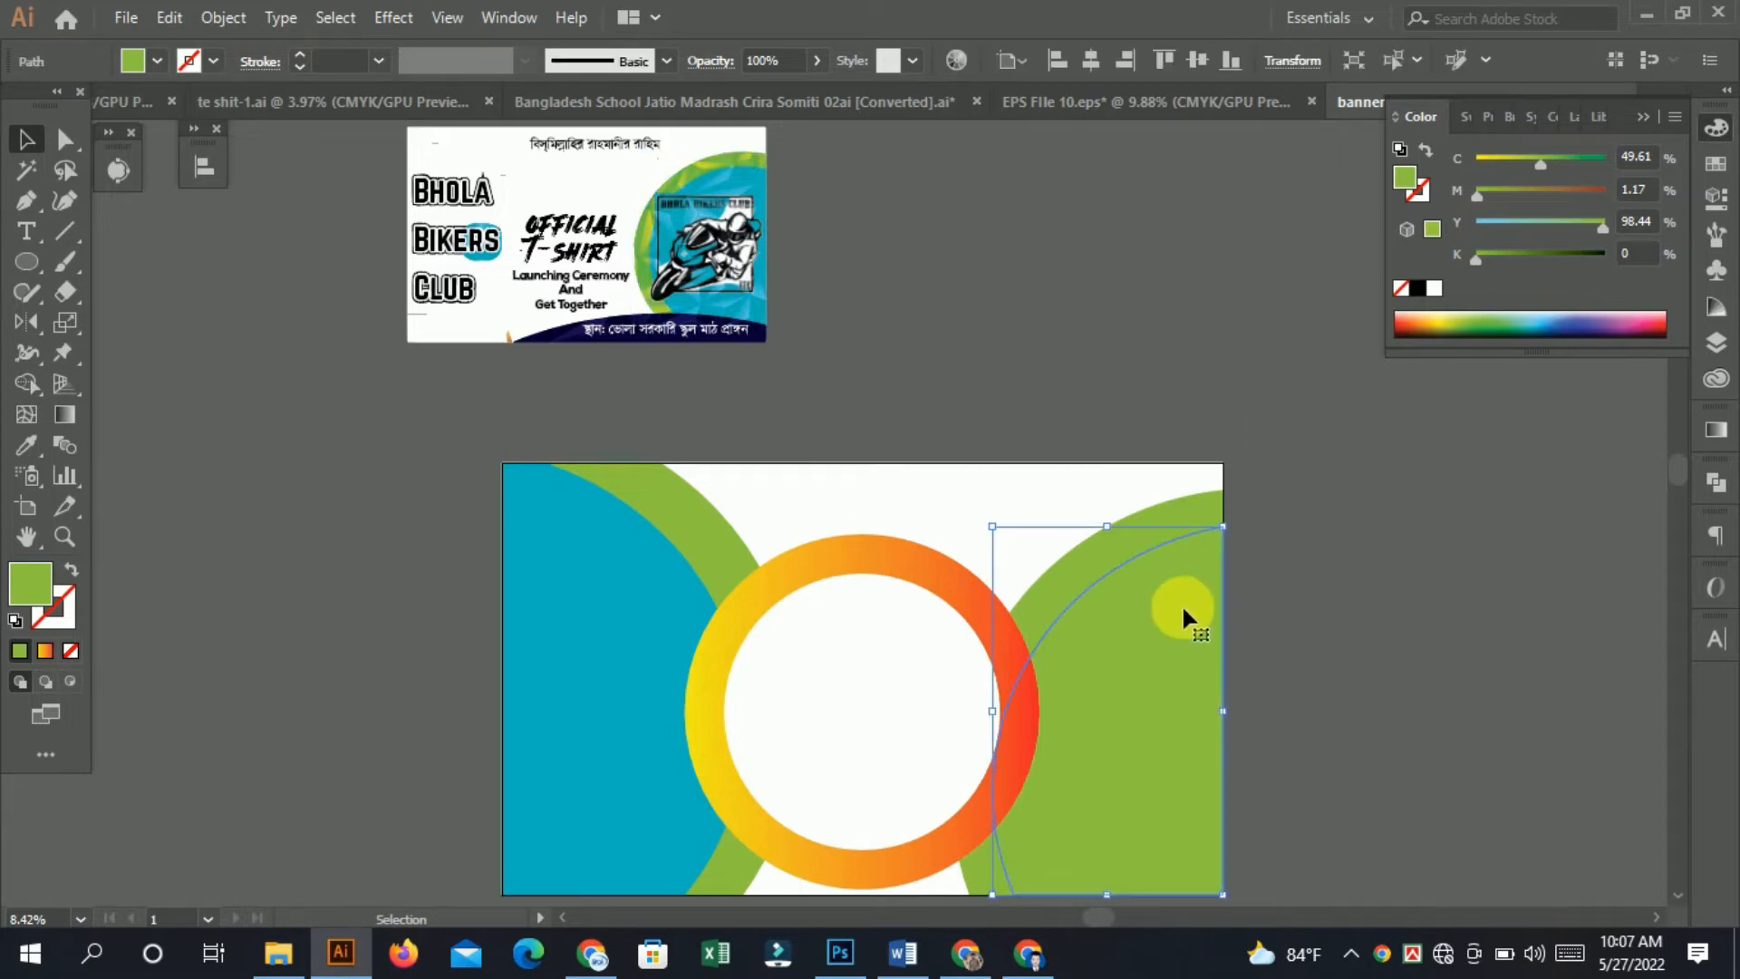
left_click(27, 446)
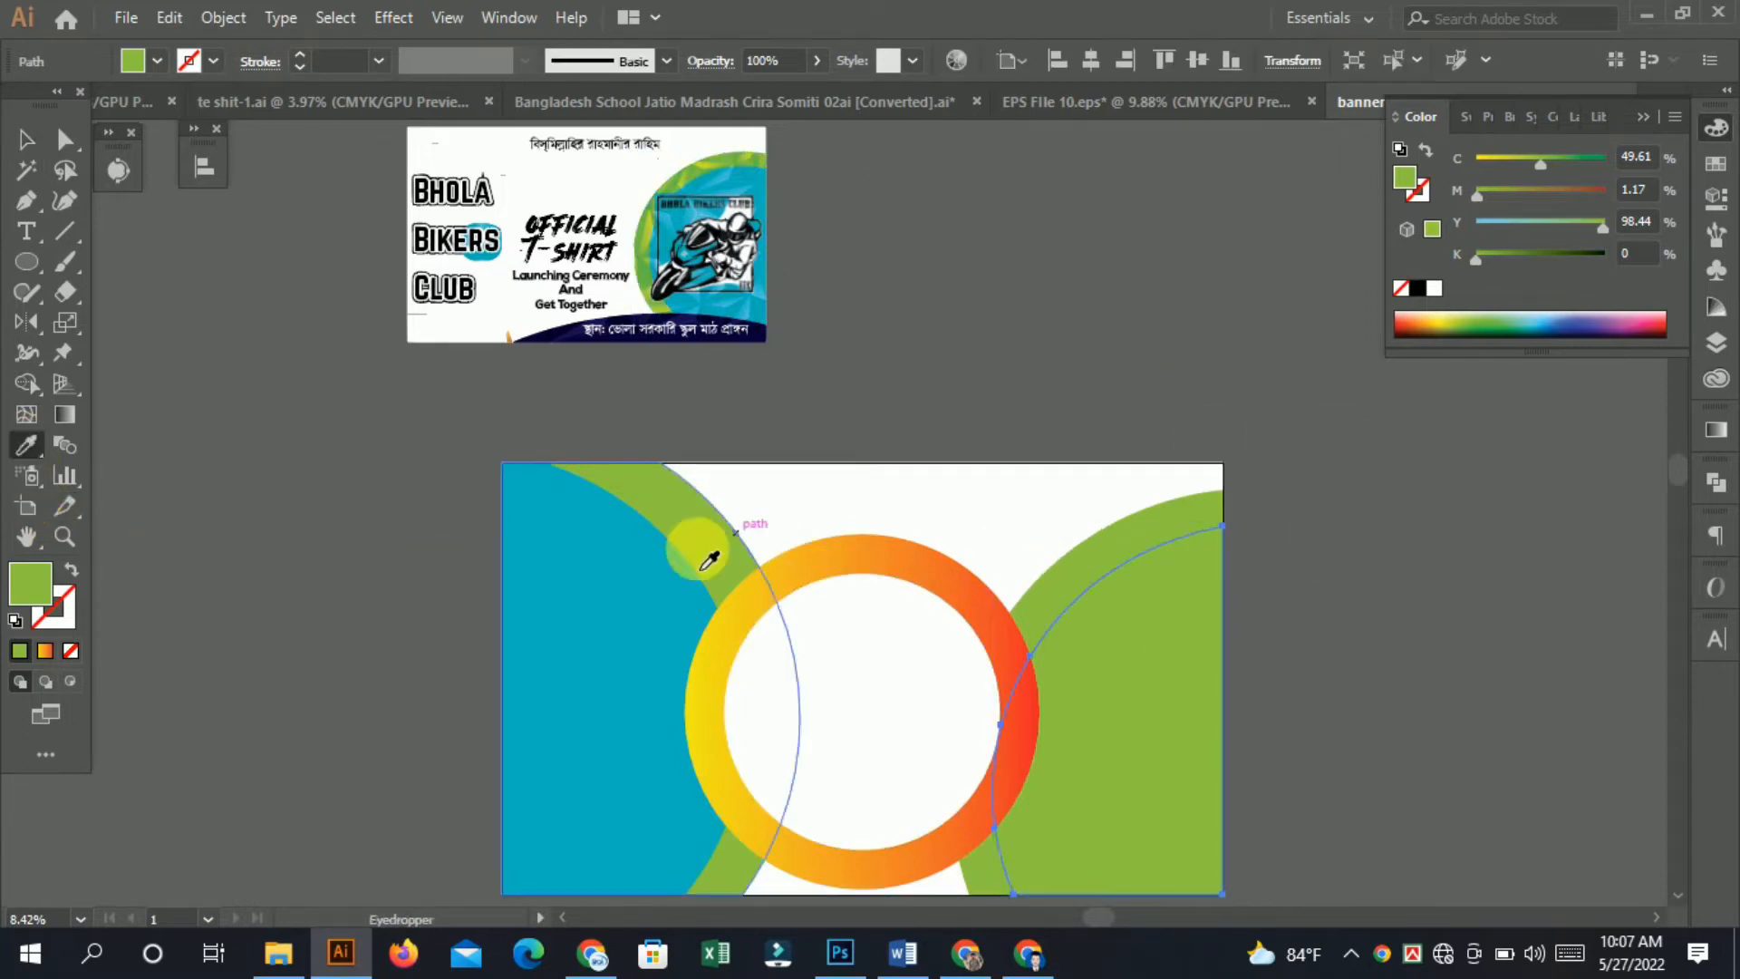
left_click(603, 576)
left_click(32, 139)
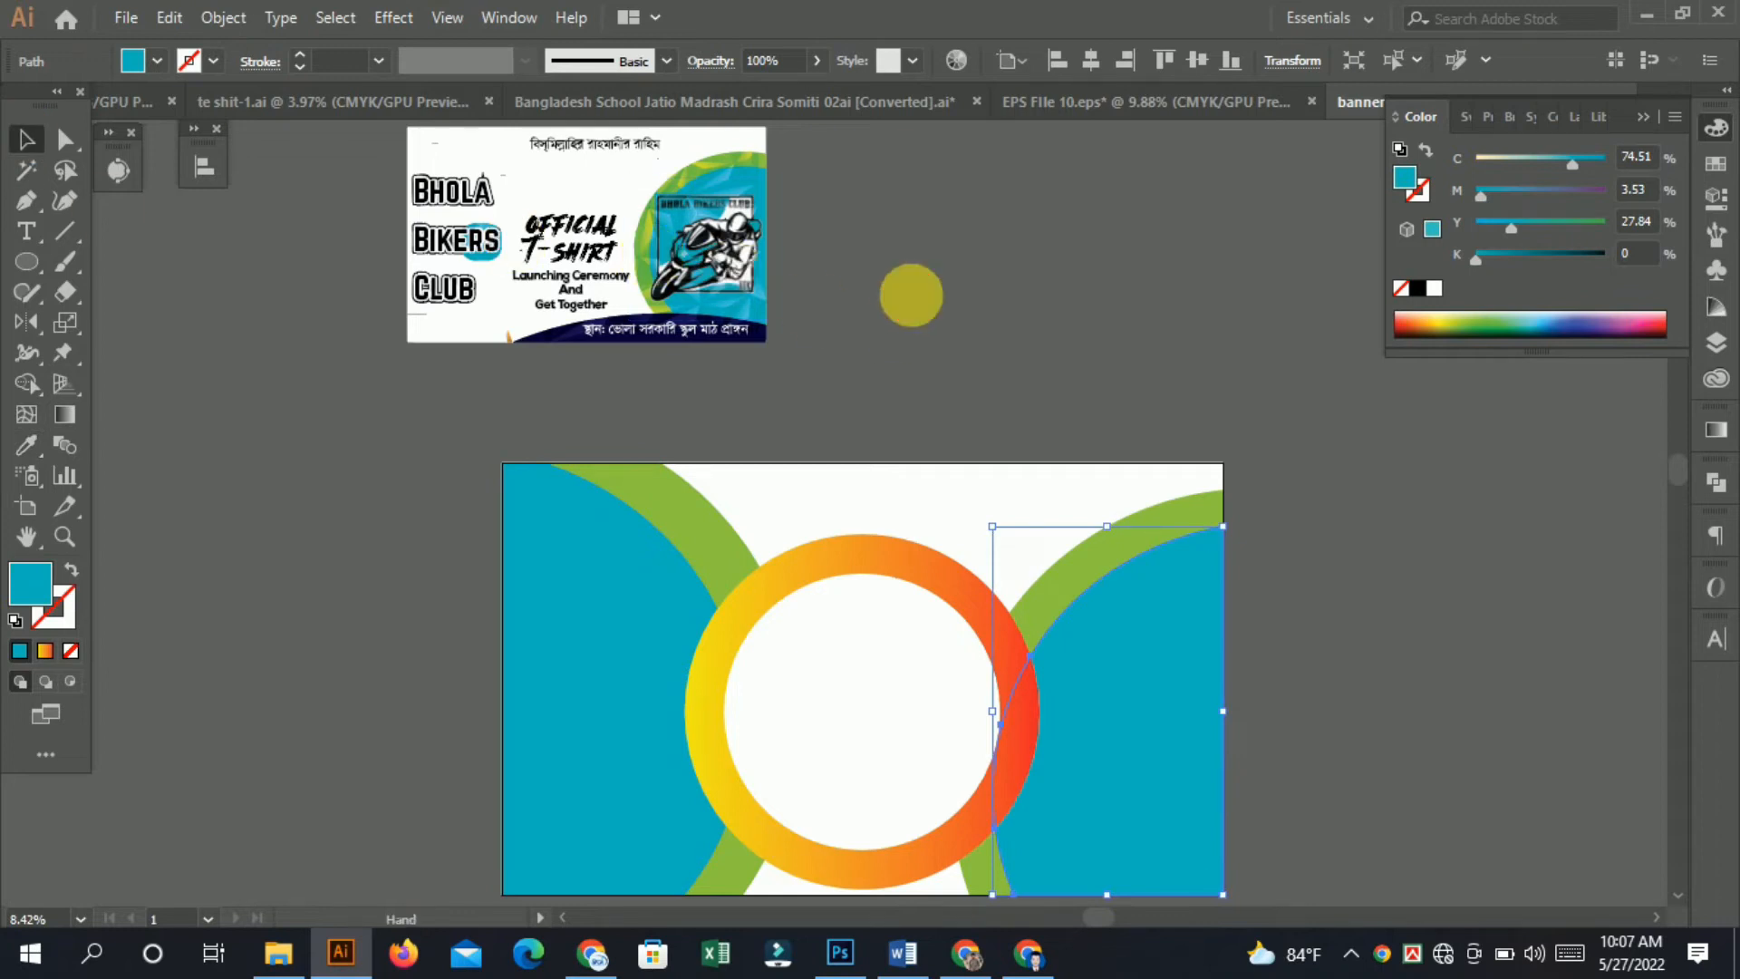
Drag the Bhola Bikers Club text out of the reference image and delete the shapes left behind it.
left_click_drag(870, 354, 913, 191)
left_click(945, 196)
left_click_drag(541, 492, 412, 552)
left_click_drag(551, 482, 637, 542)
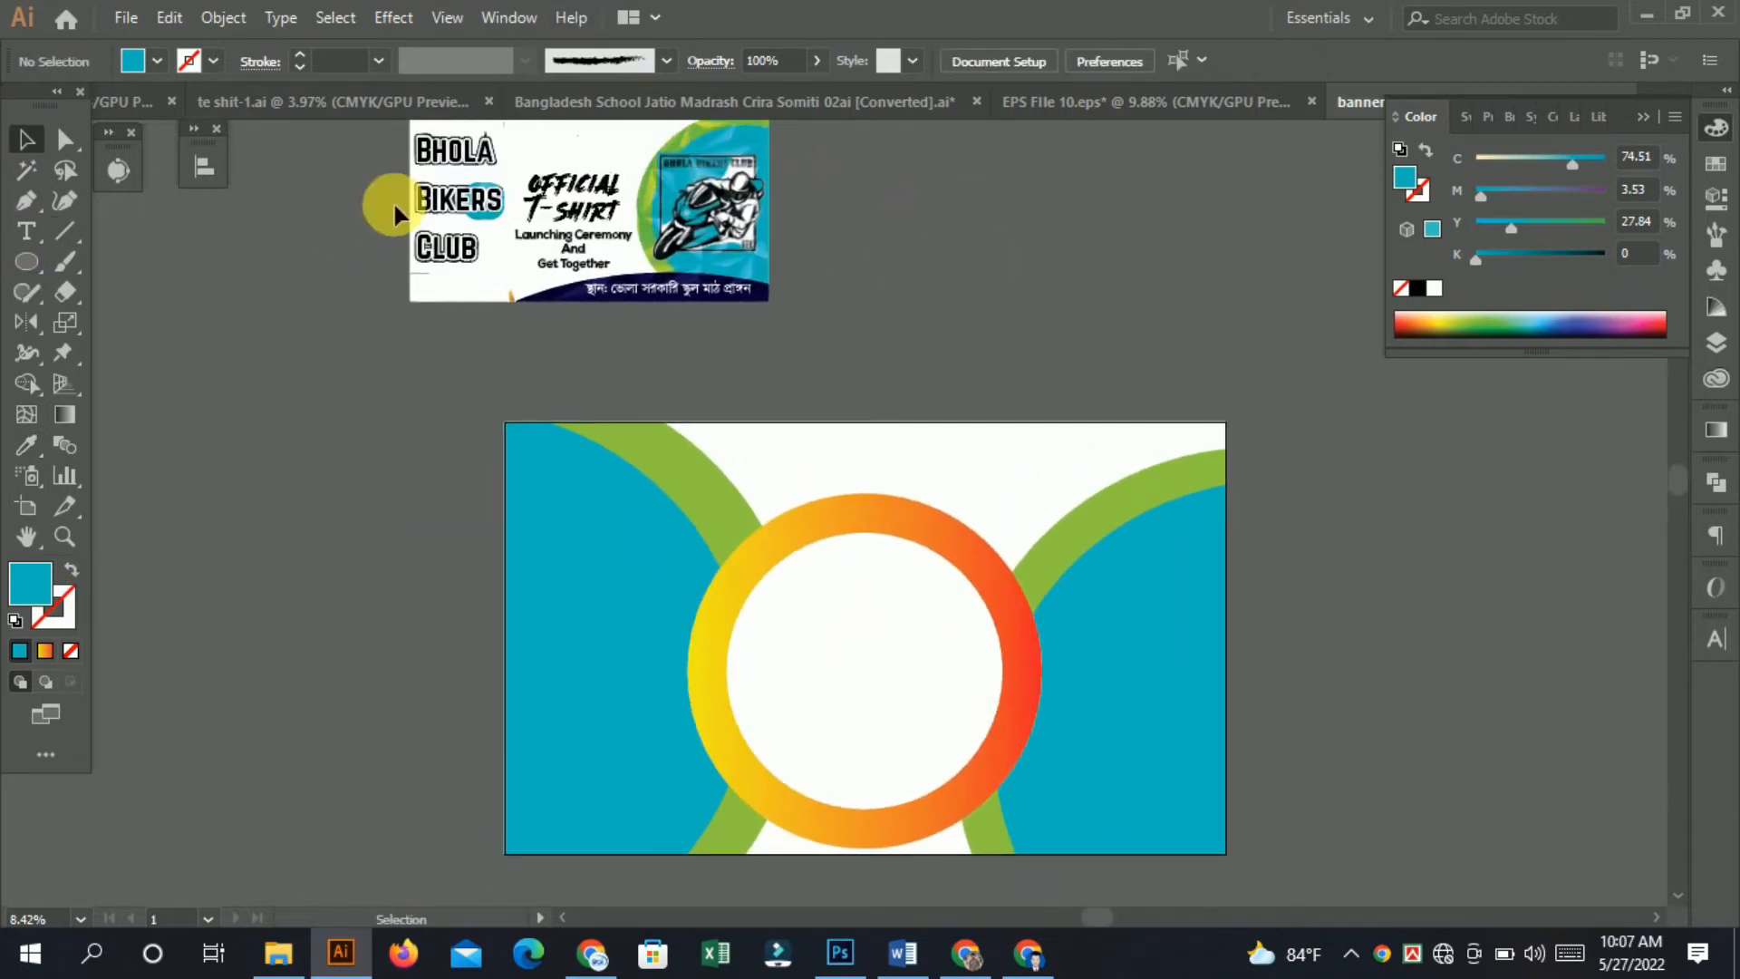
left_click_drag(462, 150, 350, 447)
left_click_drag(450, 159, 226, 218)
key("Delete")
left_click(442, 154)
key("Delete")
left_click(454, 149)
key("Delete")
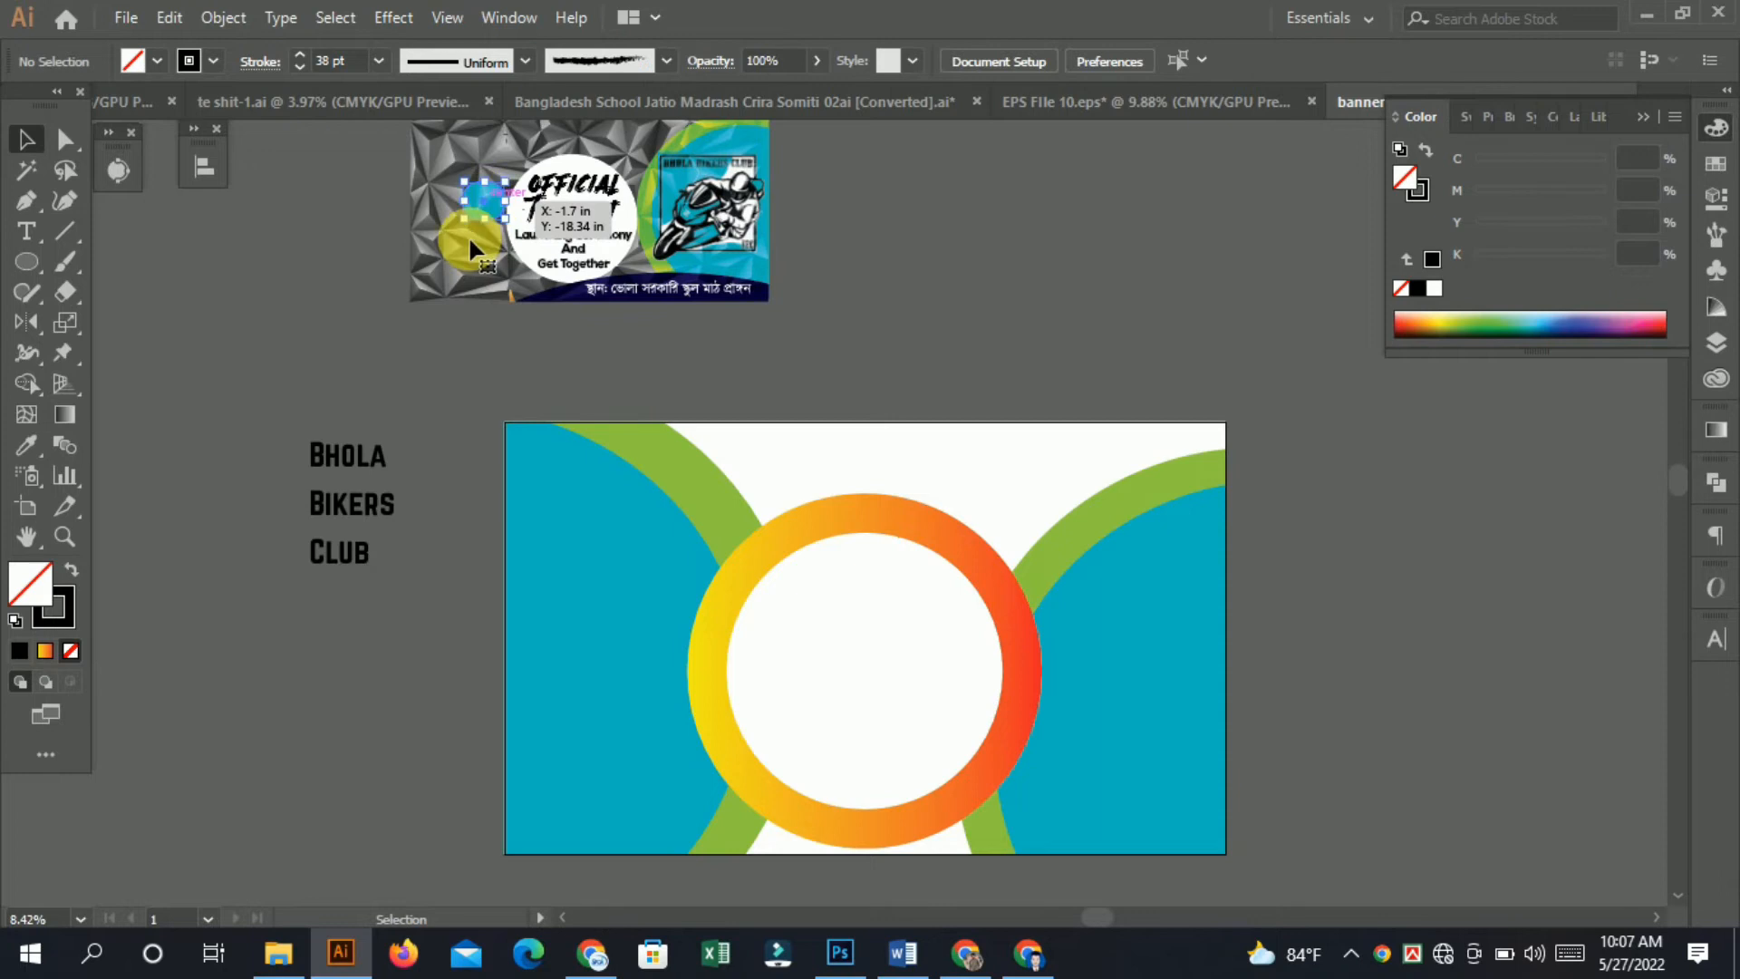
key("Delete")
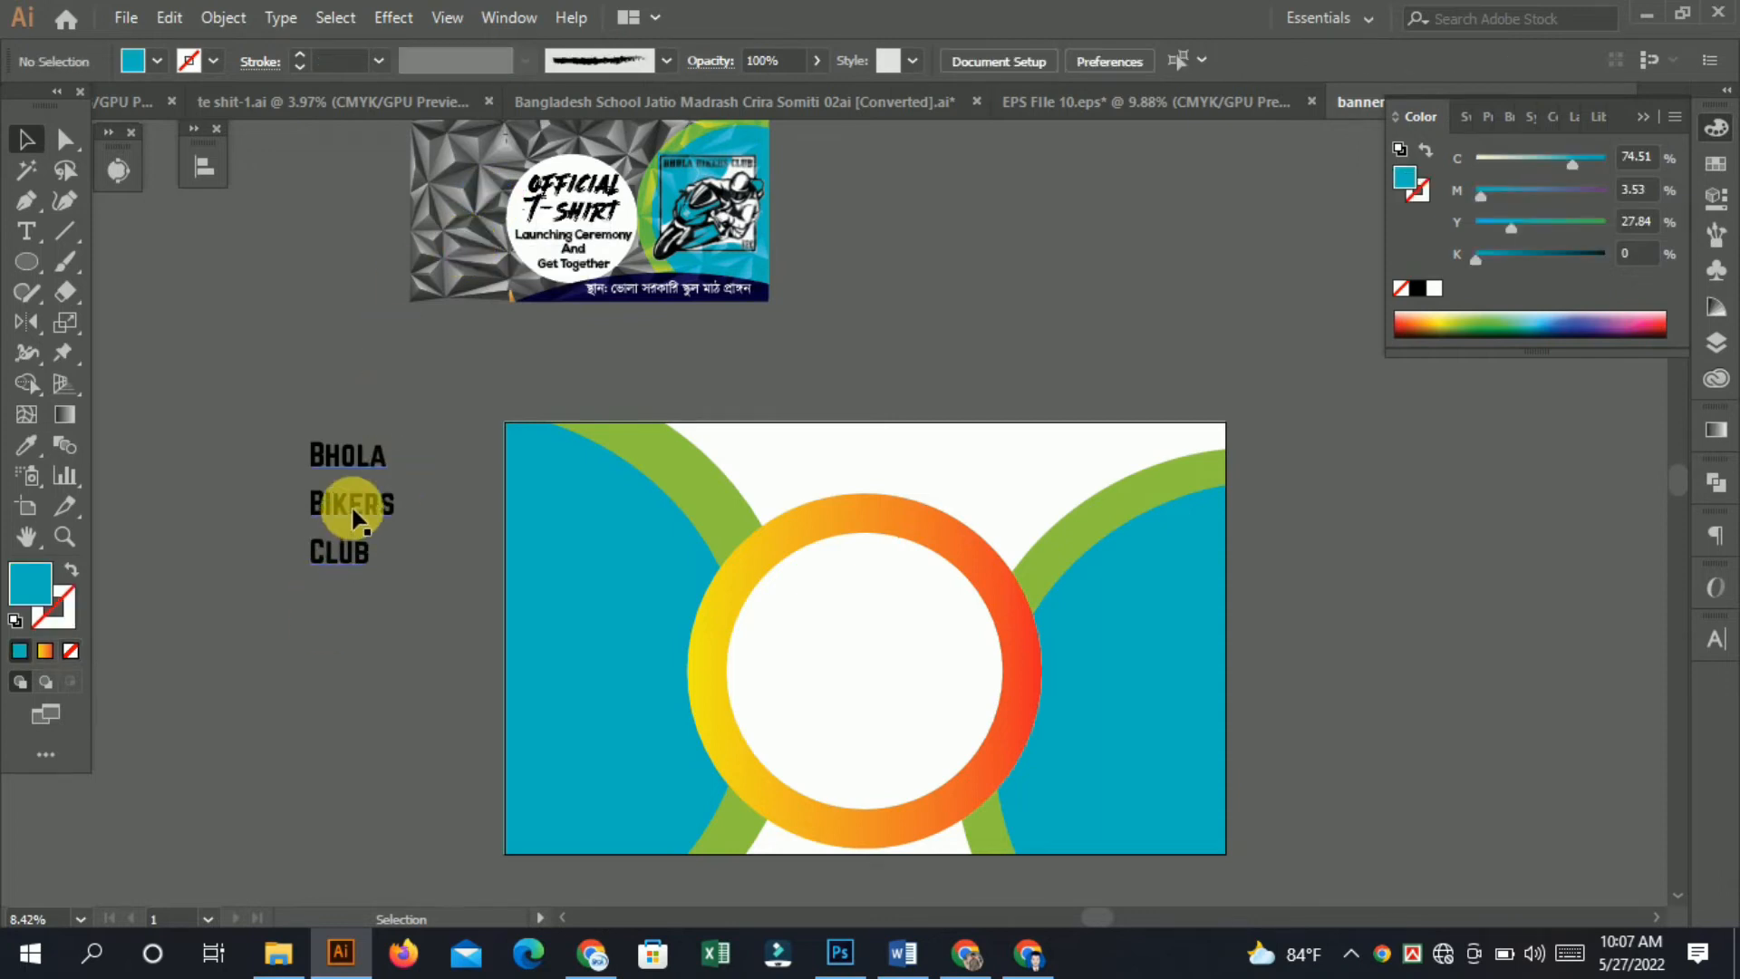
Place the Bhola Bikers Club text on the artboard's left side and enlarge it to about 402 pt.
left_click_drag(395, 568, 634, 721)
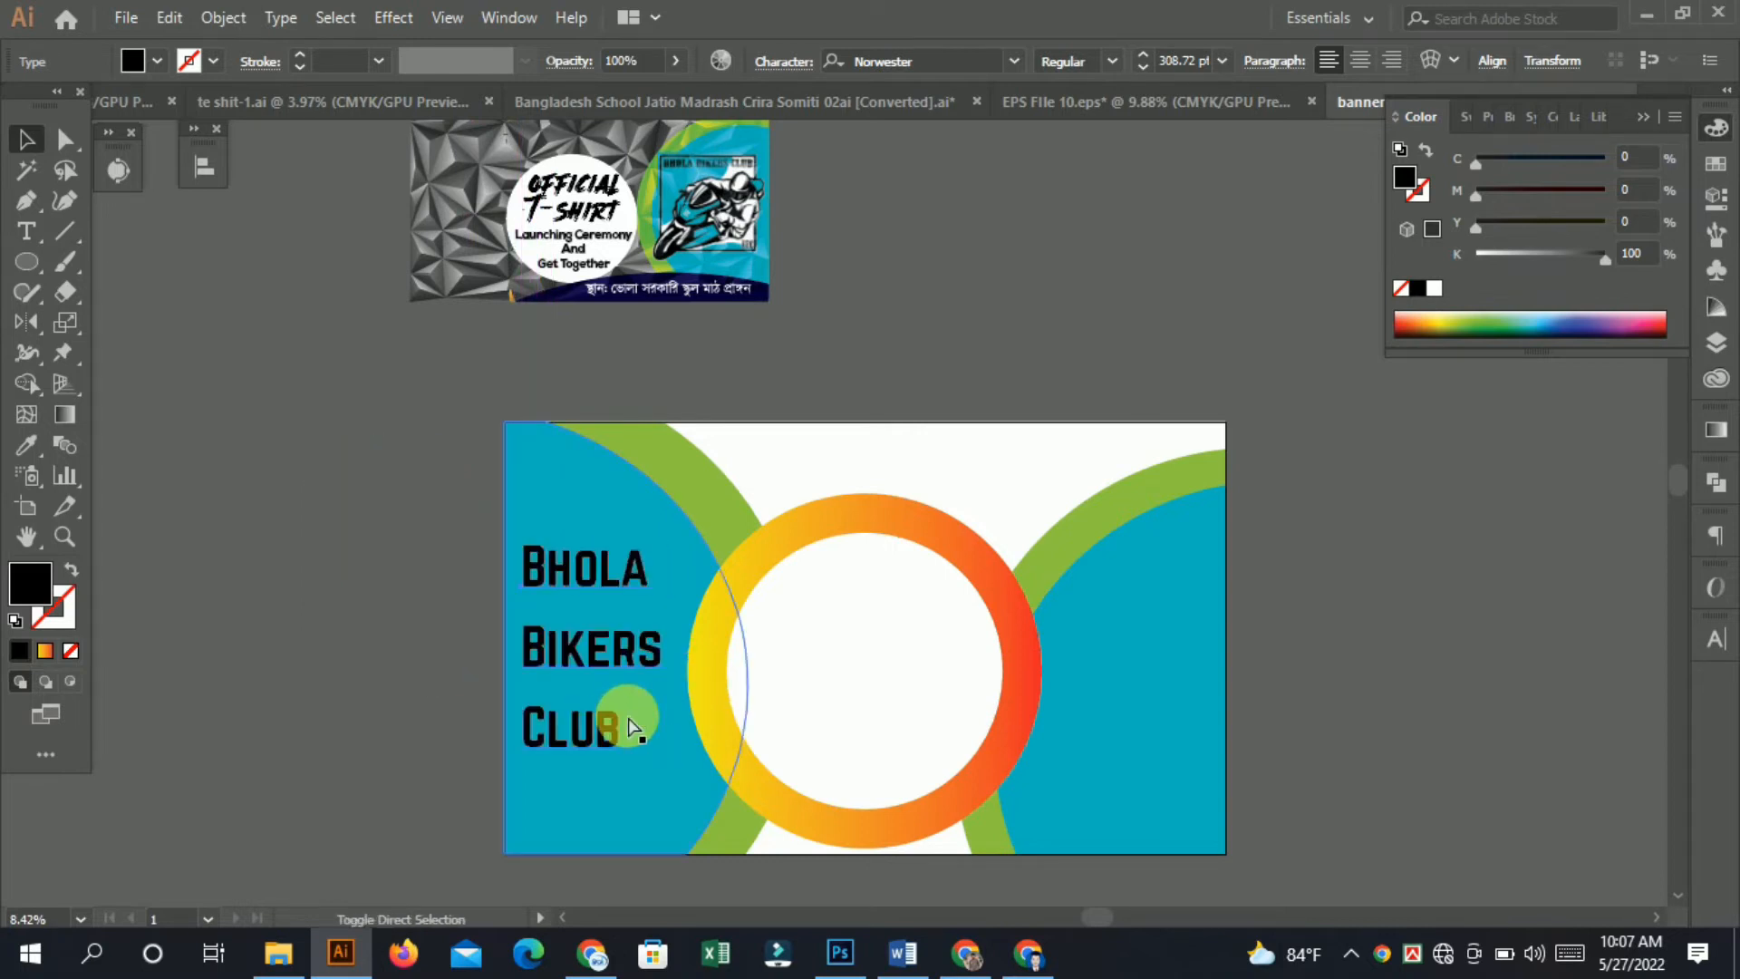
left_click_drag(665, 752, 726, 825)
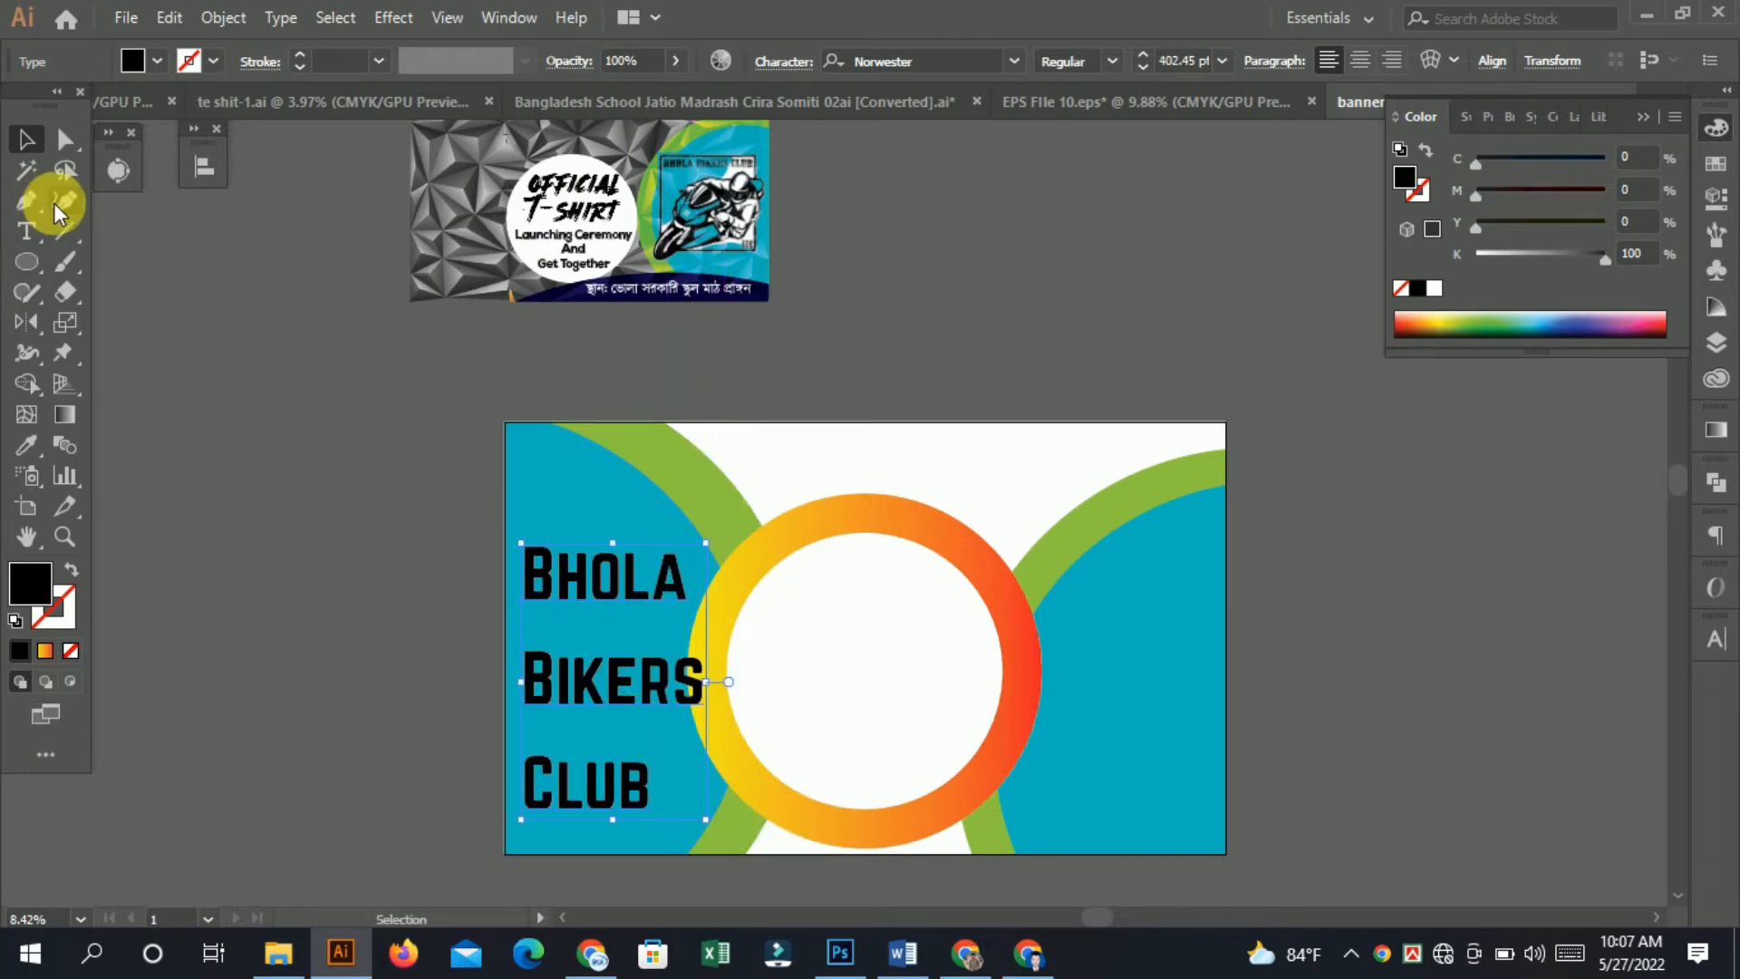
Draw a rounded rectangle over the end of the word Bikers, next to the ring.
left_click_drag(749, 690, 686, 660)
left_click_drag(576, 653, 666, 716)
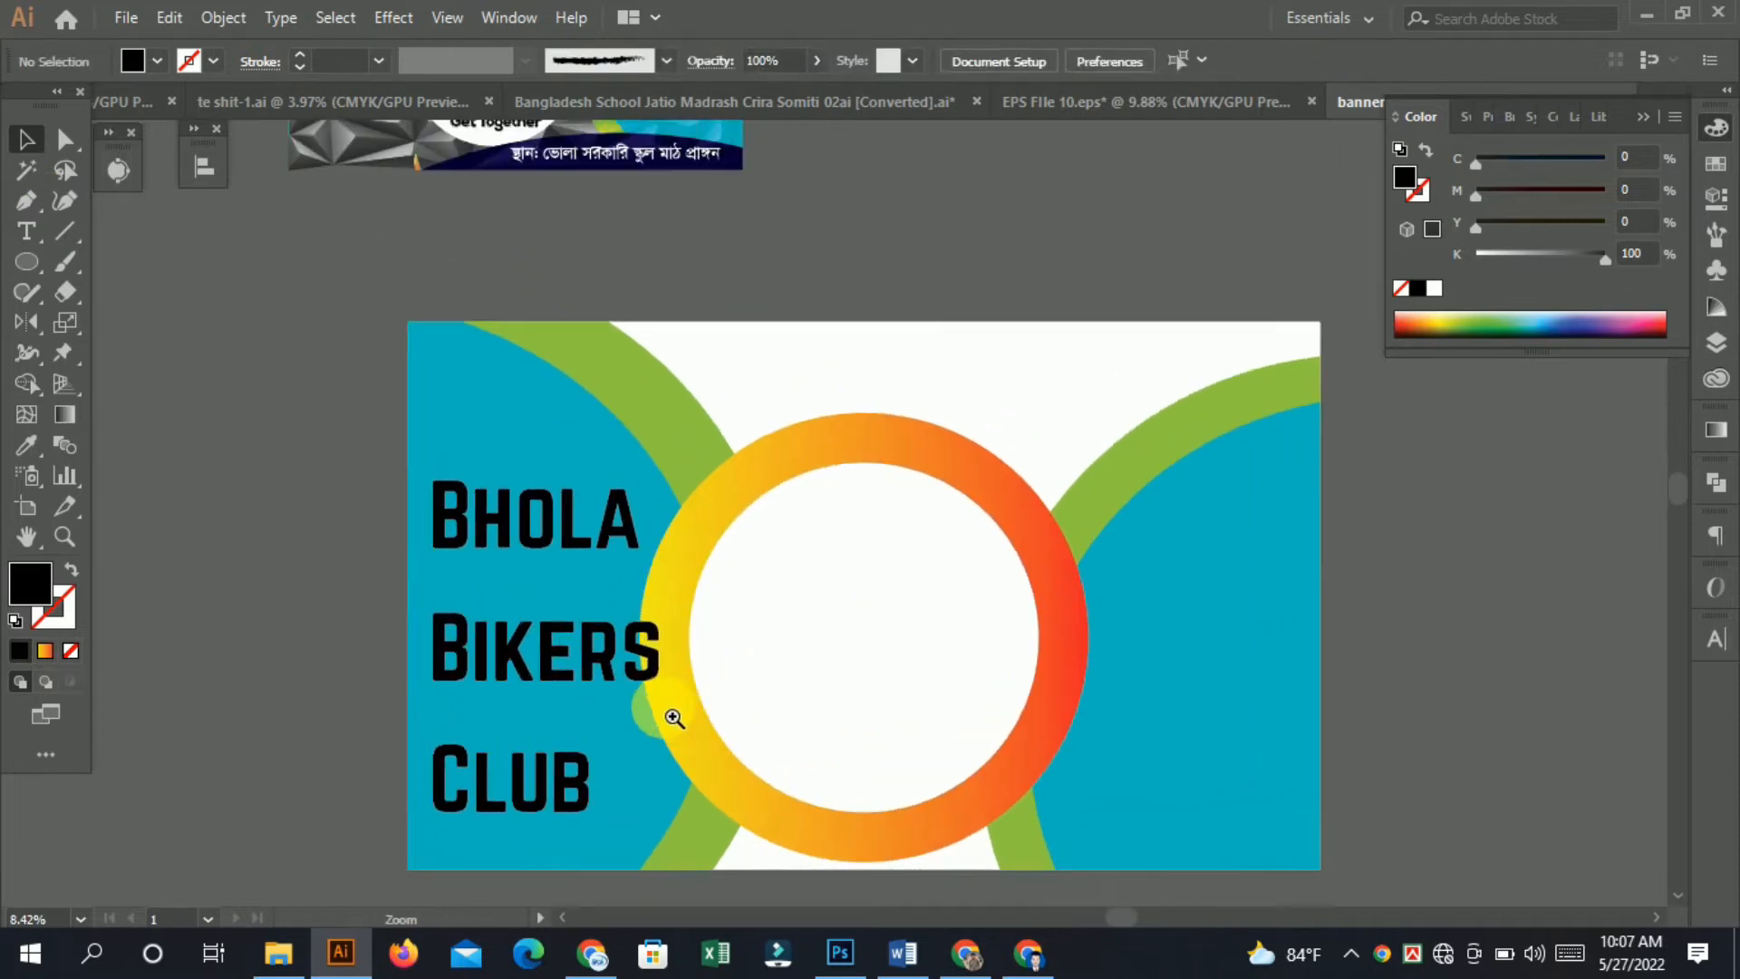
left_click(23, 263)
left_click(94, 290)
scroll(605, 718, "up", 2)
left_click_drag(566, 583, 697, 695)
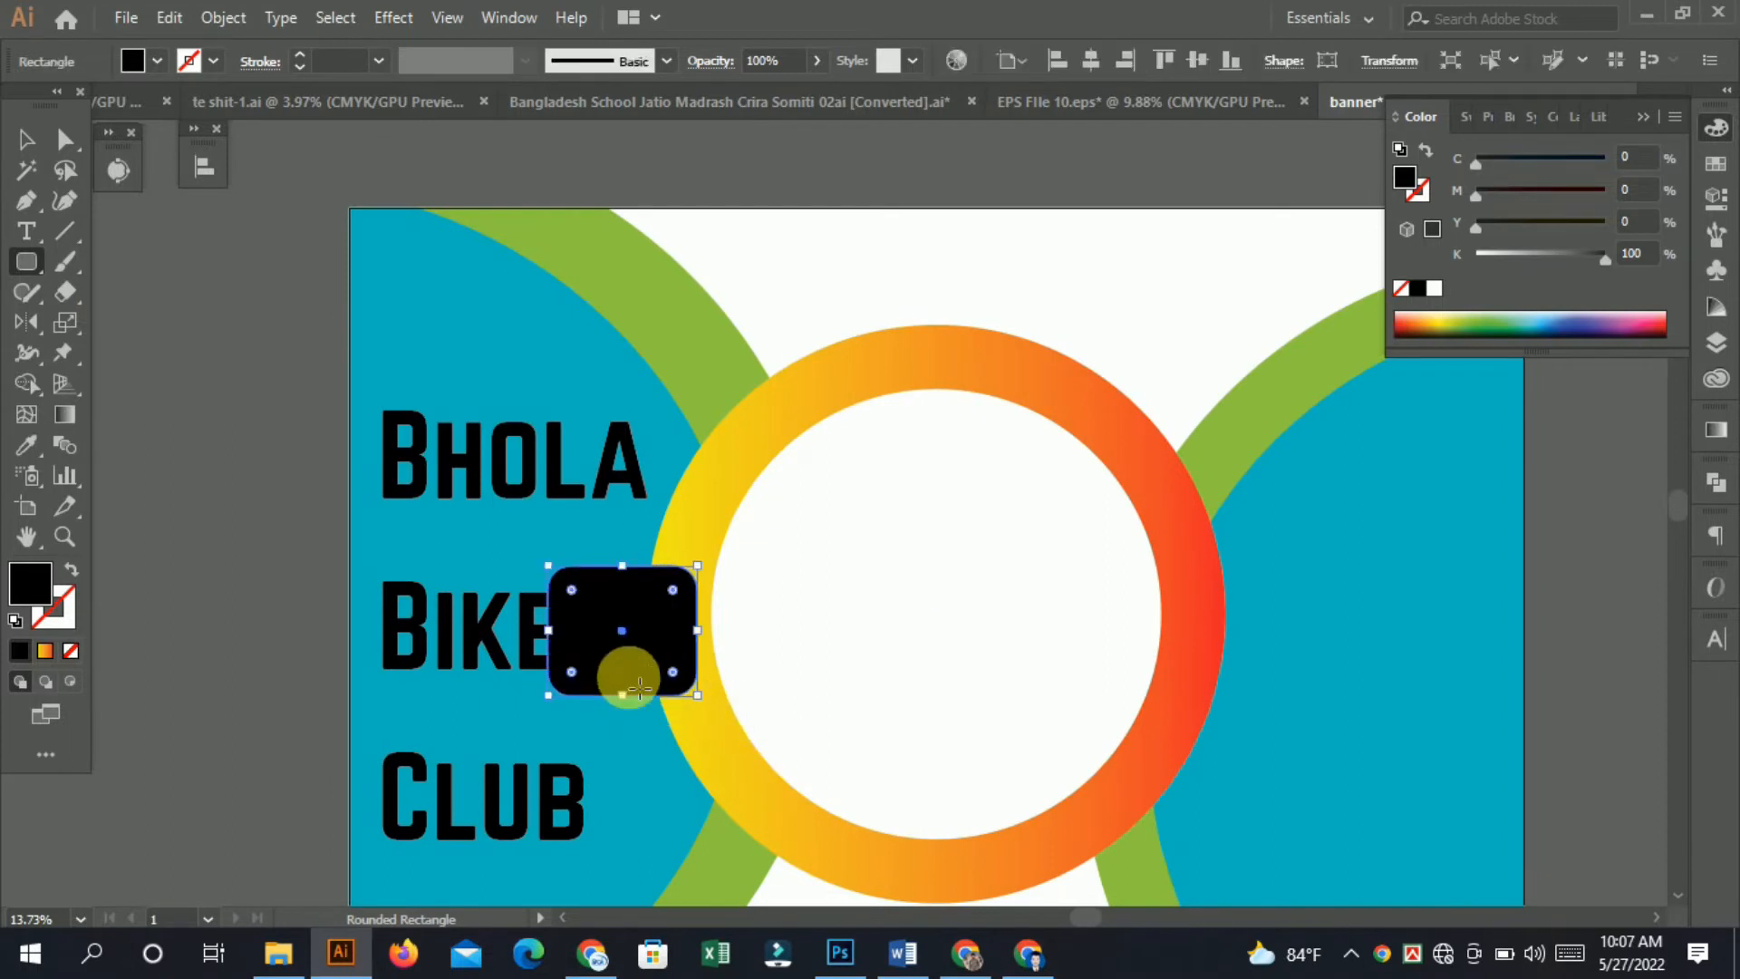
Fill the rounded rectangle with the cyan background color and send it behind the text.
left_click(26, 444)
left_click(458, 313)
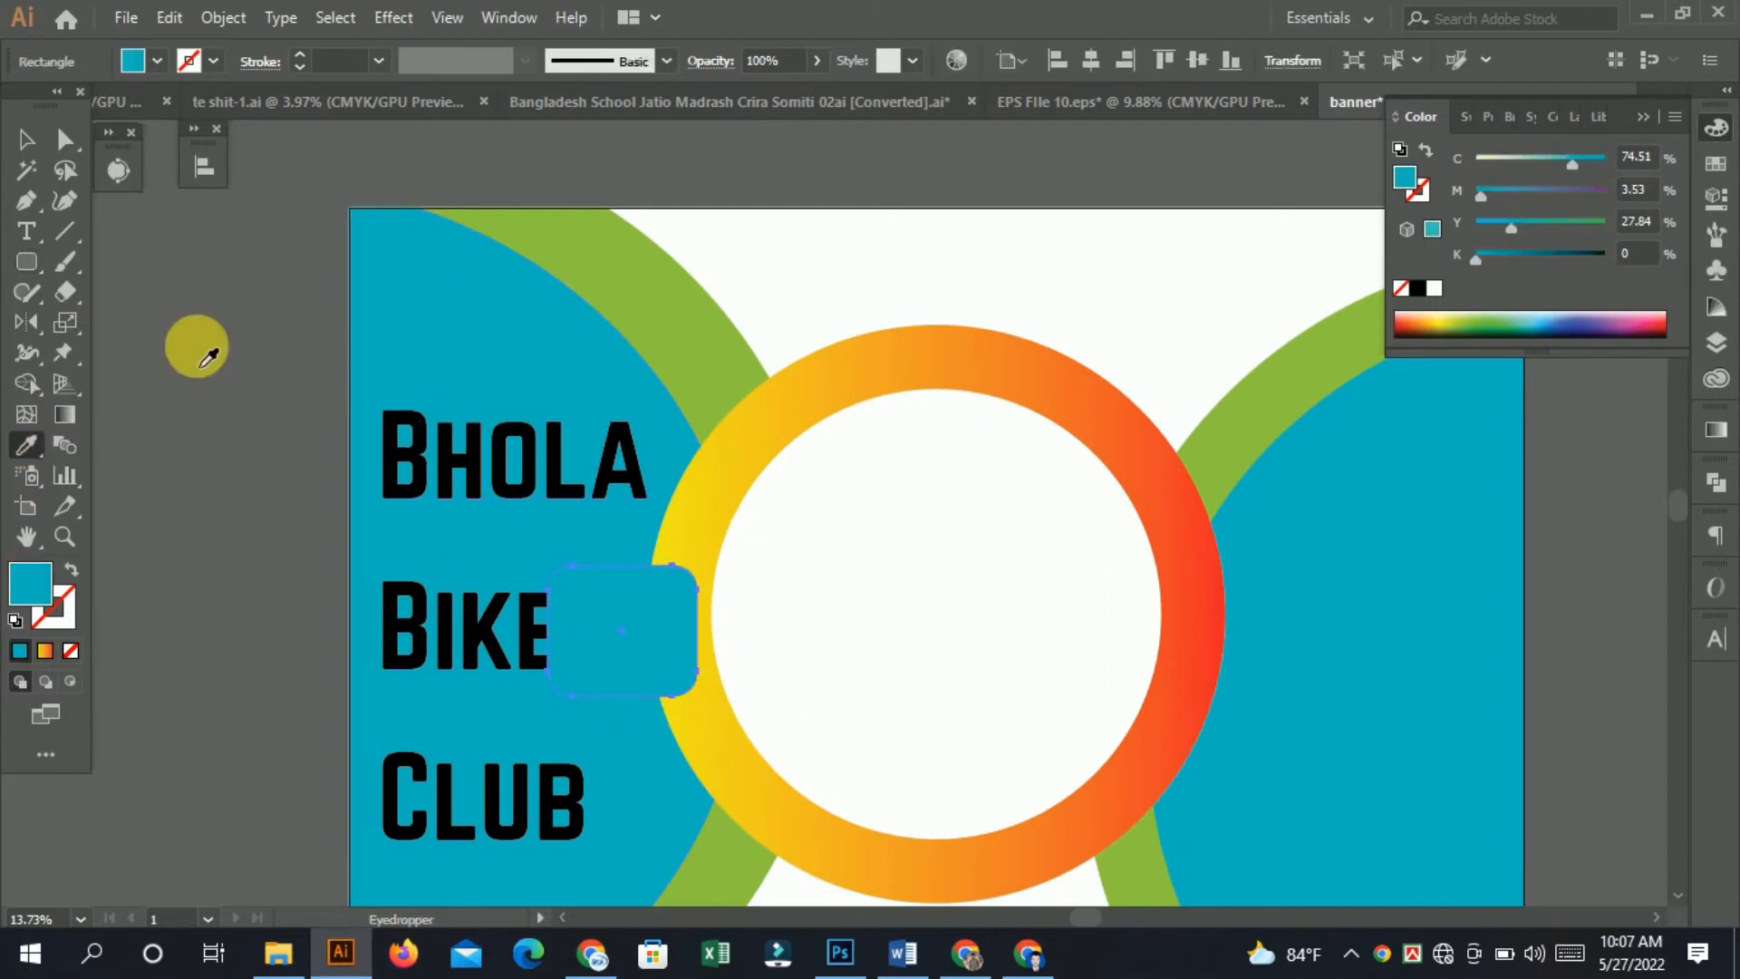
key("ctrl+[")
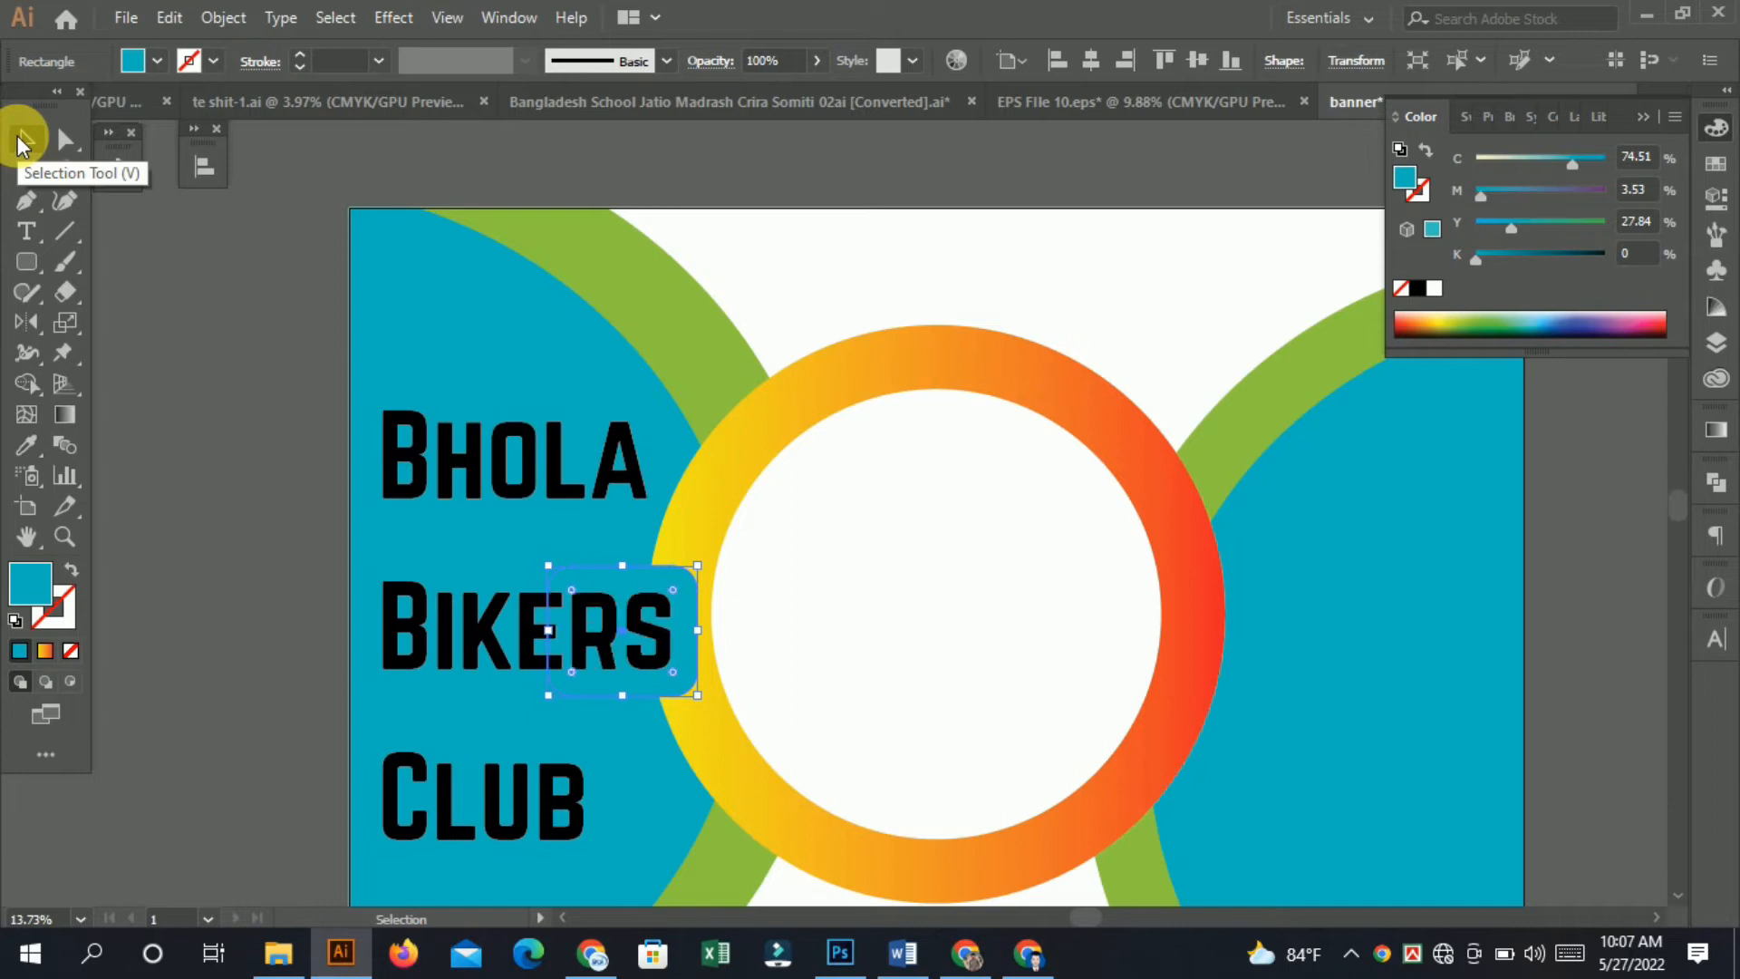
left_click(25, 139)
left_click(199, 311)
left_click_drag(683, 468, 535, 464)
left_click_drag(696, 543, 661, 541)
left_click(25, 140)
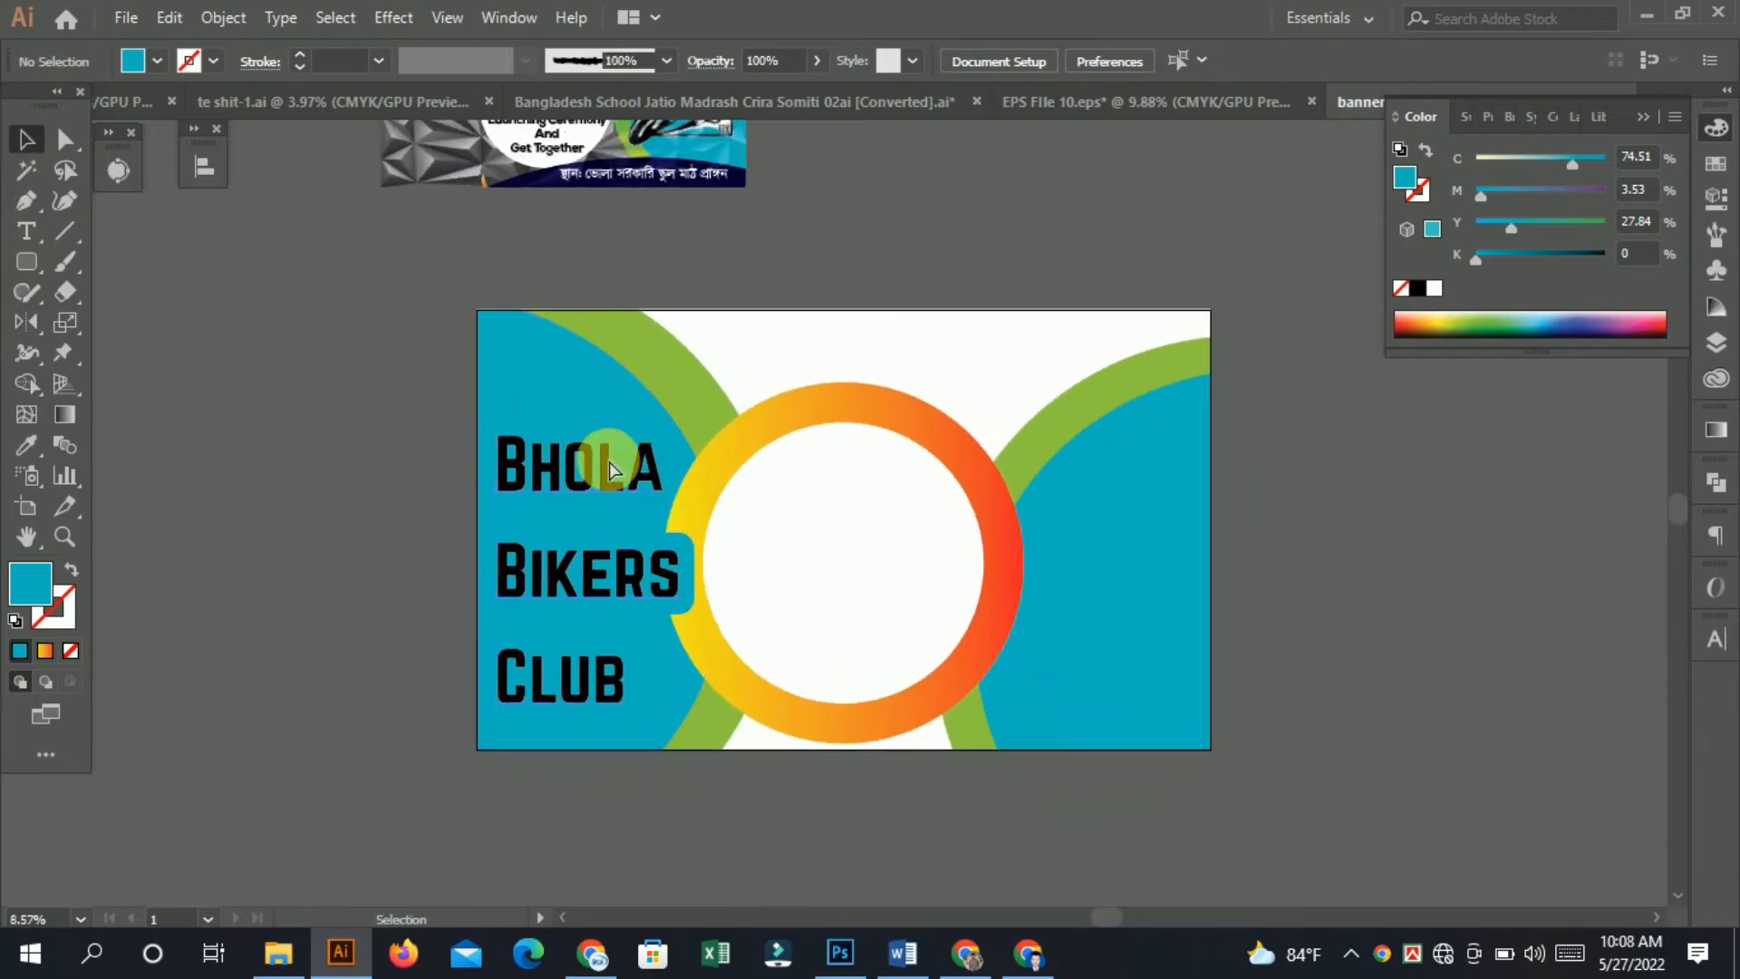
Copy the Bhola Bikers Club text and delete a stray duplicate.
left_click(609, 469)
key("ctrl+c")
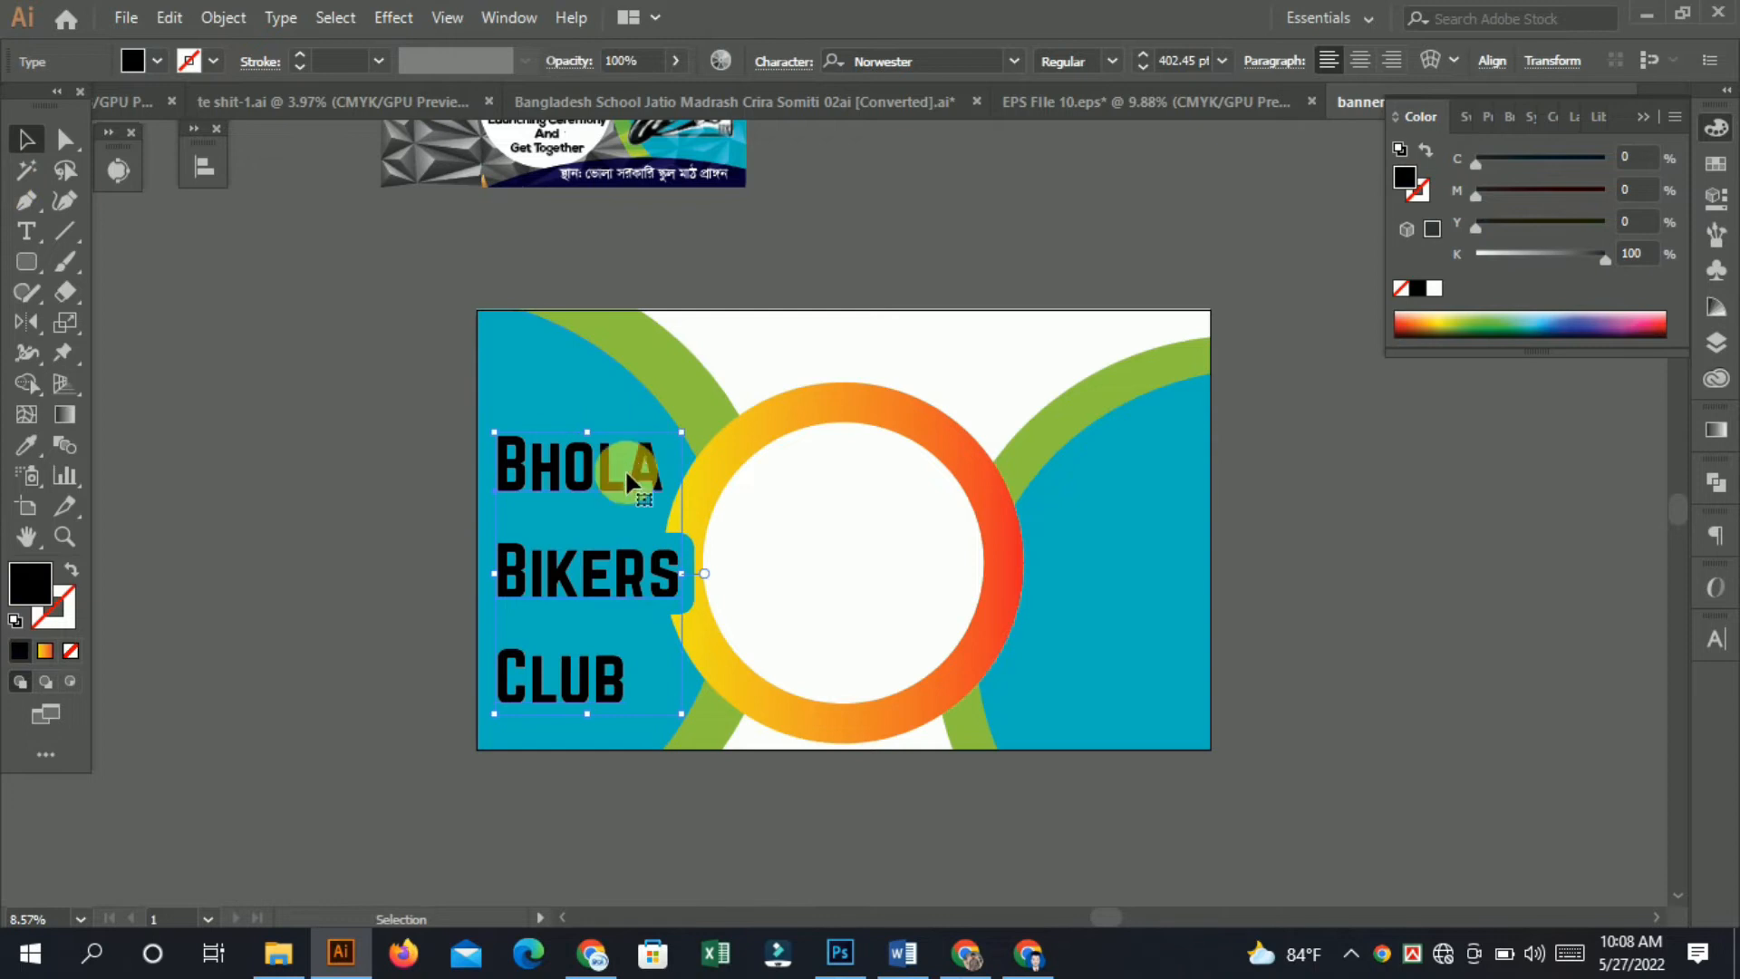
left_click_drag(625, 478, 223, 504)
key("Delete")
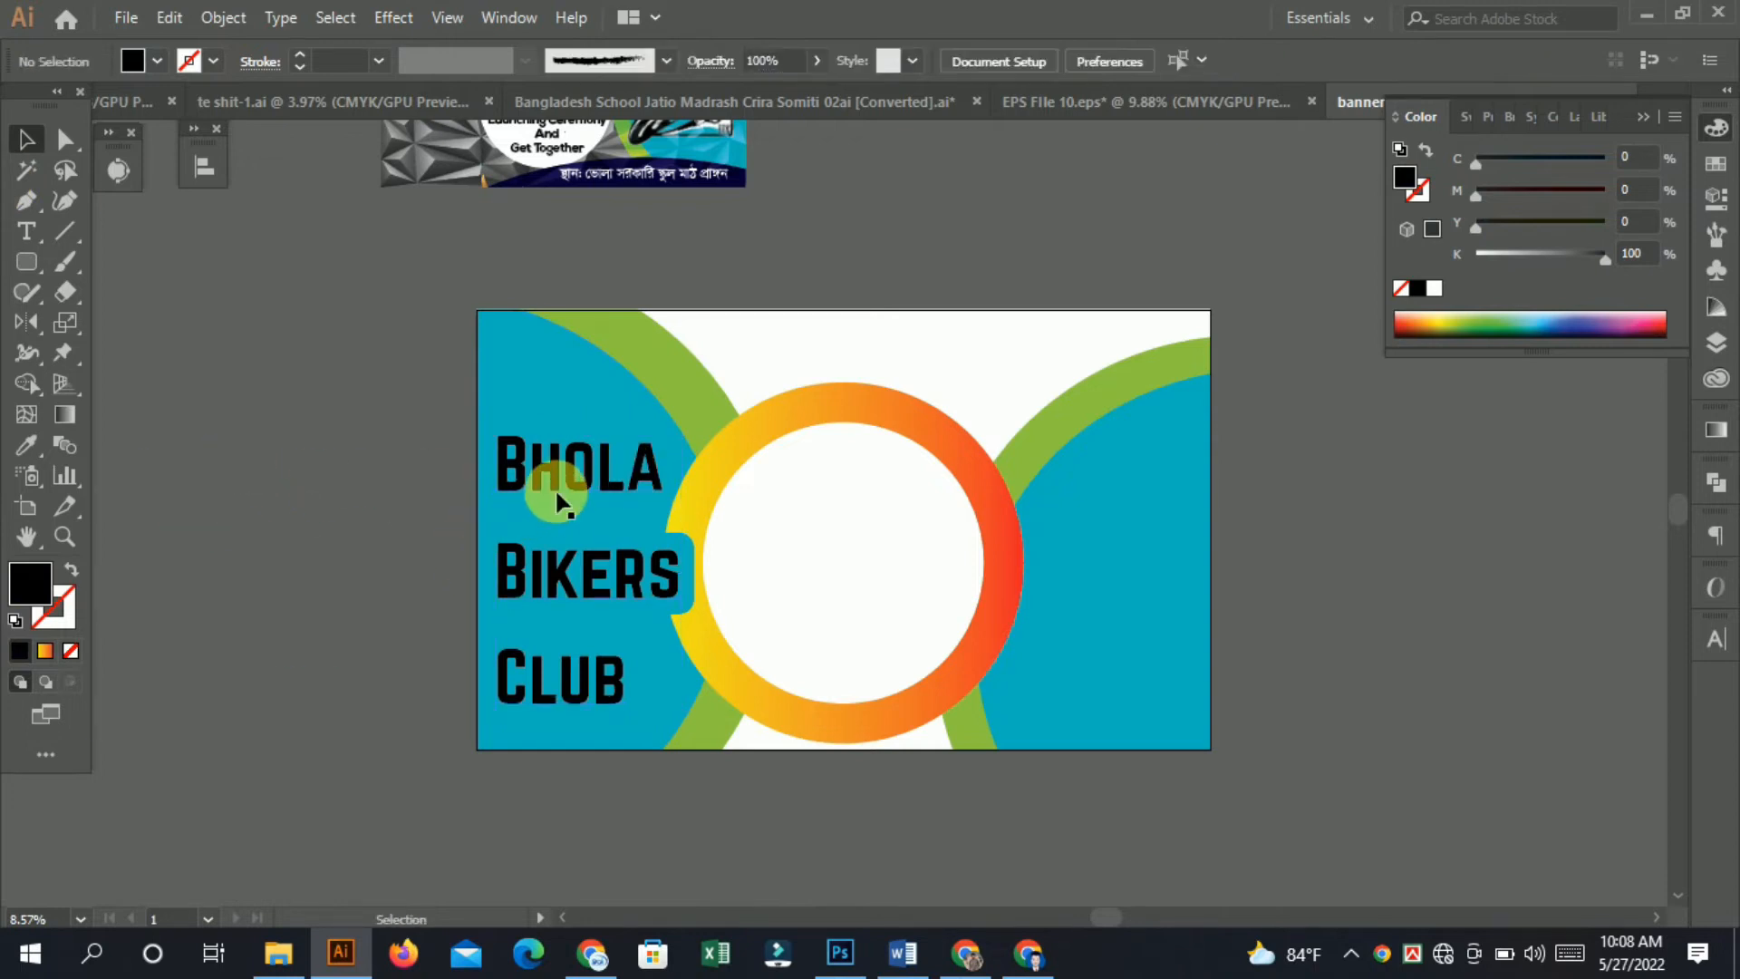
Give the Bhola Bikers Club text a black fill with a 16 pt white stroke.
left_click(560, 494)
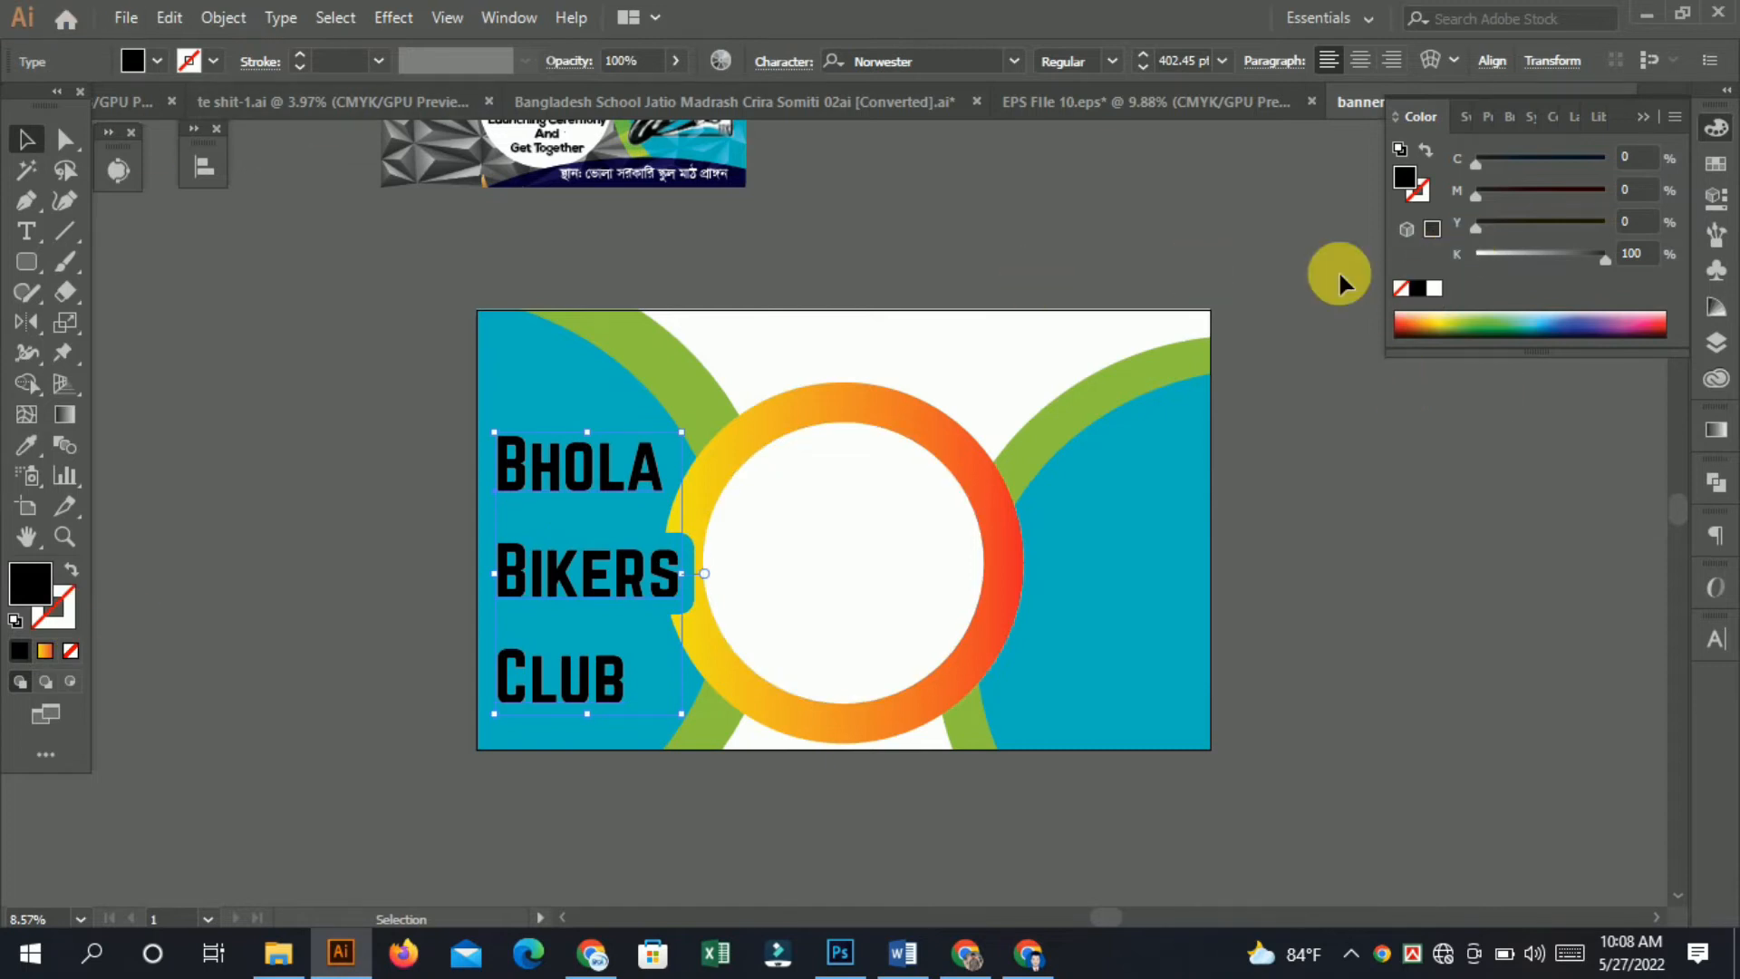
left_click(1436, 287)
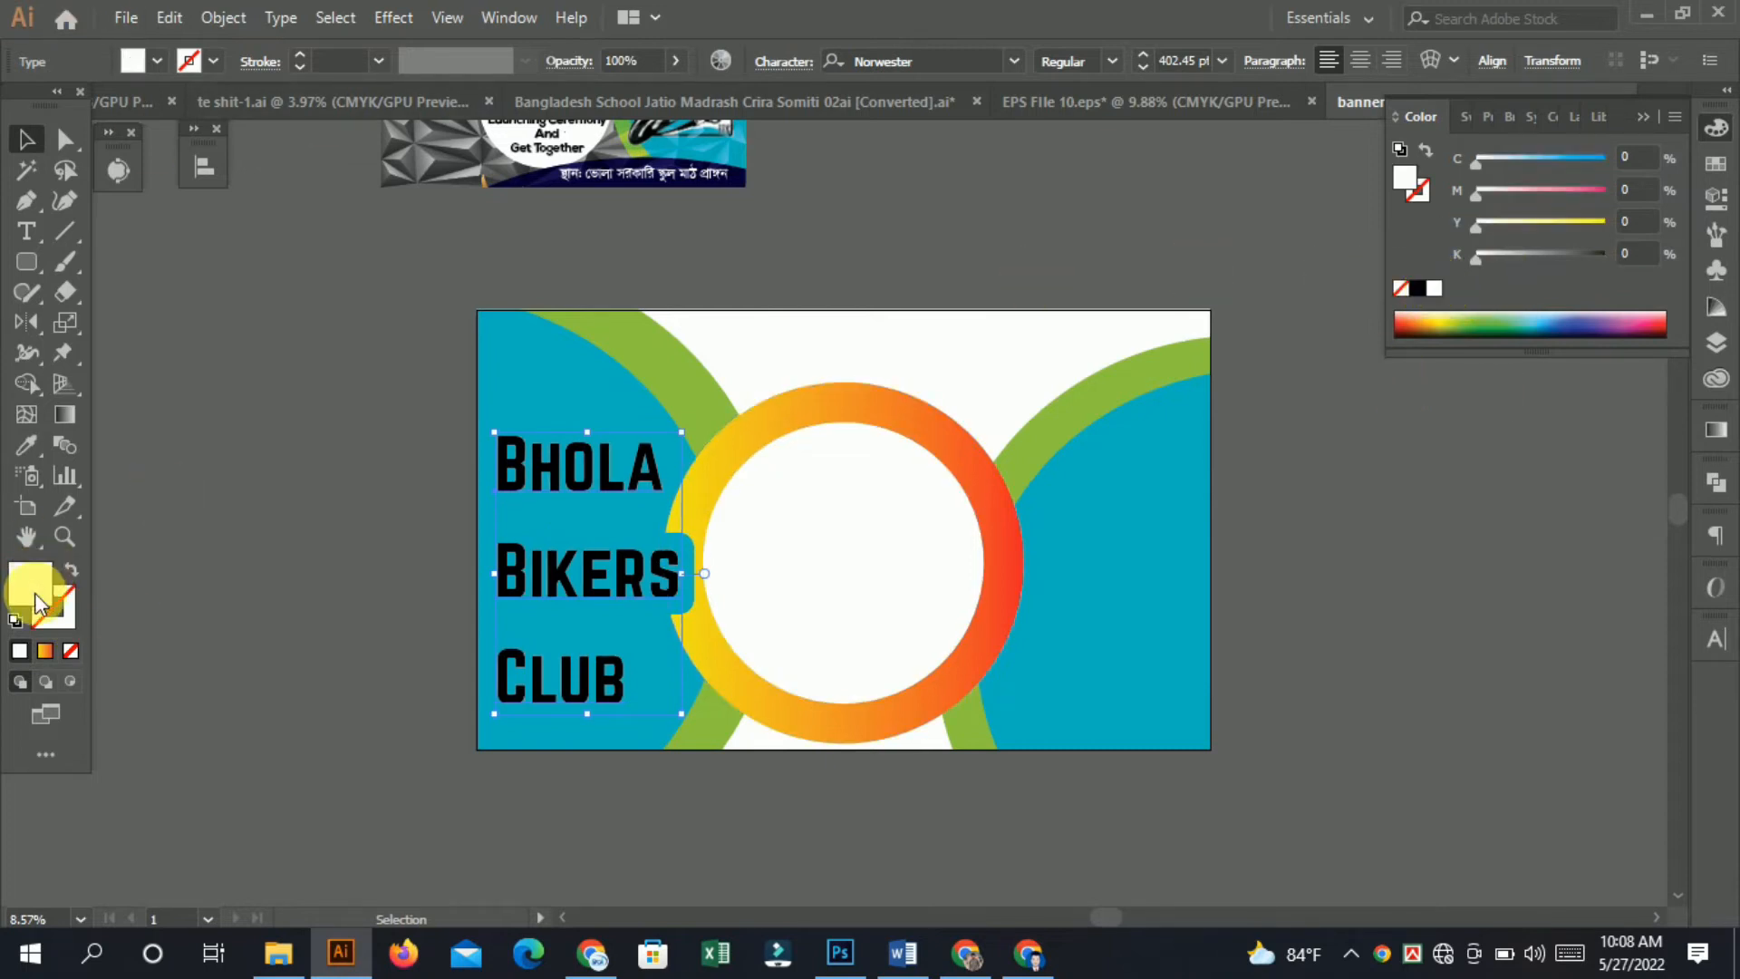
left_click(295, 52)
left_click(296, 53)
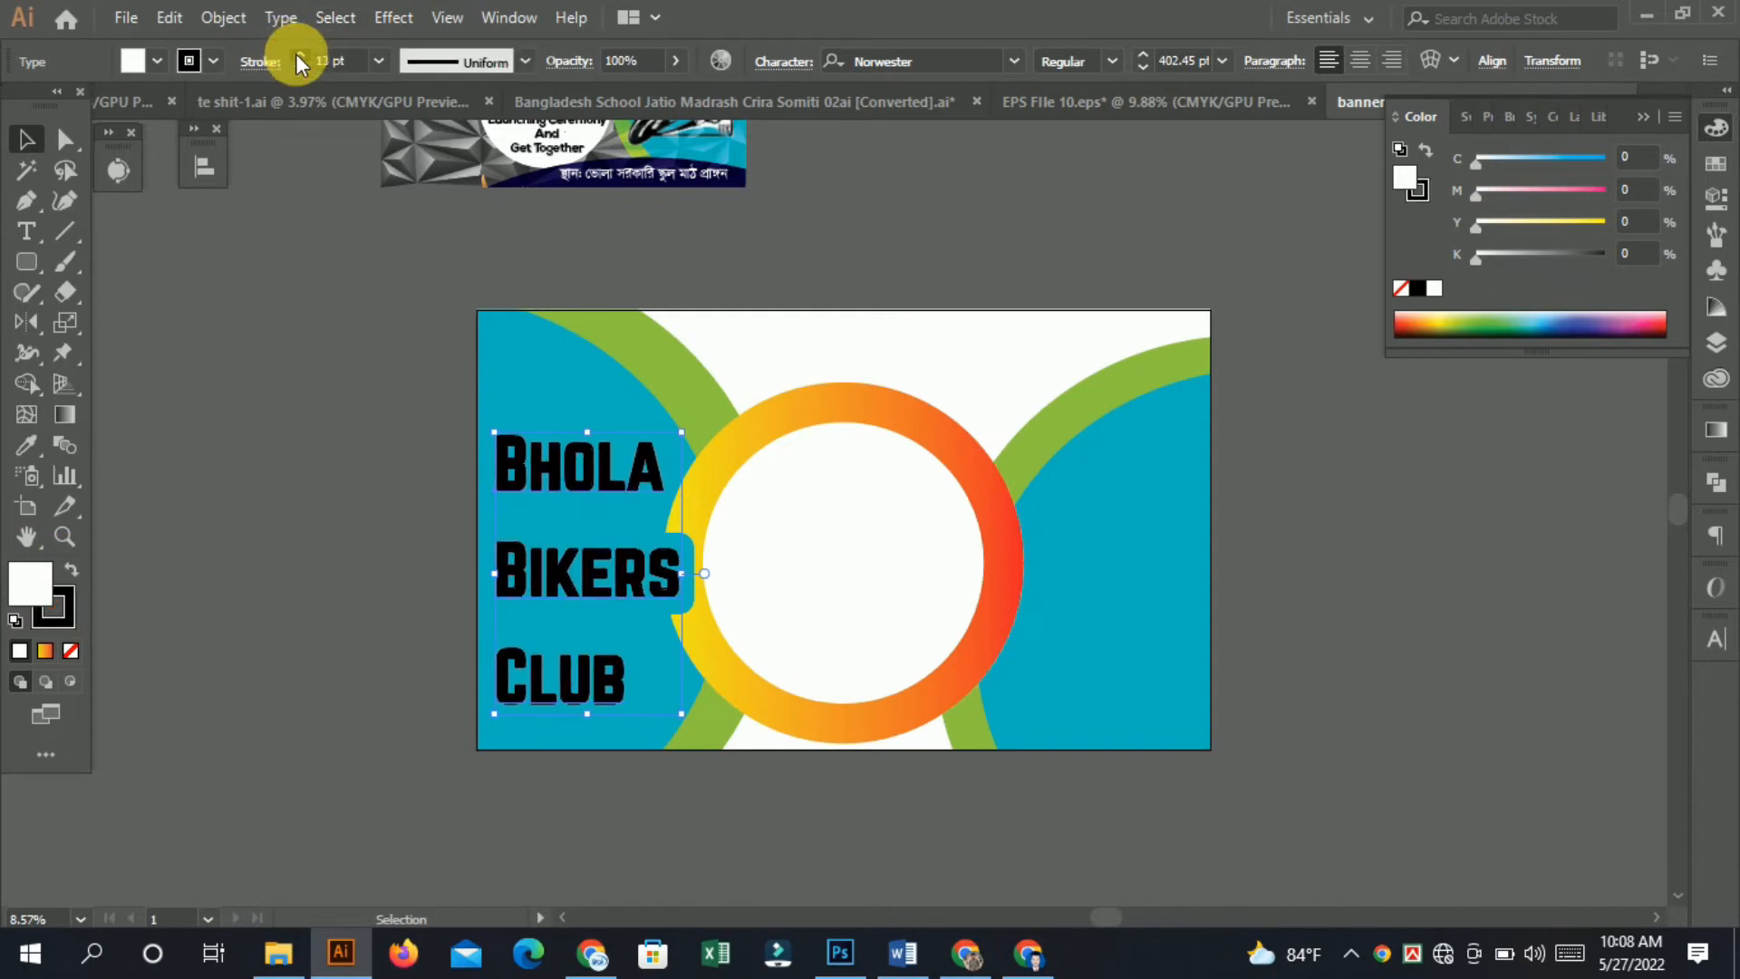
left_click(71, 605)
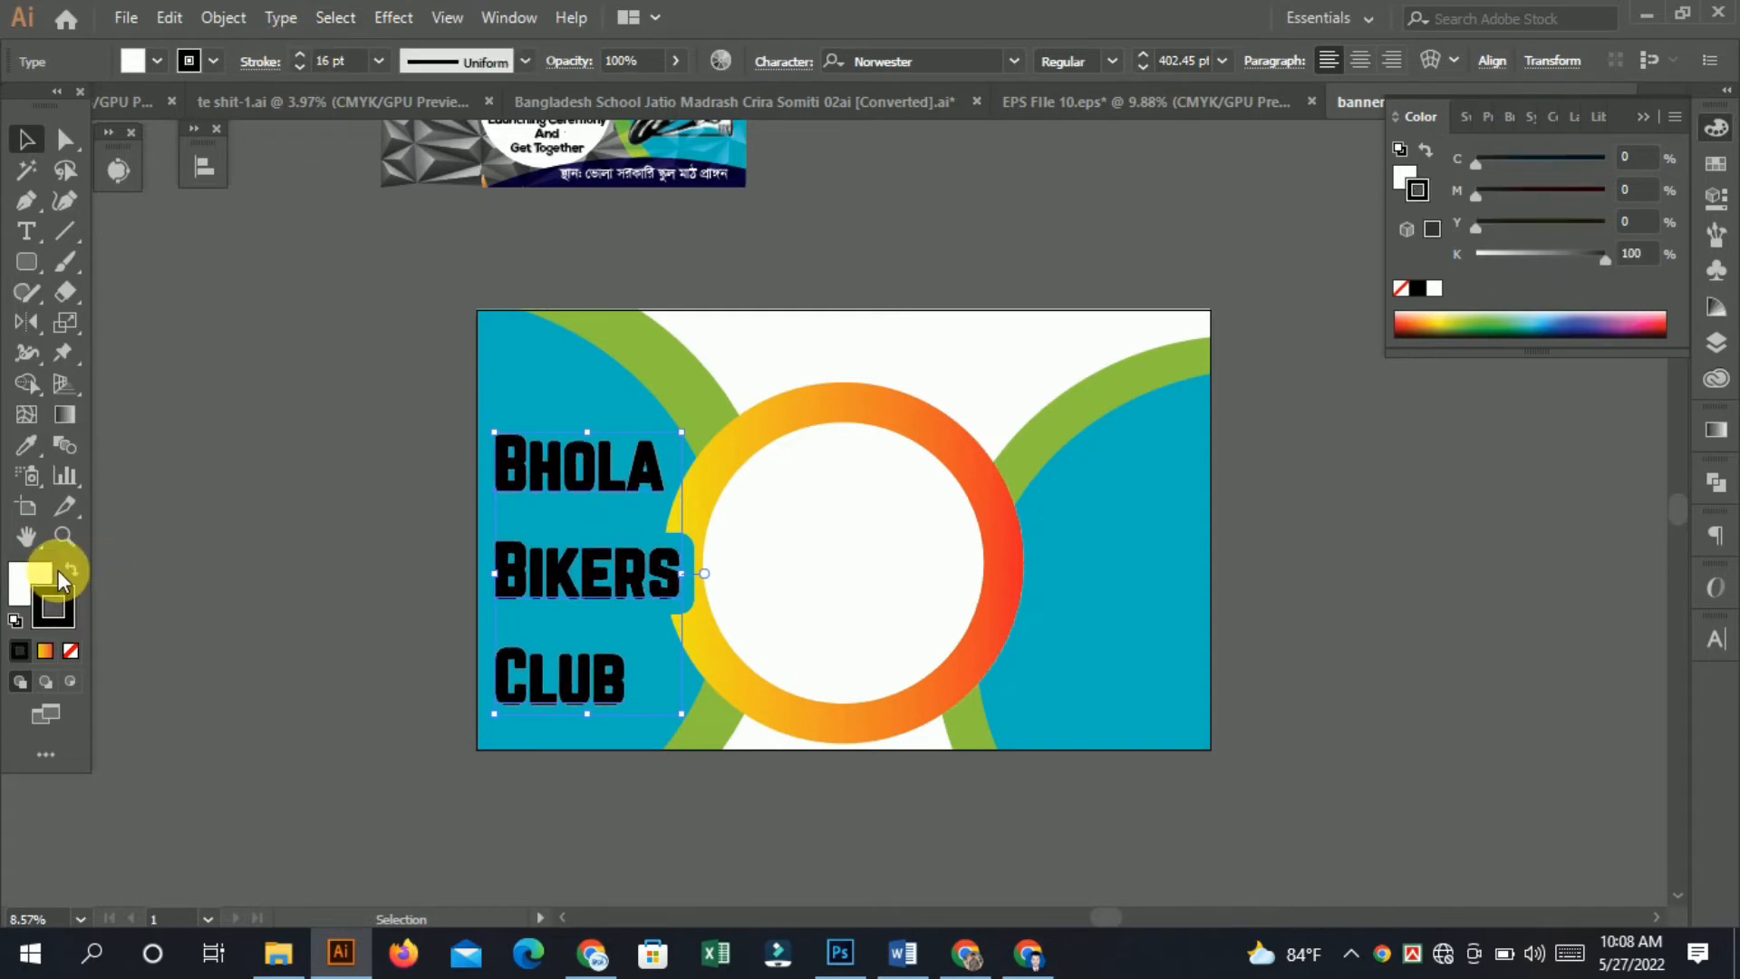
left_click(69, 570)
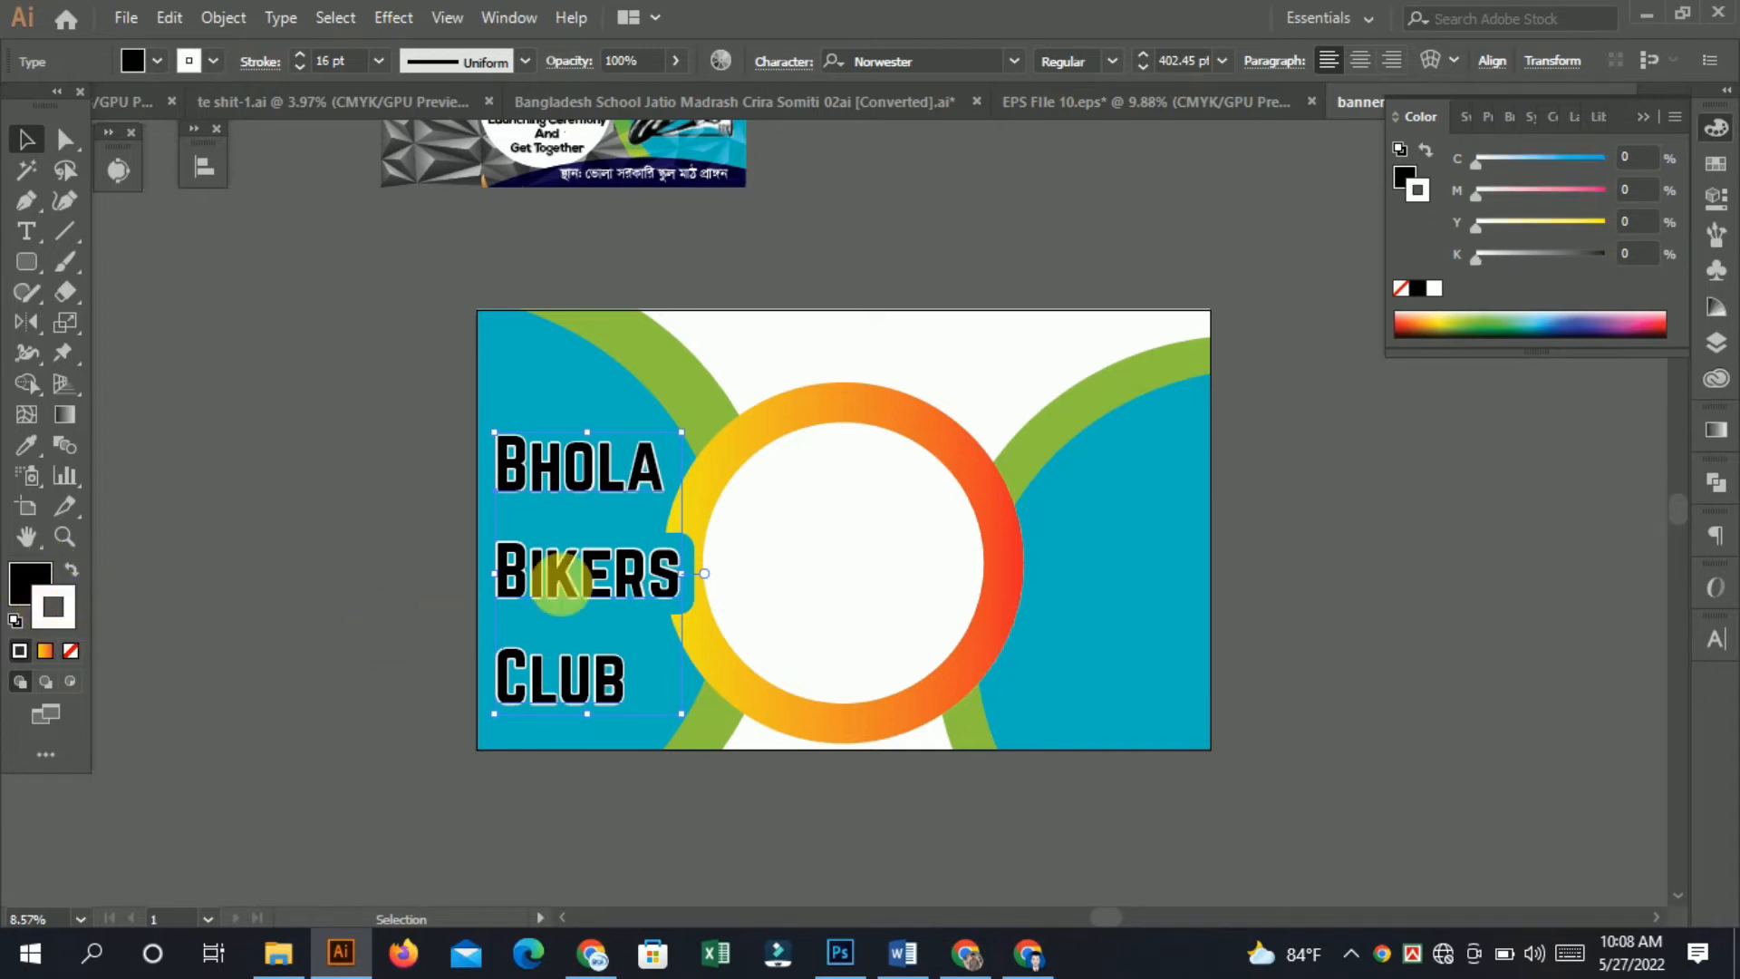
Try swapping the text's fill and stroke colors.
left_click_drag(456, 503, 603, 583)
left_click(659, 600)
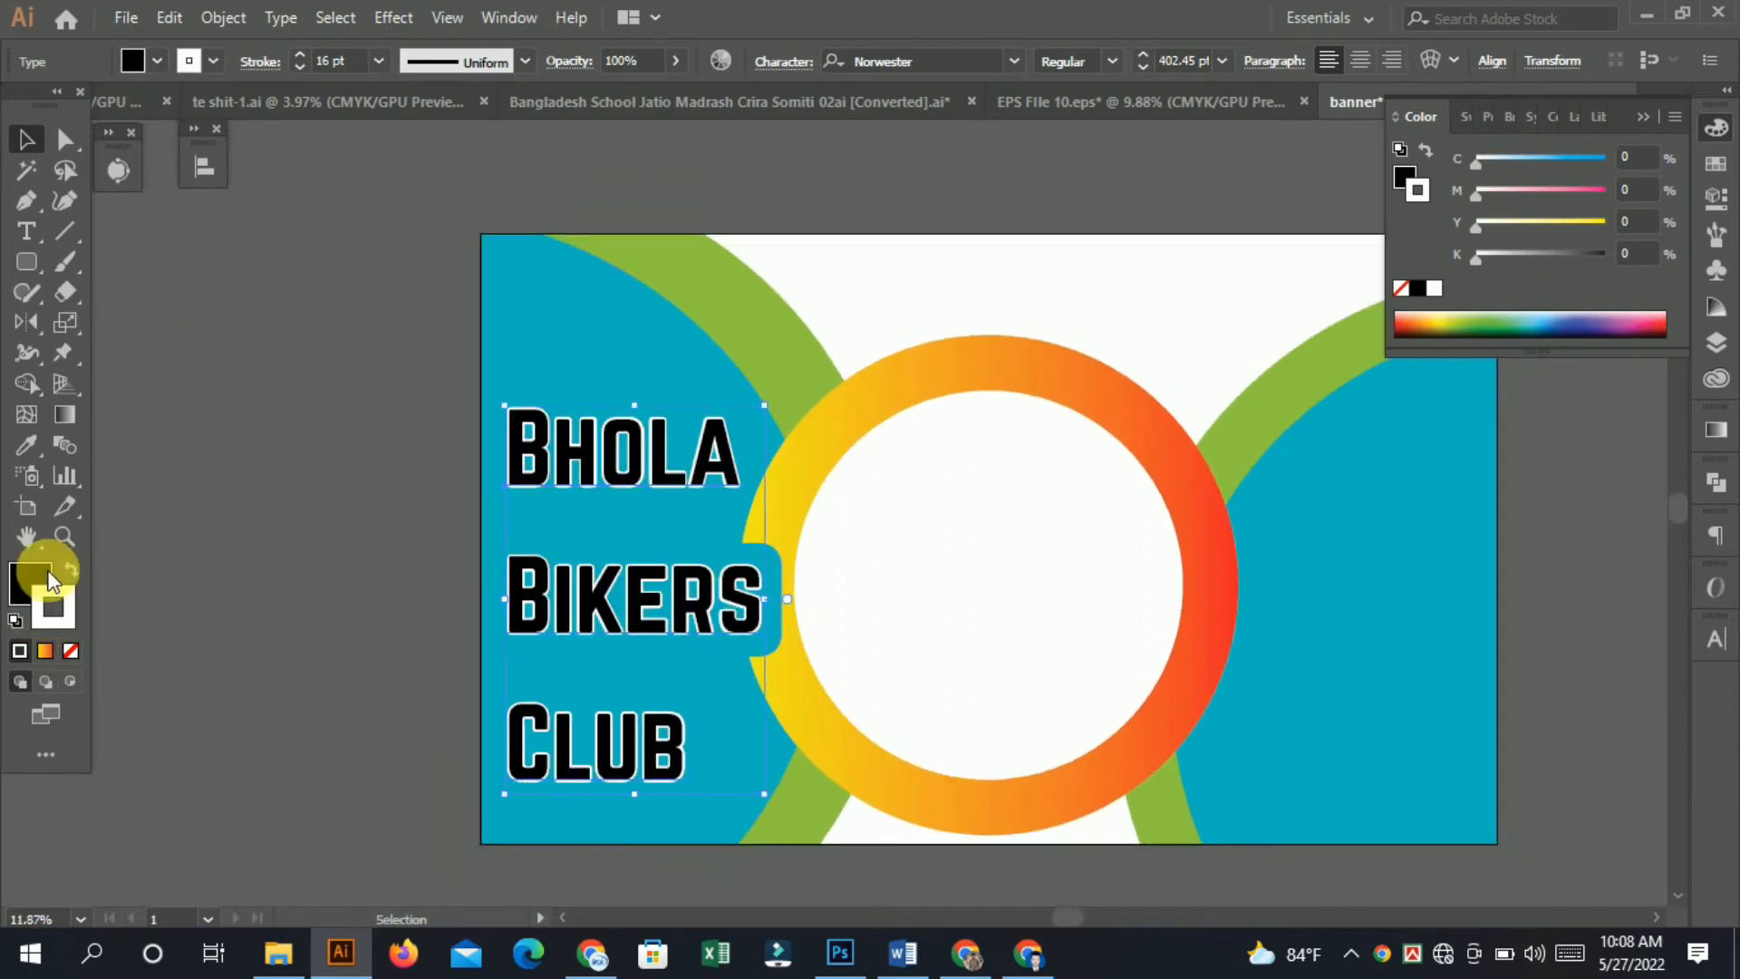
left_click(81, 580)
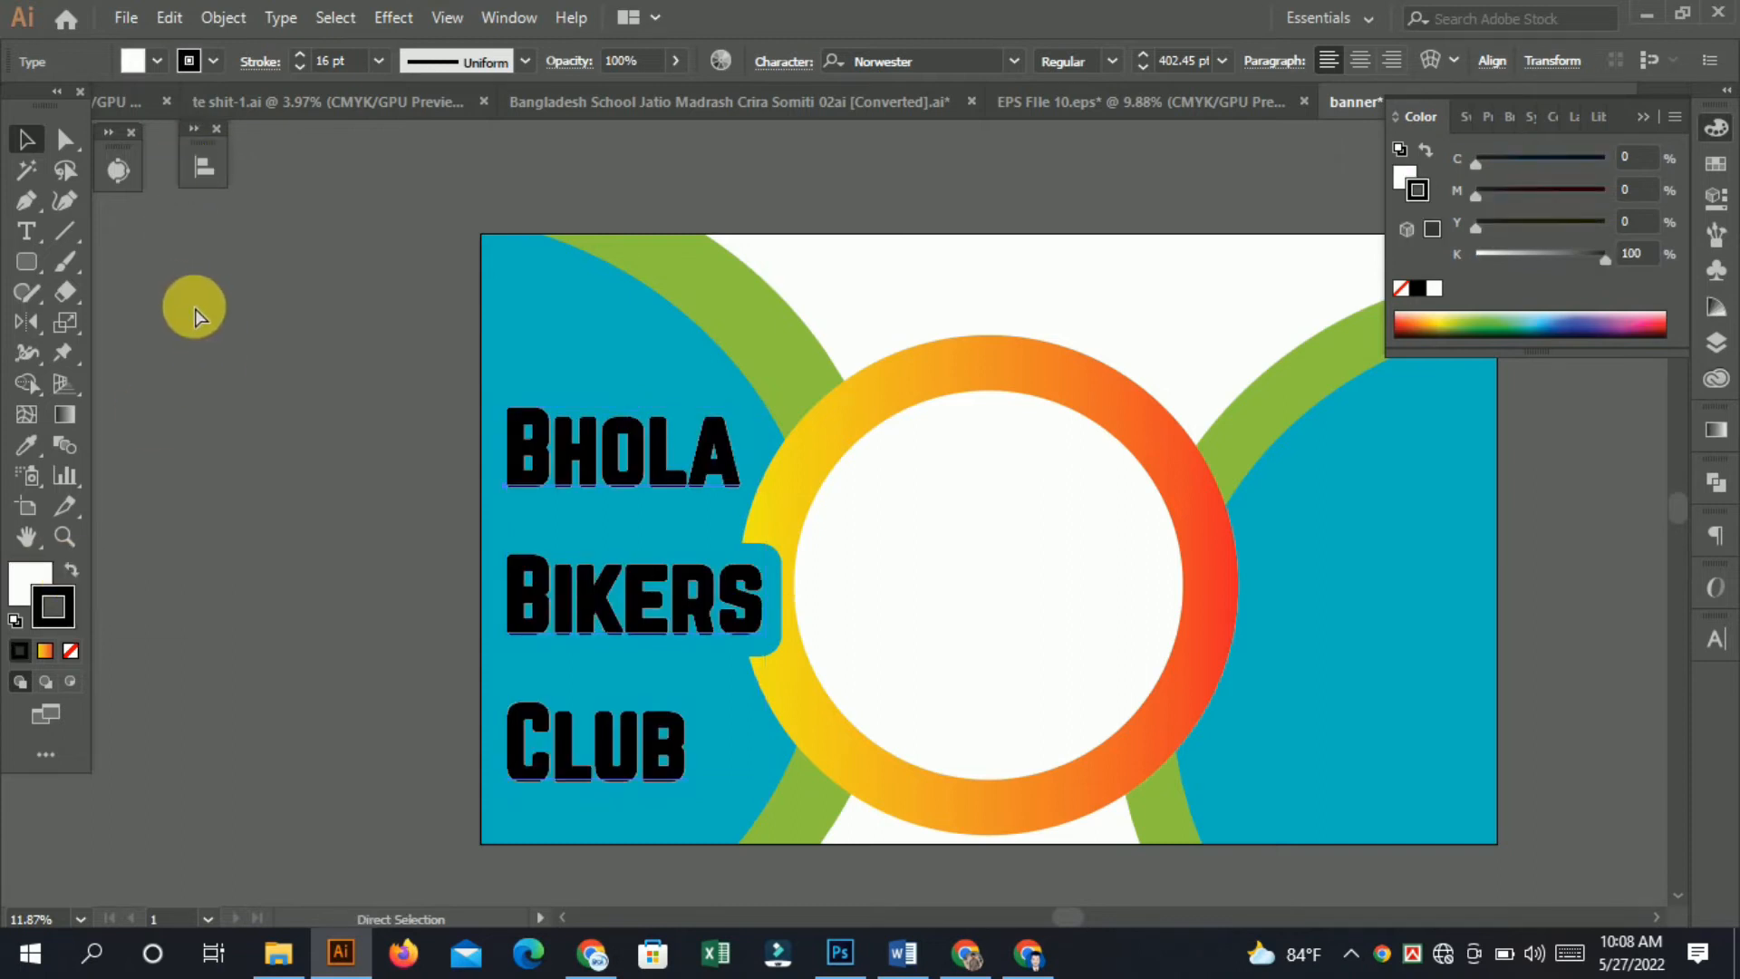
mouse_move(589, 457)
left_mouse_down()
mouse_move(1149, 621)
mouse_move(892, 571)
left_mouse_up()
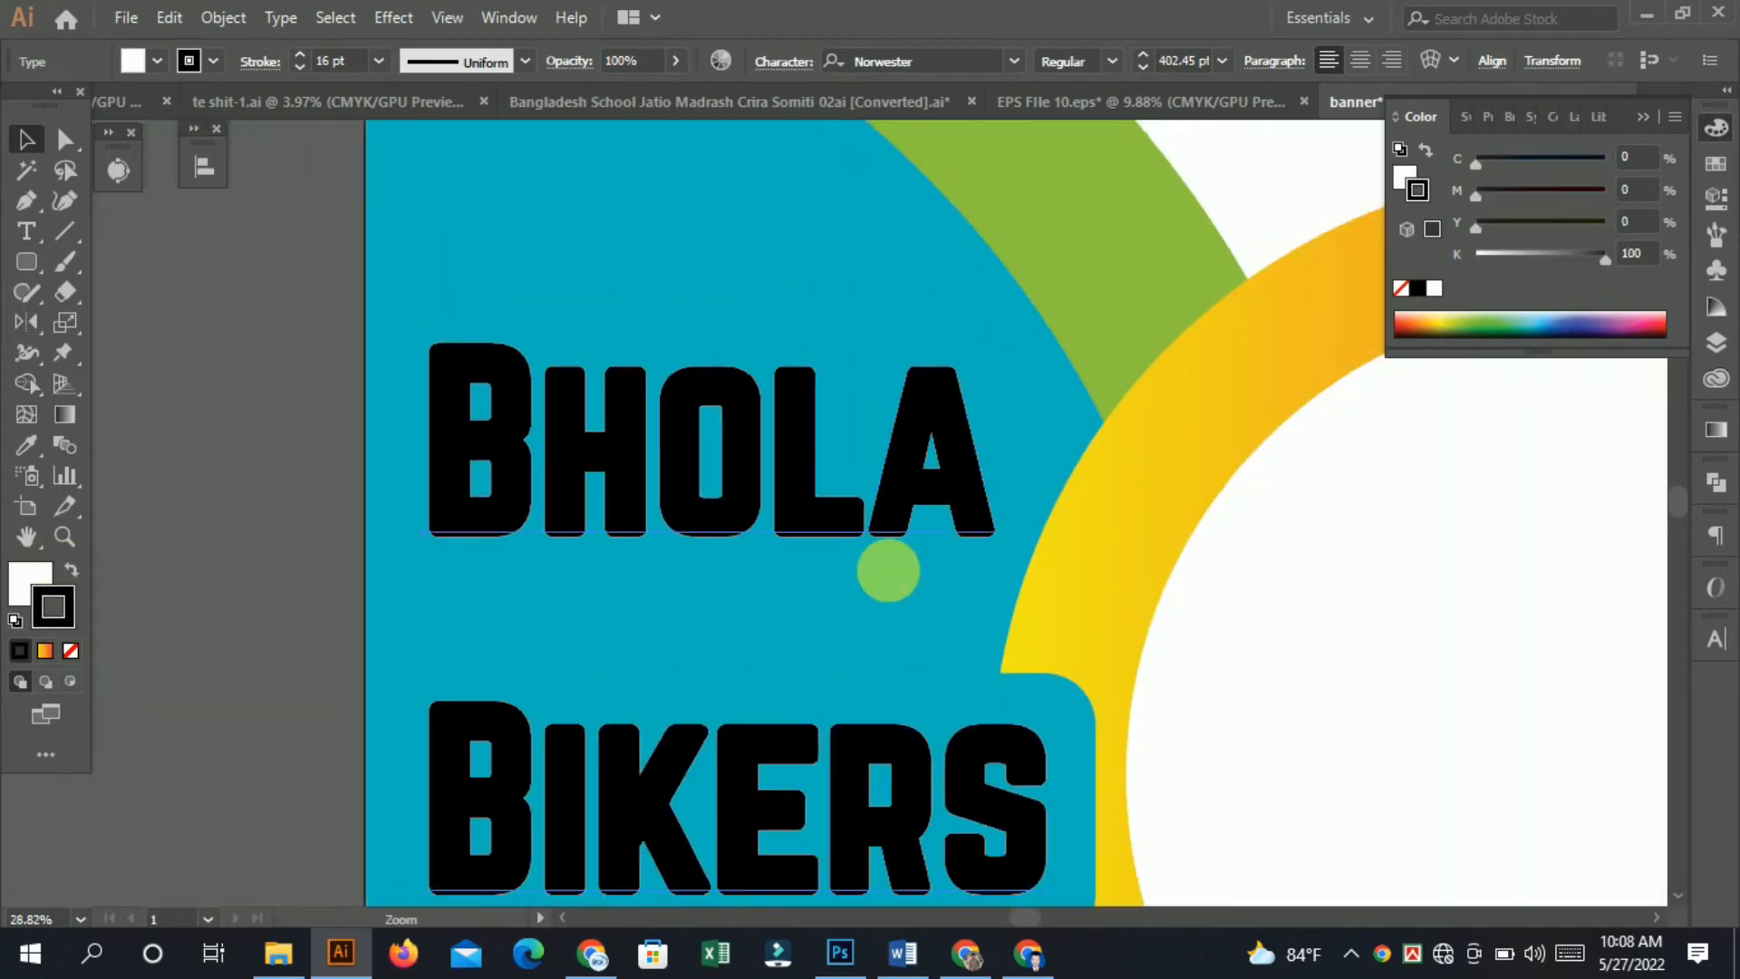
key("ctrl+z")
left_click(71, 650)
left_click_drag(661, 466, 264, 524)
key("ctrl+z")
mouse_move(845, 539)
left_mouse_down()
mouse_move(518, 470)
mouse_move(541, 472)
left_mouse_up()
left_click(524, 440)
left_click_drag(1206, 598, 788, 525)
left_click_drag(605, 508, 693, 521)
left_click_drag(743, 528, 748, 700)
left_click_drag(886, 679, 834, 551)
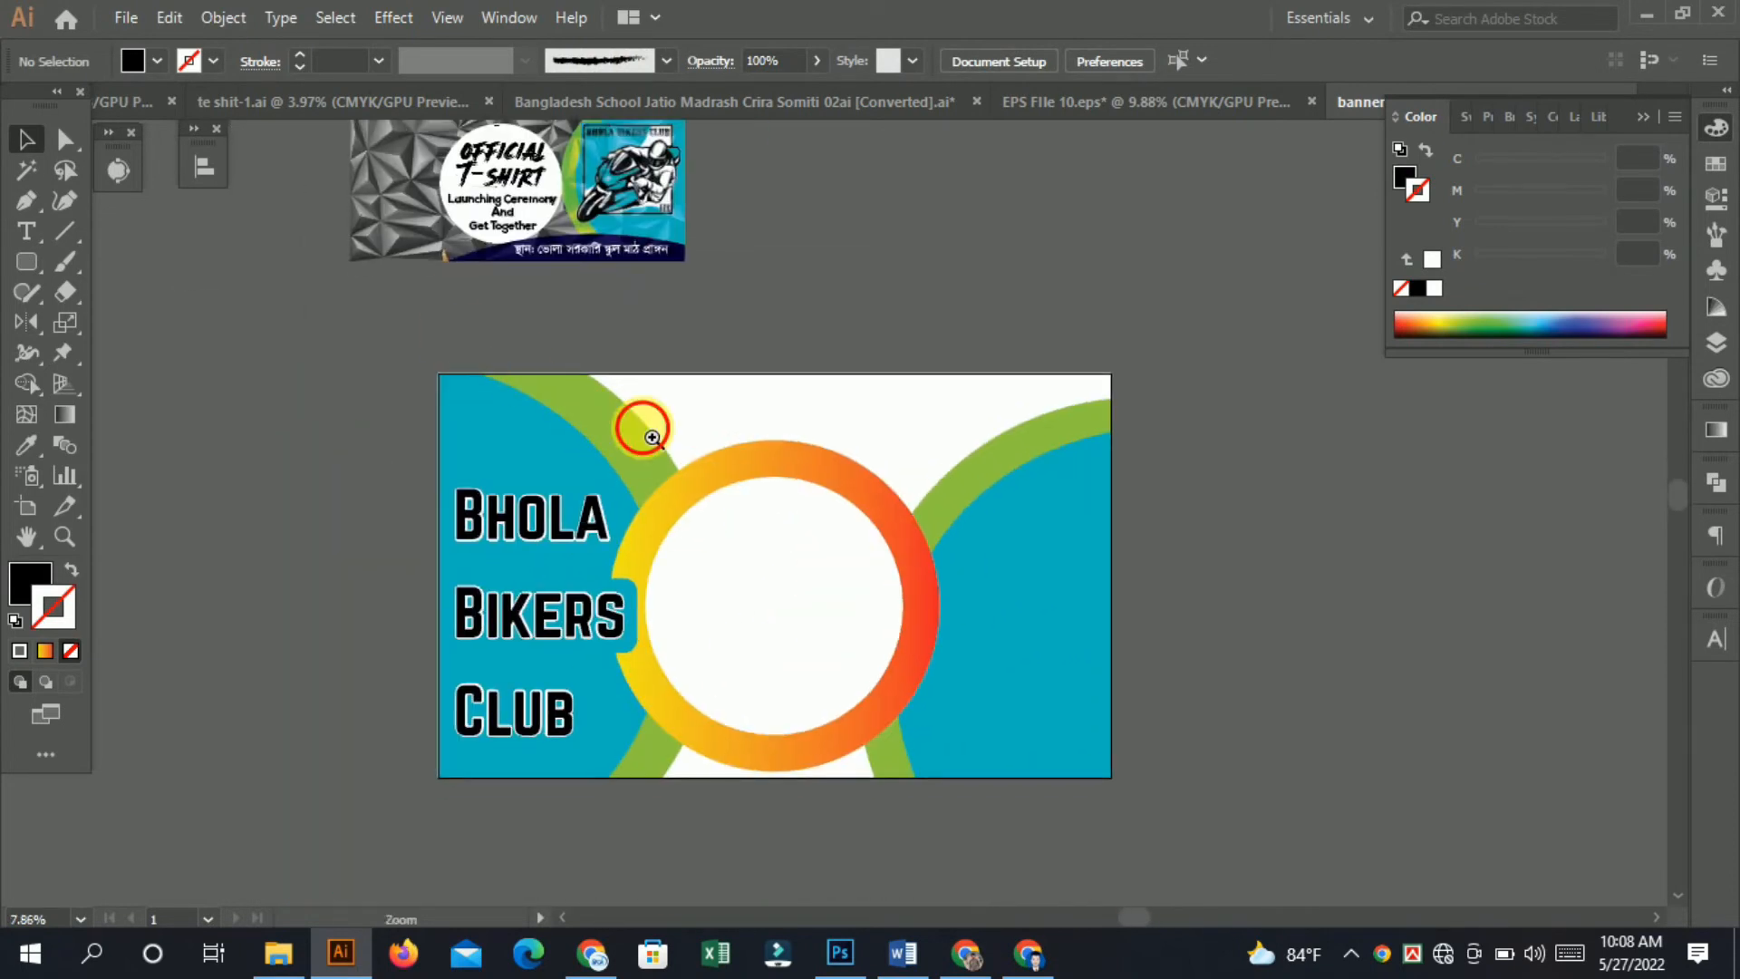
Move the OFFICIAL T-SHIRT text out of the reference and duplicate the Bhola Bikers Club text onto the pasteboard.
left_click_drag(651, 435, 691, 442)
left_click_drag(629, 334, 578, 498)
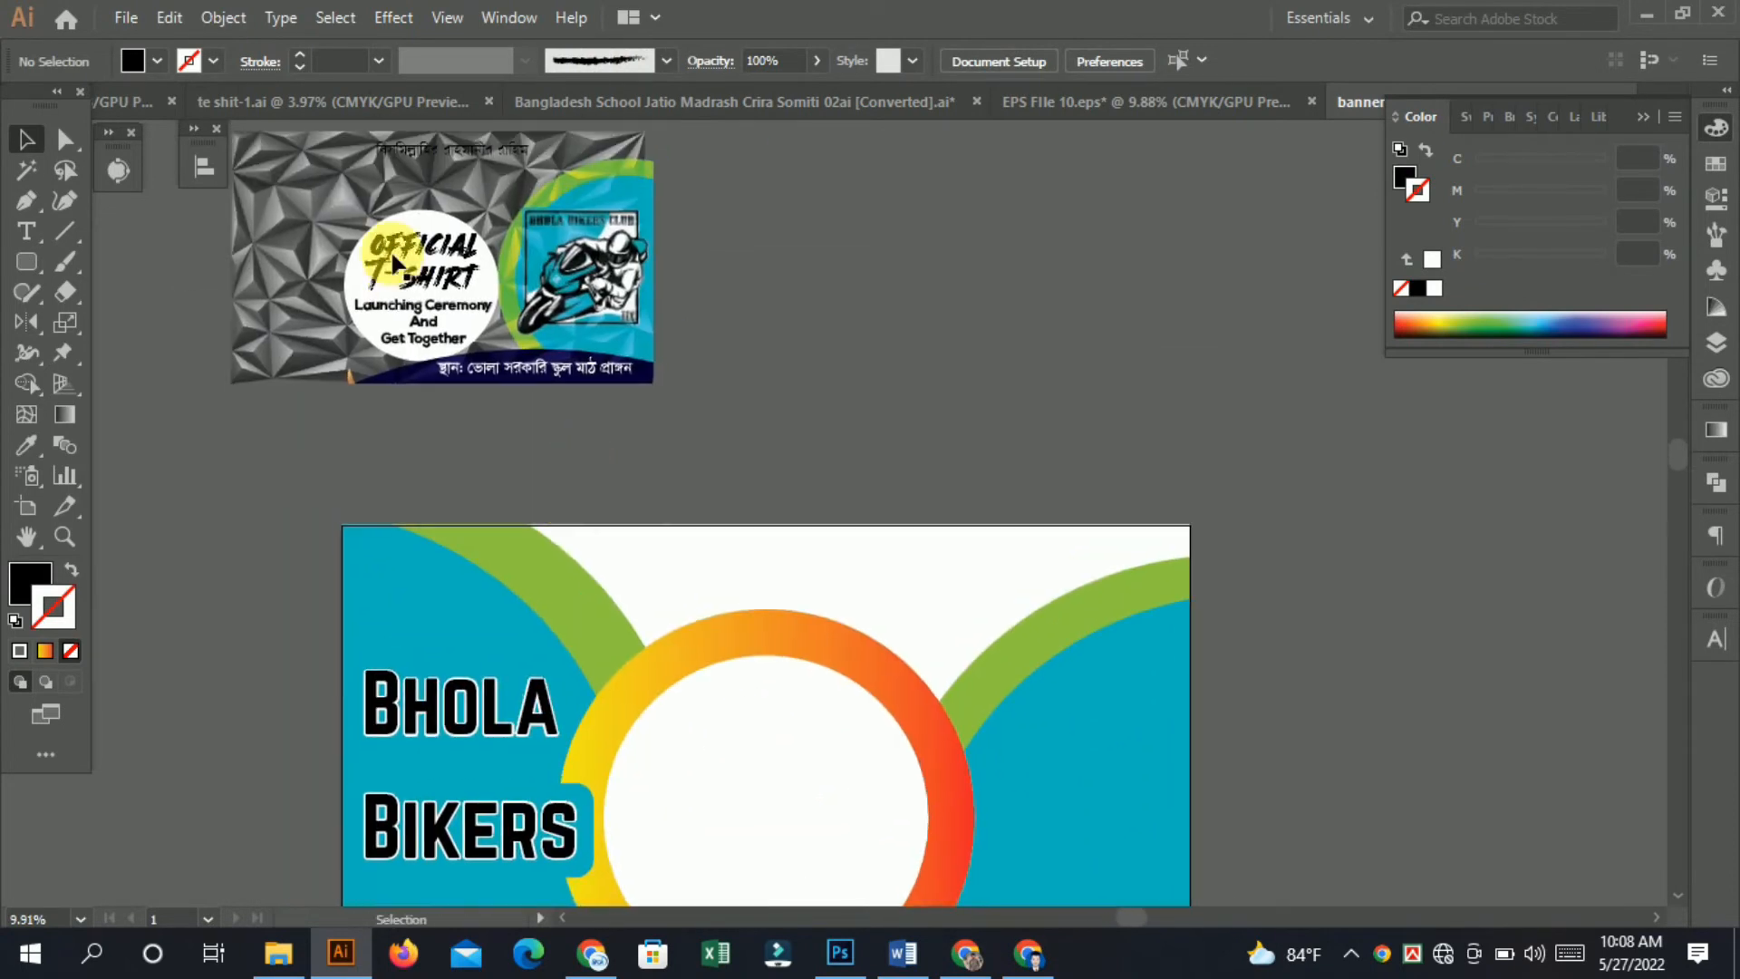
left_click_drag(883, 312, 895, 399)
left_click_drag(535, 699, 1406, 439)
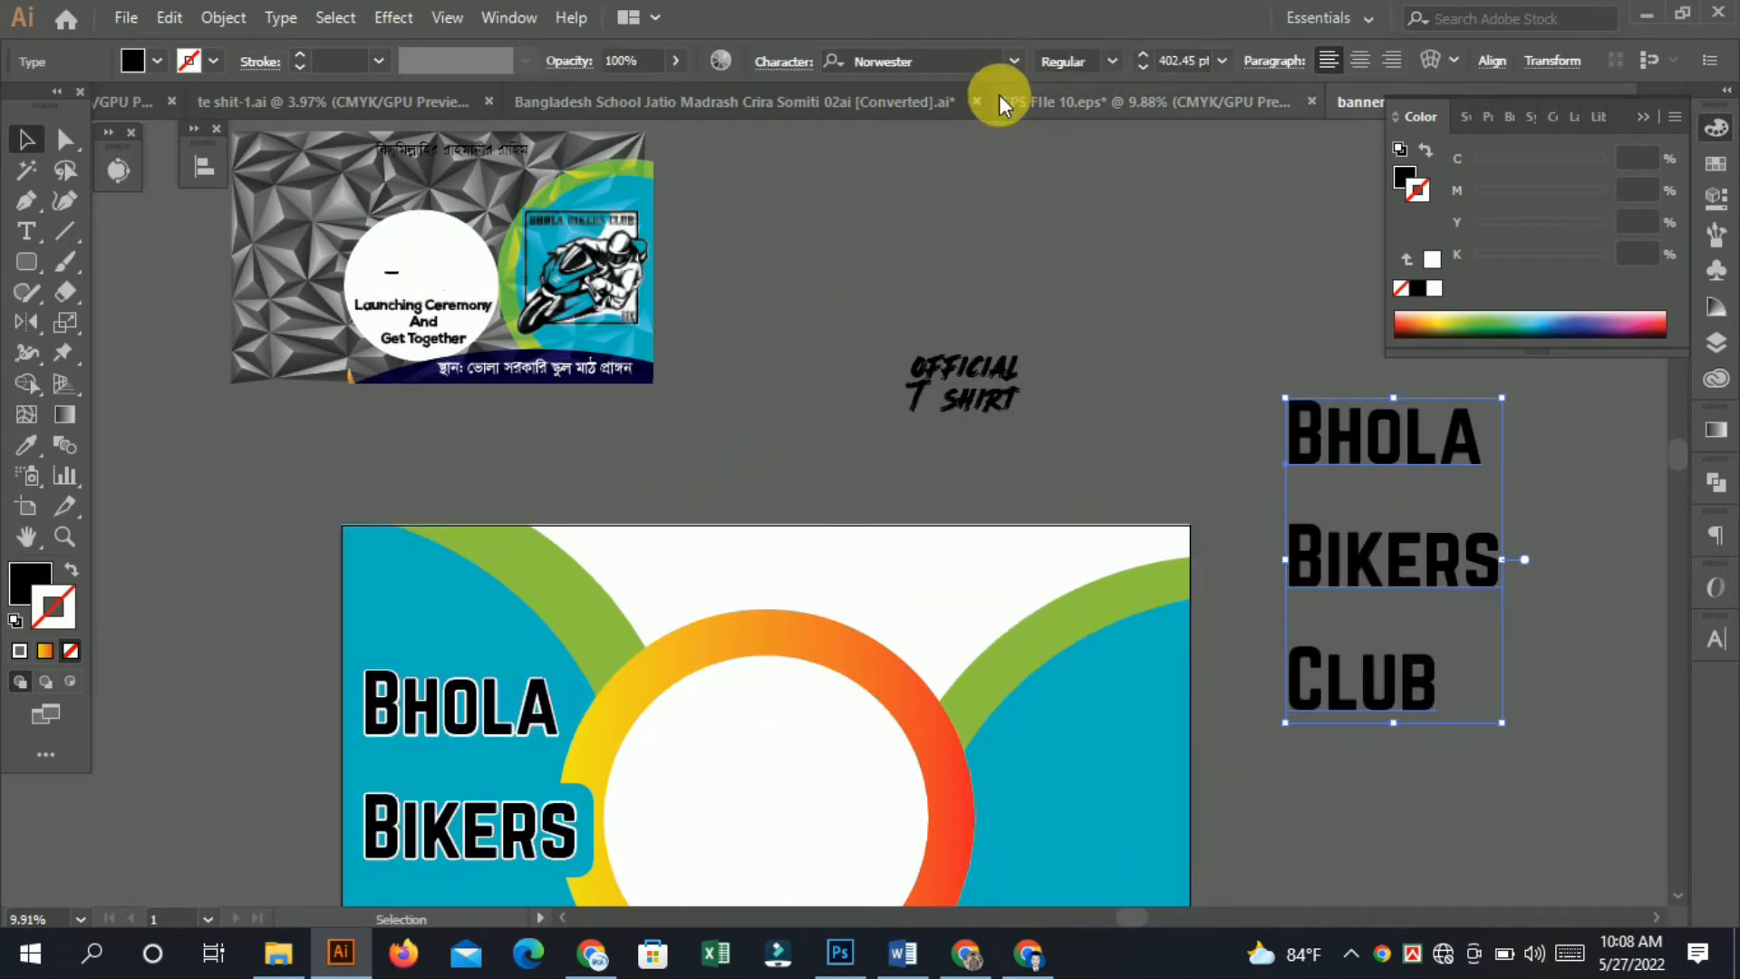
Try out a series of different fonts on the duplicated Bhola Bikers Club text.
left_click(946, 72)
key("Down")
key("Down")
key("Down")
key("Down")
key("Down")
key("Down")
key("Down")
key("Down")
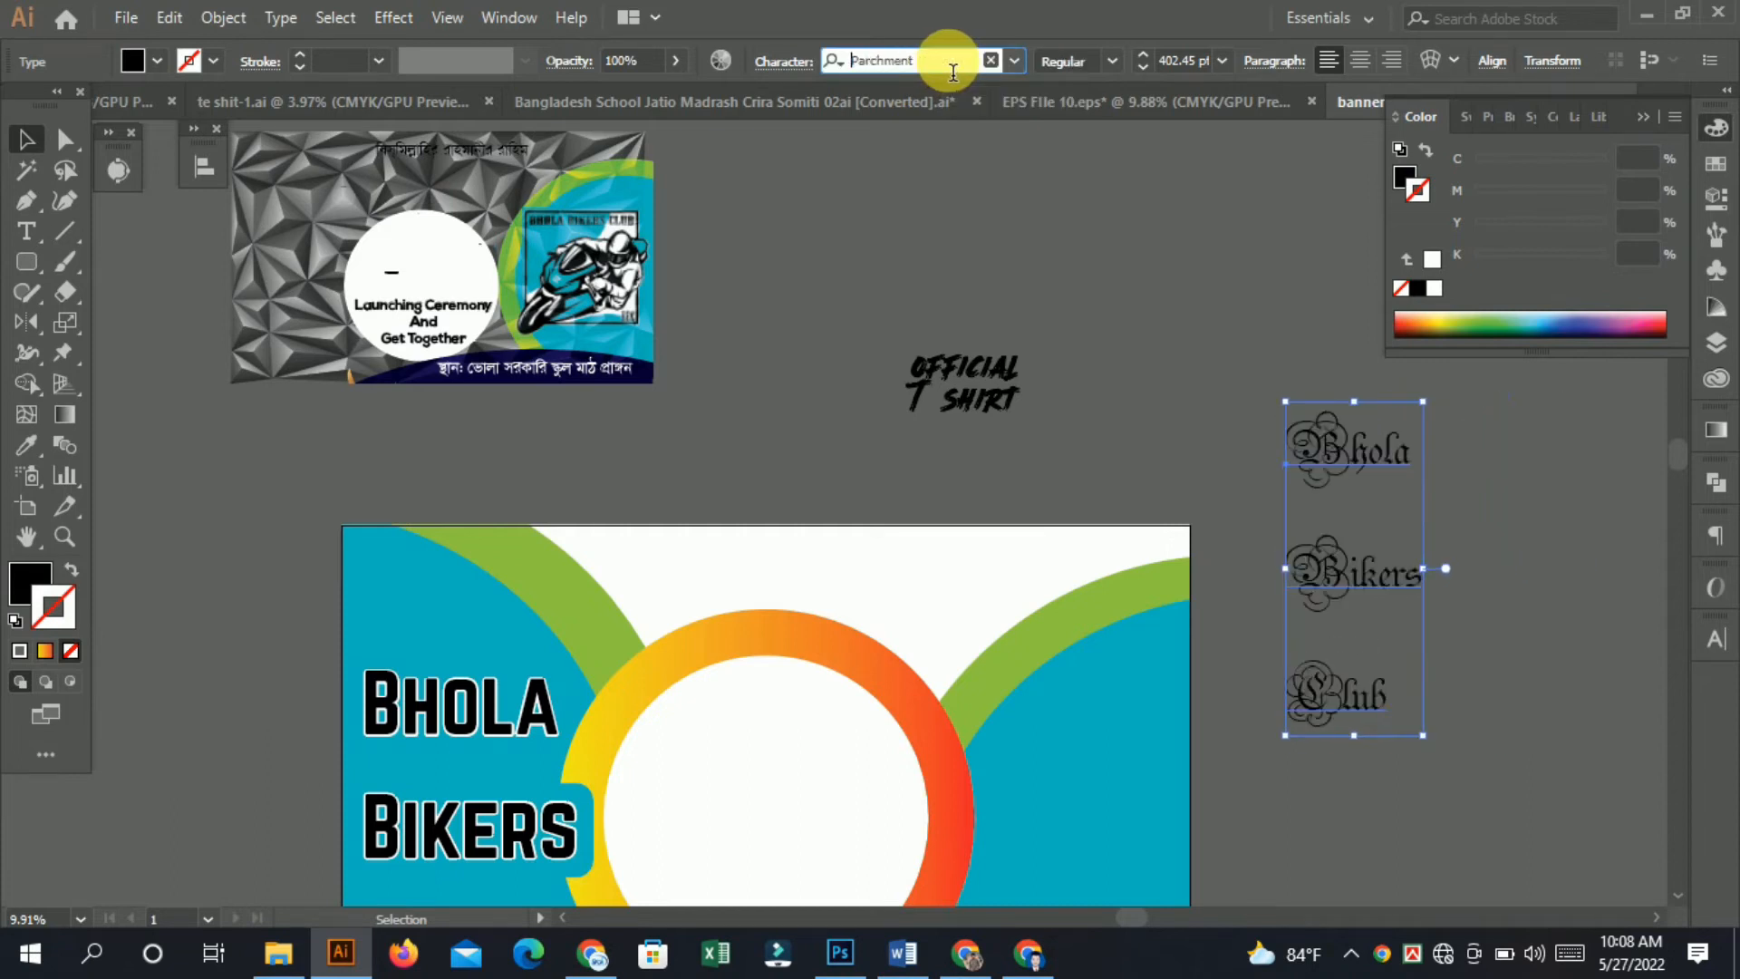
key("Down")
key("Down")
key("Down")
key("Down")
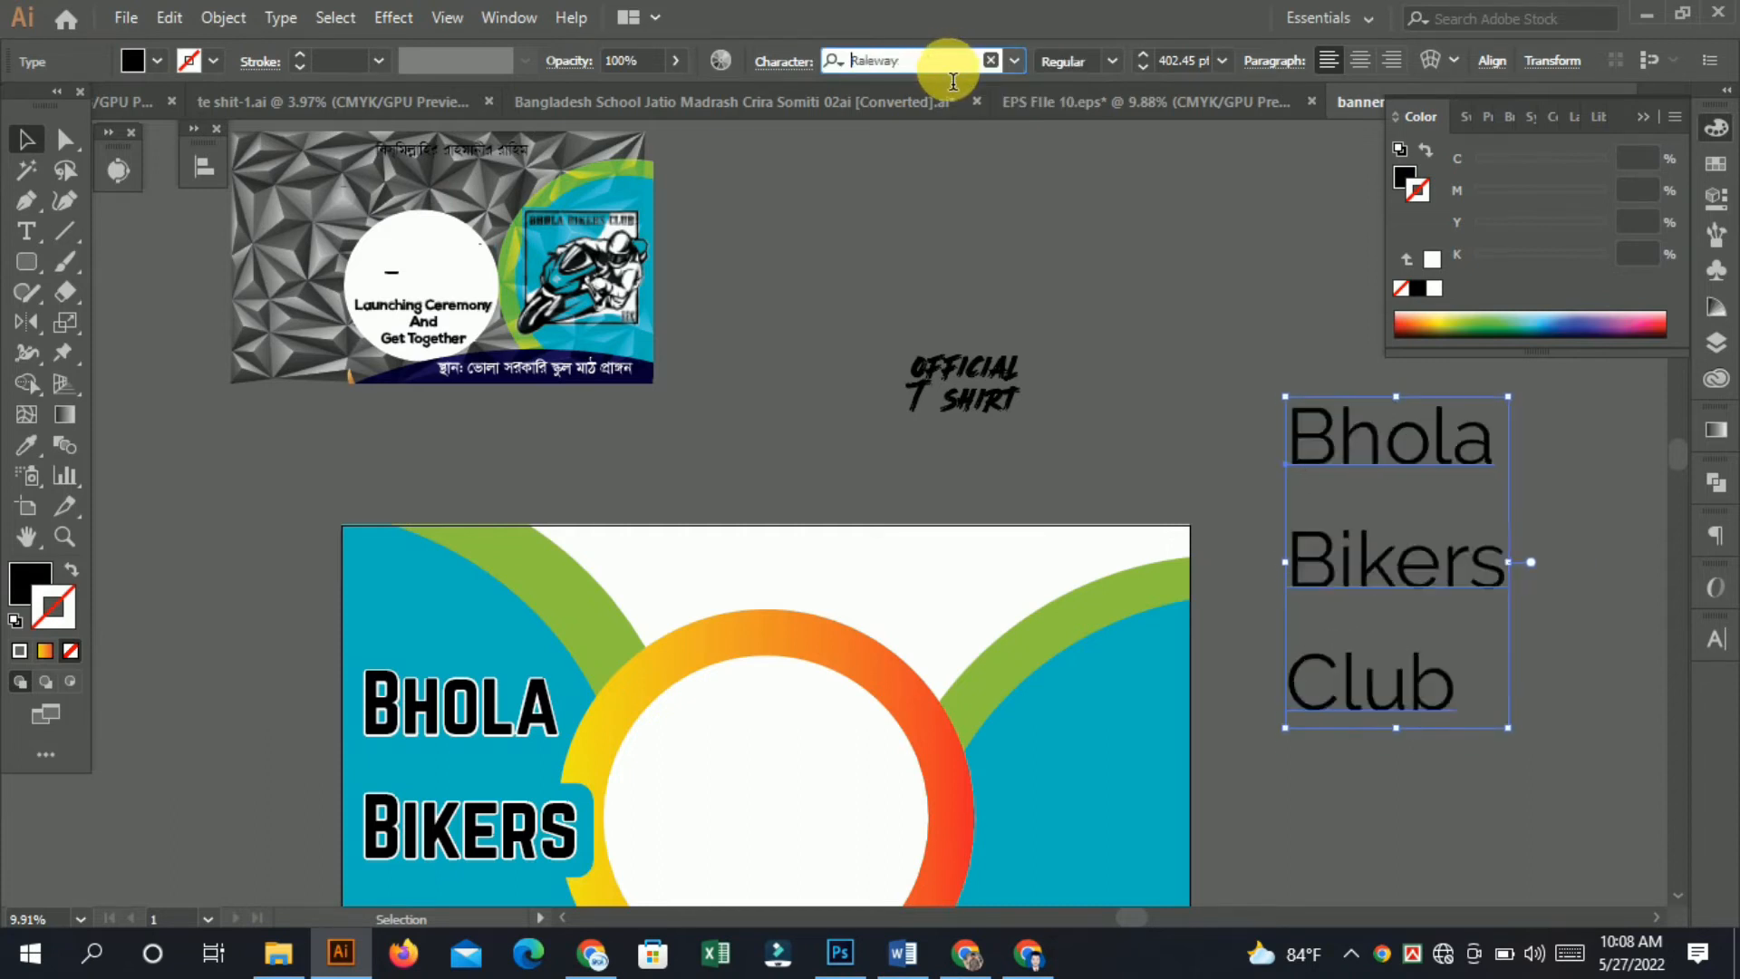
key("Down")
key("Down")
key("Down")
key("Down")
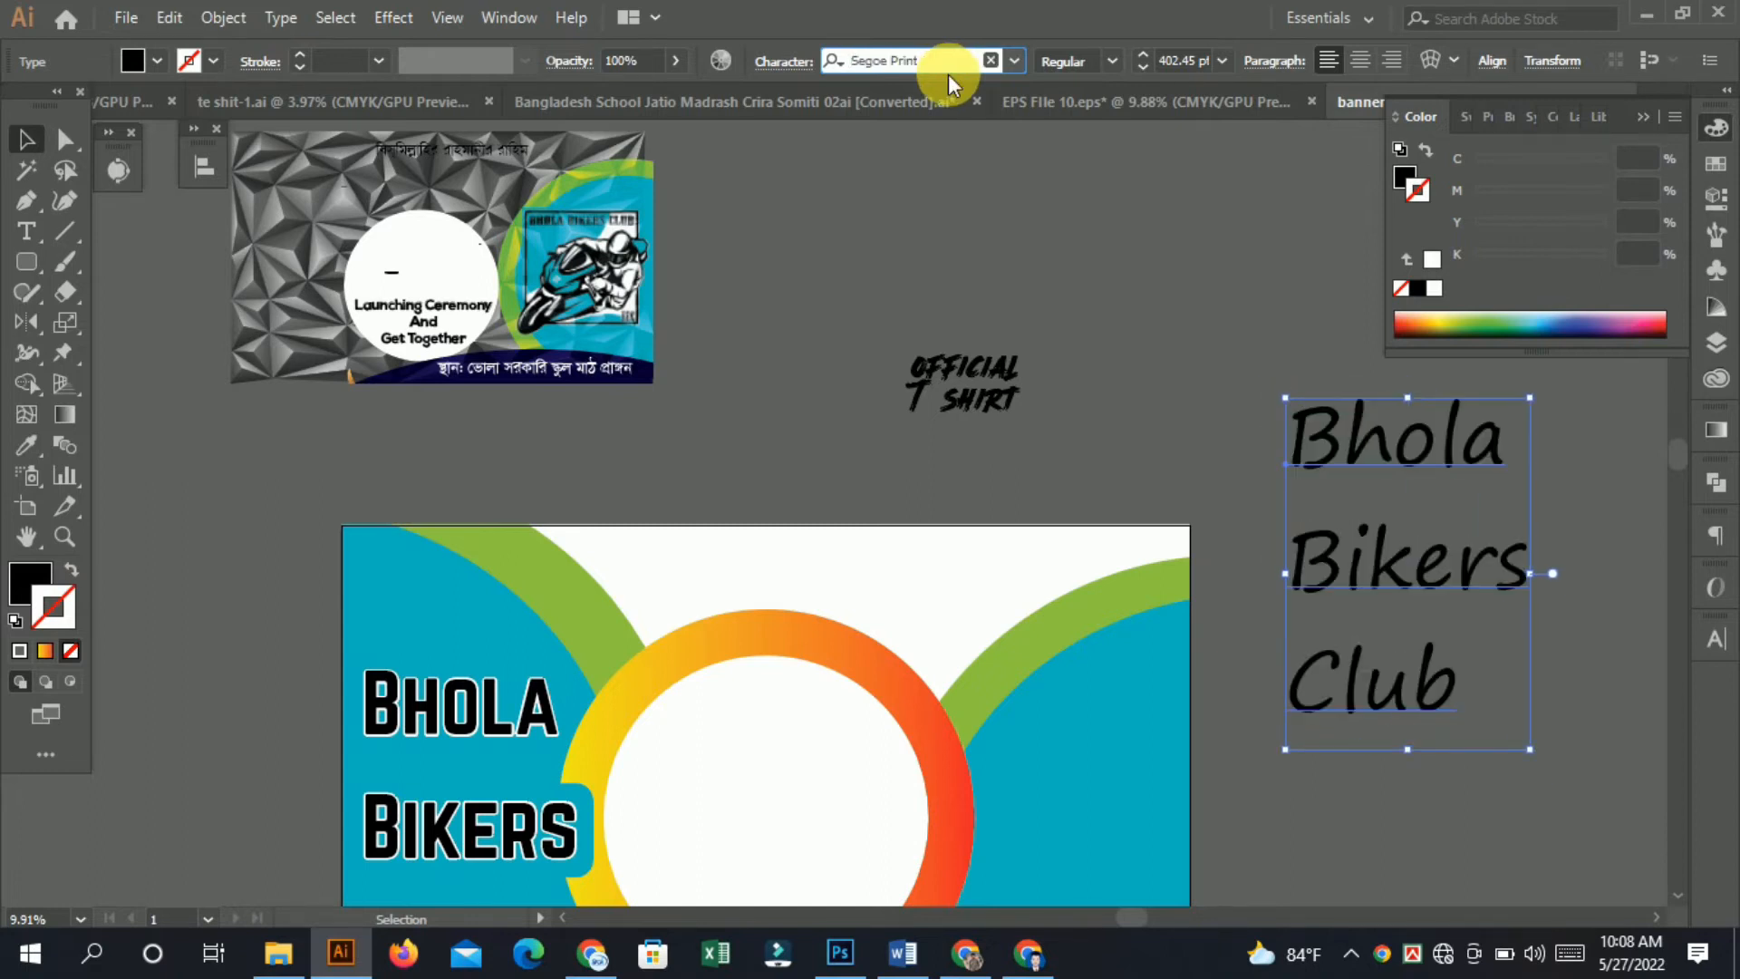
key("Down")
key("Down")
key("Down")
key("Down")
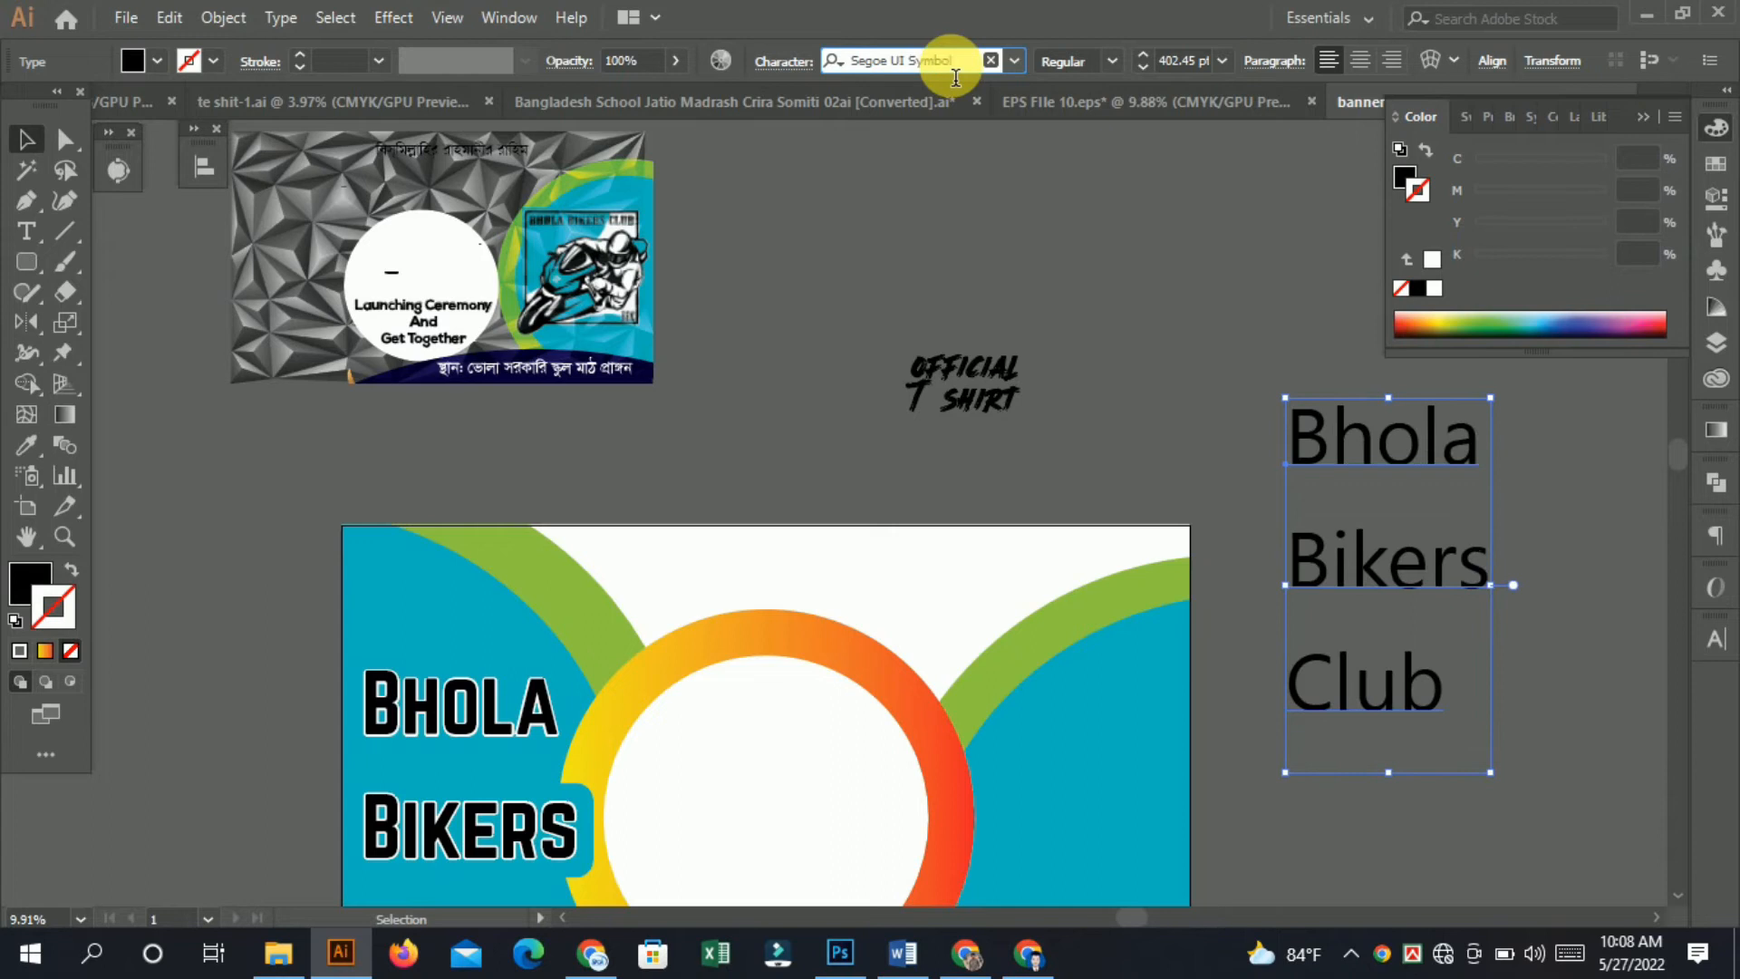
key("Down")
key("Down")
key("Down")
key("Down")
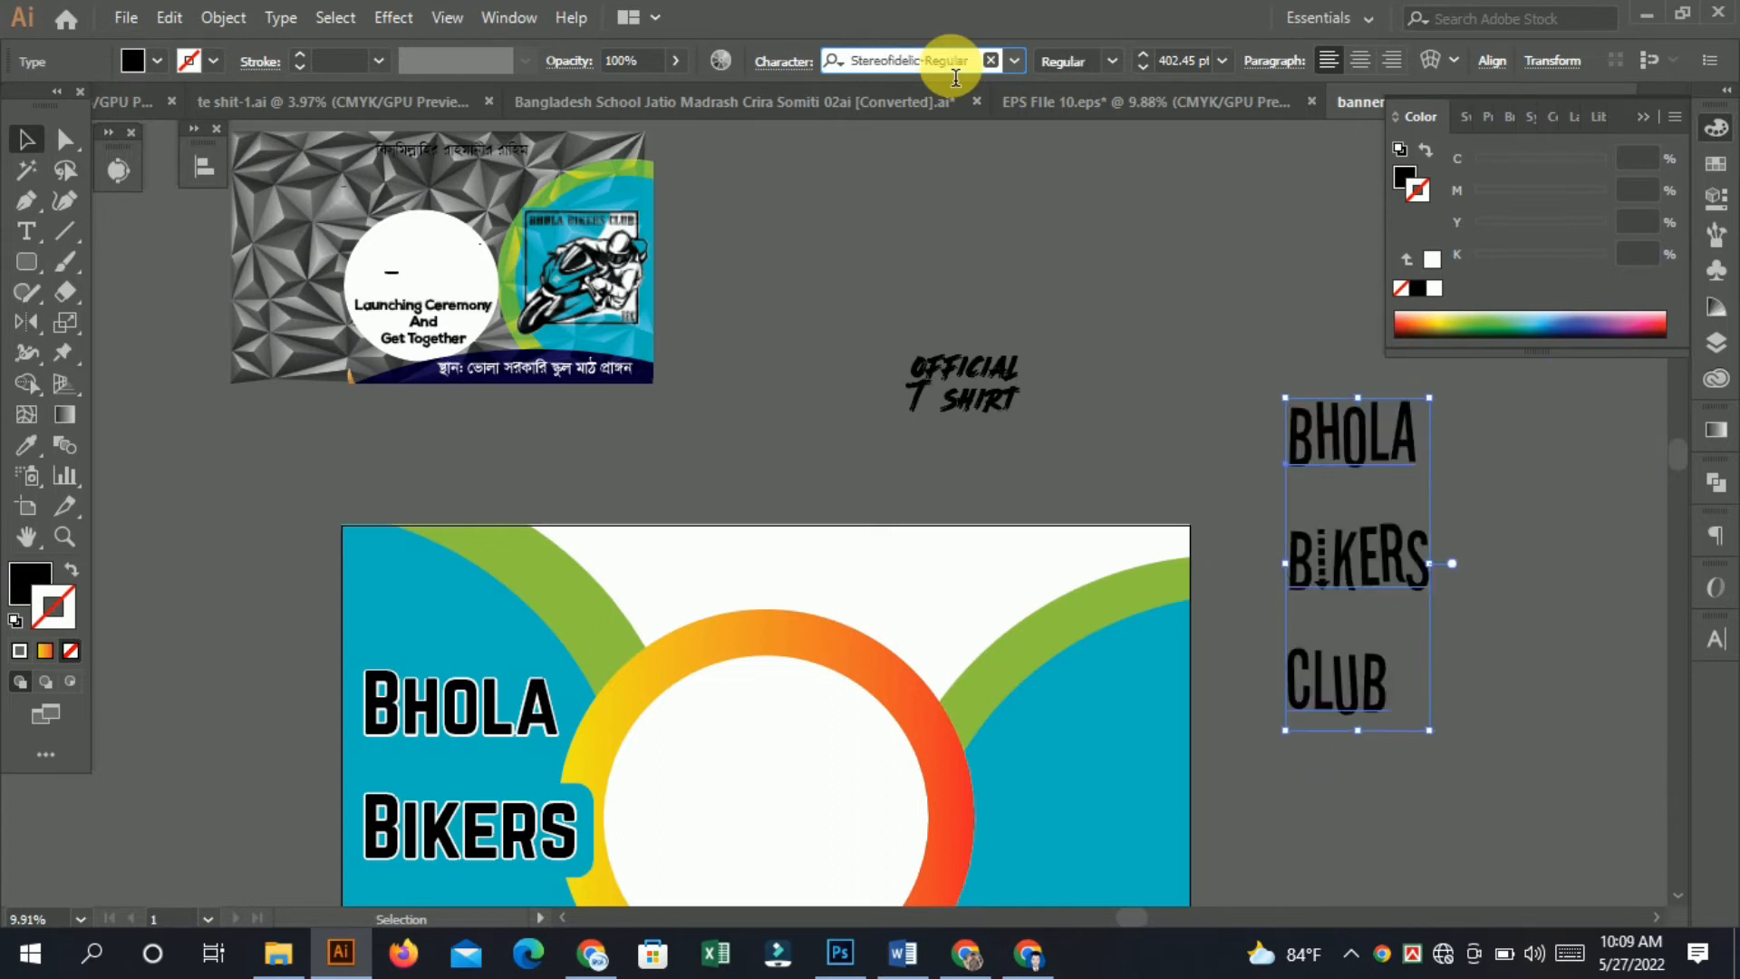
key("Down")
key("Down")
key("Down")
key("Down")
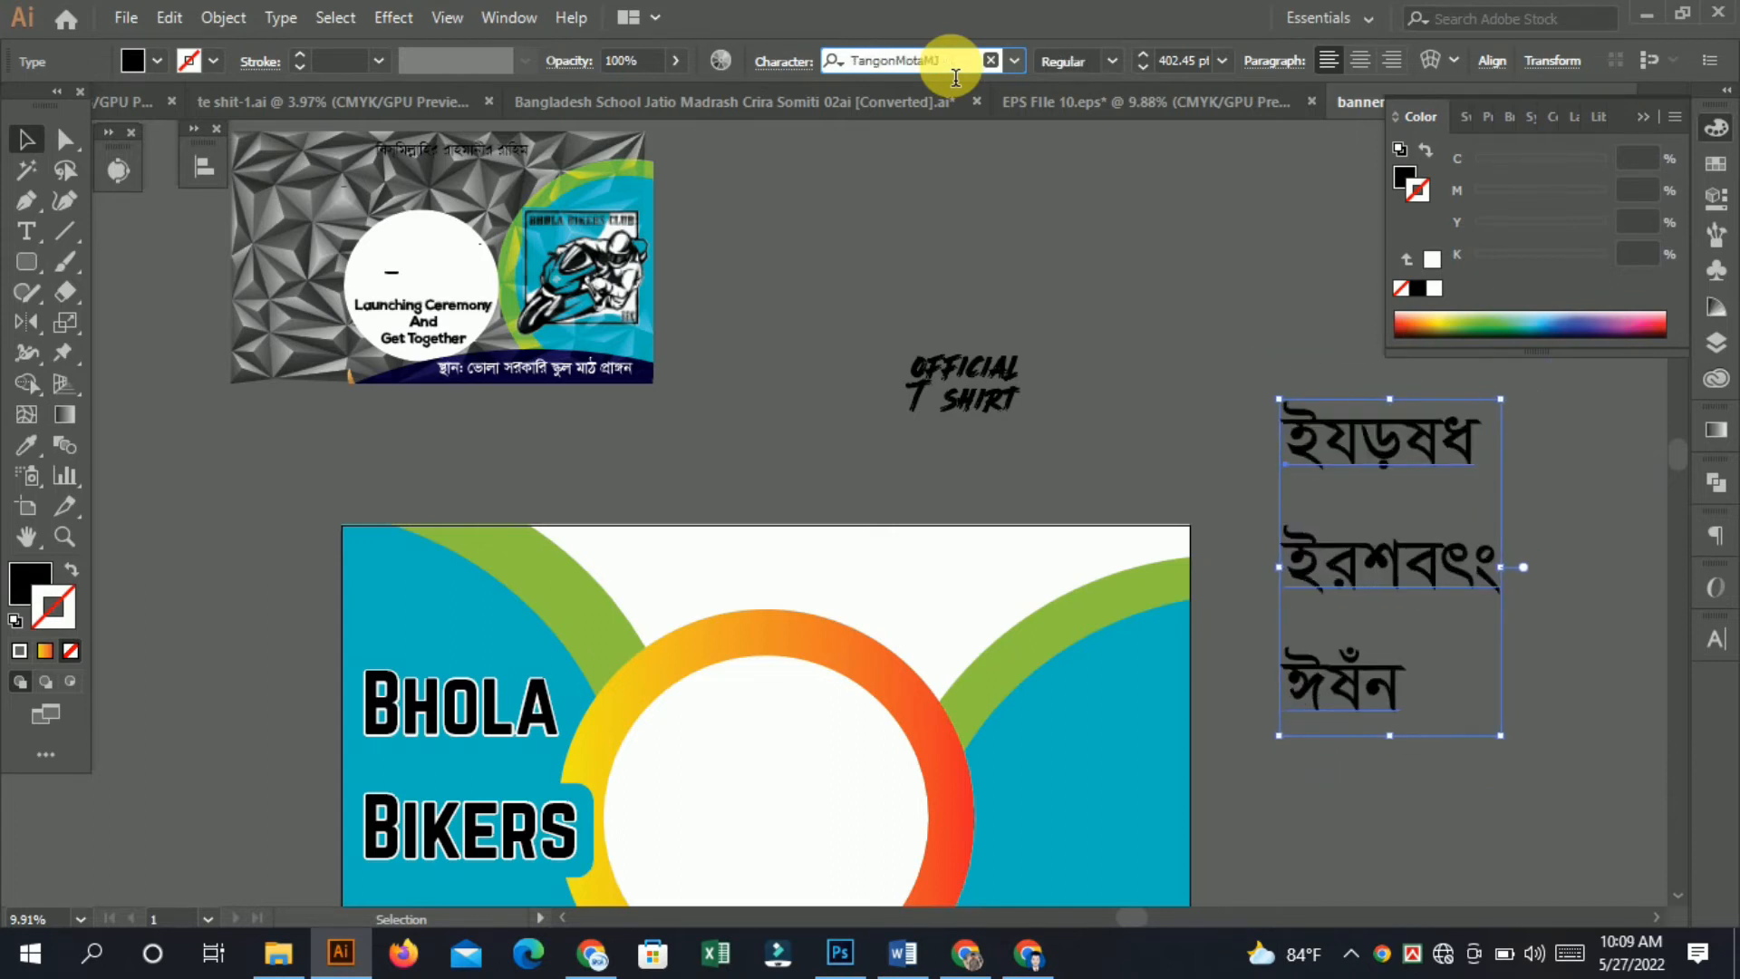
key("Down")
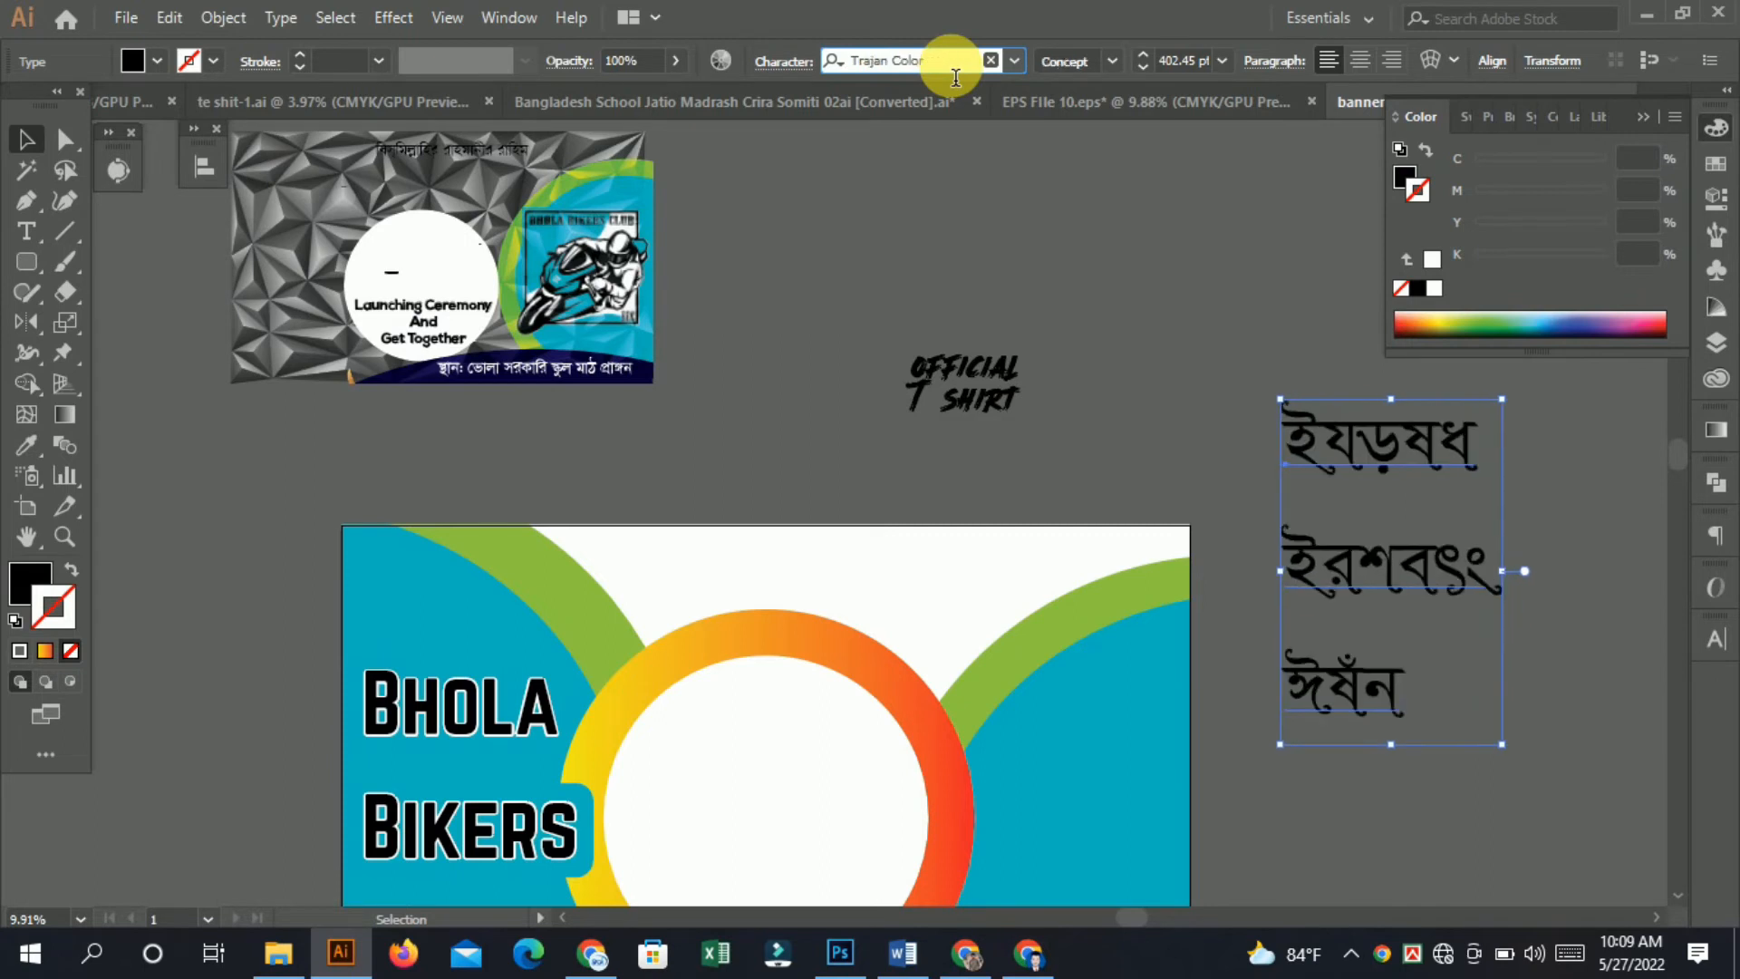
key("Down")
key("Down")
key("Down")
key("Down")
key("Down")
key("Down")
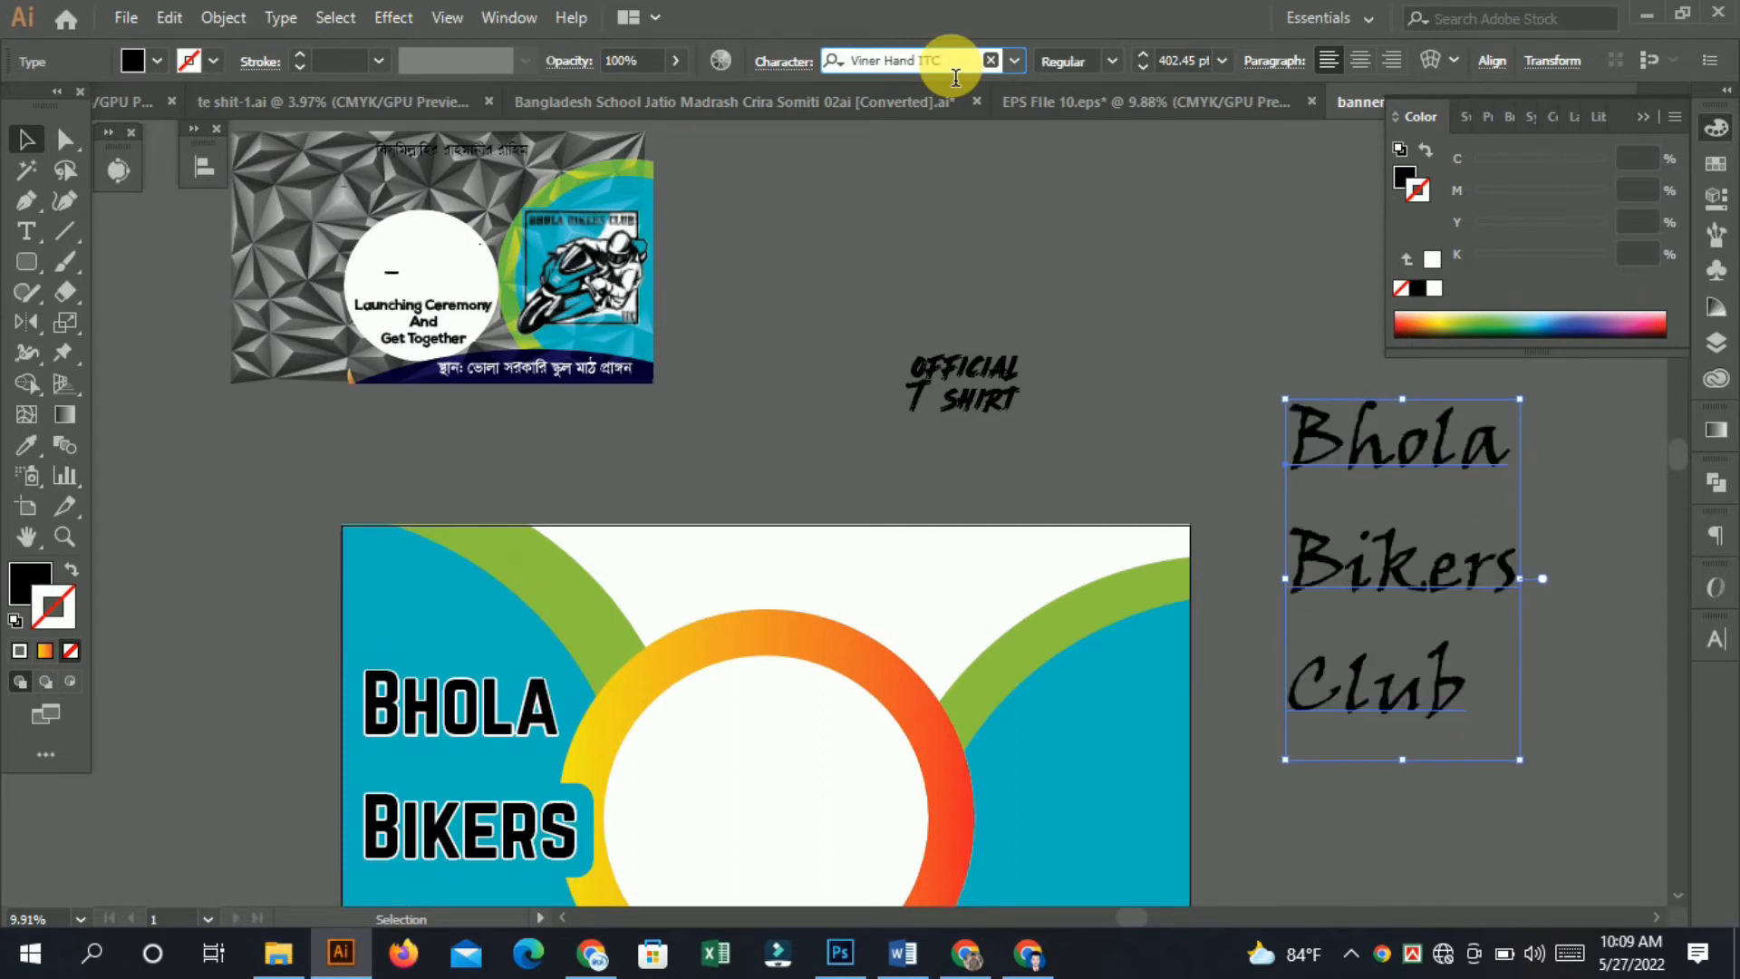
key("Down")
key("Down")
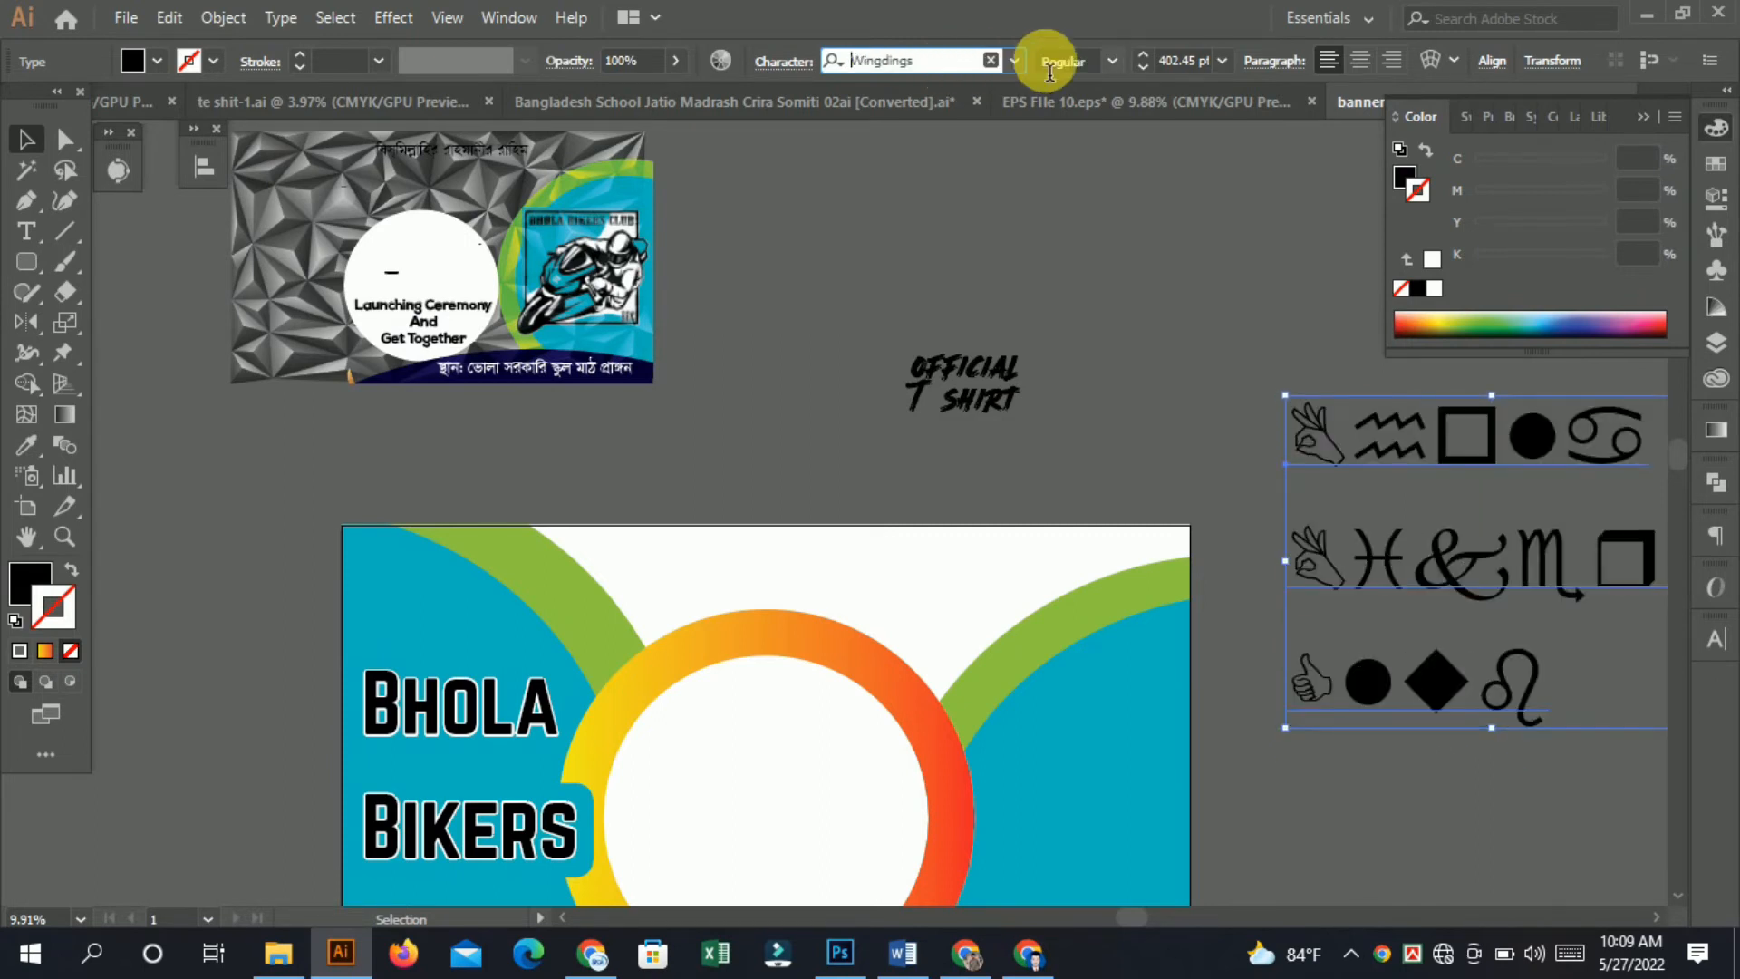
Browse the full font list and apply Italiano to the duplicated text.
left_click(1024, 69)
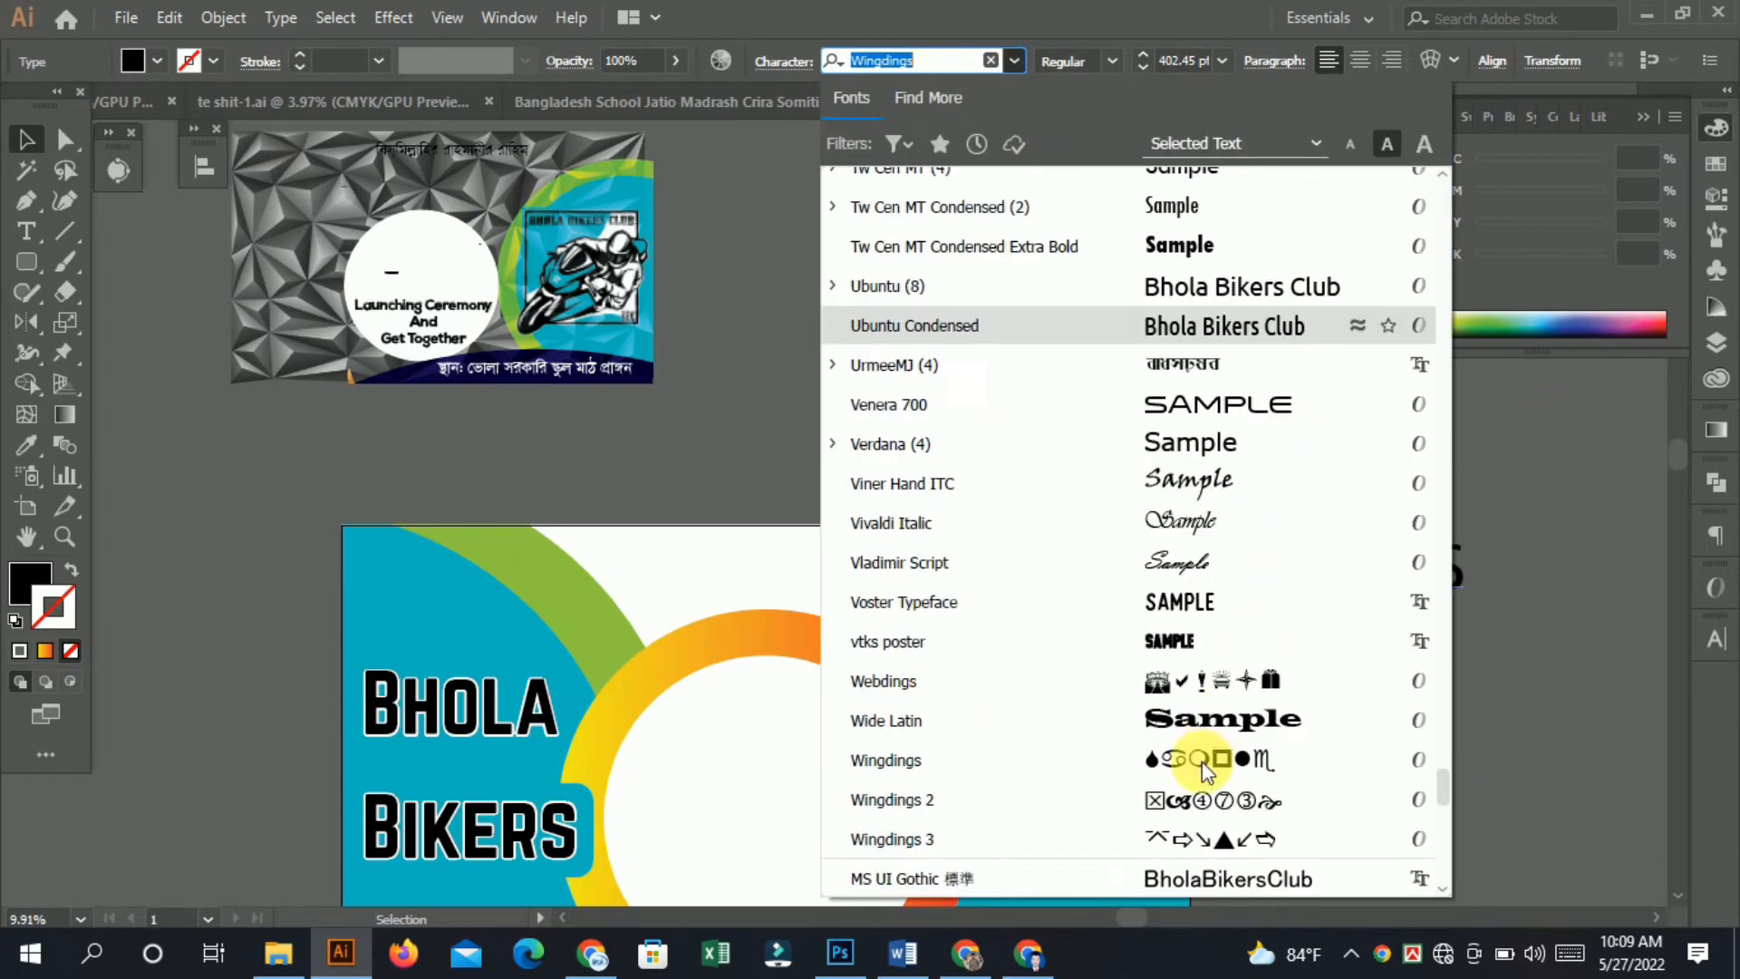
scroll(1293, 555, "down", 6)
scroll(1320, 439, "up", 4)
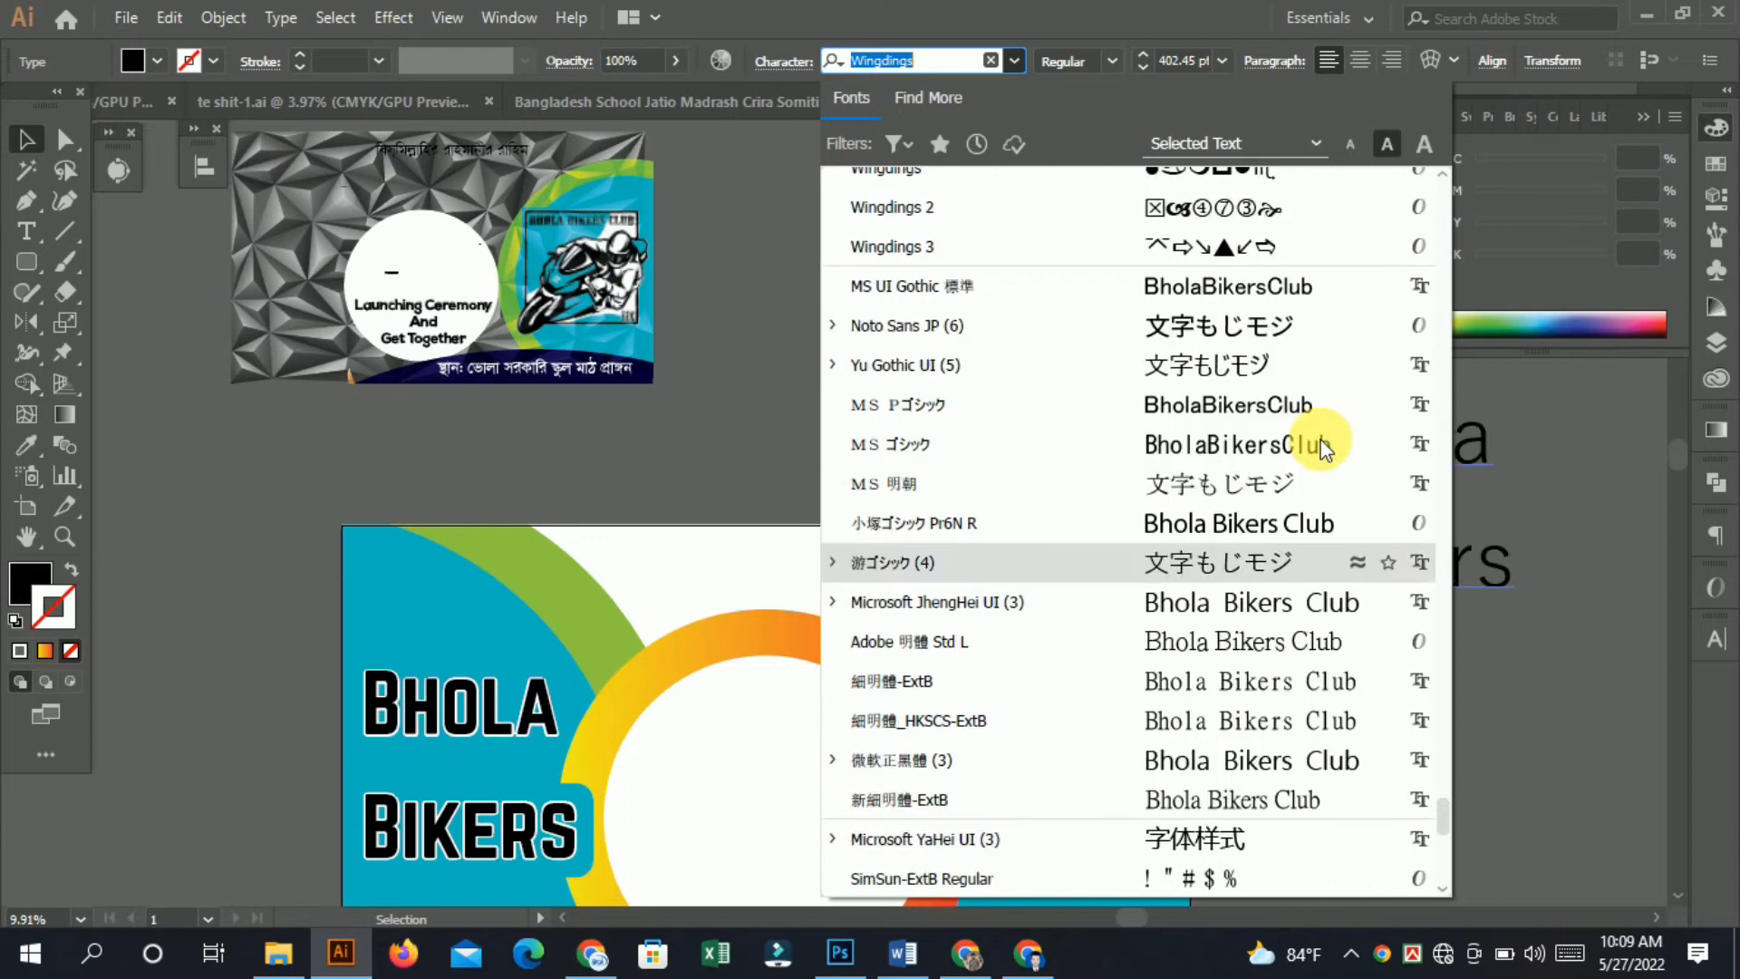
scroll(1300, 449, "up", 10)
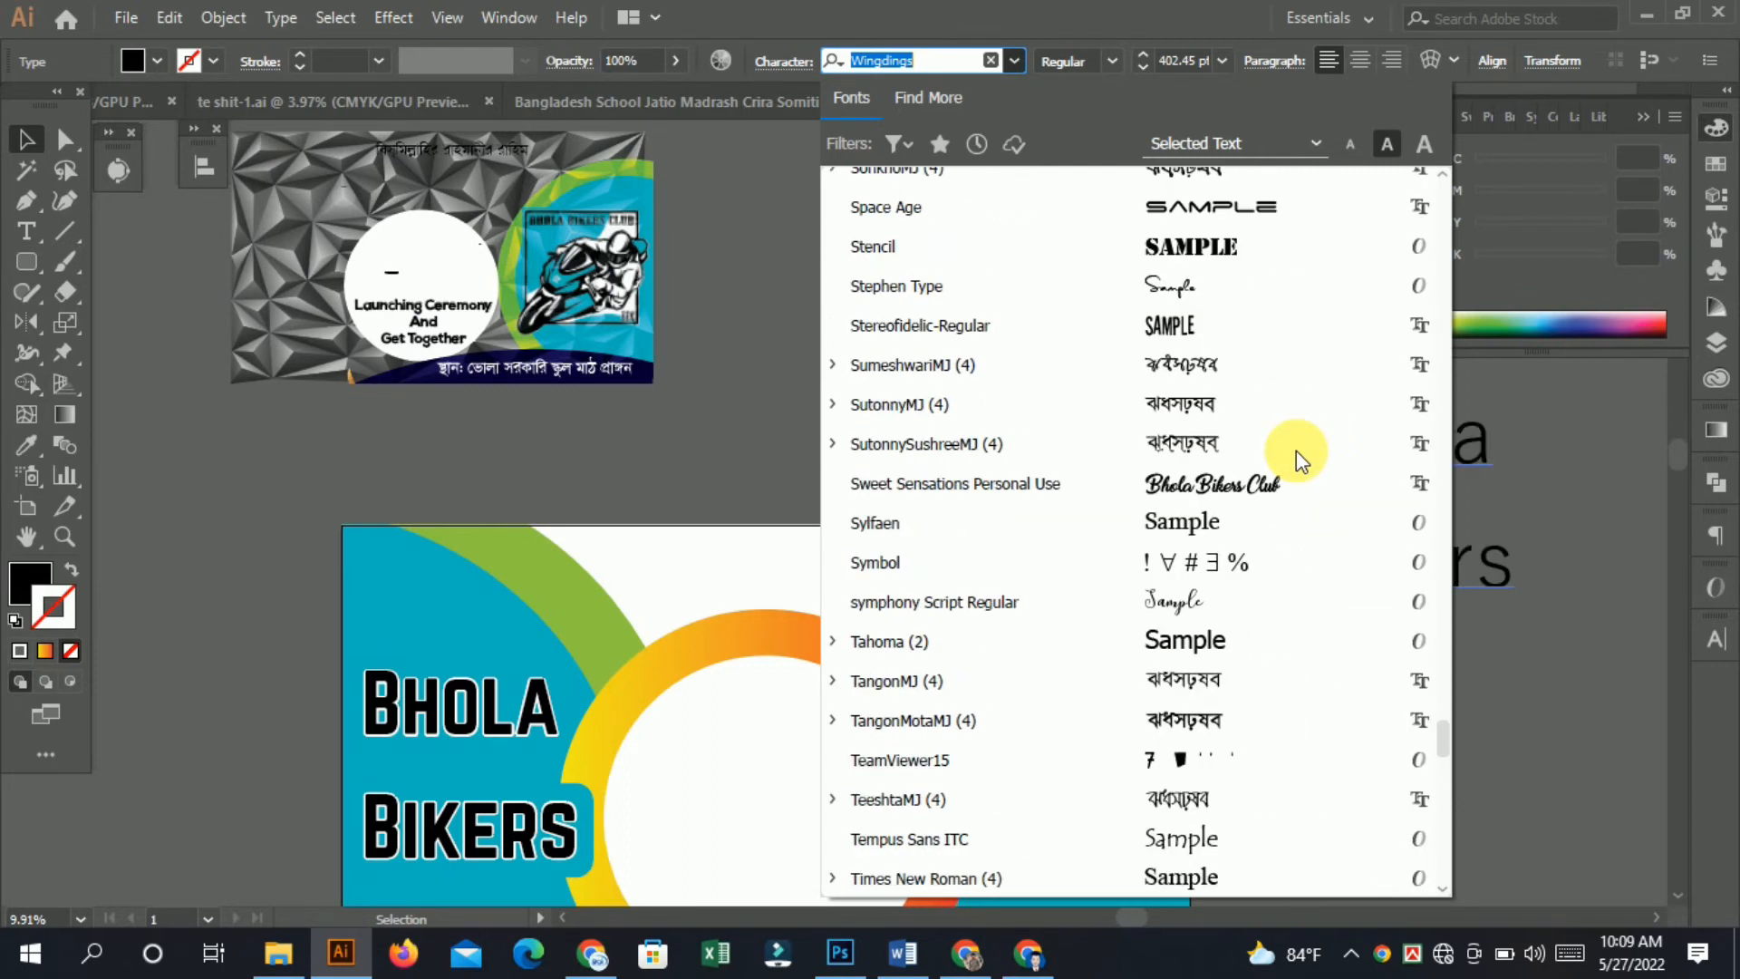
scroll(1296, 460, "up", 3)
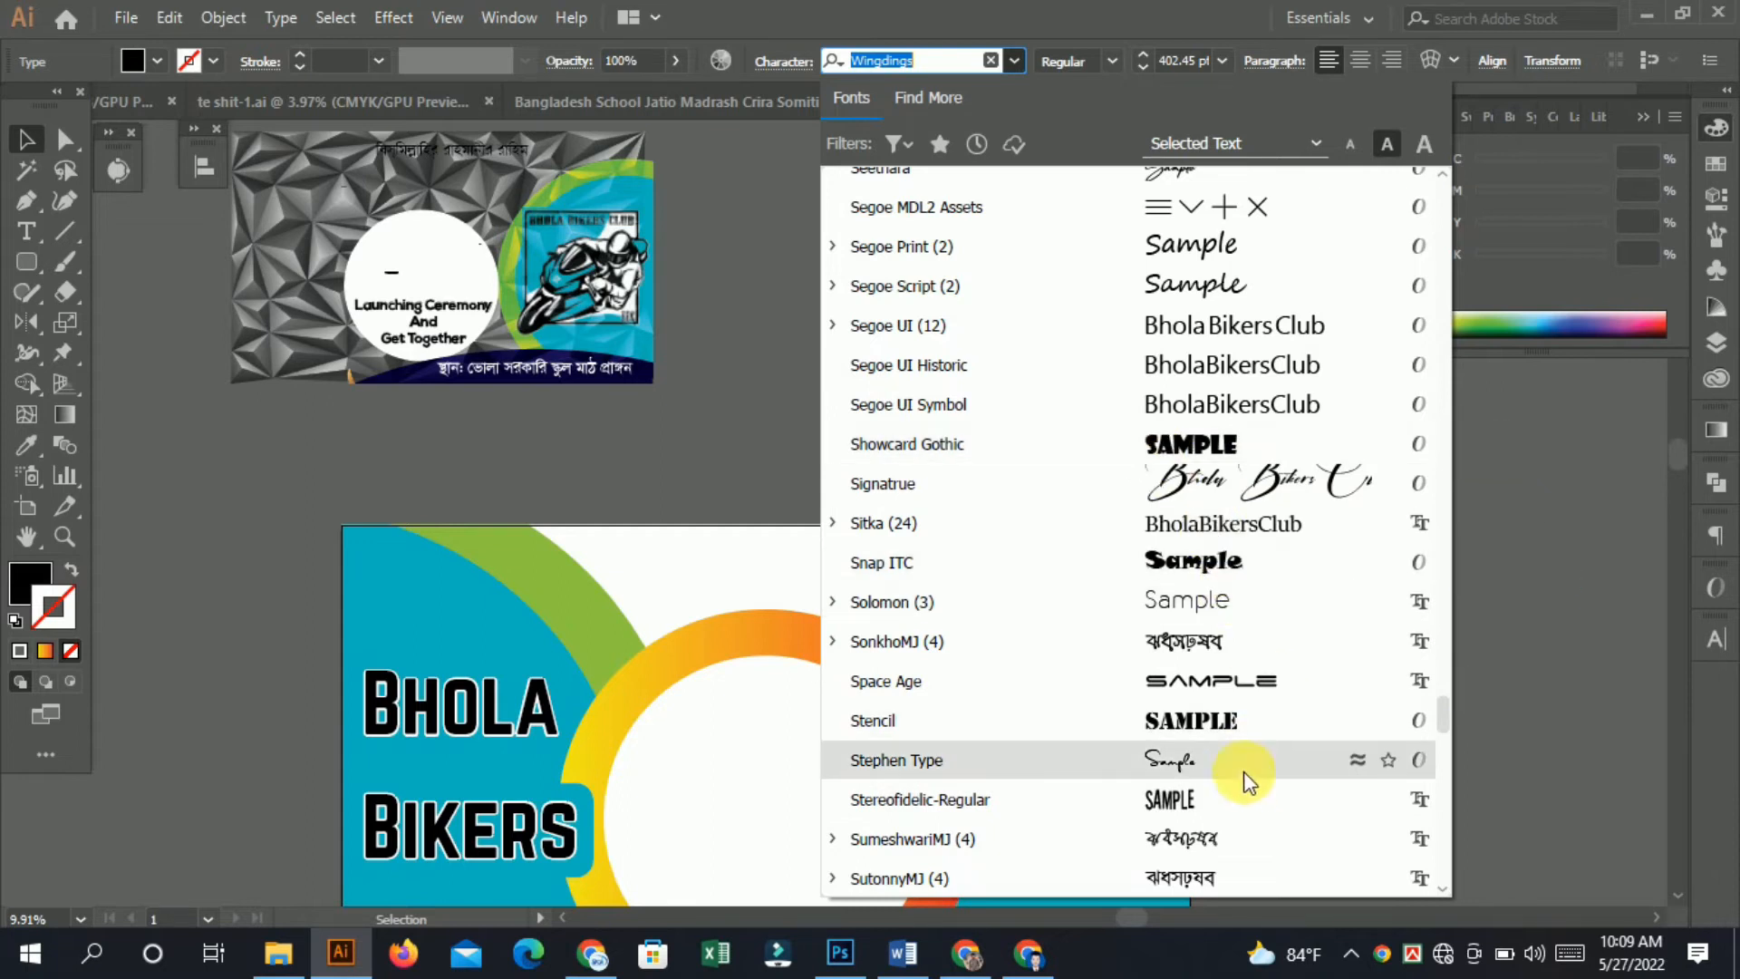
scroll(1262, 707, "up", 3)
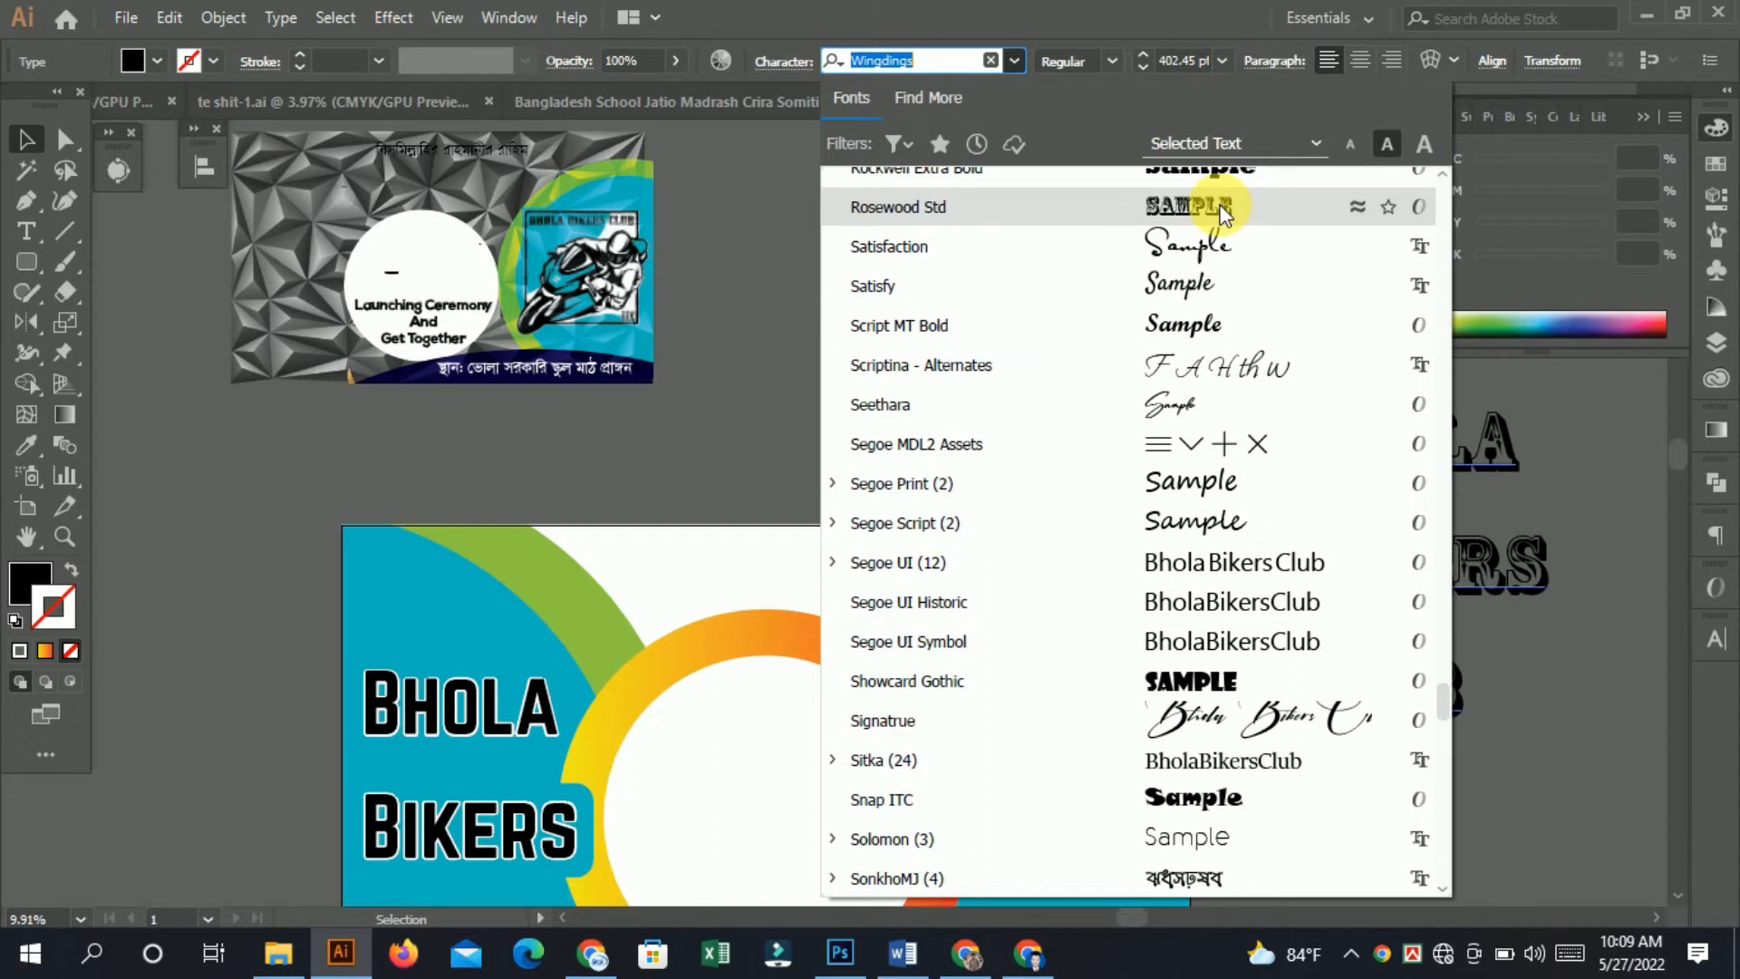
scroll(1224, 211, "up", 7)
scroll(1169, 272, "up", 11)
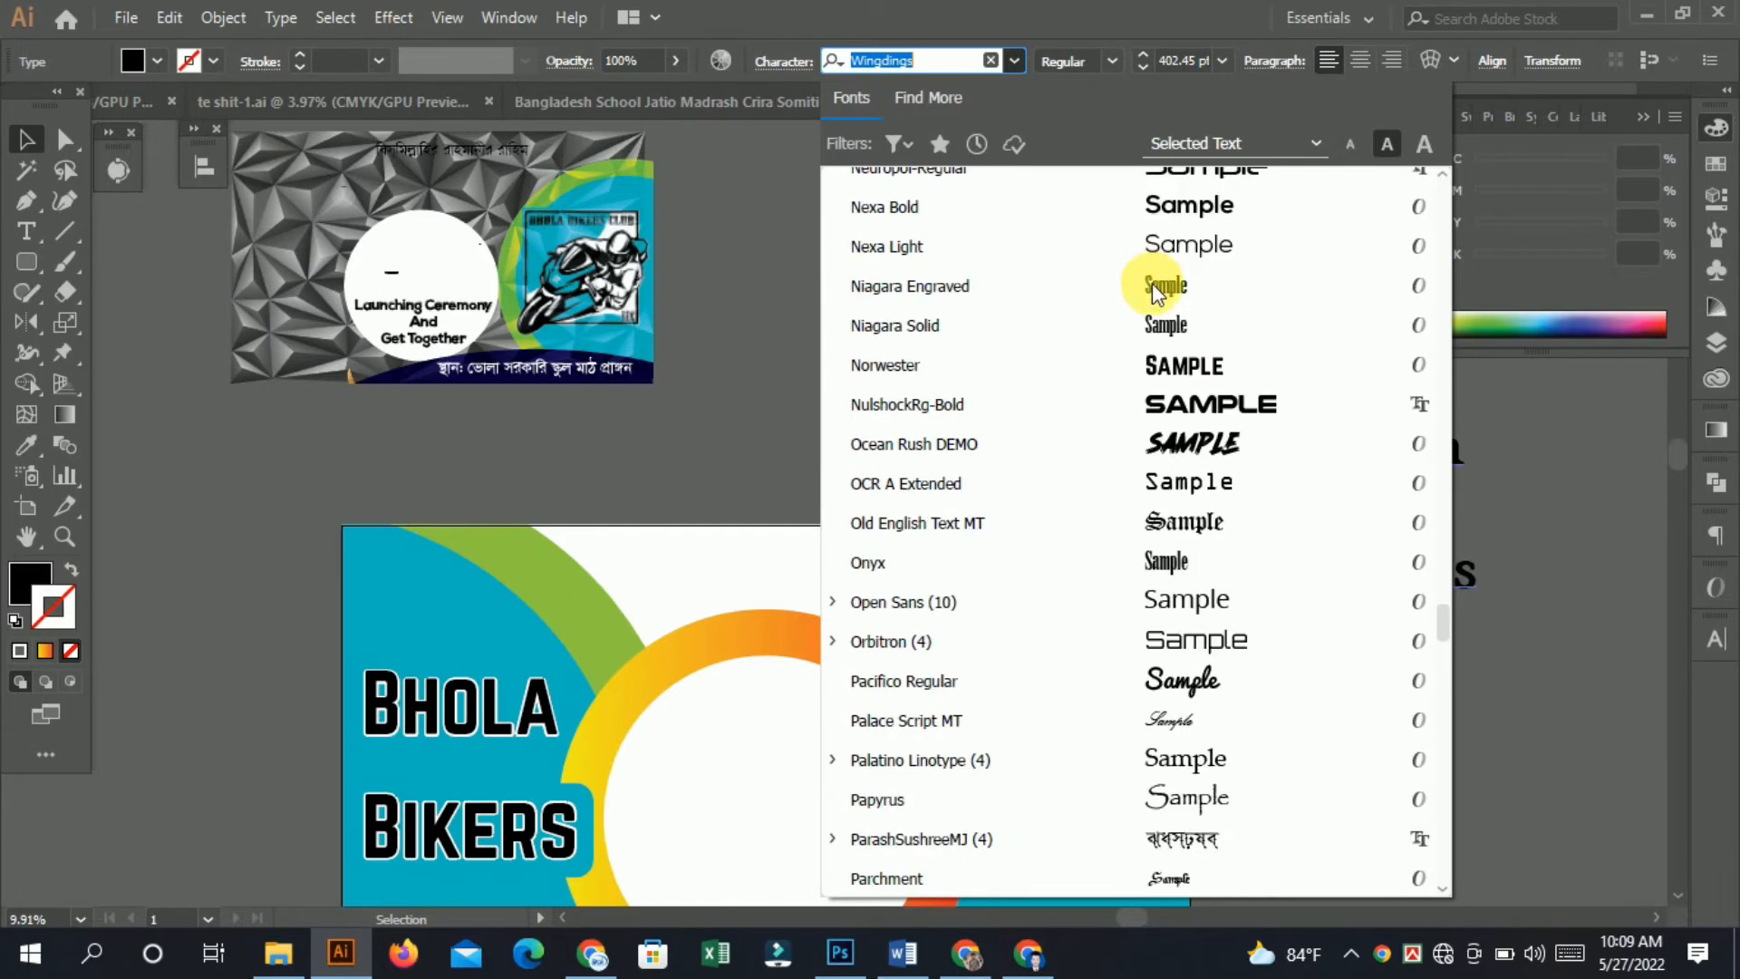
scroll(1151, 283, "up", 7)
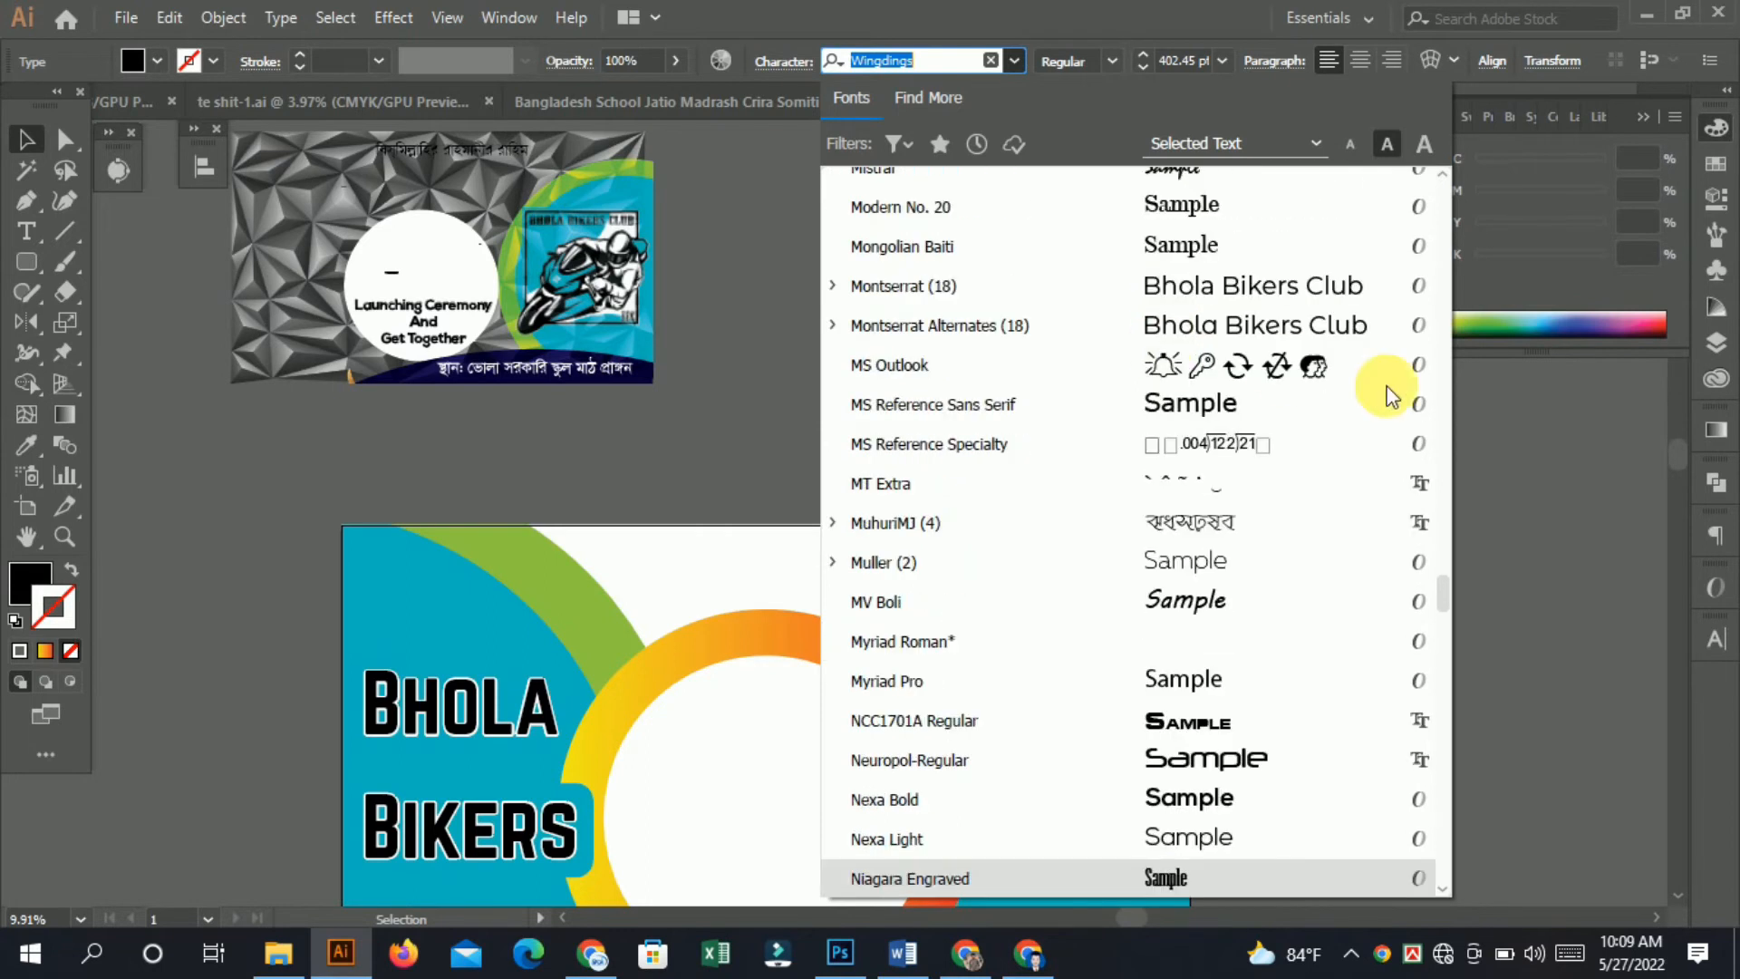
scroll(1391, 396, "up", 8)
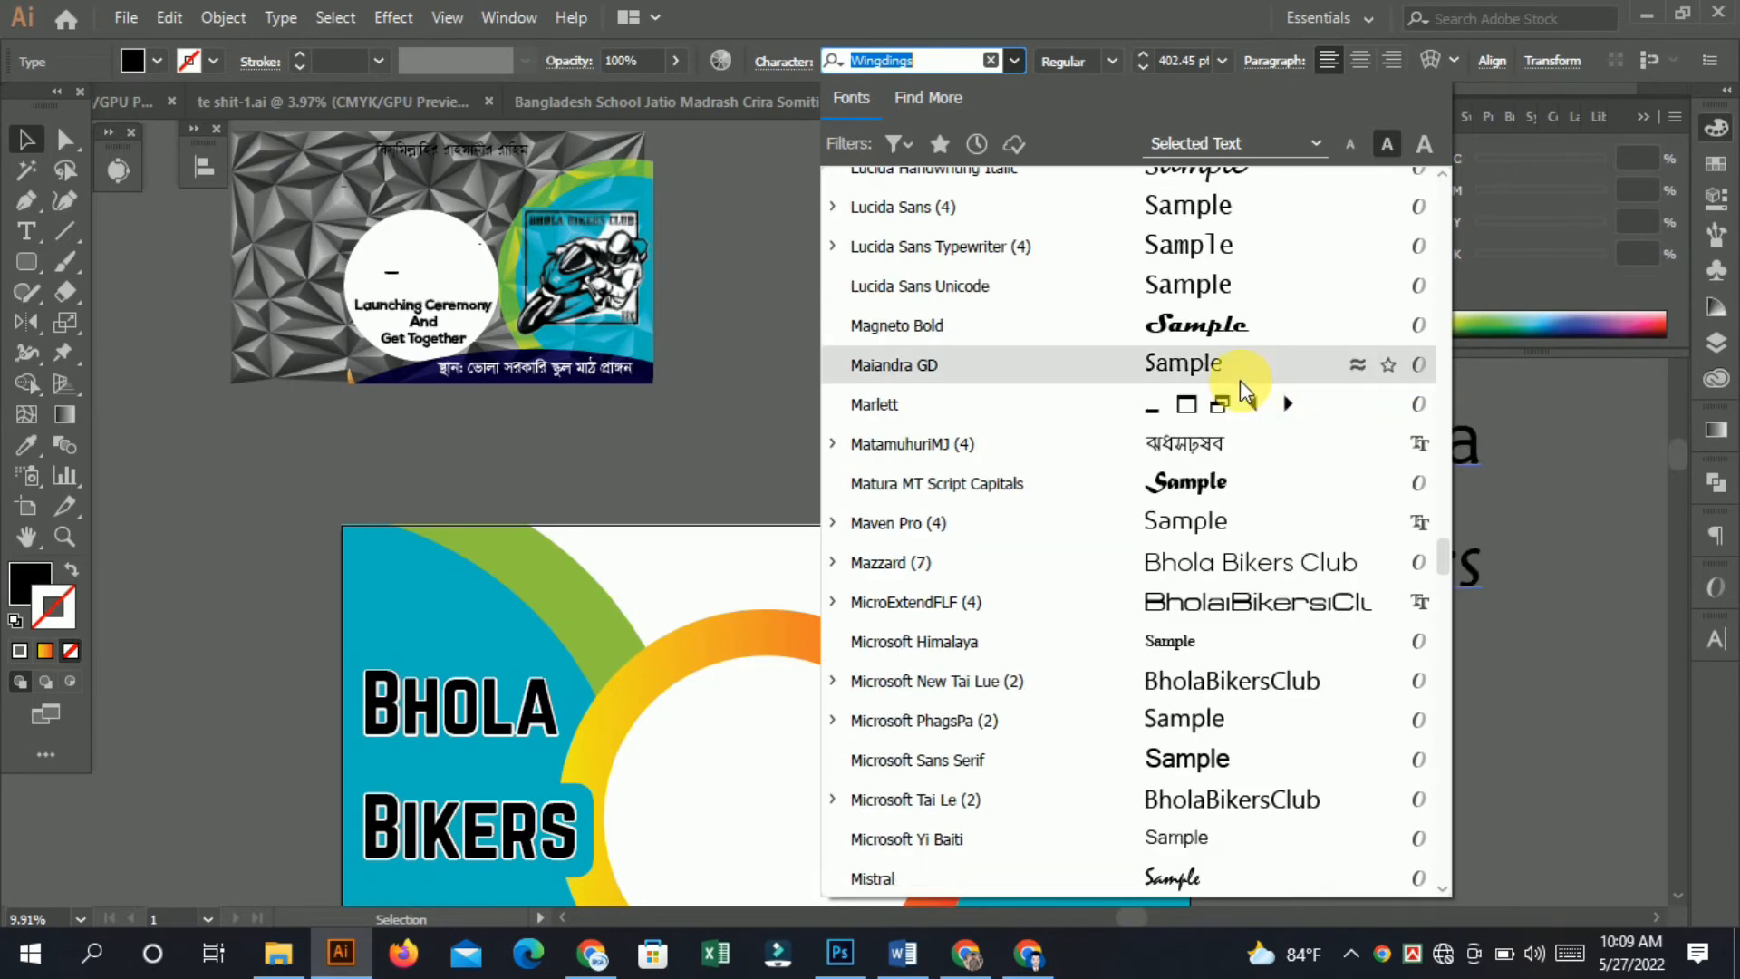
scroll(1239, 378, "up", 8)
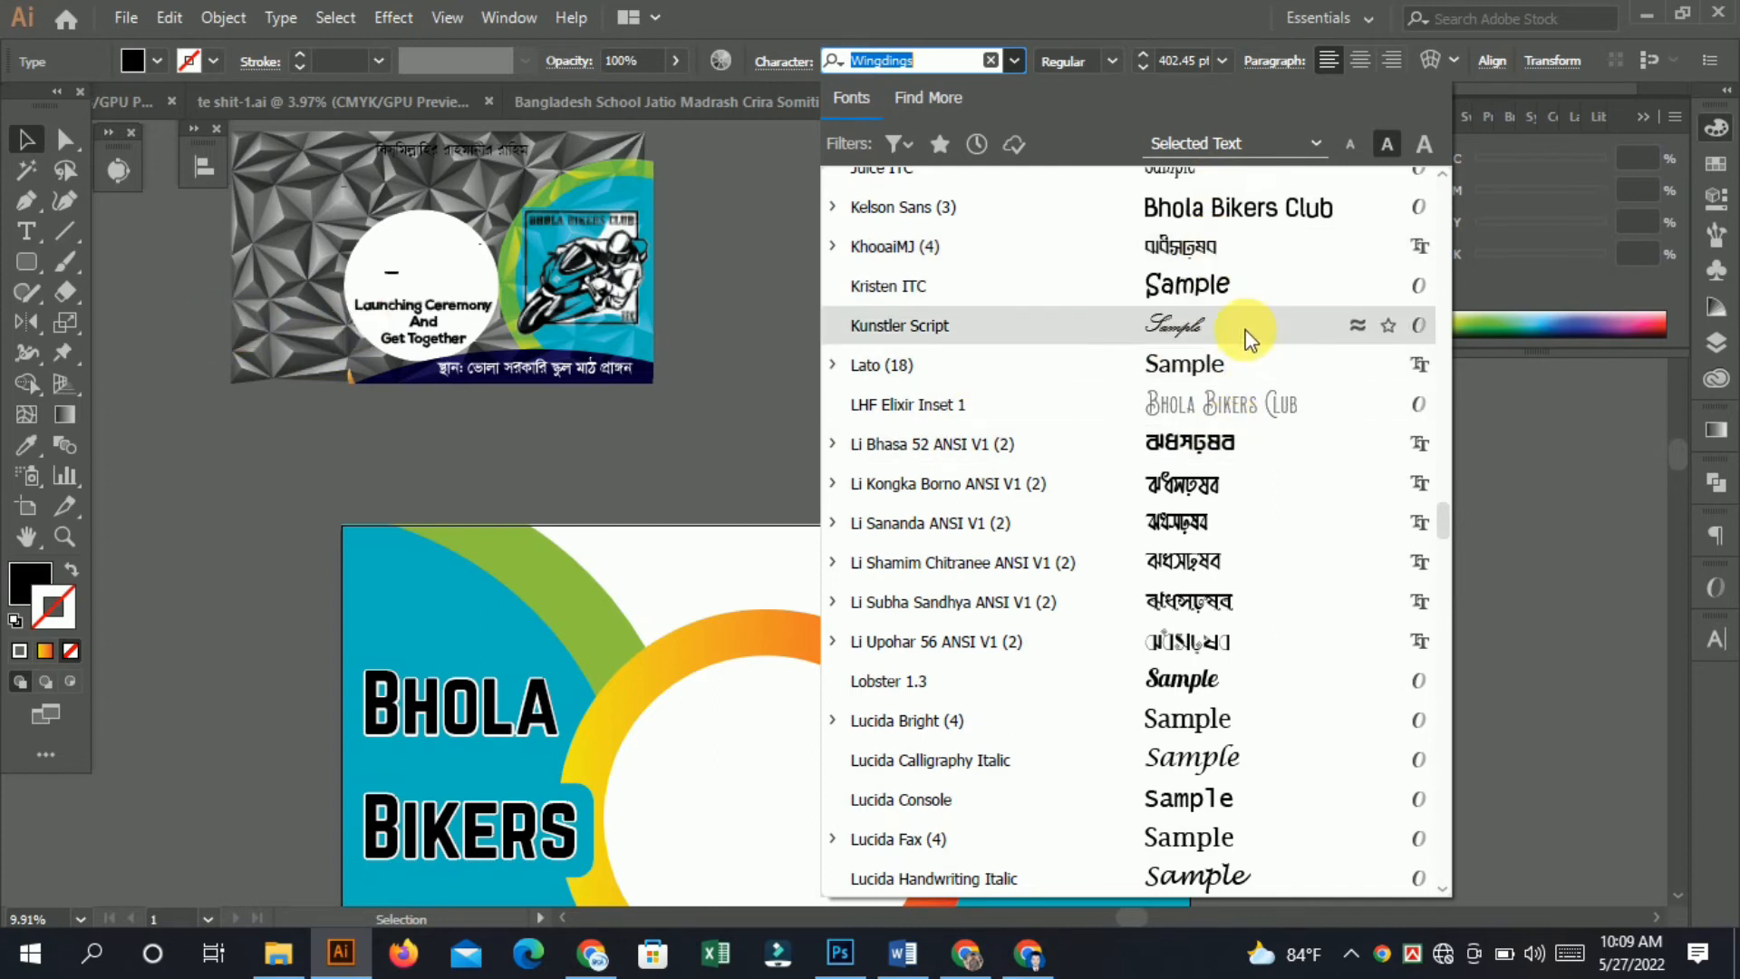
scroll(1233, 363, "up", 5)
left_click(1221, 480)
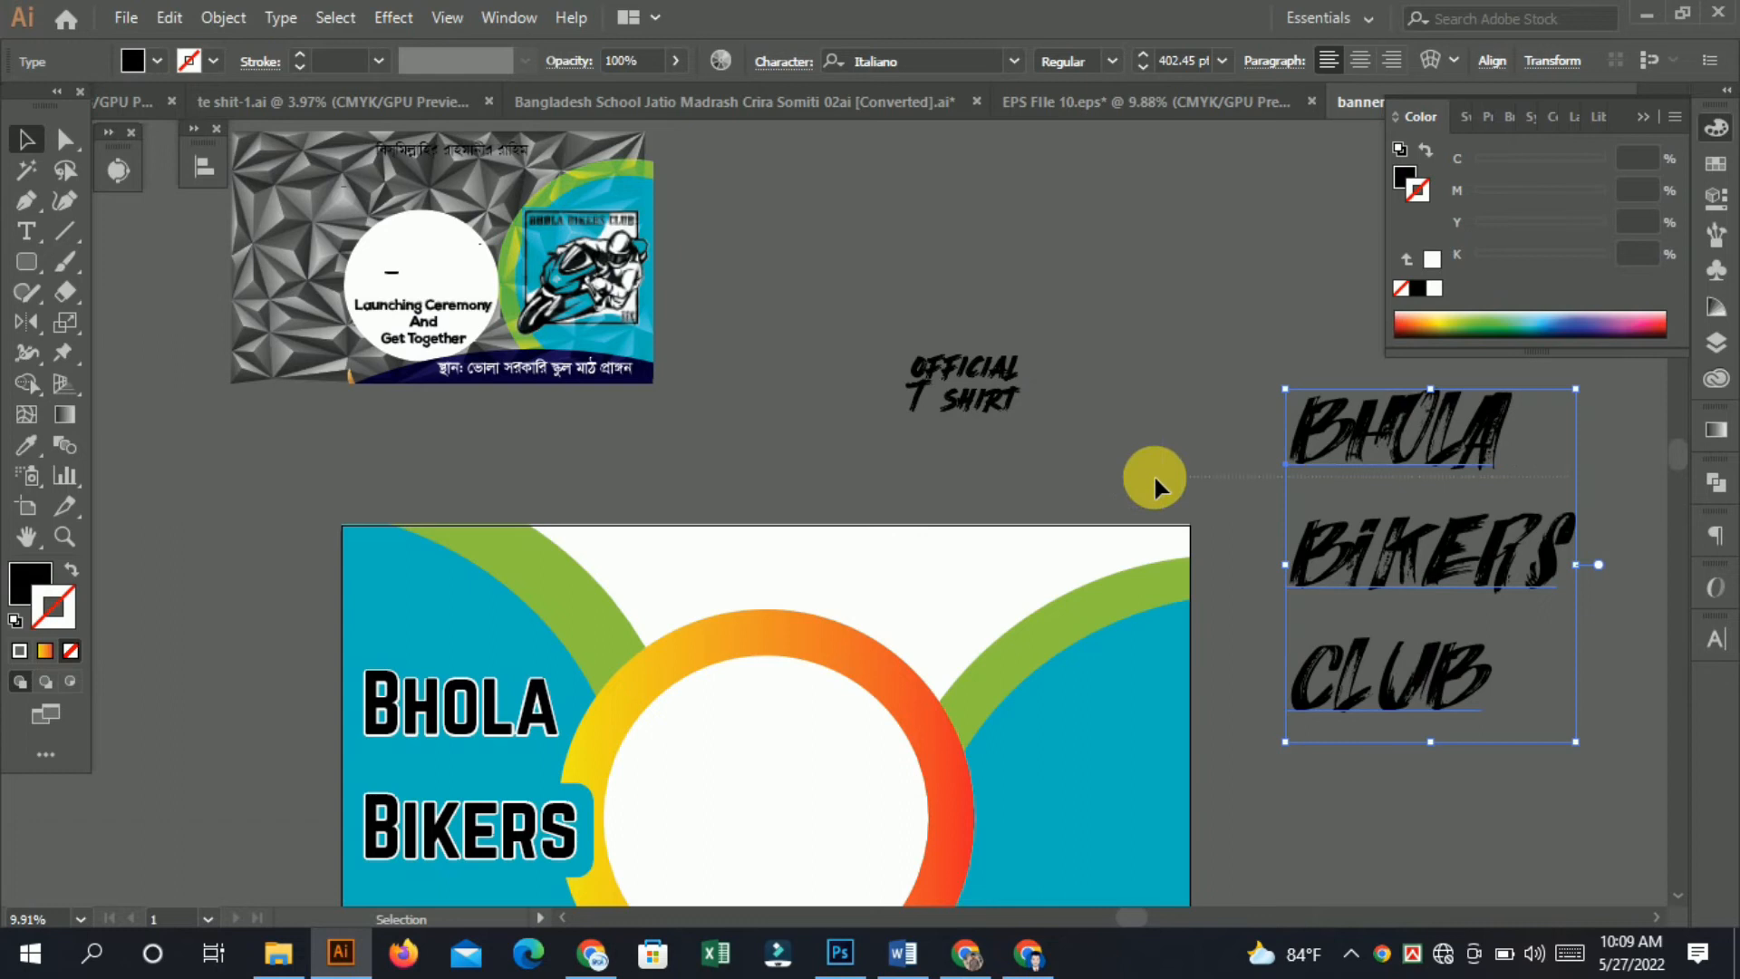
Move the duplicated text, copy the font name Italiano, and create a new text object from it with the Type tool.
left_click_drag(1412, 454, 1211, 355)
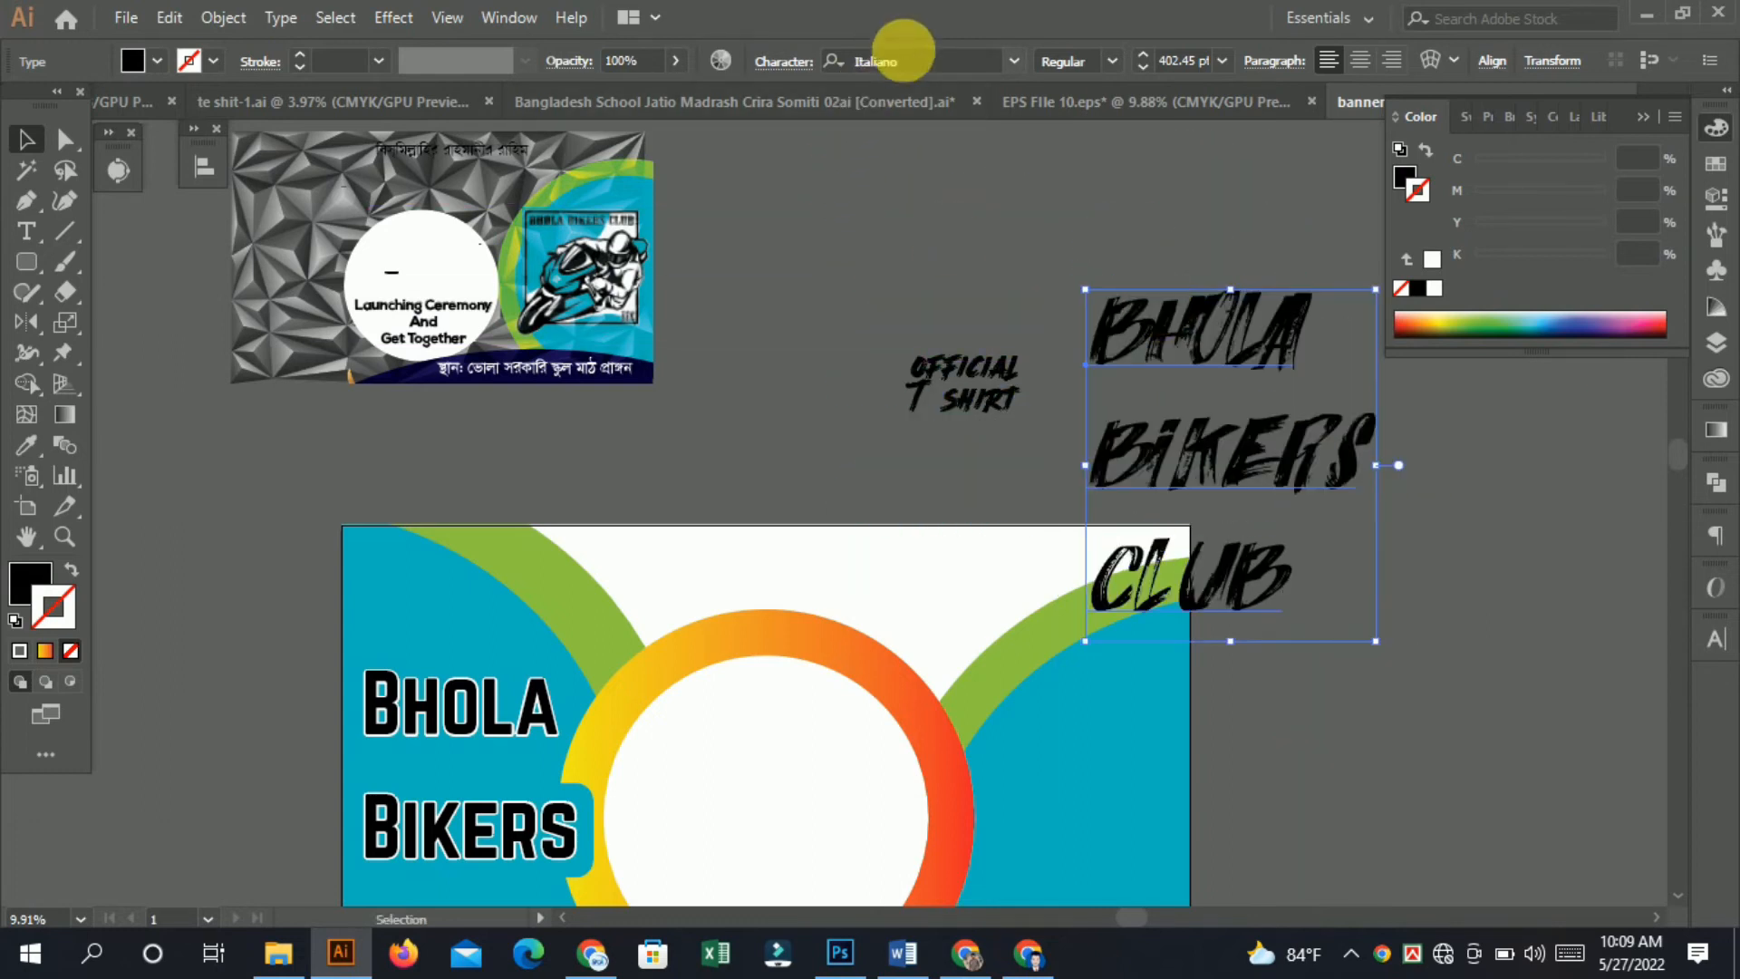
left_click(934, 72)
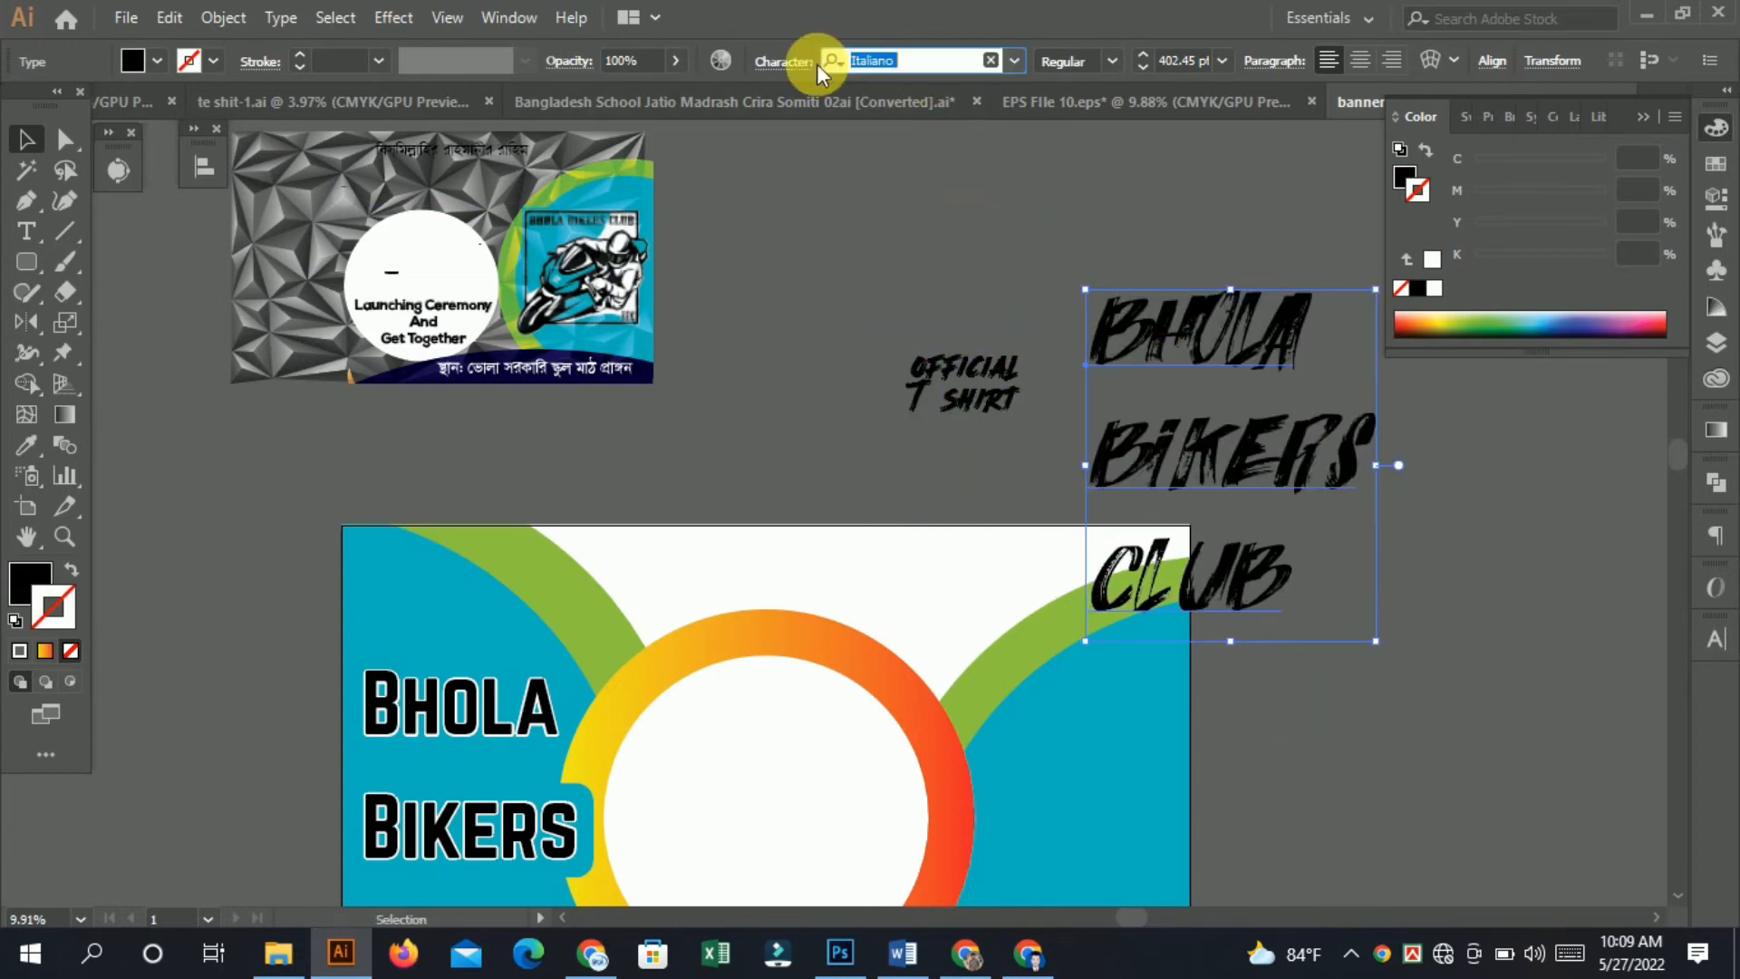
right_click(917, 69)
left_click(970, 145)
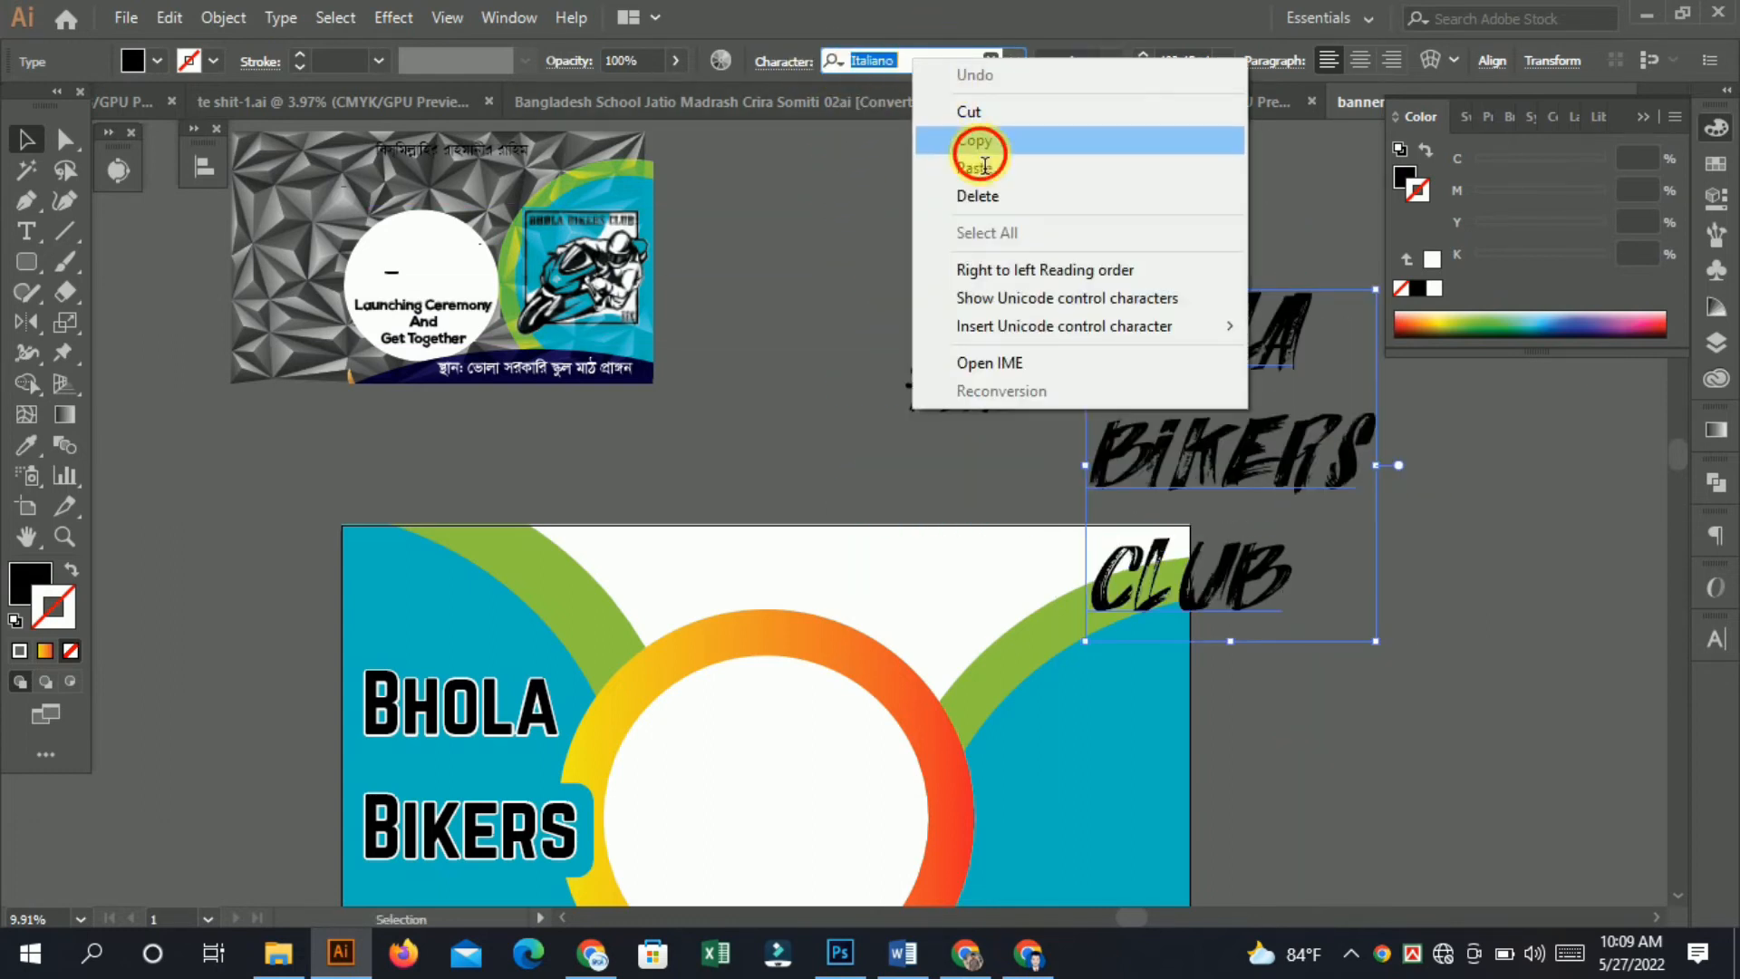
left_click(36, 234)
left_click(675, 276)
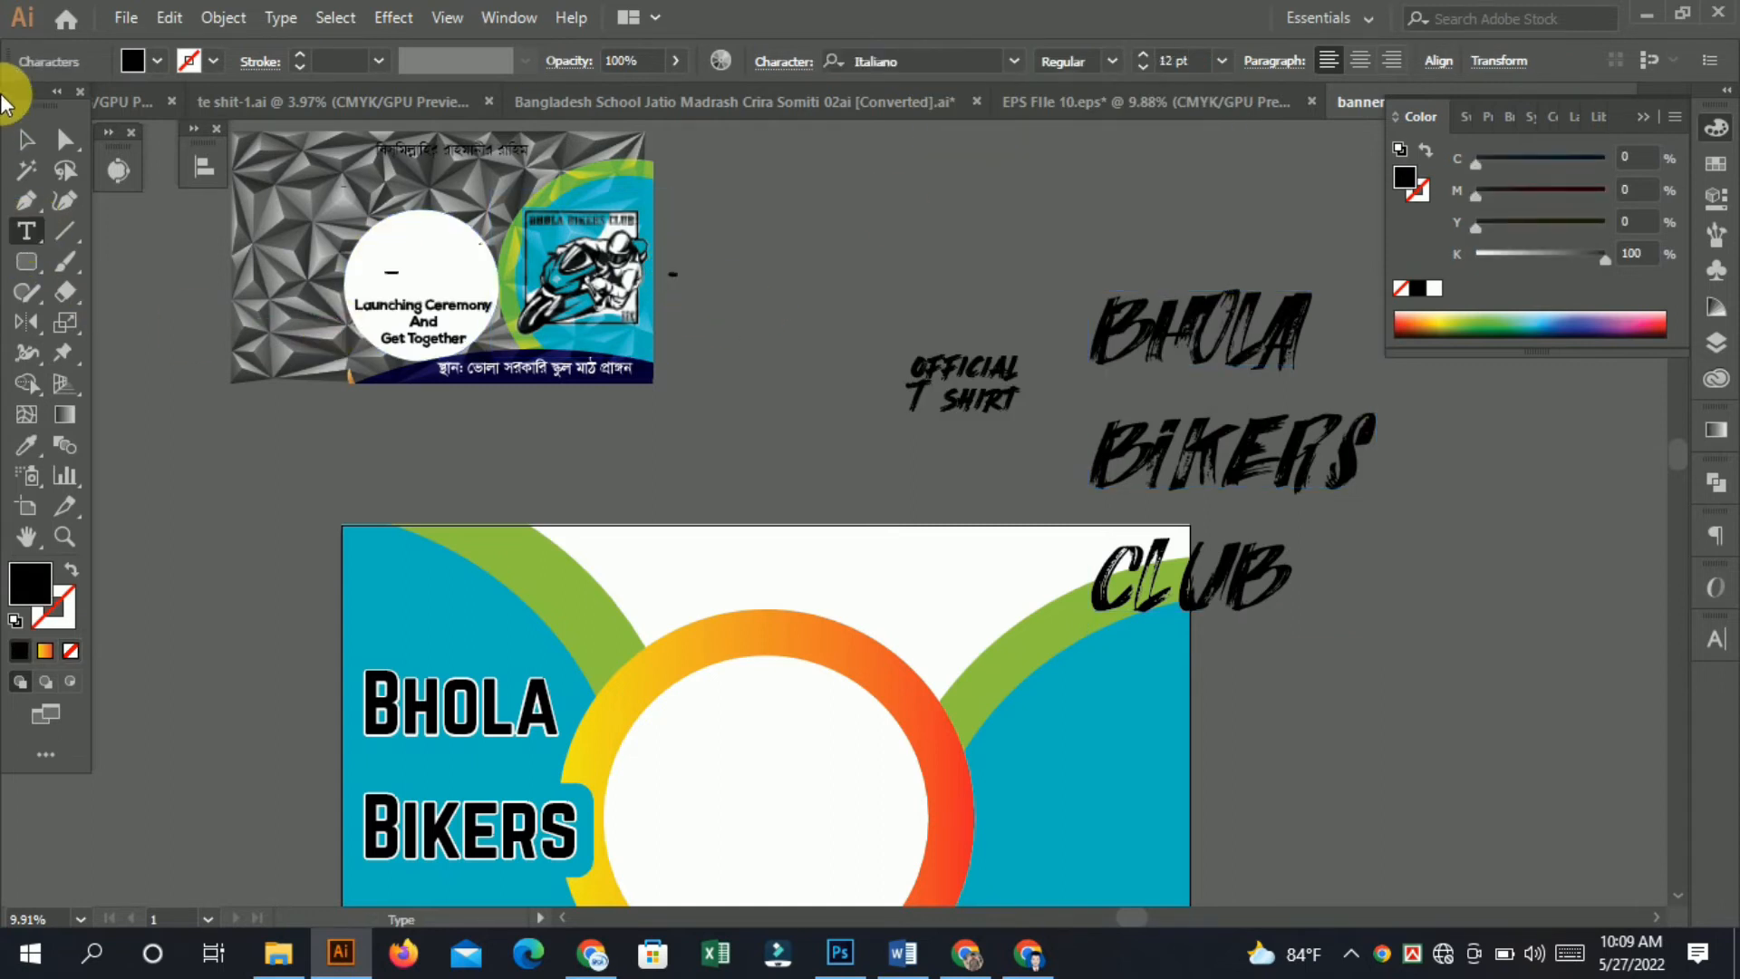
left_click_drag(683, 286, 1739, 826)
left_click_drag(563, 454, 1465, 514)
left_click_drag(714, 578, 1528, 466)
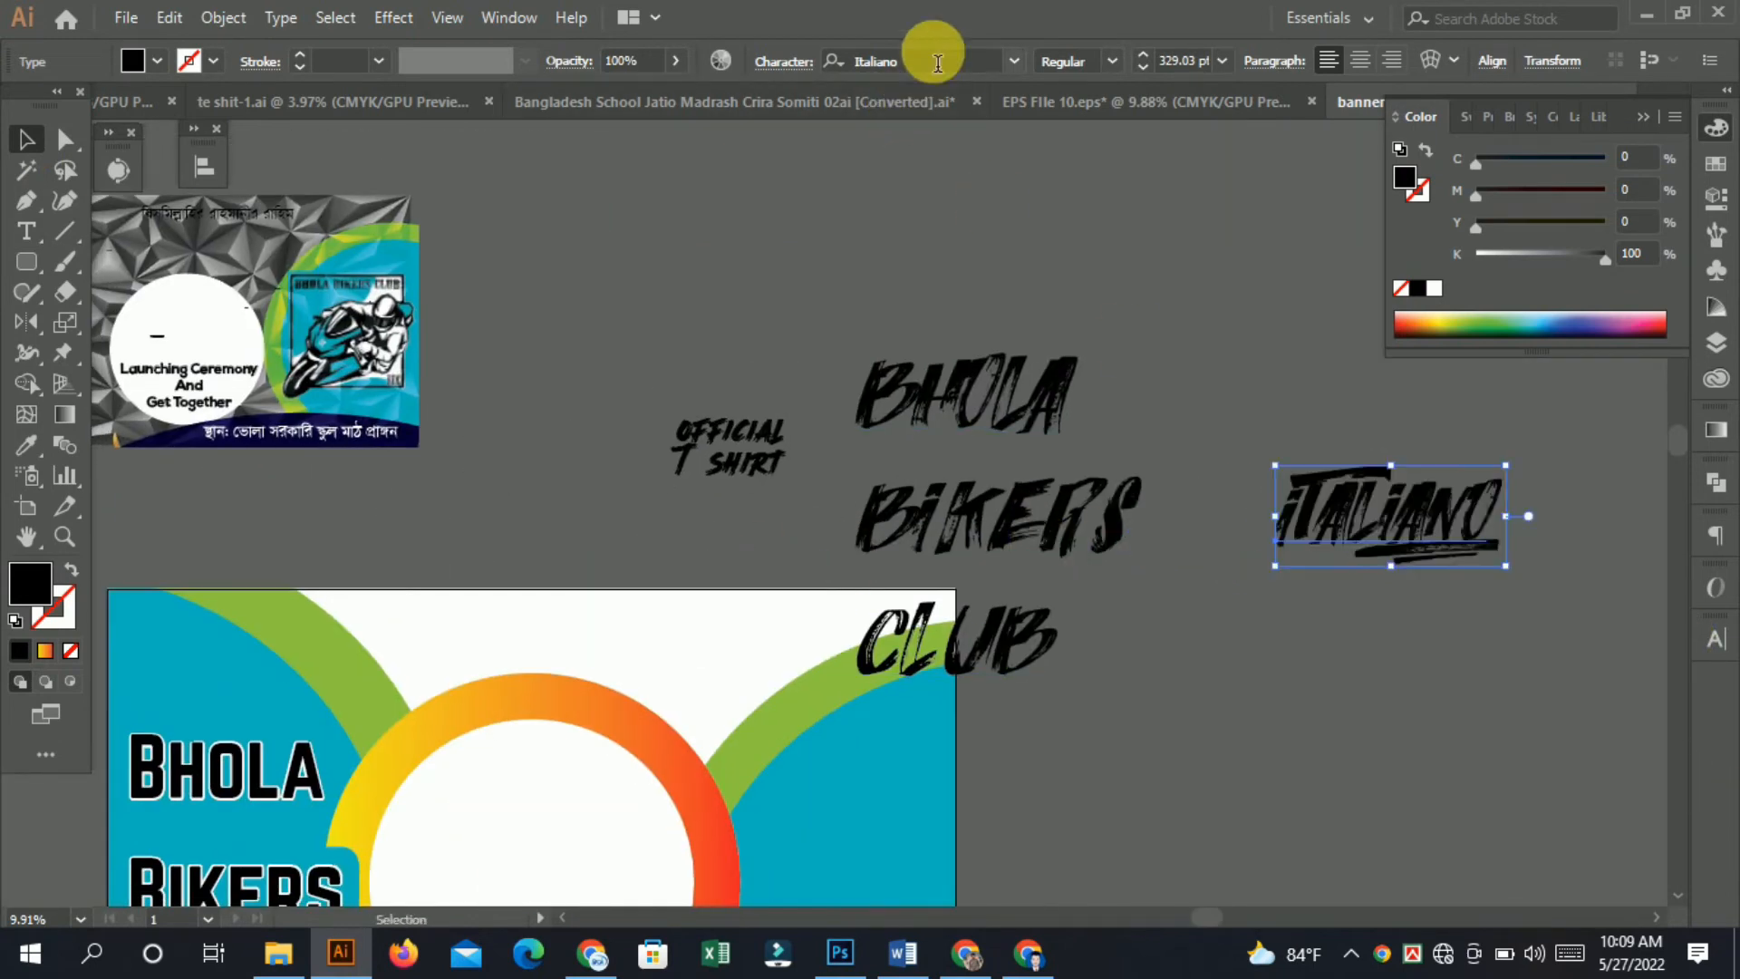
Set the Italiano text's font to Javanese Text, scale it up, and try deleting it.
type("Javanese Text")
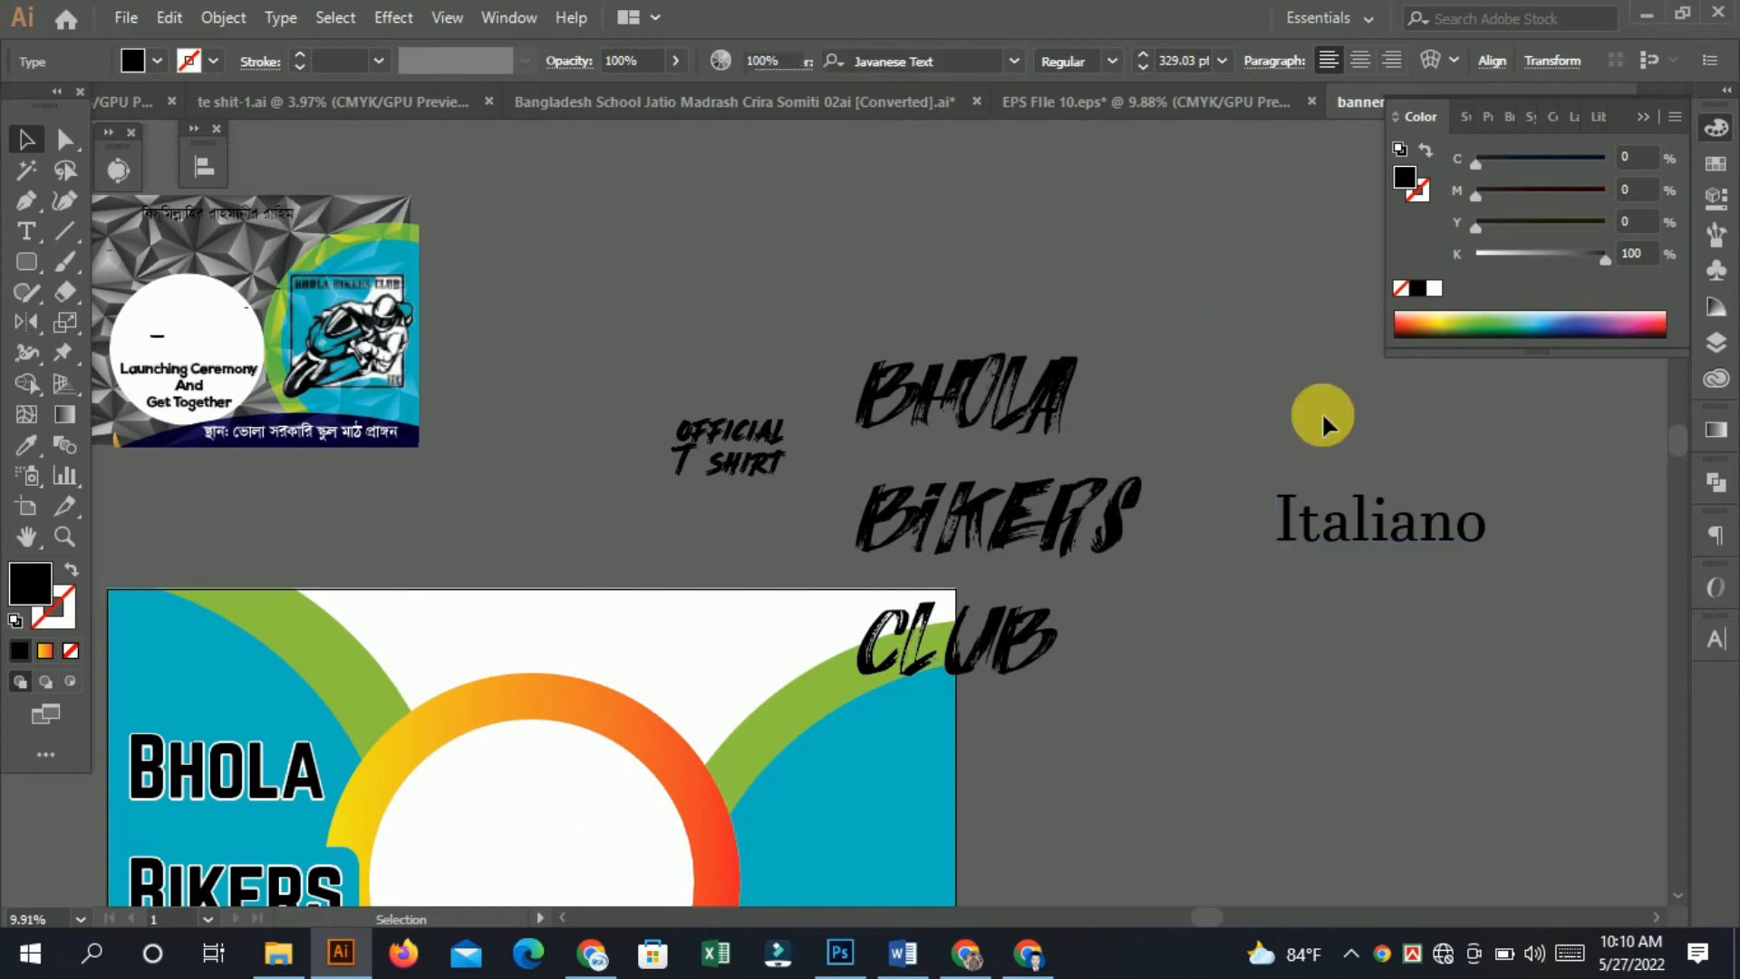
left_click(1387, 582)
left_click_drag(1386, 583, 1017, 367)
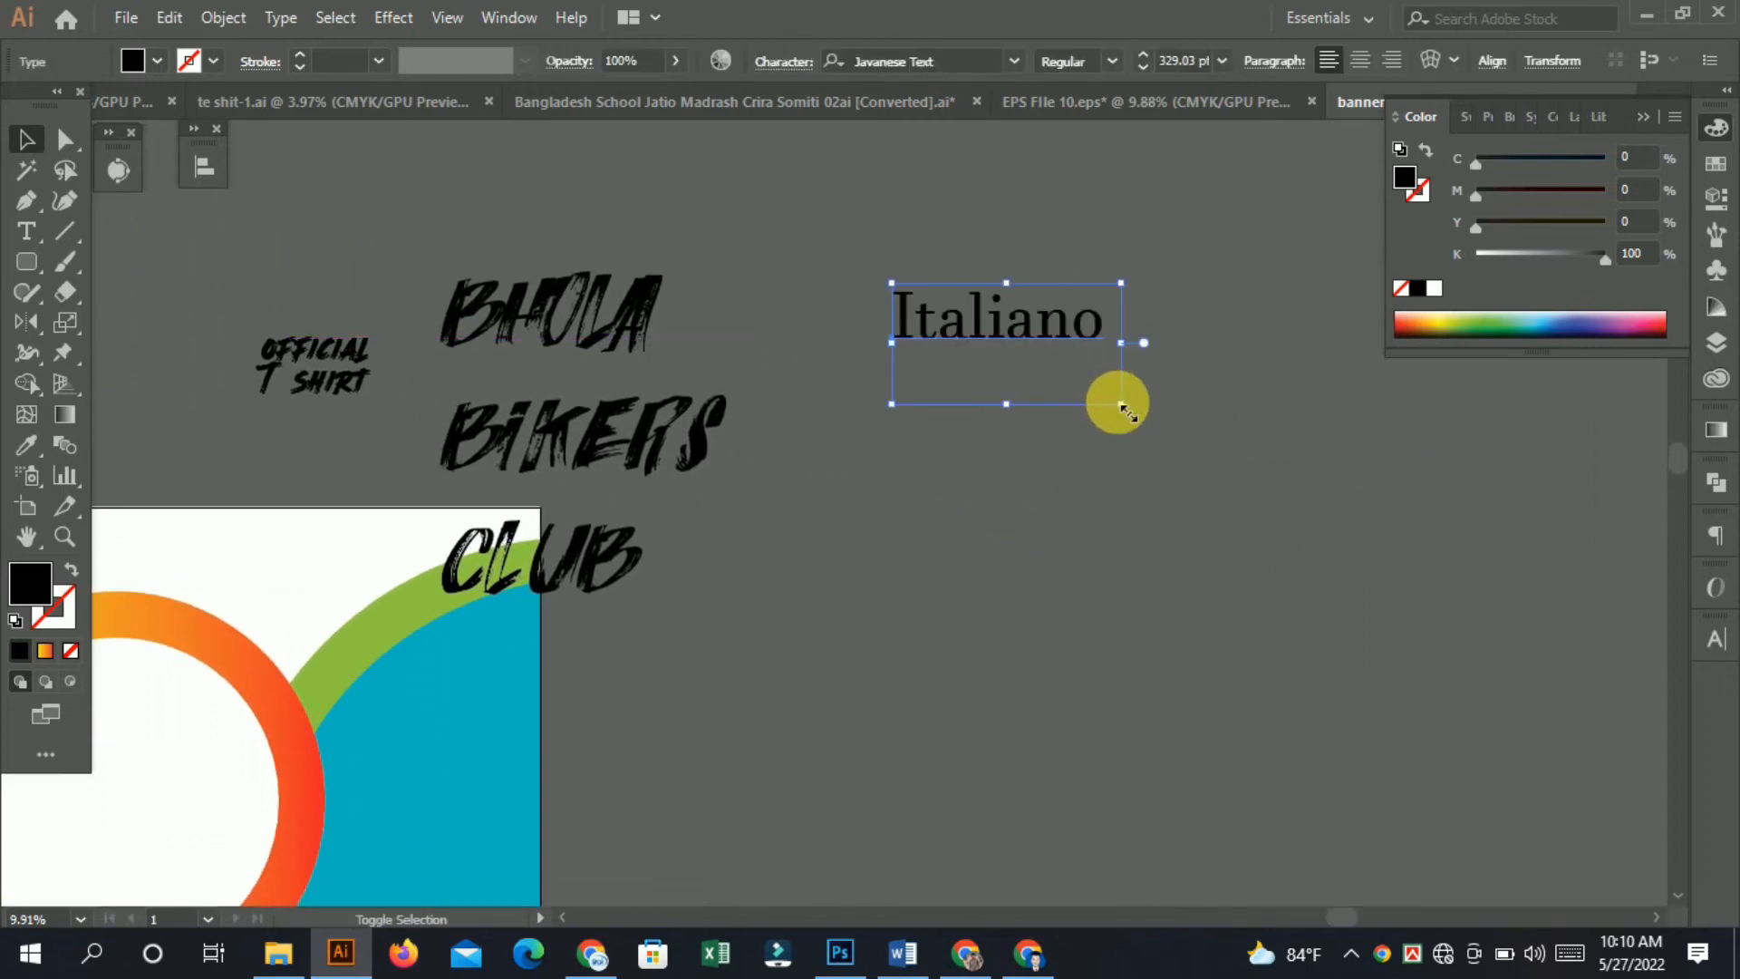
left_click_drag(1133, 415, 1586, 645)
left_click_drag(1181, 381, 1055, 504)
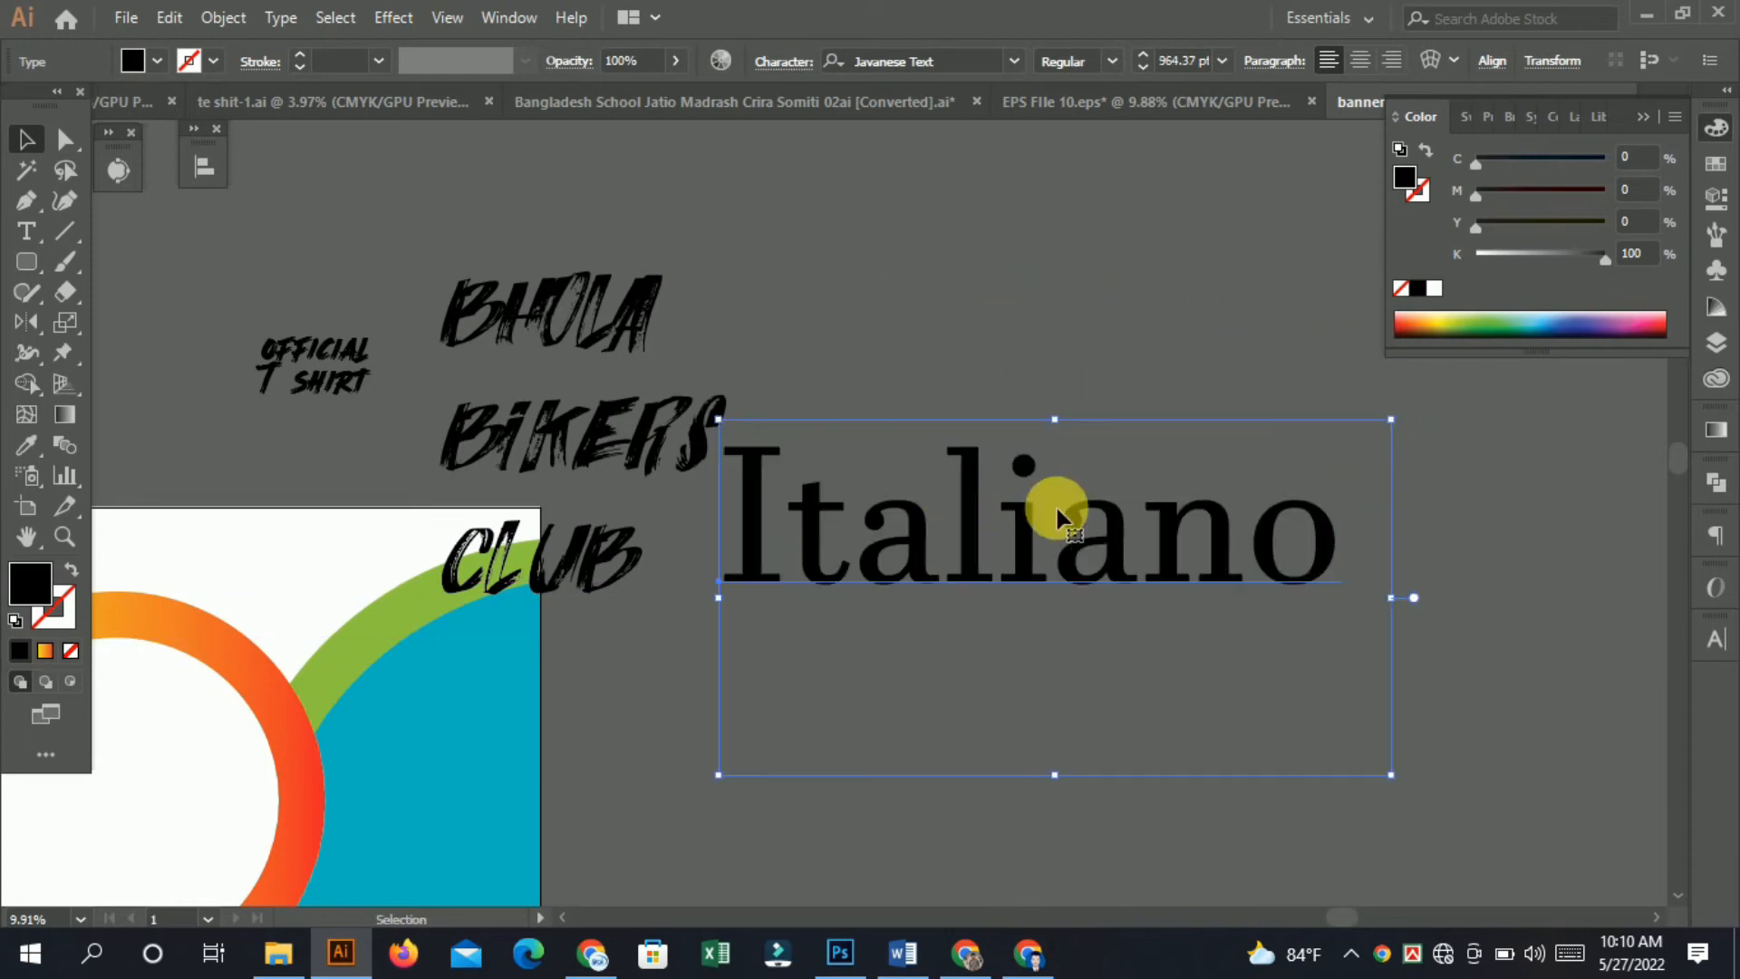
left_click_drag(1013, 569, 1140, 602)
scroll(1139, 605, "left", 3)
key("Delete")
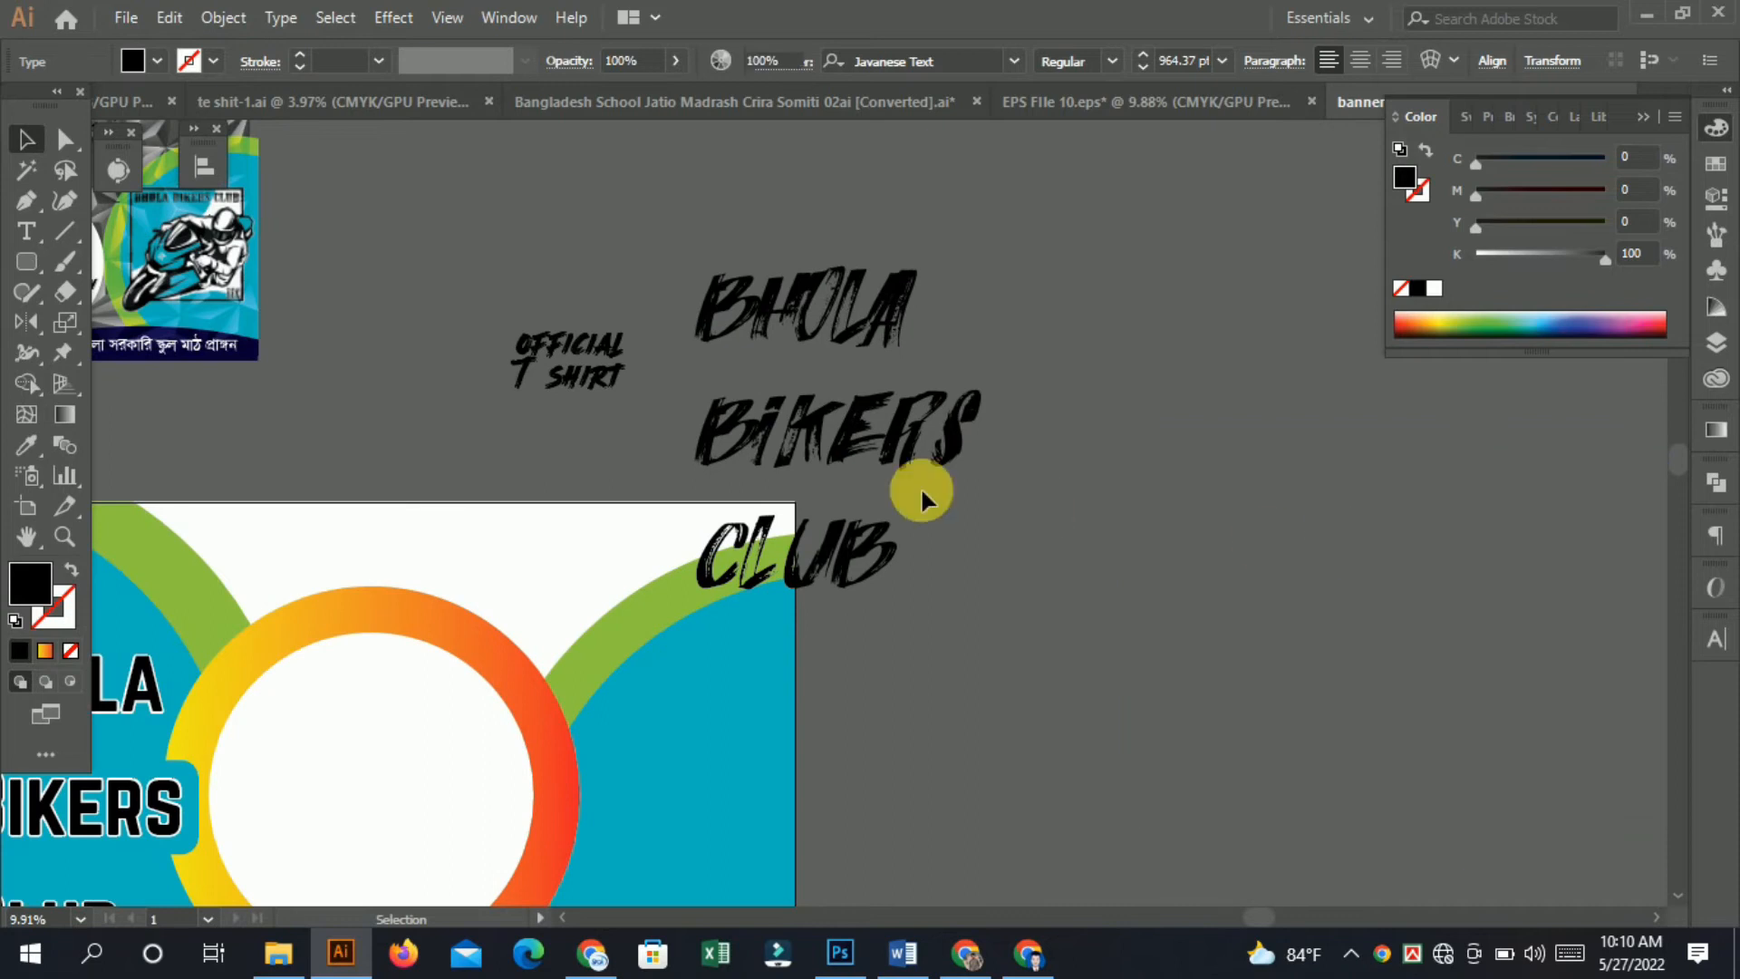
Undo the recent font and text edits, then delete the duplicated text from the pasteboard.
left_click_drag(580, 538, 1109, 361)
left_click_drag(978, 321, 737, 462)
key("ctrl+z")
key("ctrl+z")
key("ctrl+z")
key("ctrl+z")
key("ctrl+z")
key("ctrl+z")
key("ctrl+z")
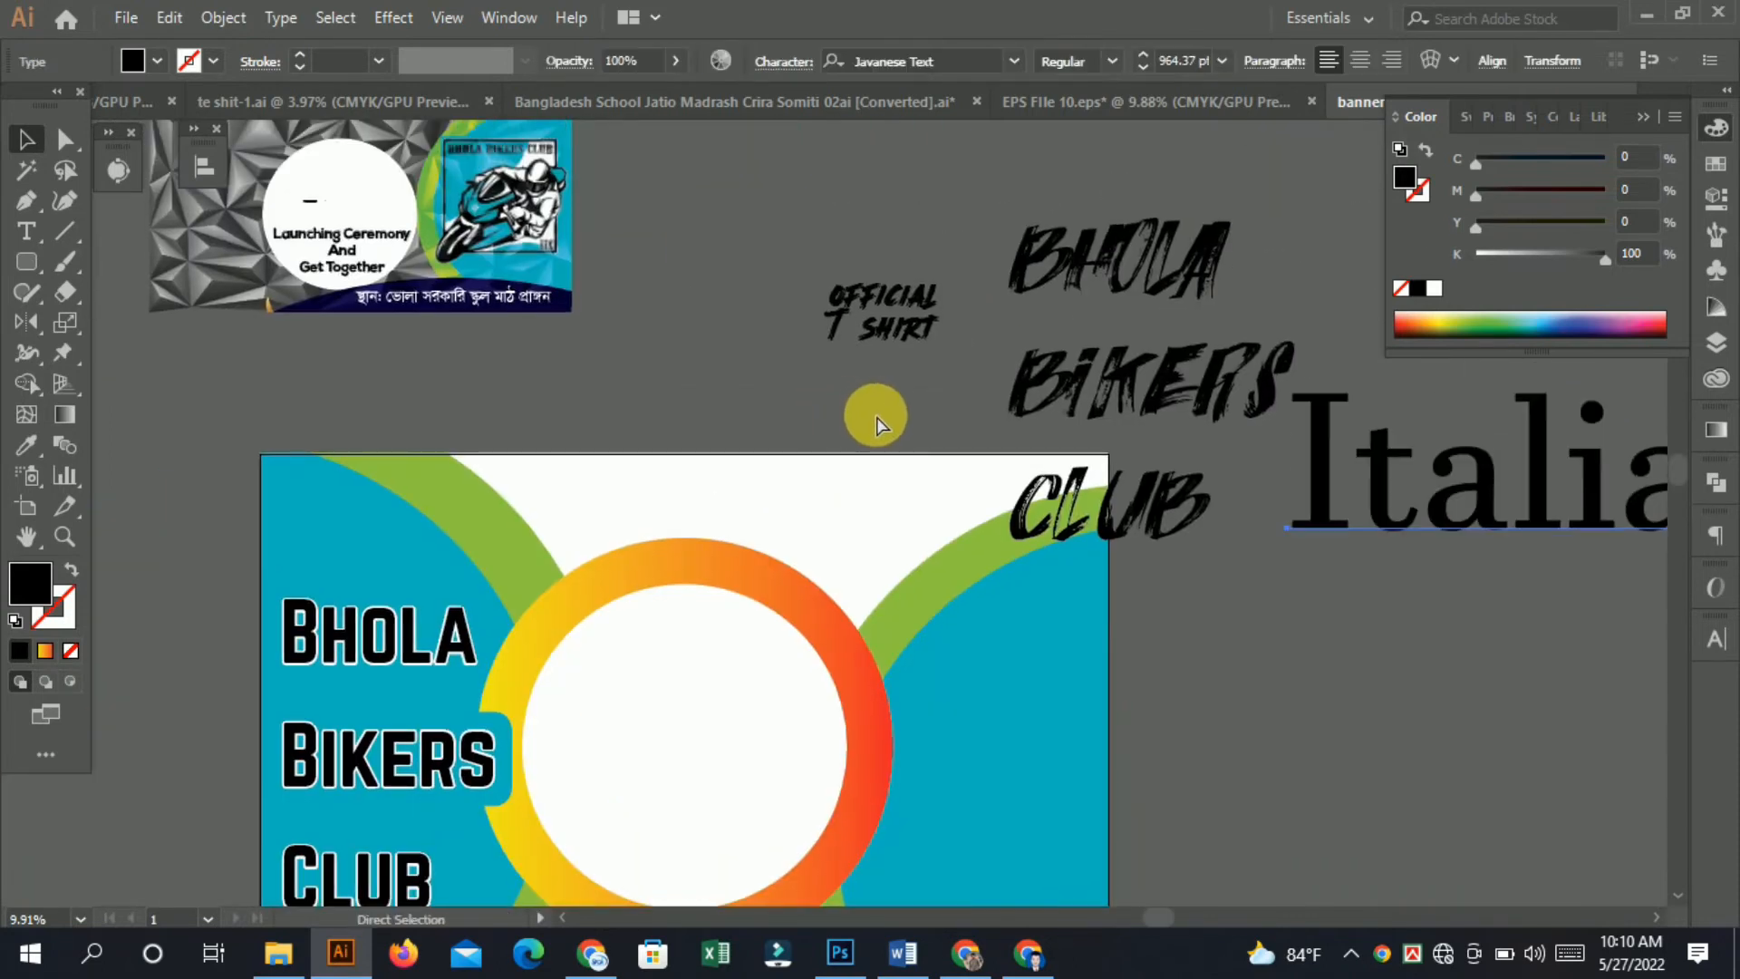
key("ctrl+z")
key("ctrl+z")
key("ctrl+z")
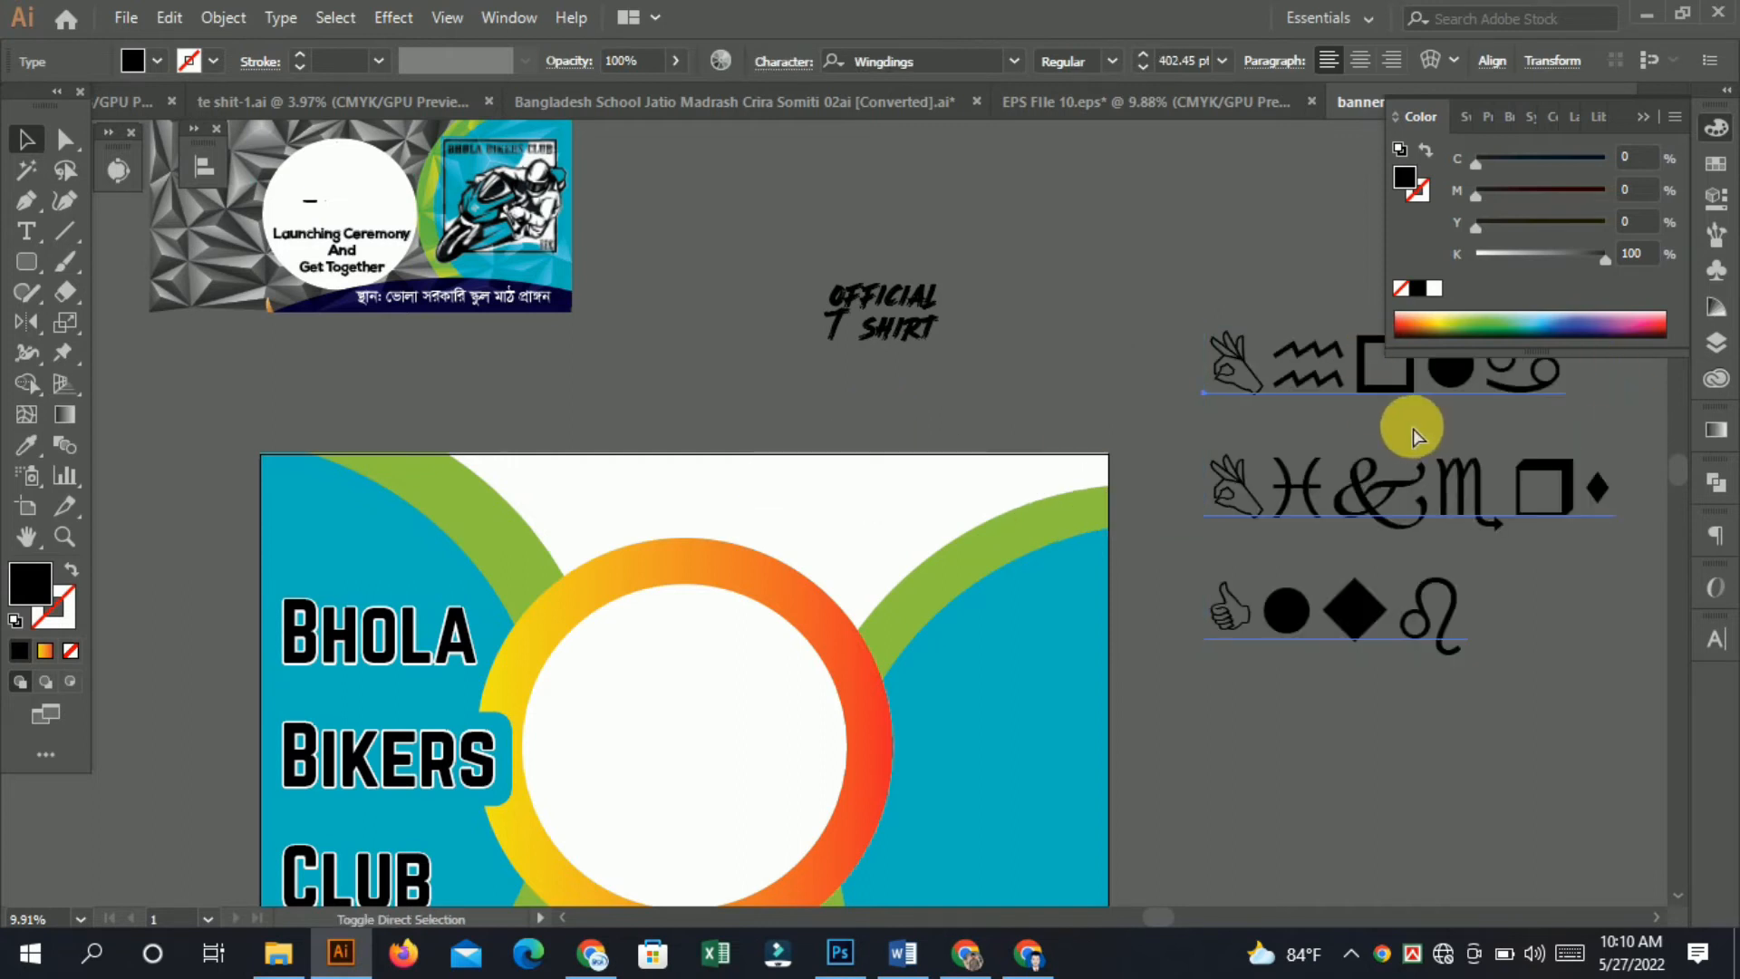
key("Delete")
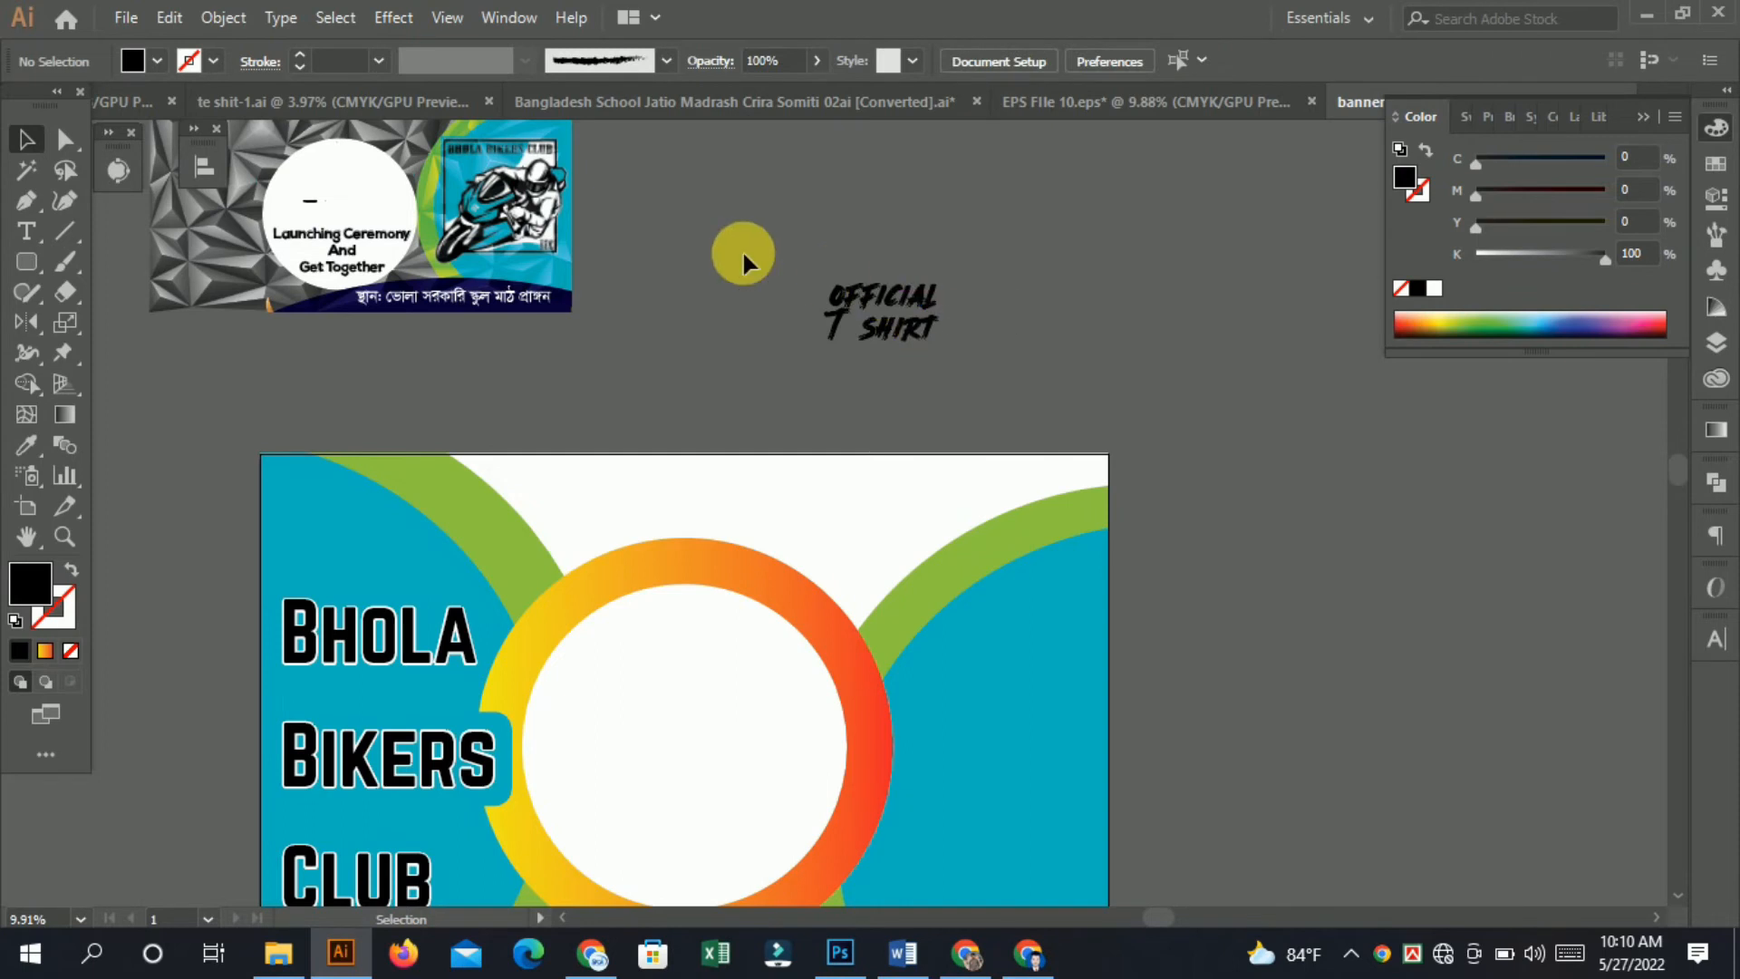
Move the OFFICIAL T SHIRT text into the upper part of the white circle.
mouse_move(872, 296)
left_mouse_down()
mouse_move(740, 560)
mouse_move(679, 636)
left_mouse_up()
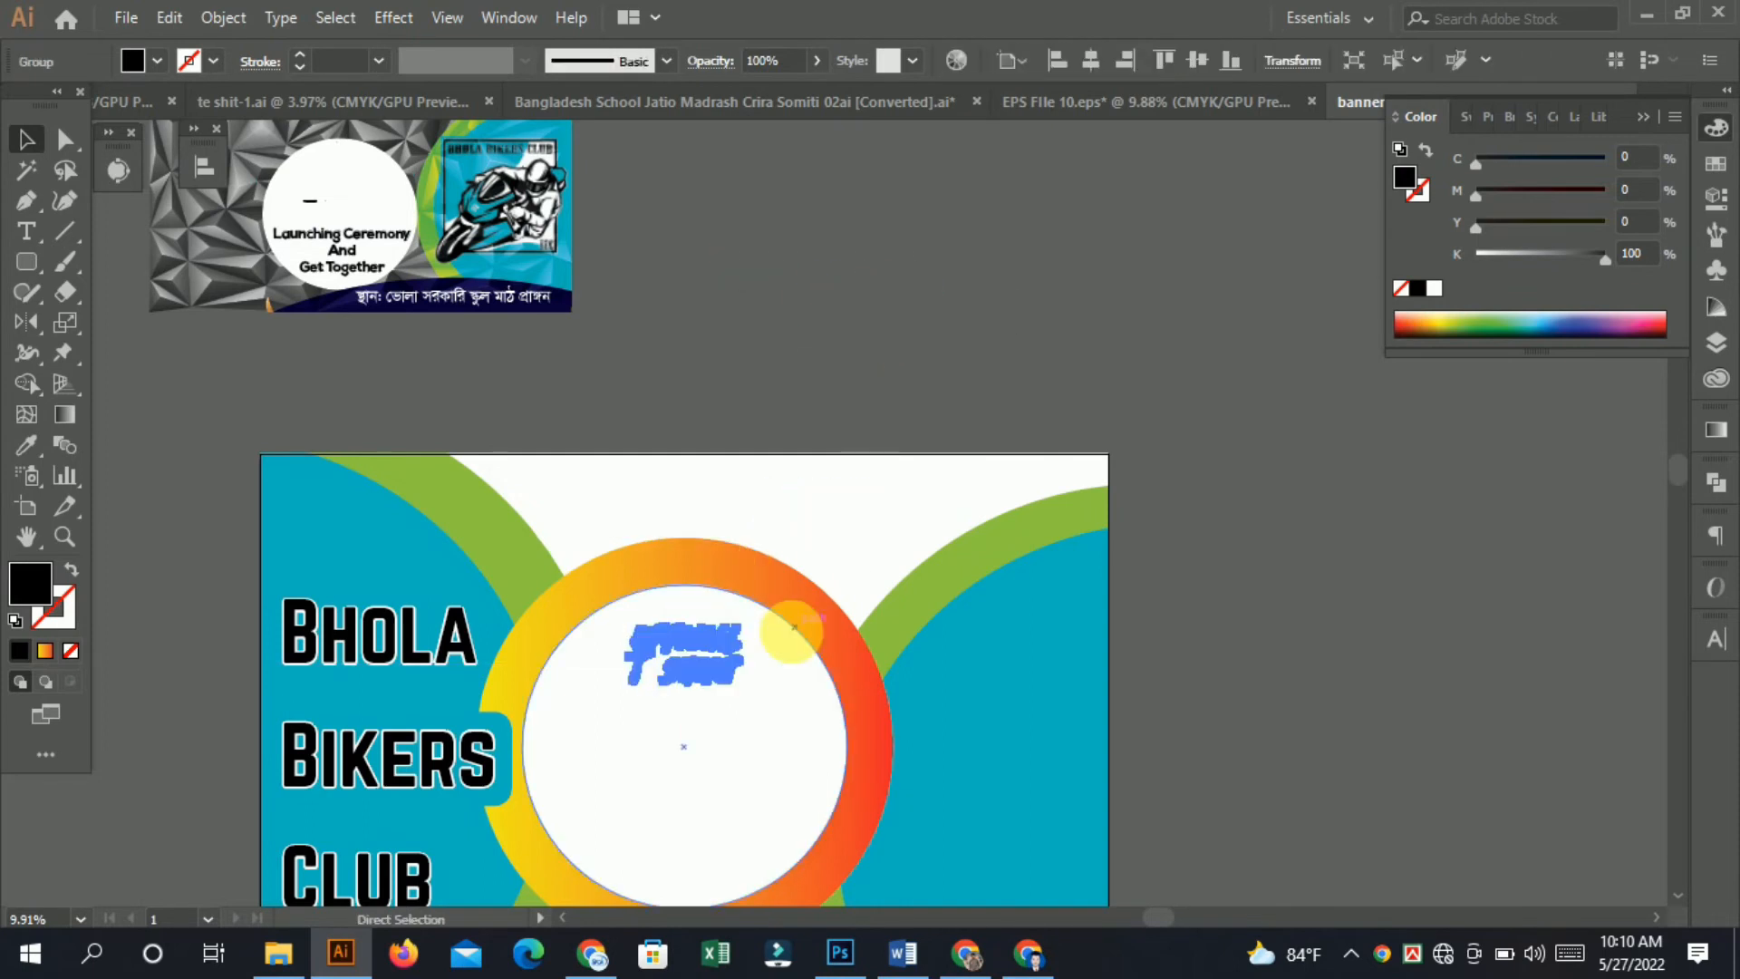
mouse_move(741, 684)
left_mouse_down()
mouse_move(831, 765)
mouse_move(838, 732)
mouse_move(695, 640)
mouse_move(803, 560)
left_mouse_up()
left_click(797, 437)
key("space")
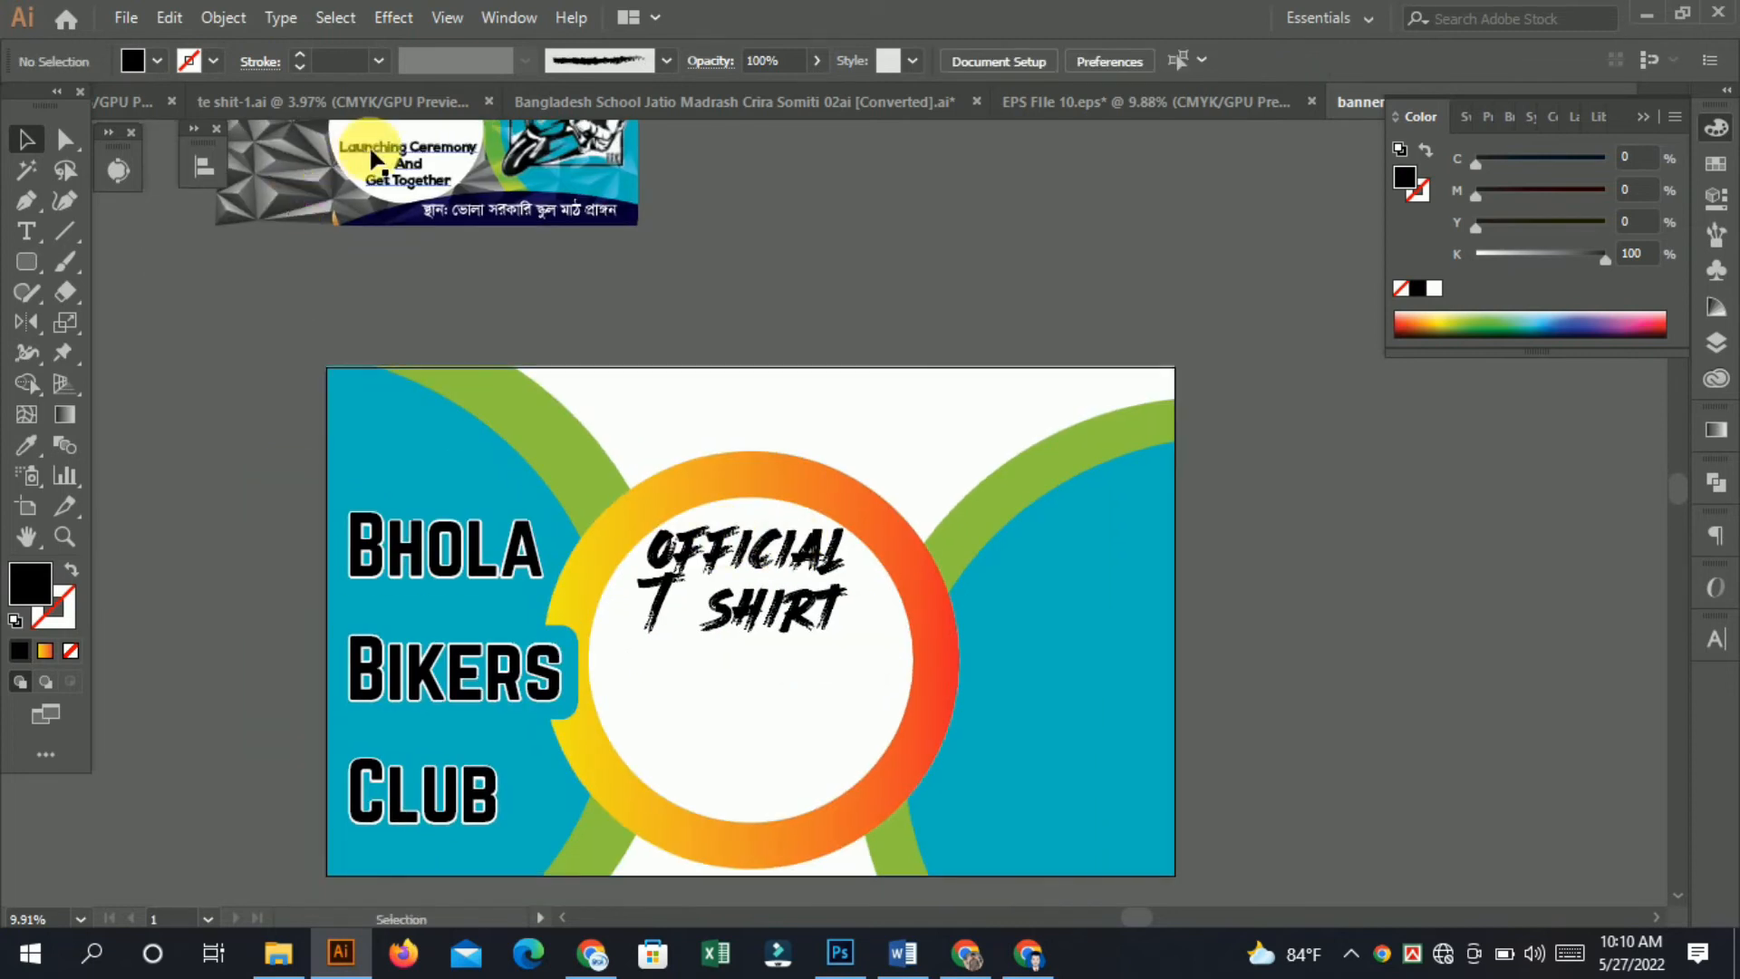
Enlarge the Launching Ceremony And Get Together text beneath OFFICIAL T SHIRT inside the circle.
left_click_drag(705, 676, 704, 676)
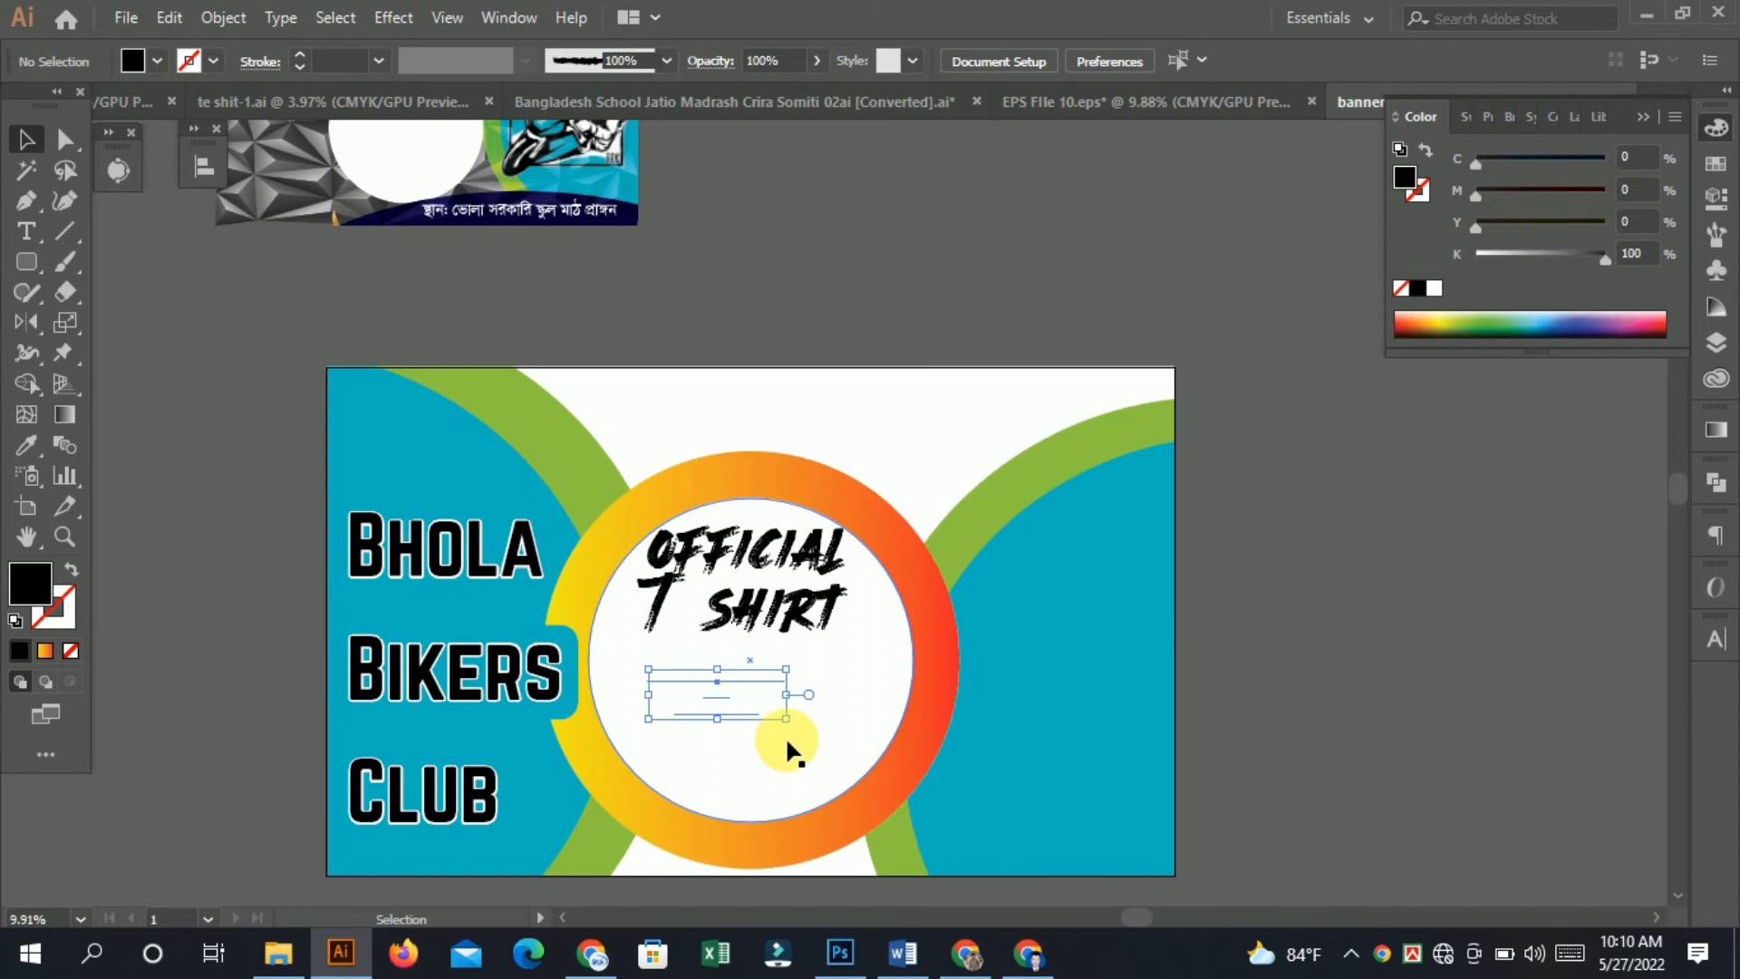
left_click_drag(785, 718, 900, 820)
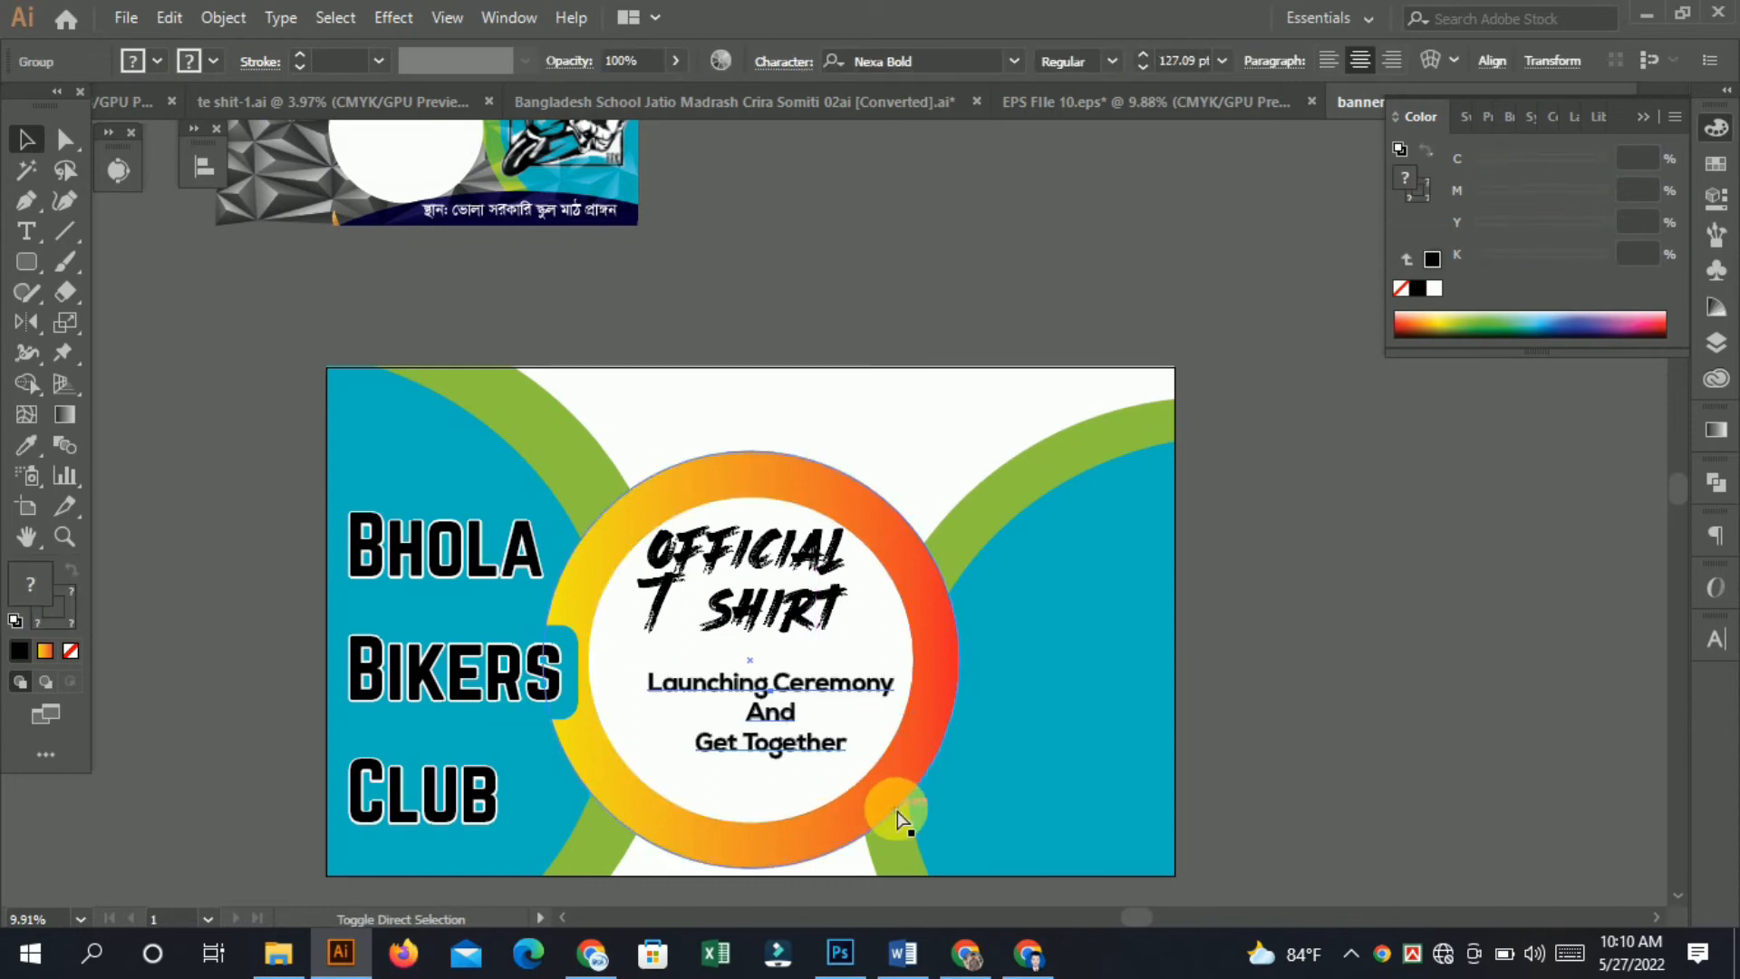
Nudge and slightly enlarge the Launching Ceremony And Get Together text inside the white circle.
left_click_drag(771, 683, 748, 677)
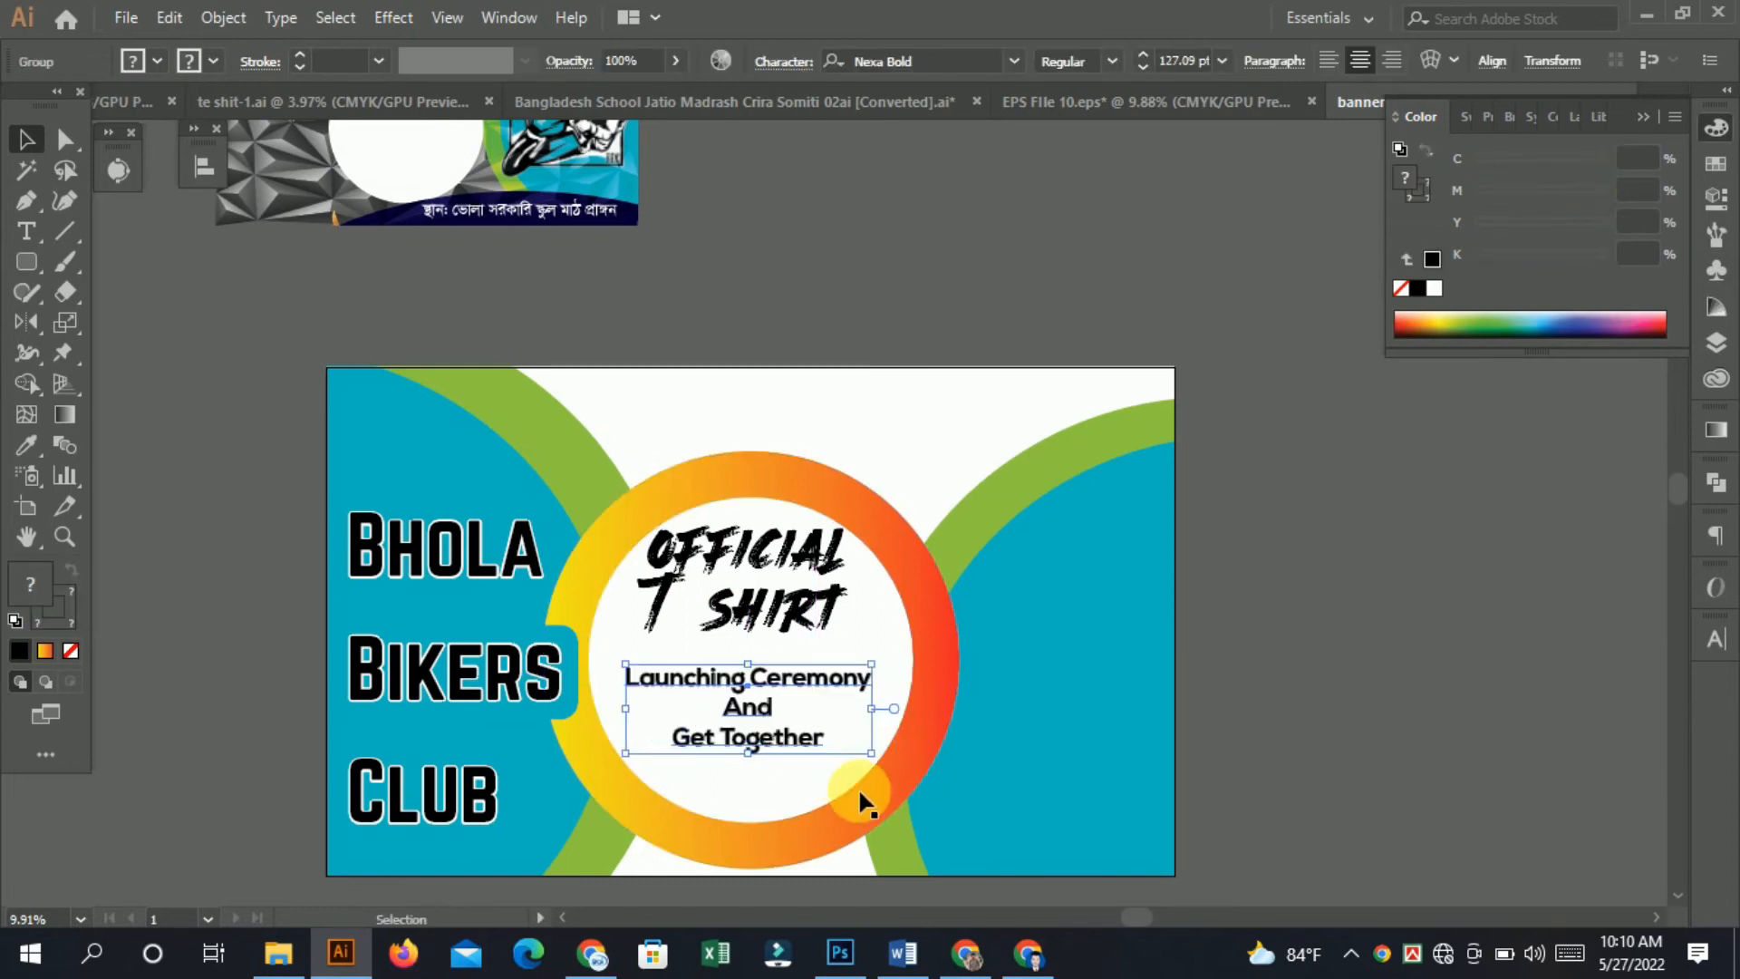
left_click_drag(868, 761, 901, 777)
left_click(1359, 734)
Move the Bhola Bikers Club logo image into the blue area on the banner's right side and enlarge it.
left_click_drag(888, 372, 793, 433)
left_click_drag(476, 186, 960, 243)
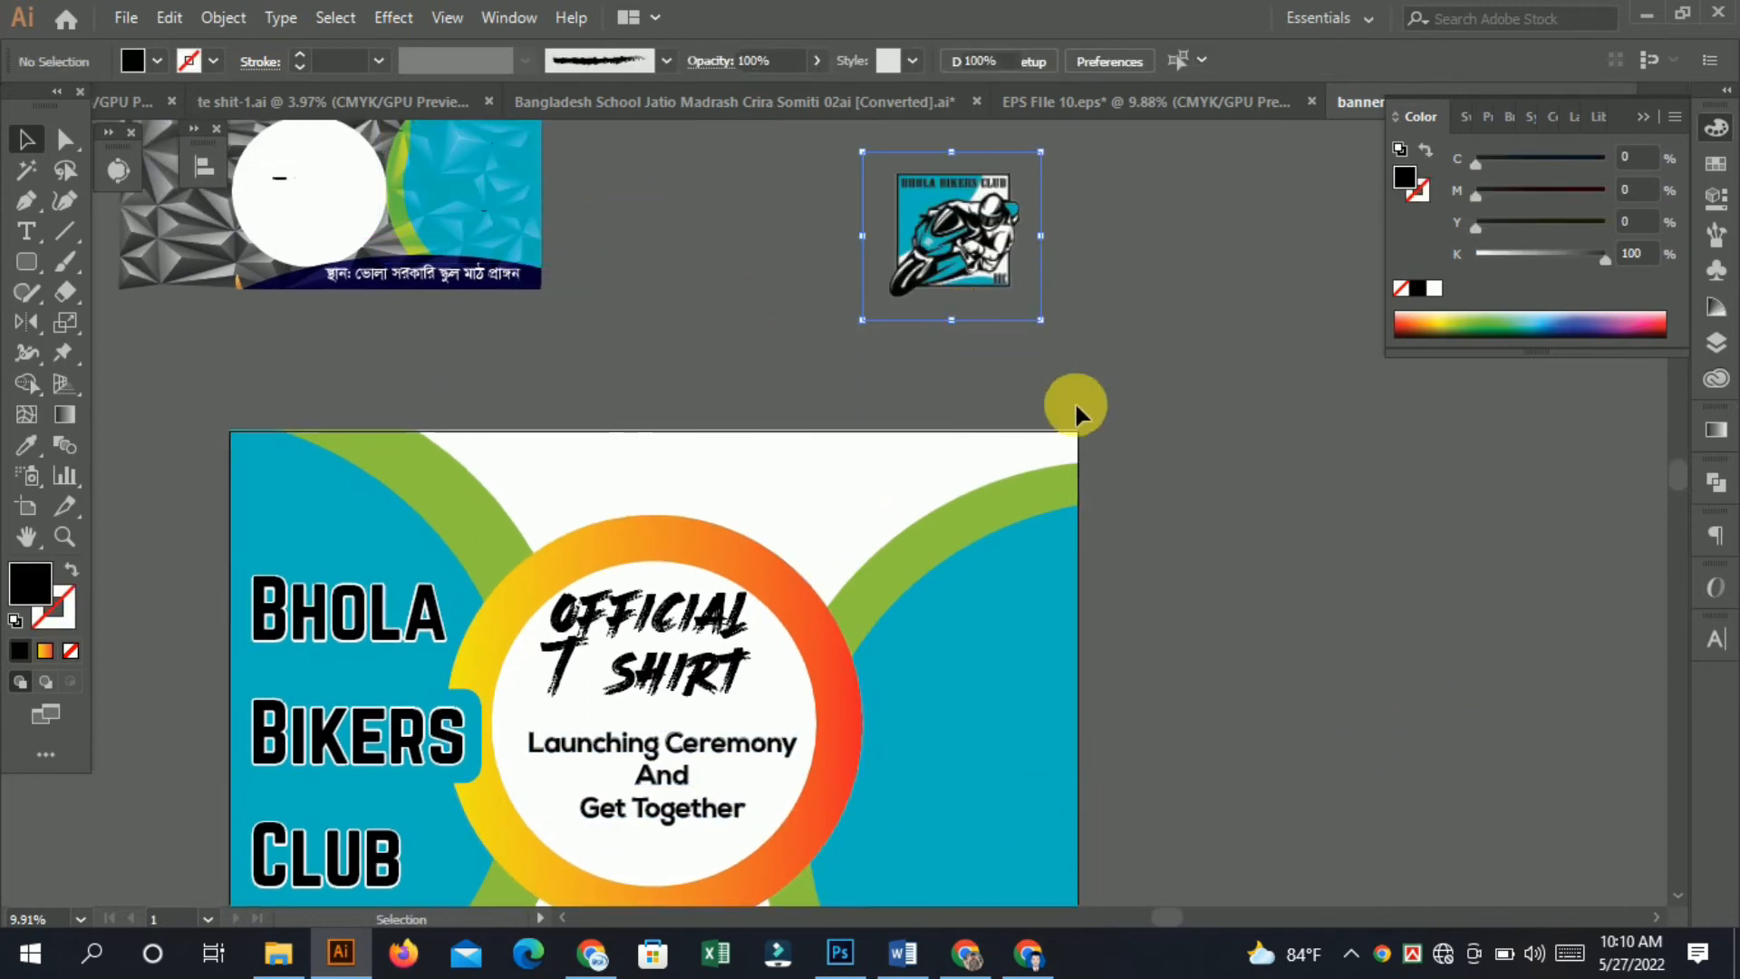
left_click_drag(1120, 420, 1013, 338)
left_click_drag(855, 145, 875, 650)
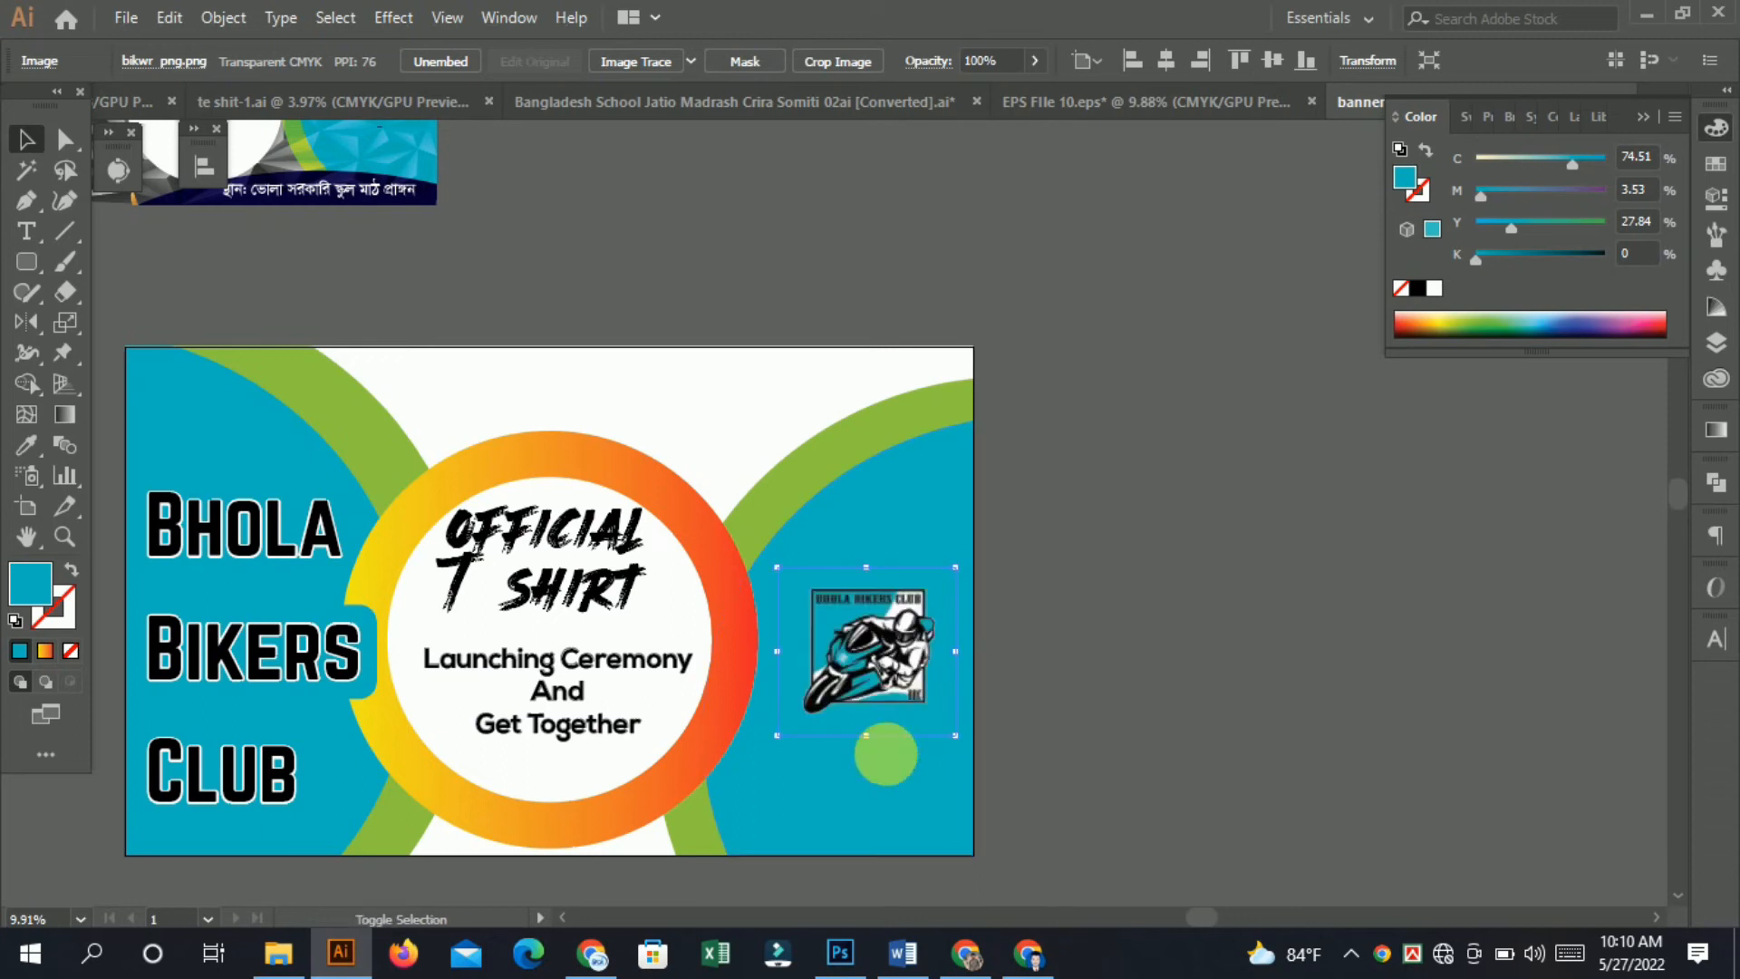
left_click_drag(964, 741, 1022, 799)
left_click_drag(847, 667, 840, 678)
Place the Bengali Bismillahir Rahmanir Rahim text centred along the top of the banner.
scroll(716, 655, "down", 2)
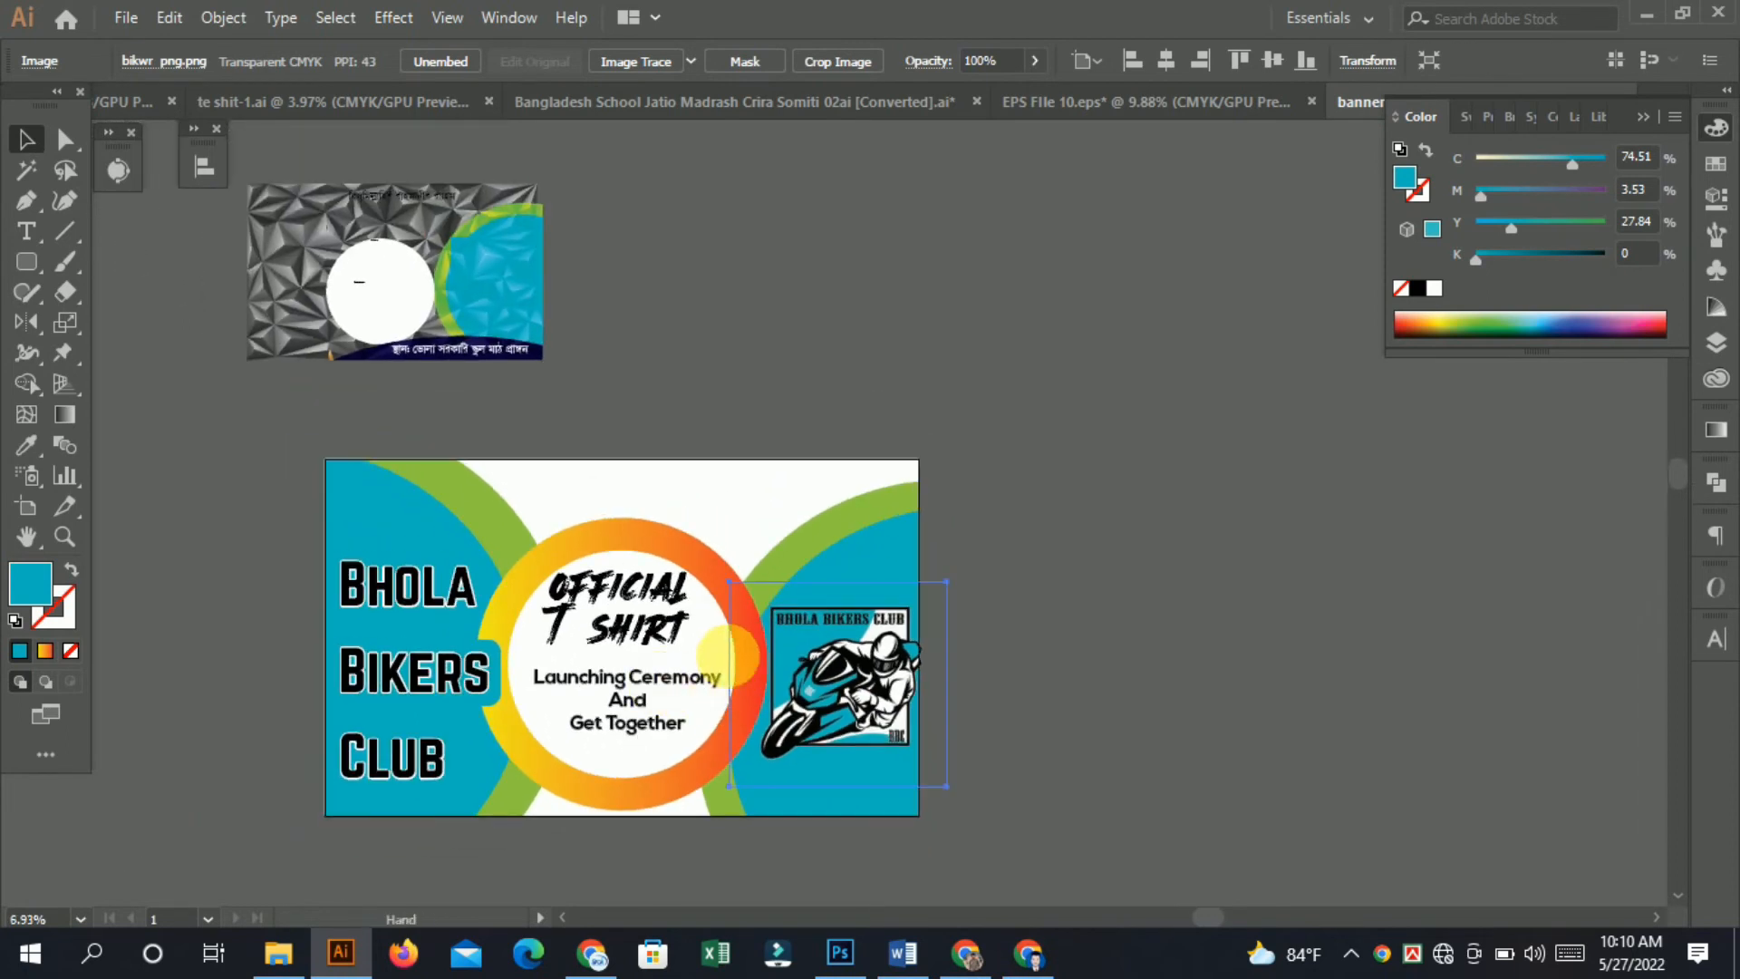
scroll(725, 653, "up", 4)
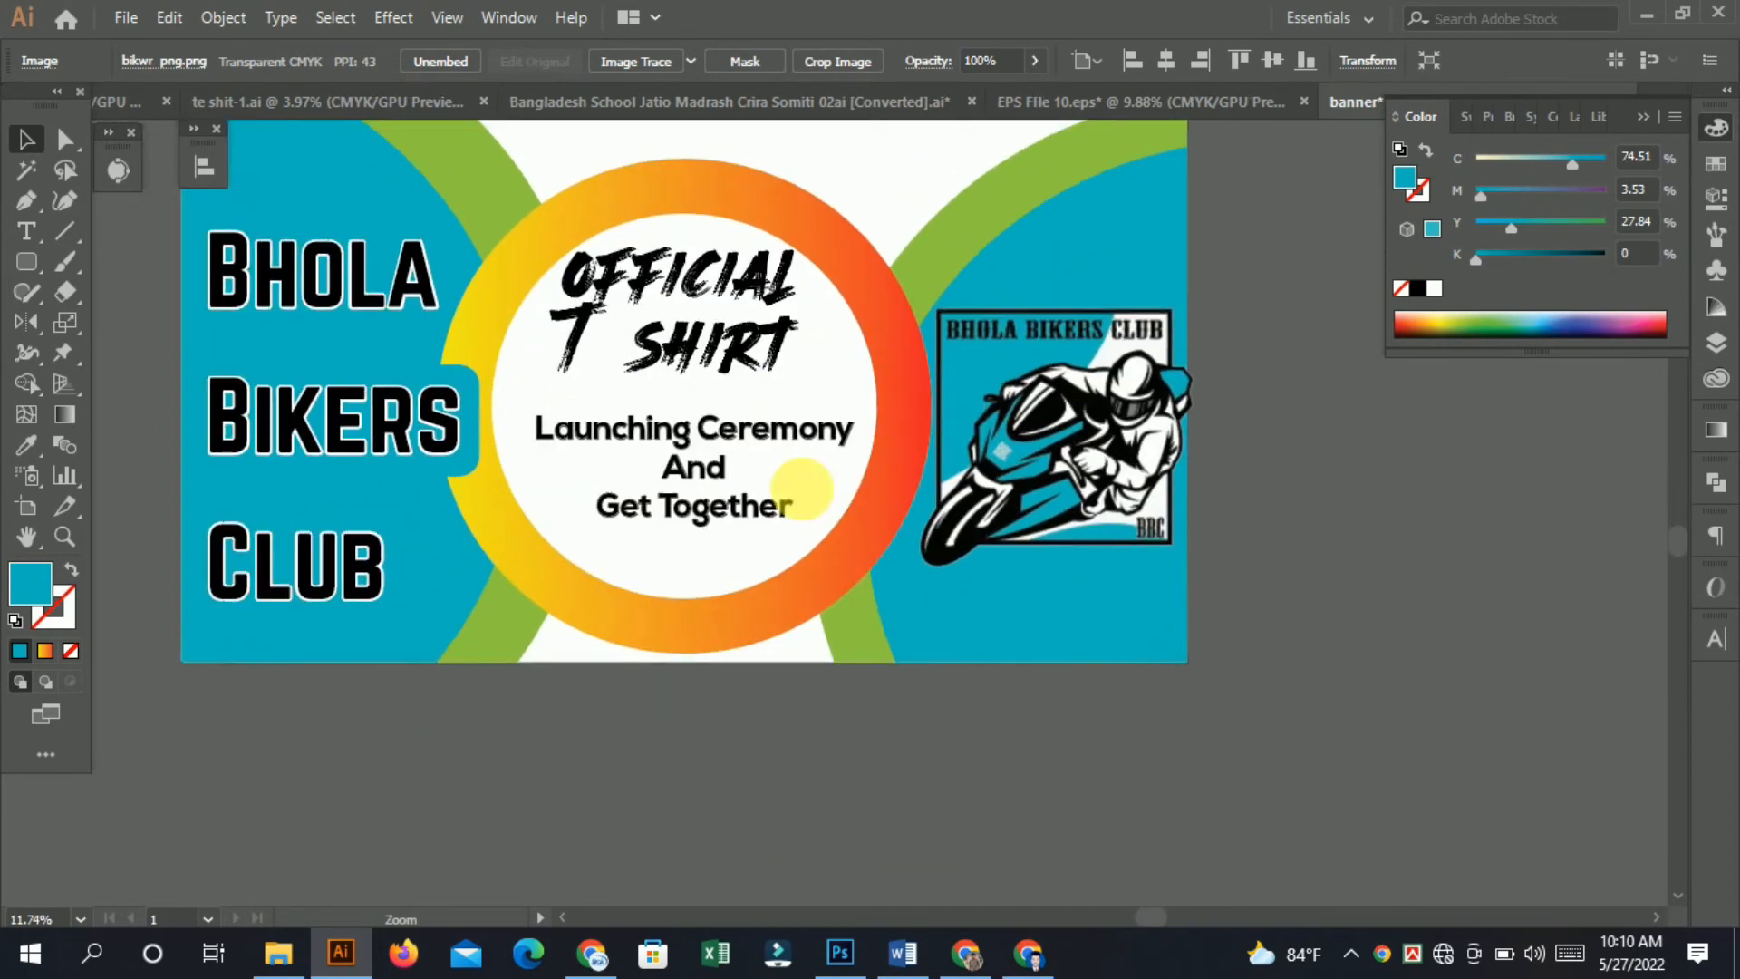
left_click_drag(802, 489, 629, 544)
left_click_drag(742, 452, 682, 594)
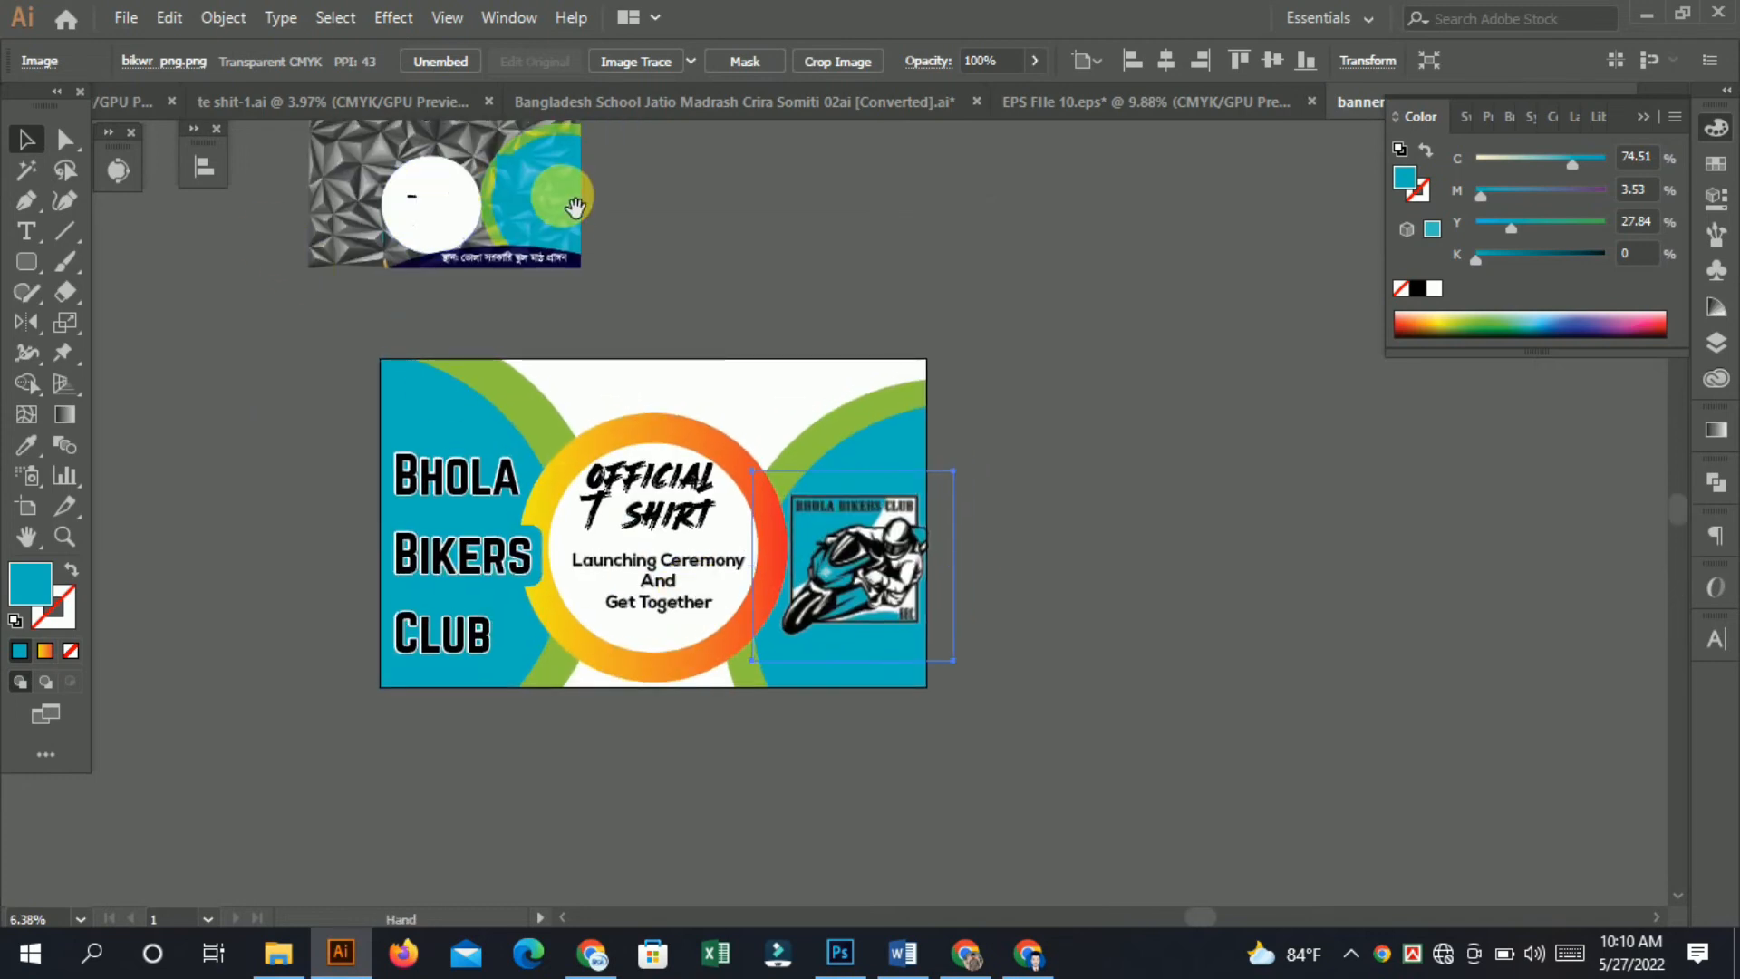
left_click_drag(575, 208, 481, 337)
left_click(496, 360)
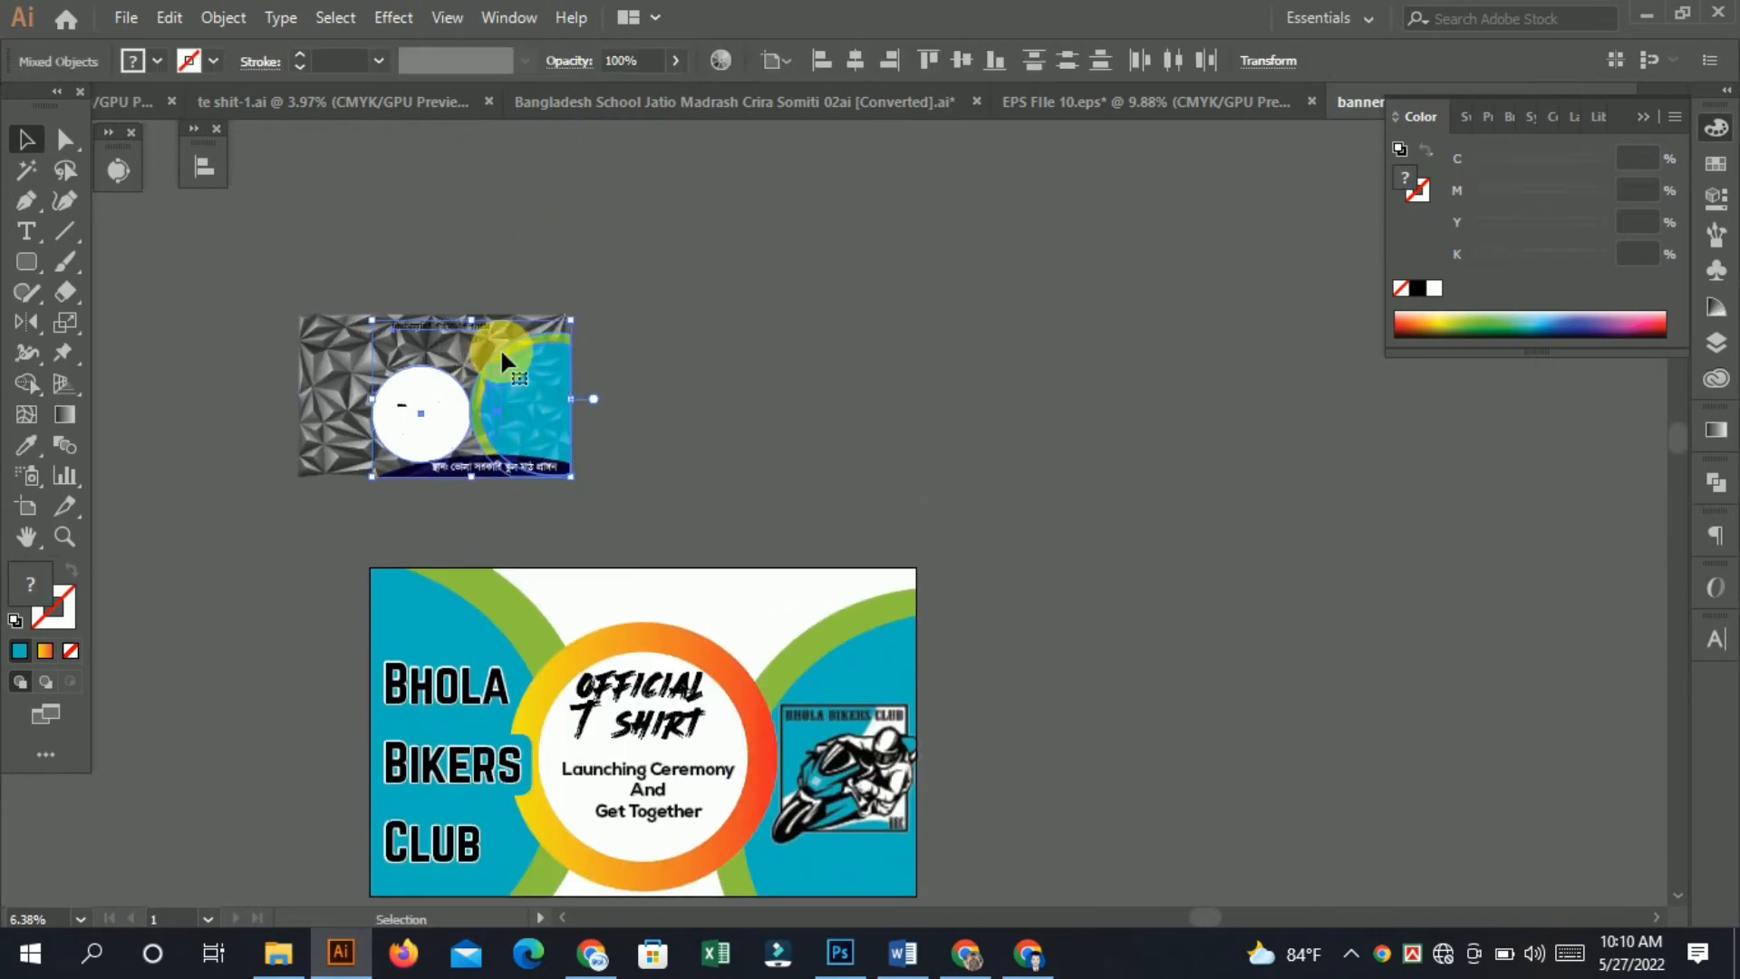
left_click_drag(633, 611, 756, 611)
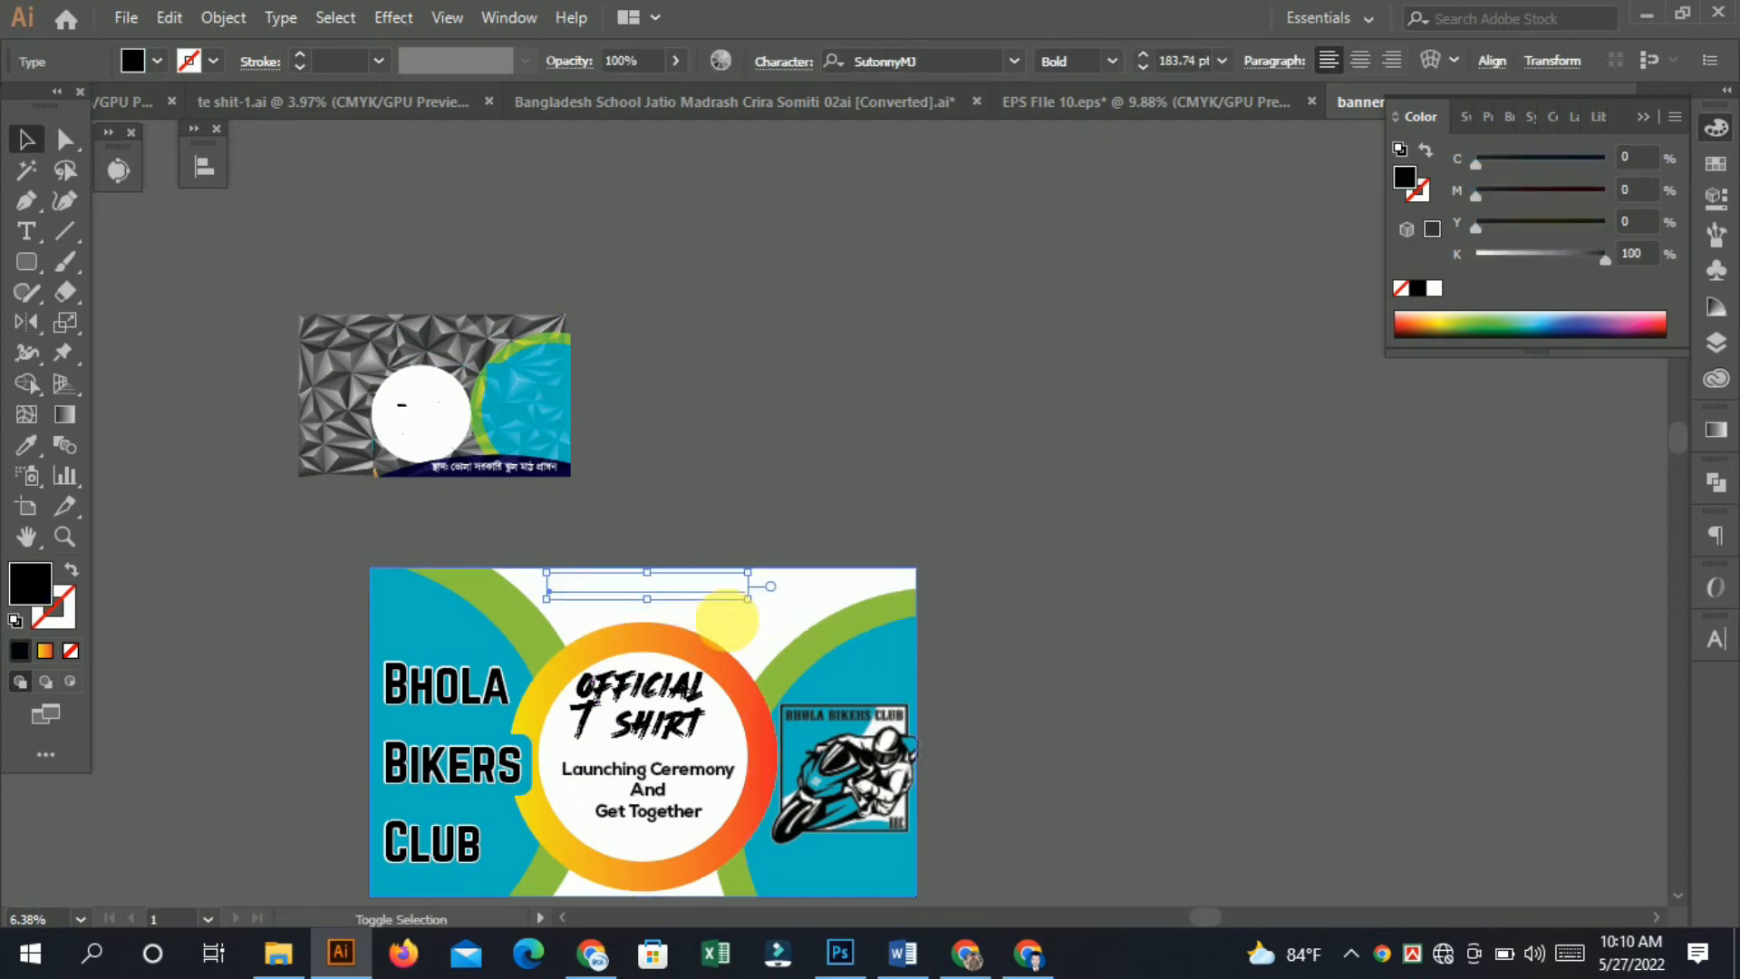
key("ctrl+space")
left_click(876, 701)
left_click_drag(691, 547, 696, 575)
left_click(802, 522, "alt")
left_click(802, 521)
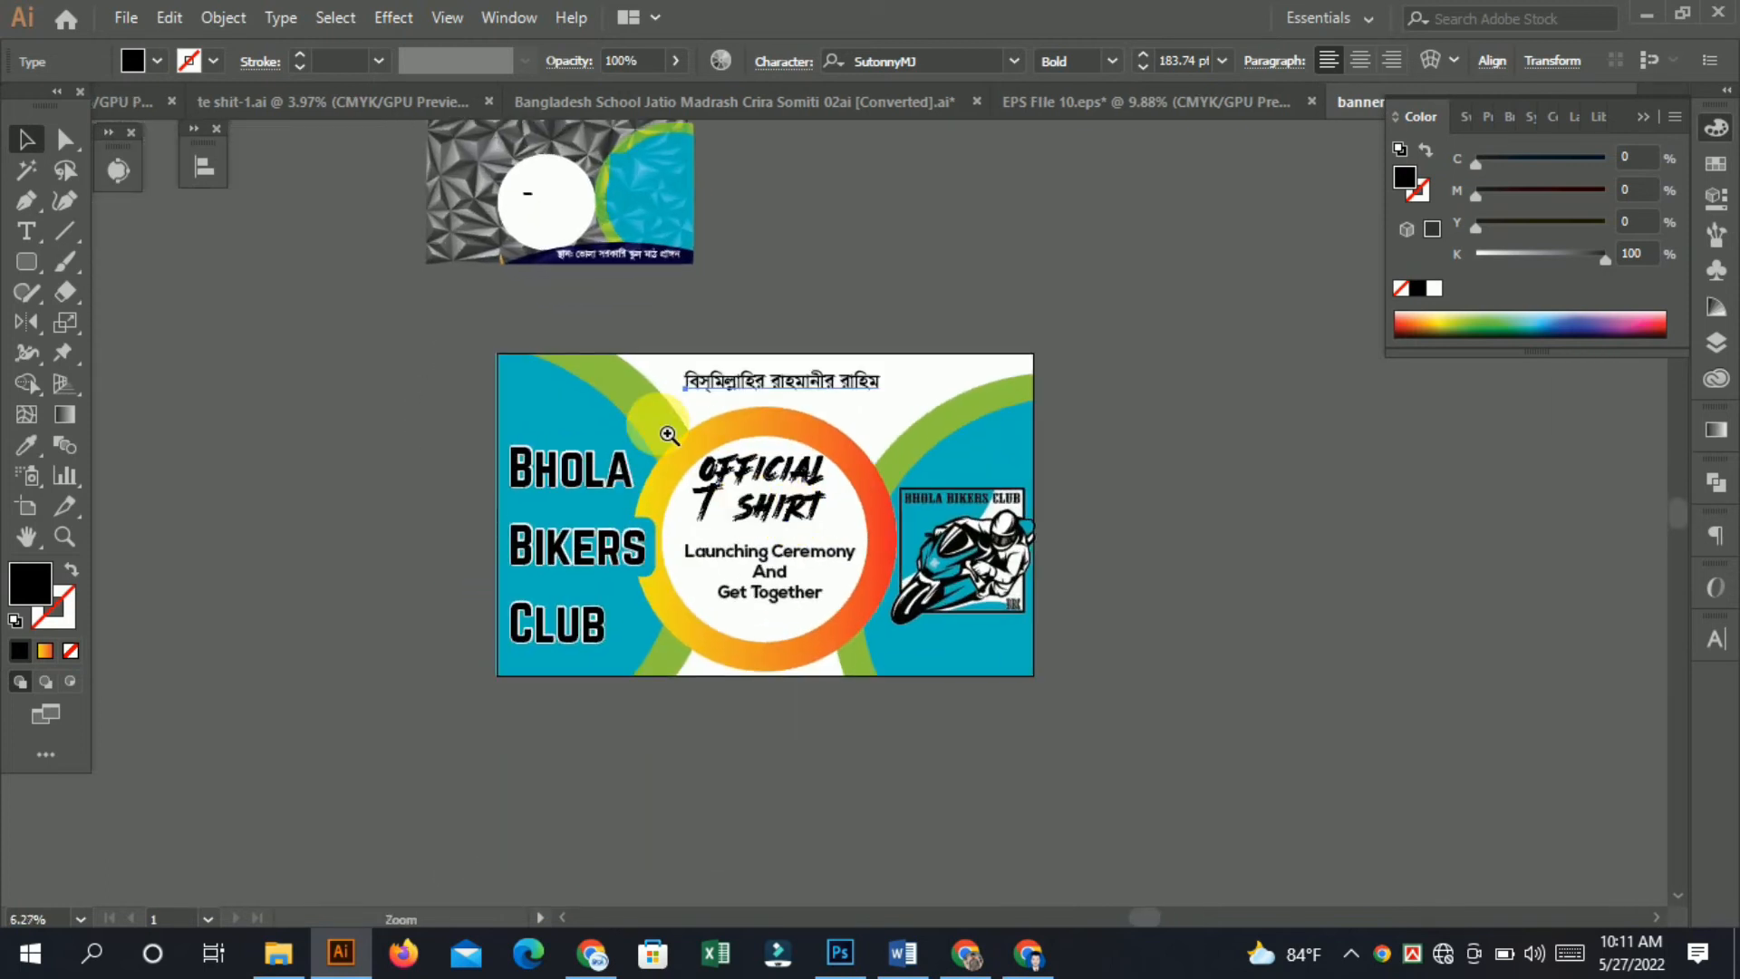
Move the Bengali venue text aside and delete the circle and coloured shapes from the reference artwork.
left_click_drag(860, 277, 934, 279)
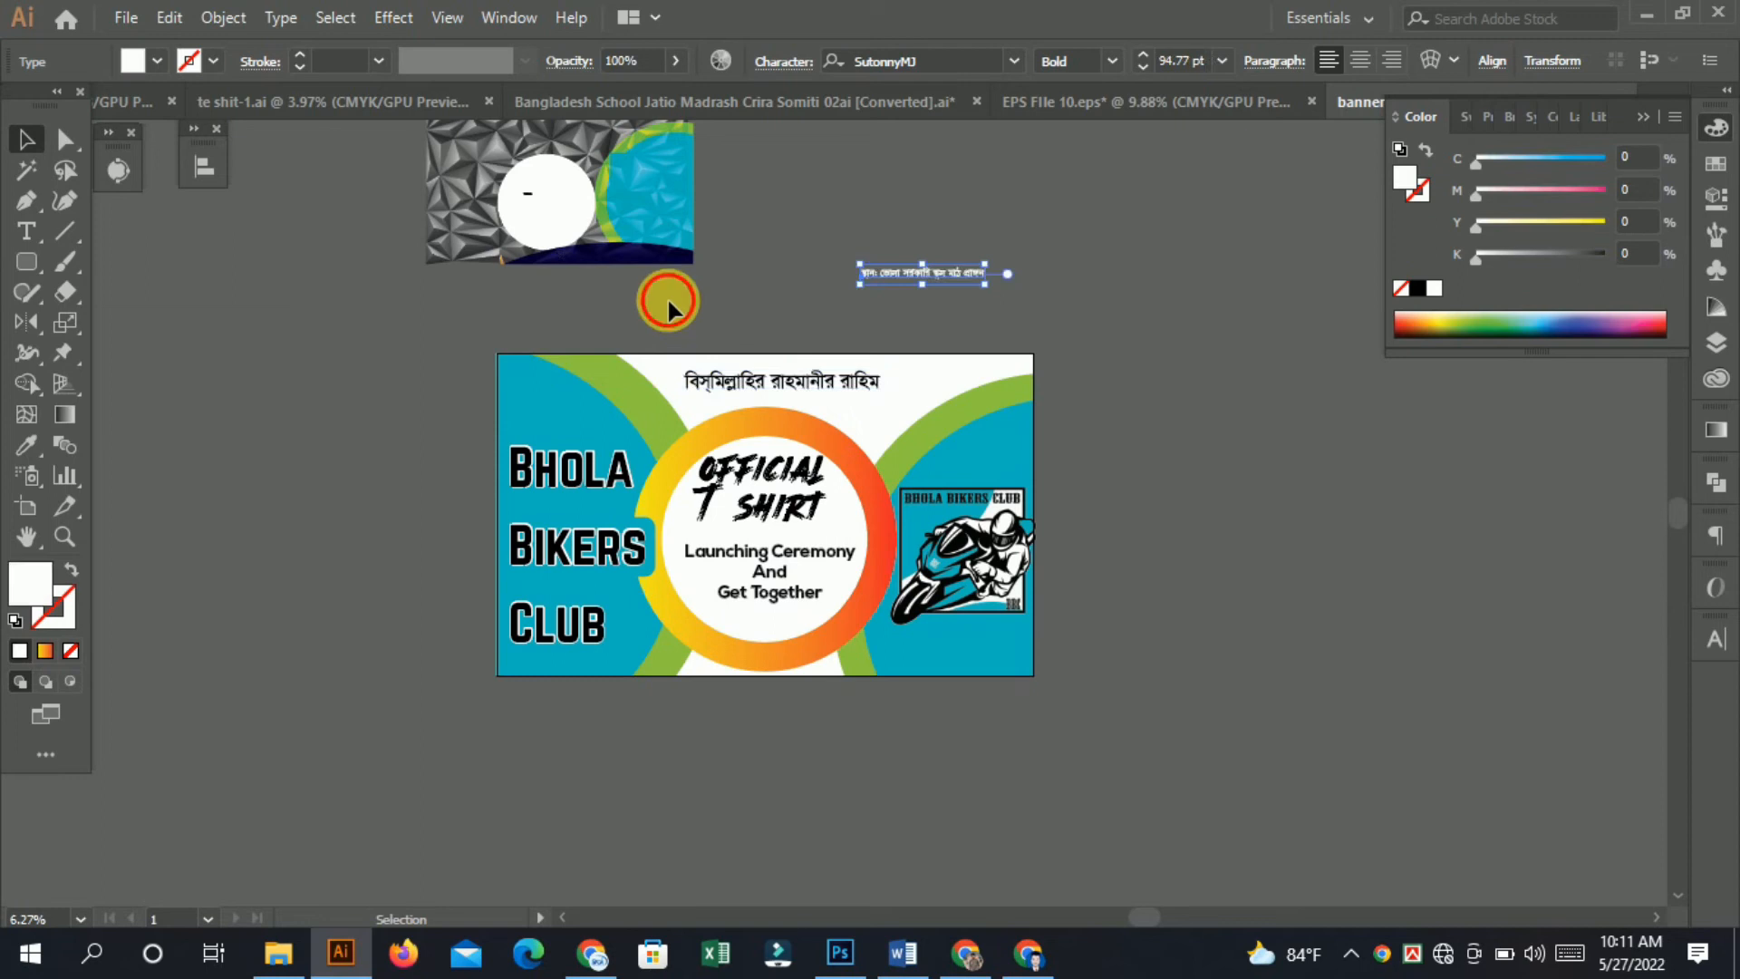
scroll(667, 296, "up", 3)
left_click_drag(721, 435, 404, 160)
key("Delete")
left_click(649, 286)
scroll(470, 272, "down", 2)
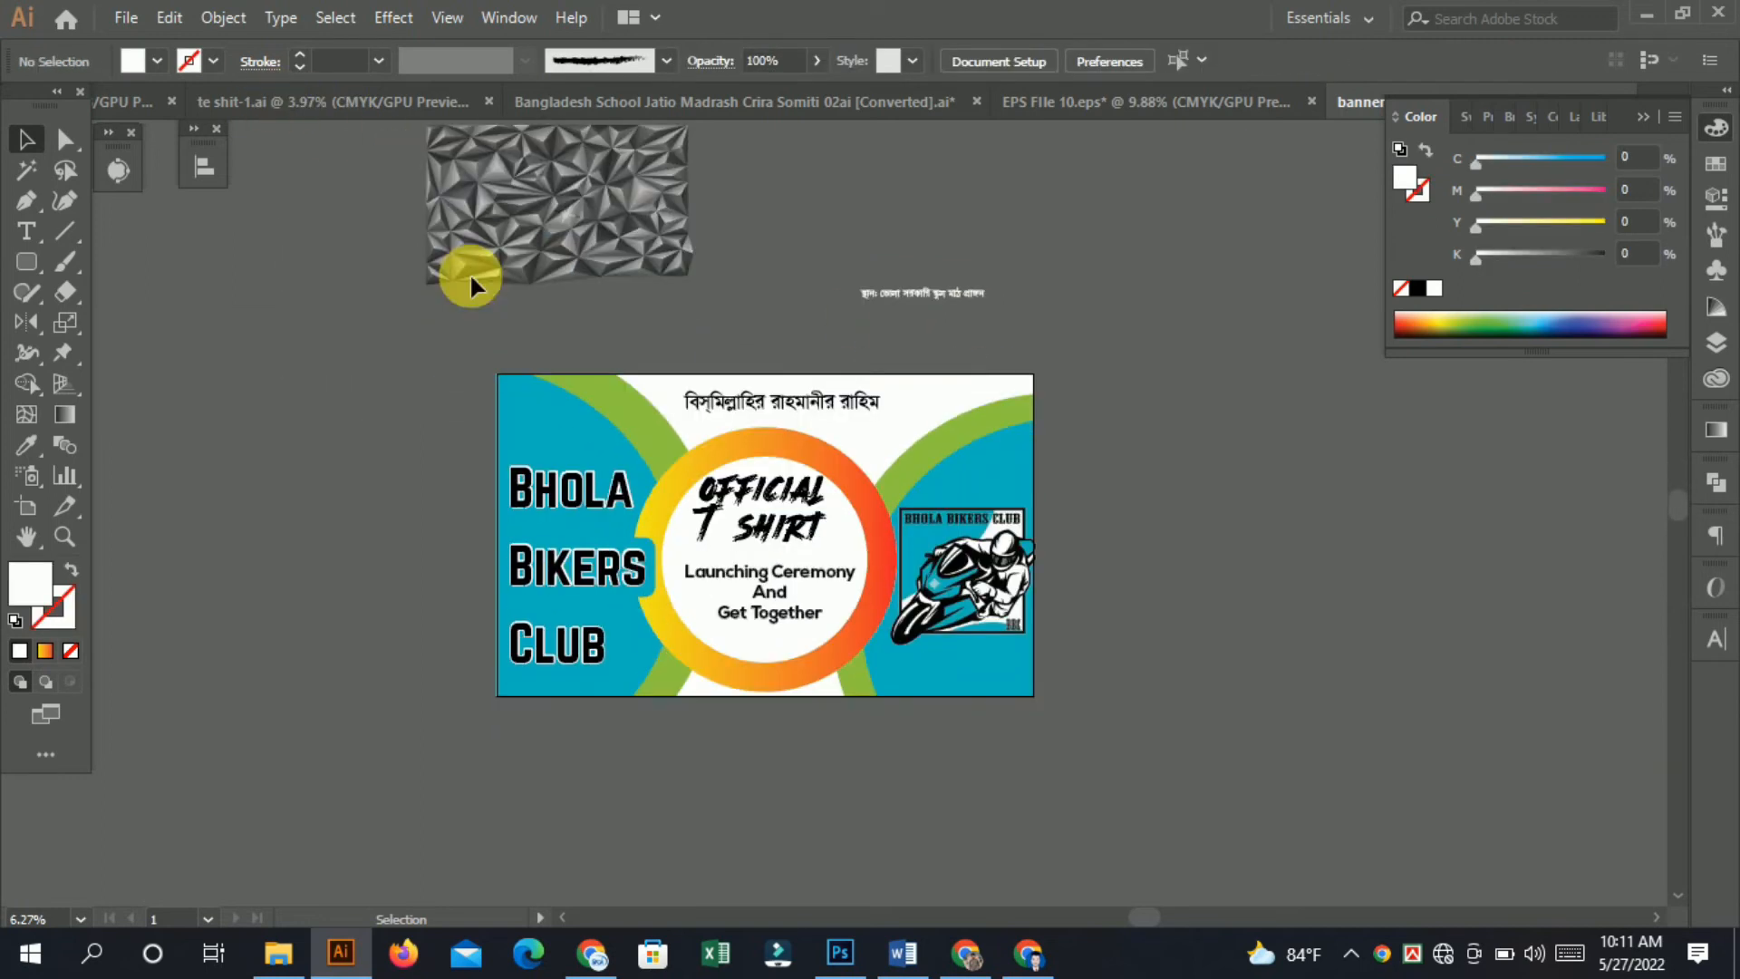
Draw a large ellipse below the banner and fill it dark navy with C 100, M 27, Y 0, K 95.
left_click_drag(21, 269, 100, 323)
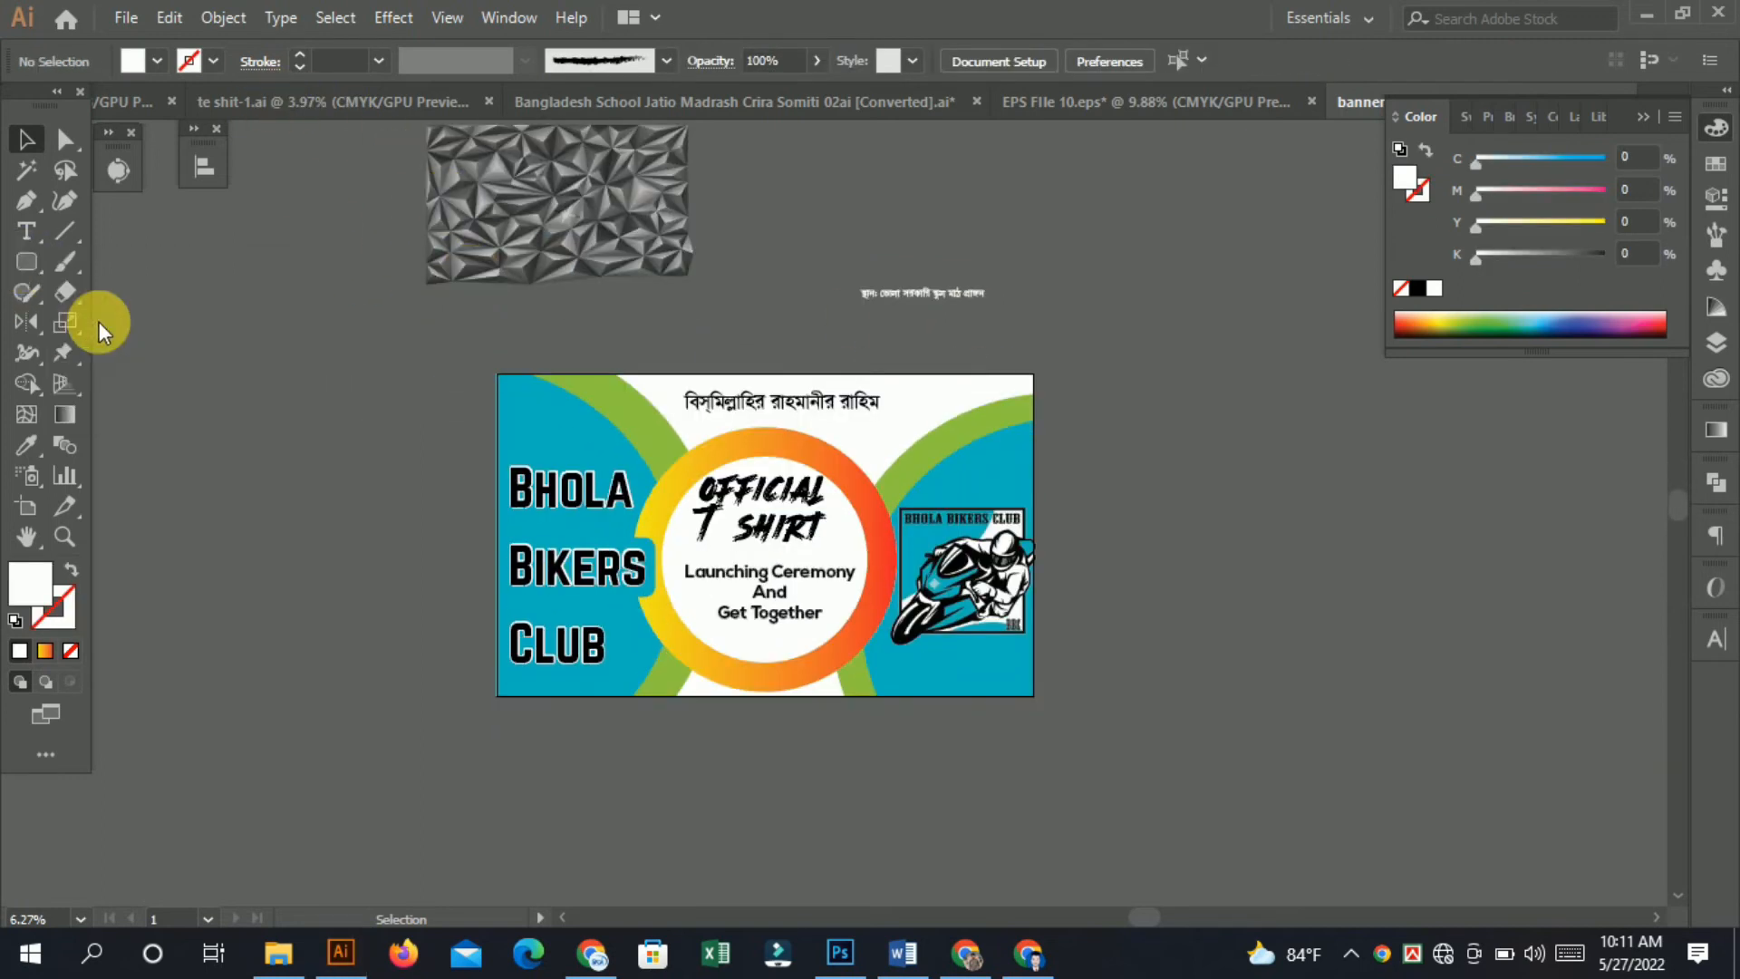
left_click_drag(662, 668, 1309, 917)
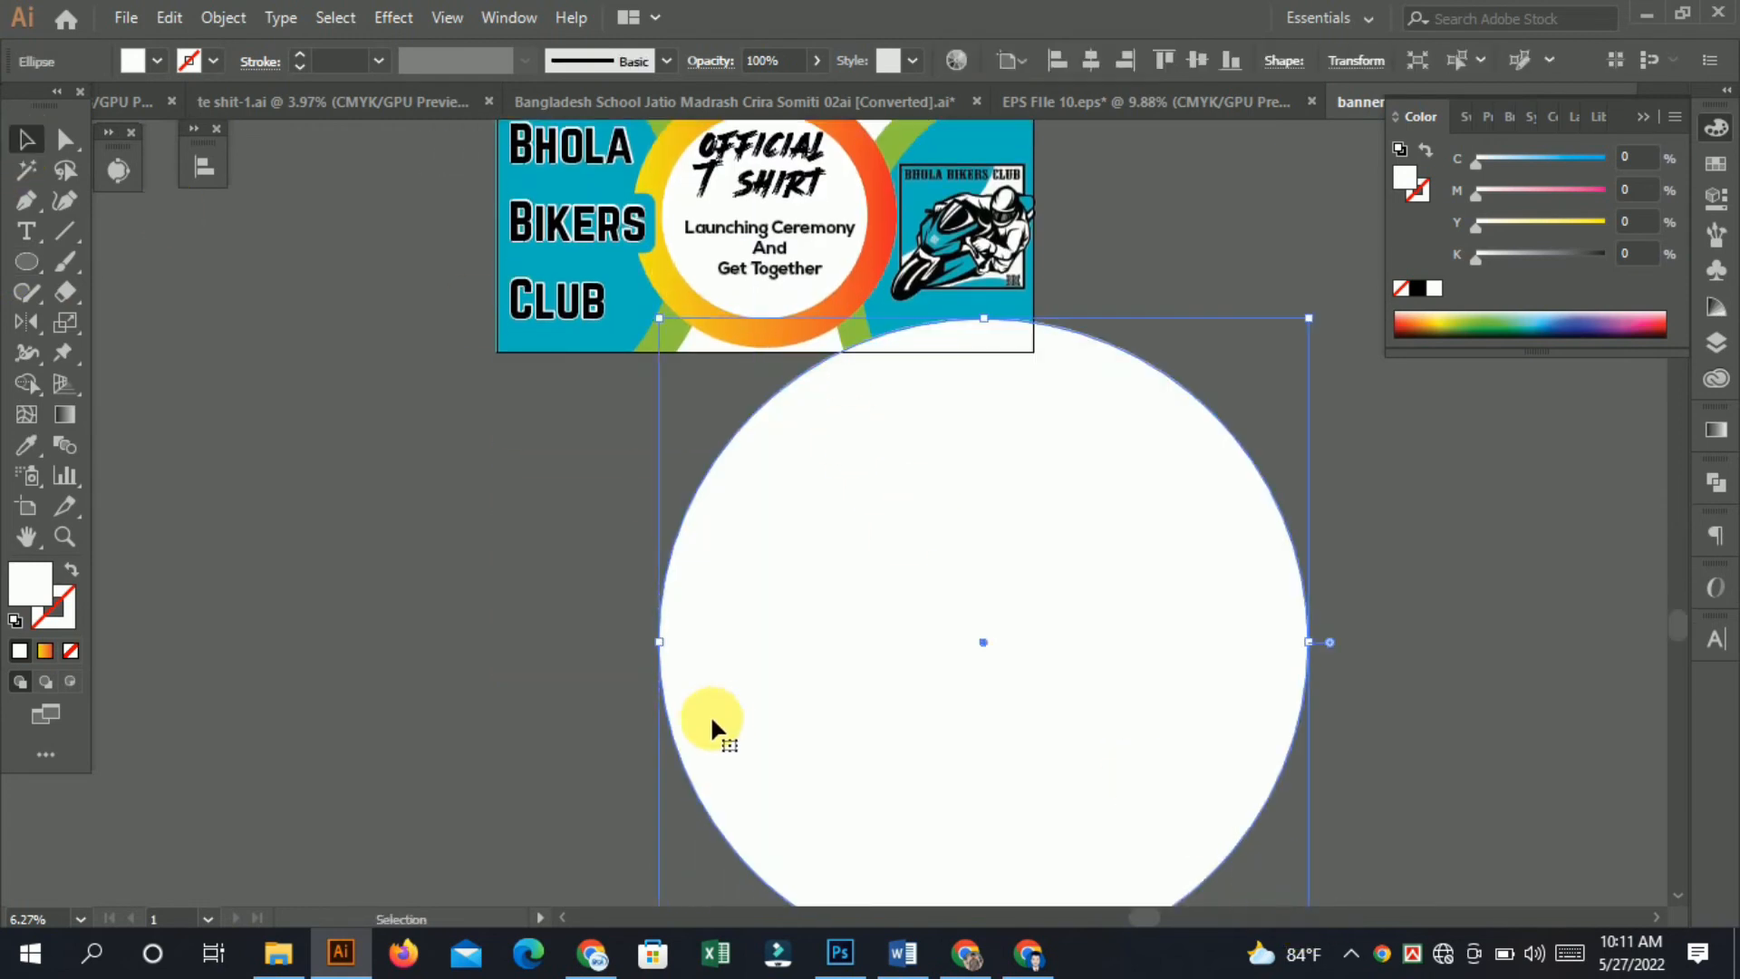
left_click_drag(657, 643, 331, 642)
left_click_drag(1553, 163, 1607, 161)
left_click_drag(1568, 254, 1598, 254)
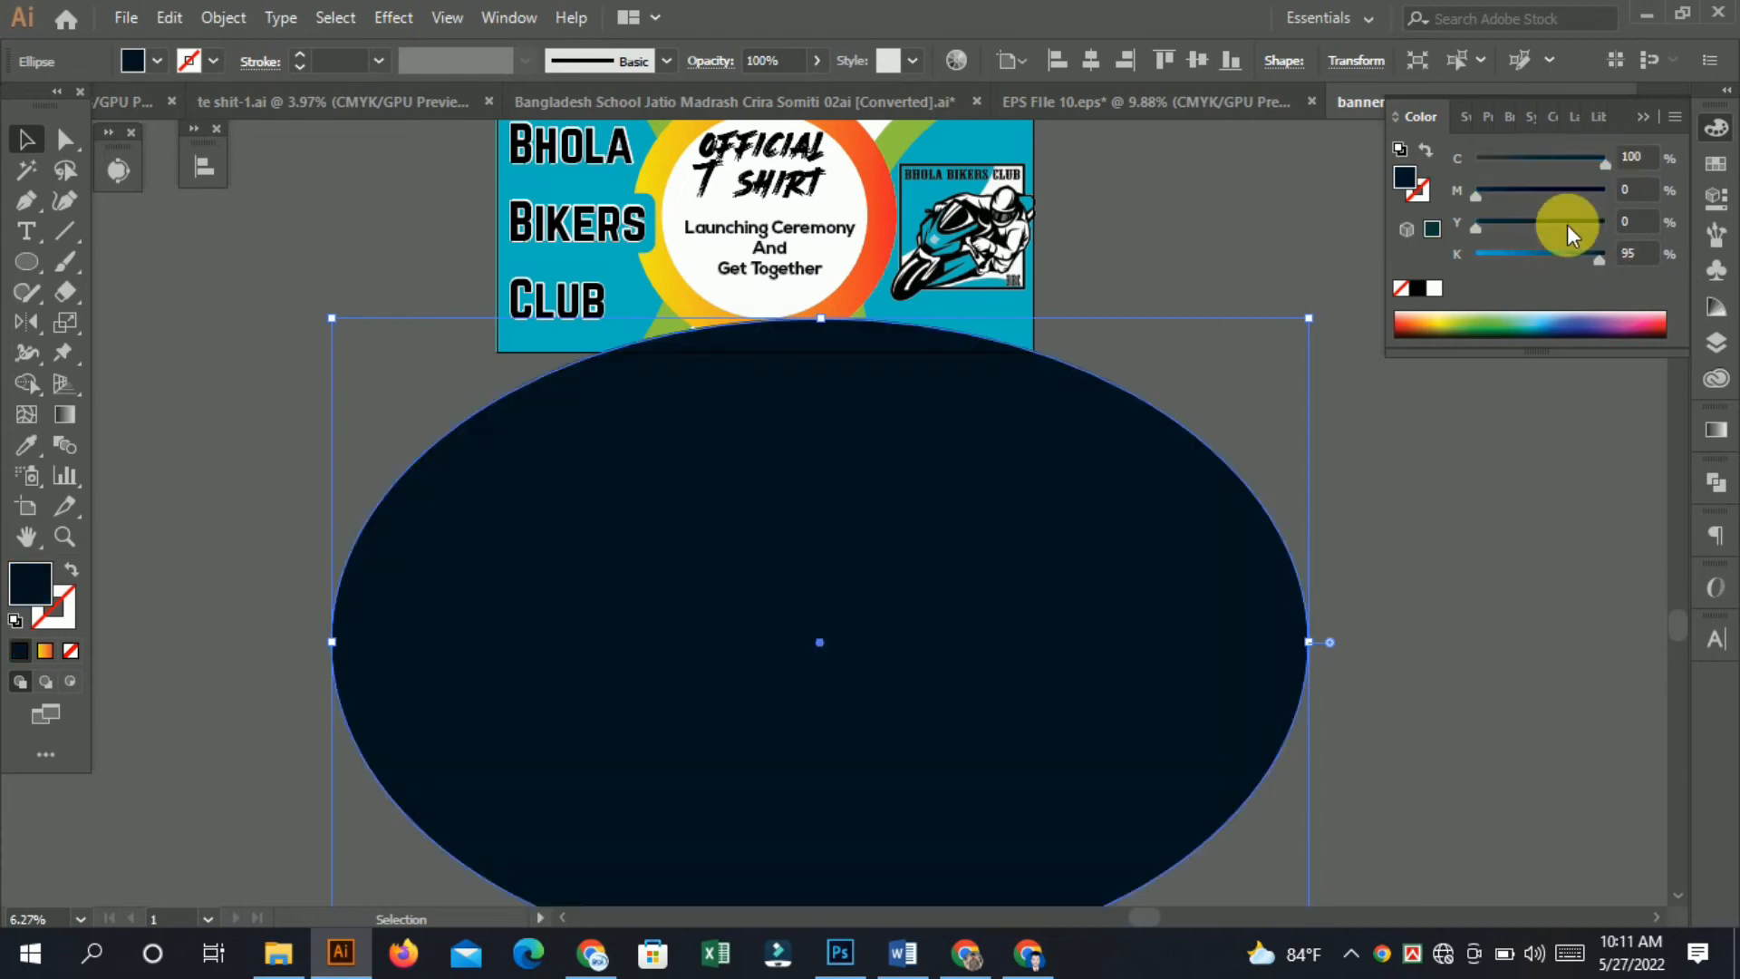
left_click(1513, 188)
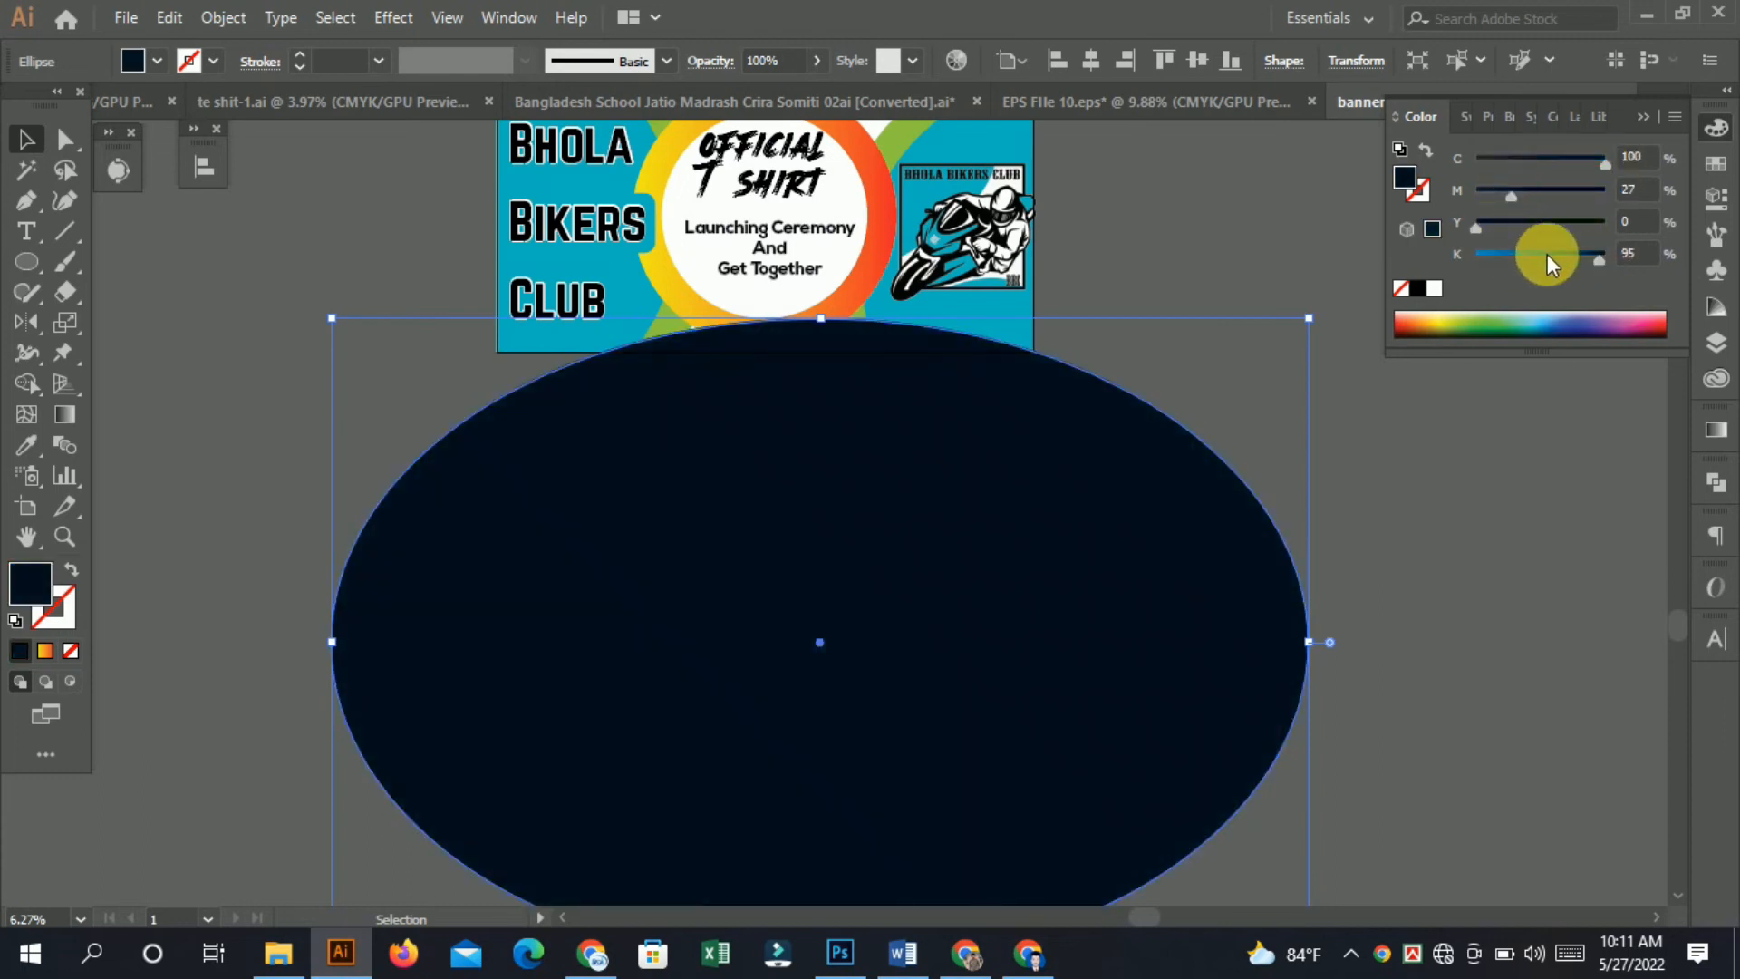
left_click(1585, 252)
left_click(1599, 254)
Position the navy ellipse under the banner so its upper curve crosses the banner's bottom edge.
left_click(1308, 352)
left_click_drag(805, 530, 906, 505)
scroll(805, 374, "up", 3)
left_click_drag(879, 575, 878, 584)
left_click_drag(927, 476, 897, 478)
left_click_drag(1206, 585, 936, 481)
left_click_drag(1174, 399, 1176, 387)
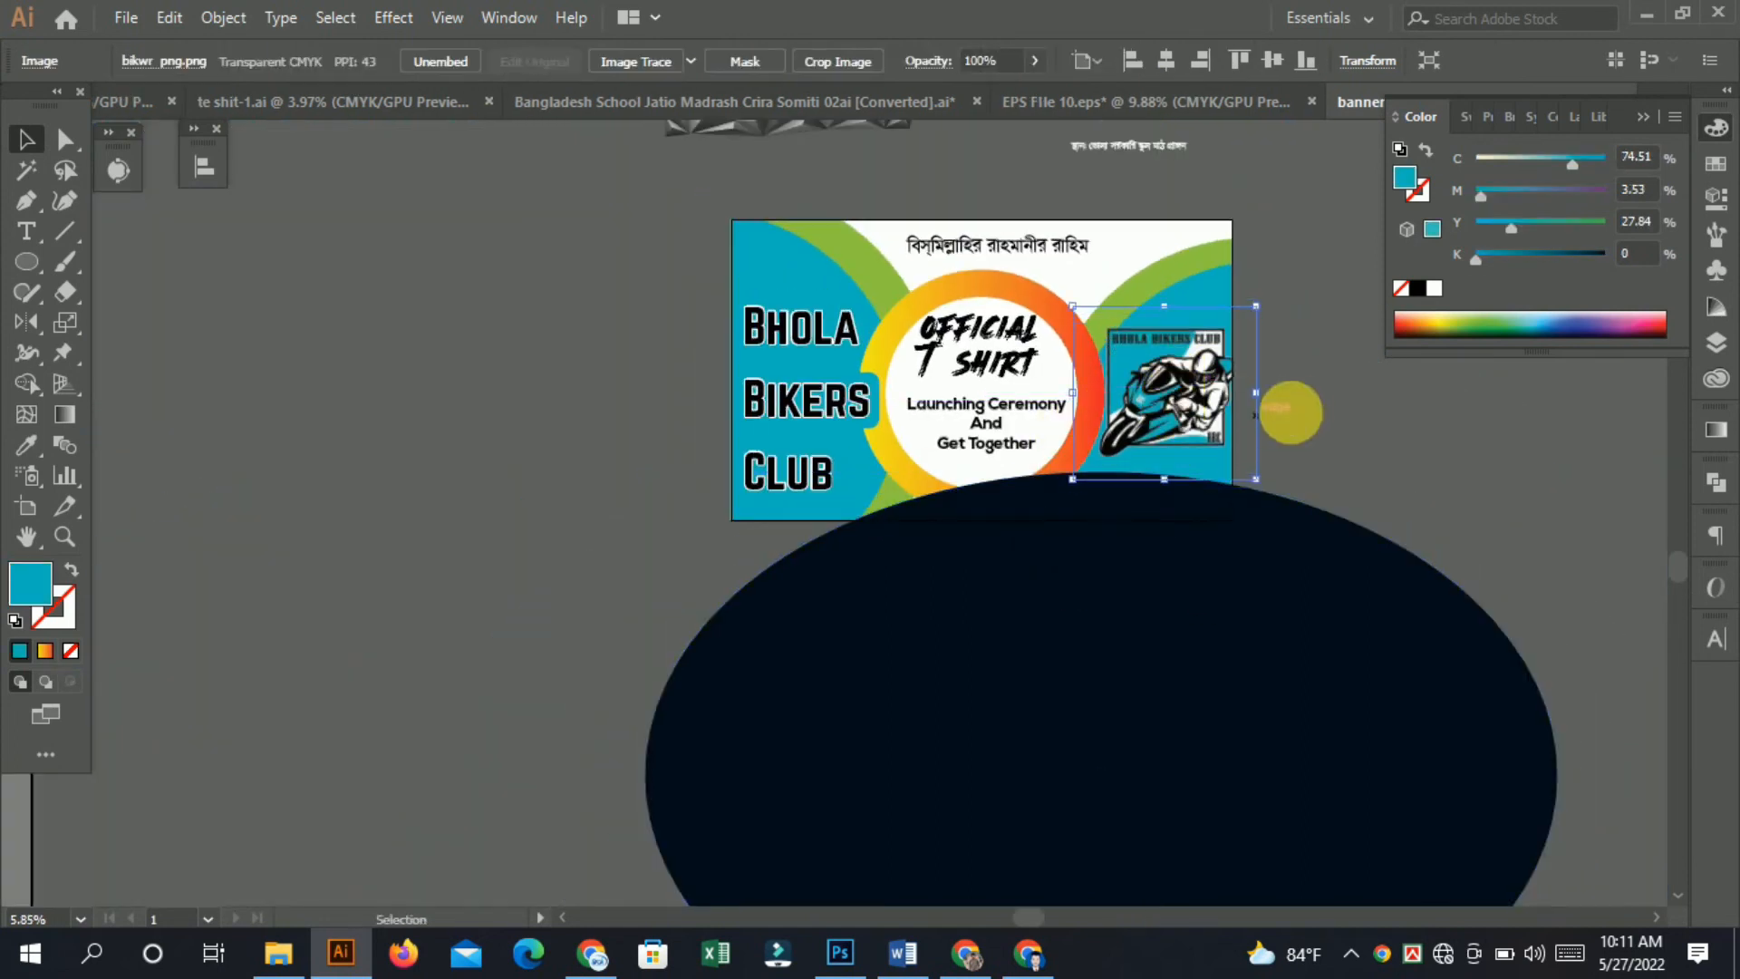
left_click(1289, 412)
left_click_drag(775, 642, 831, 648)
left_click_drag(1097, 686, 1090, 676)
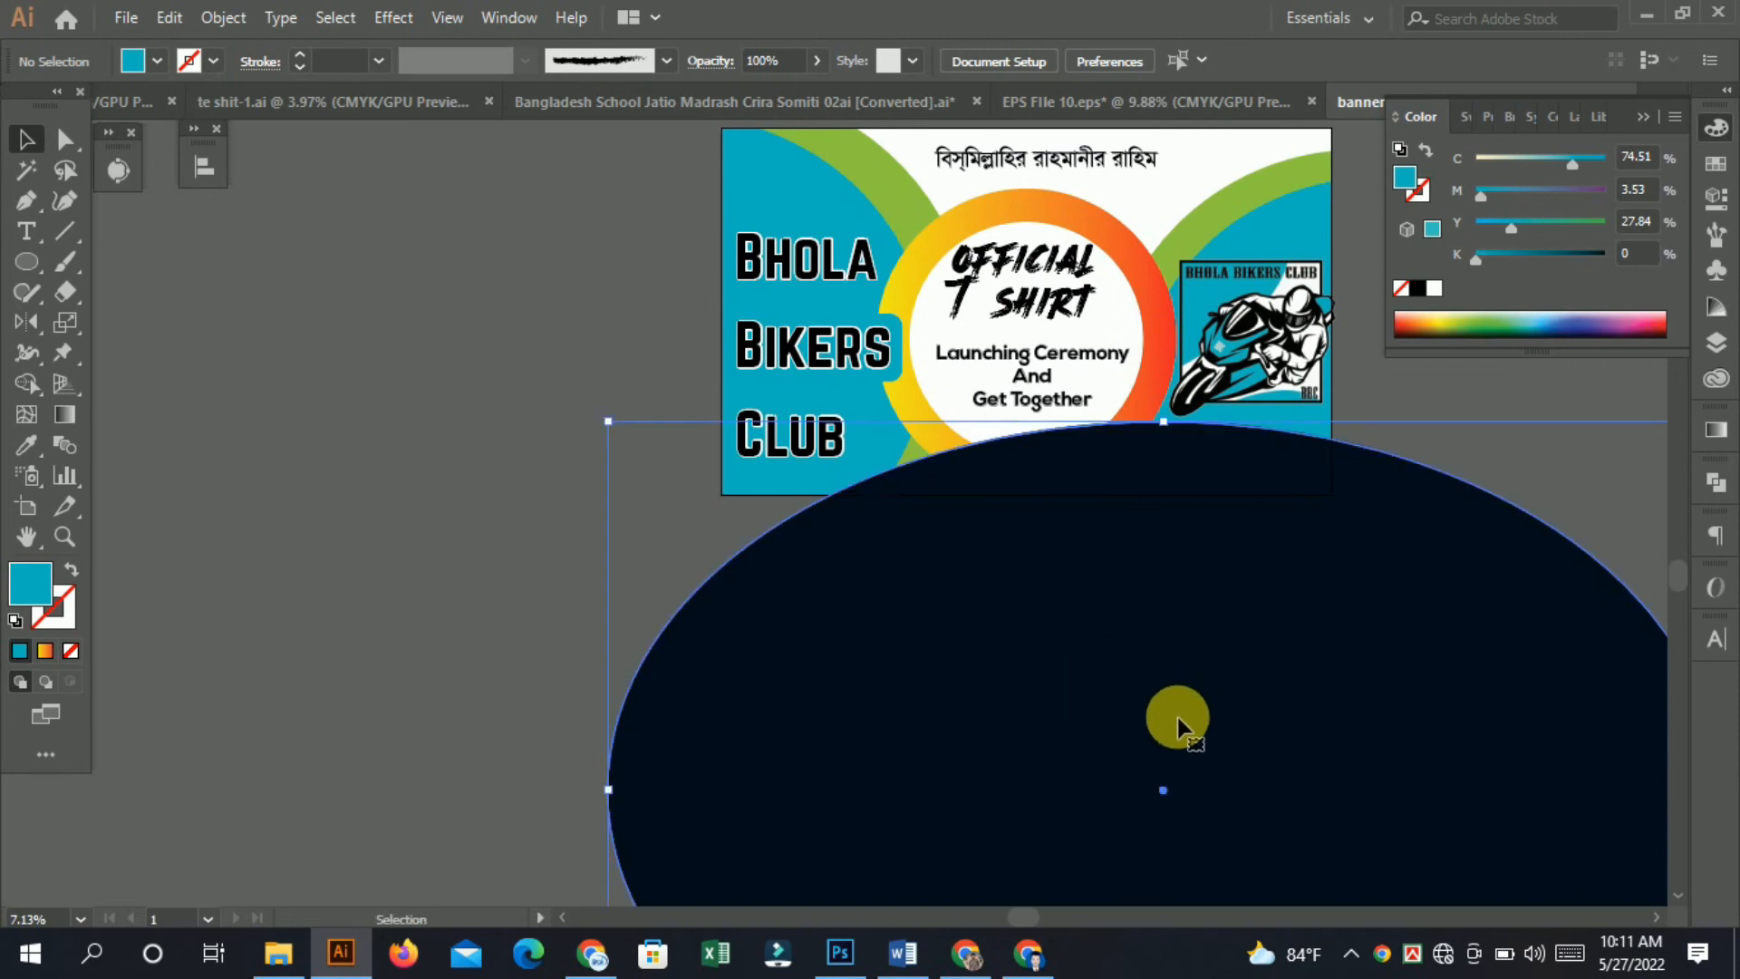
scroll(1177, 719, "up", 1)
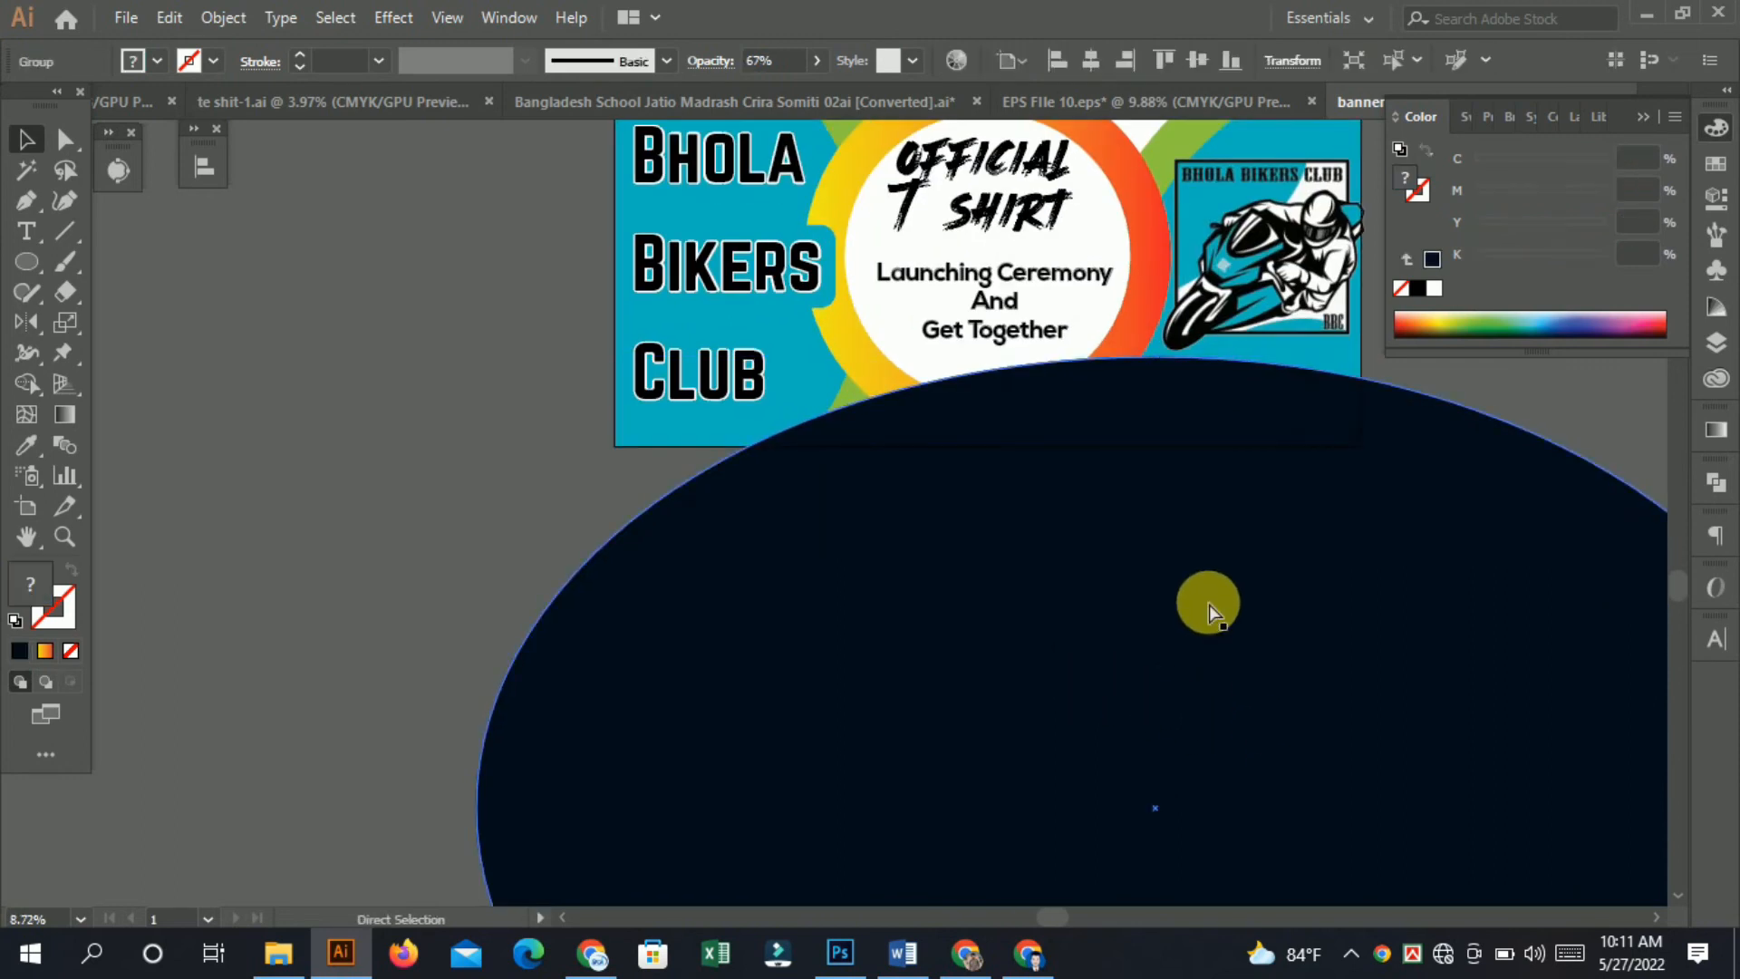
left_click_drag(1002, 593, 741, 611)
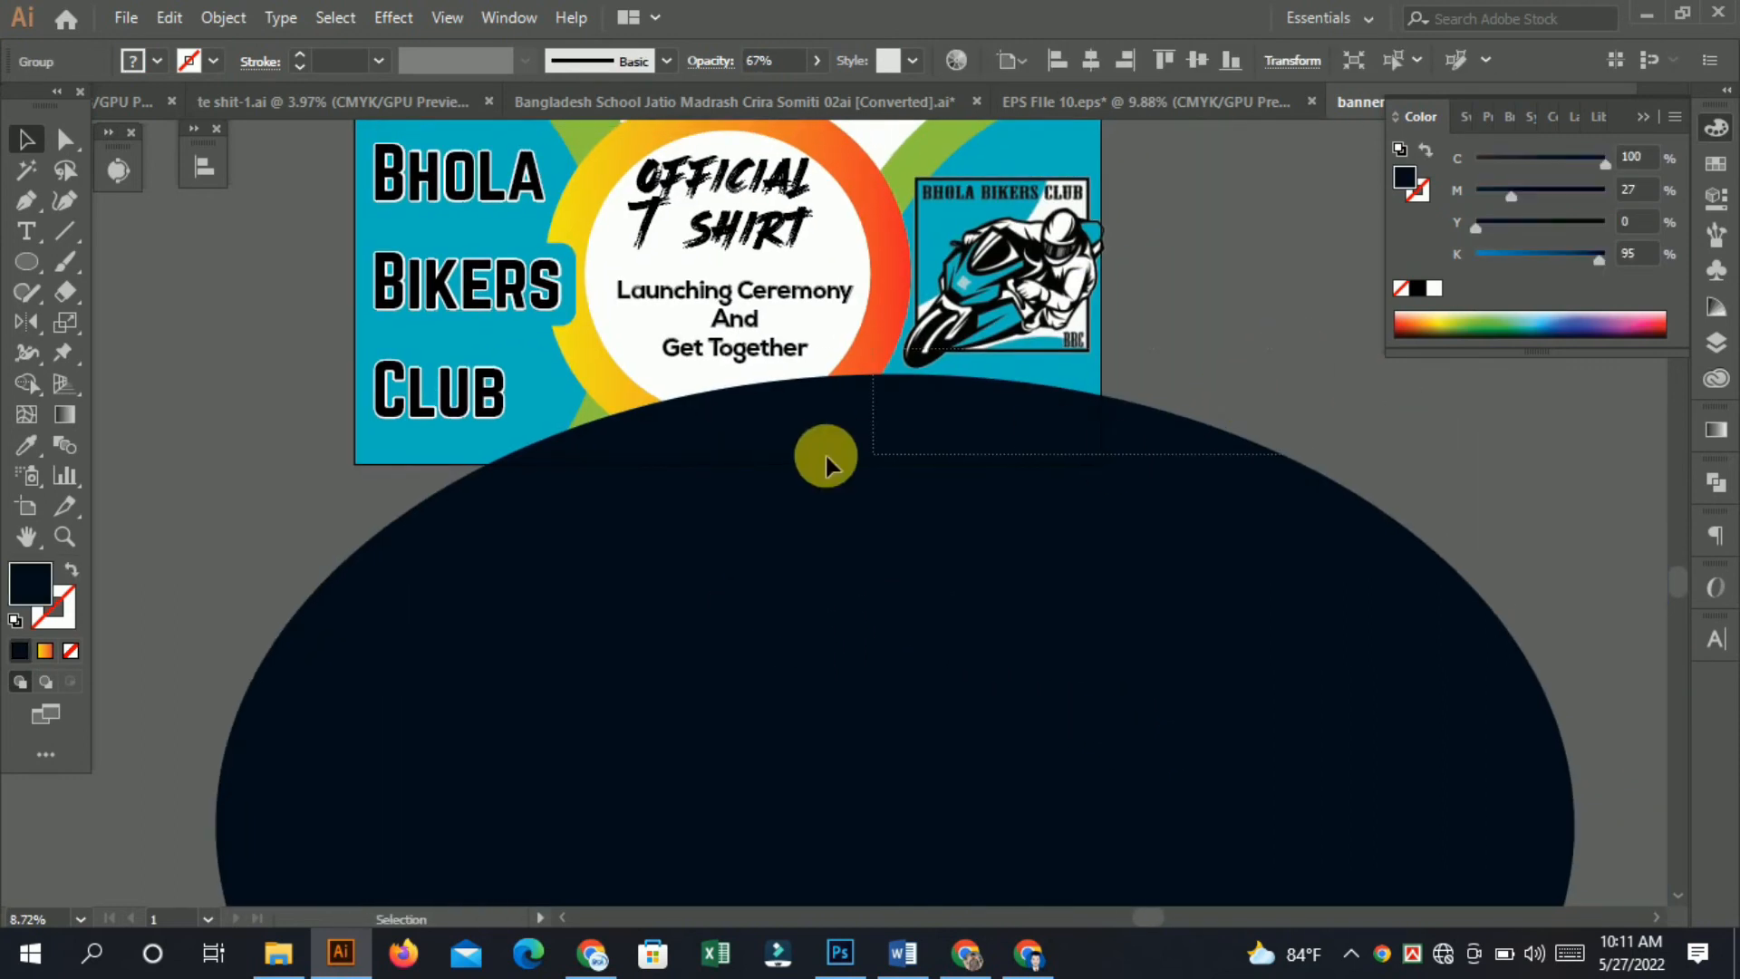
left_click_drag(825, 454, 369, 555)
Use the Shape Builder to trim the navy ellipse to a curved band along the banner's bottom.
left_click(32, 383)
left_click(731, 792, "alt")
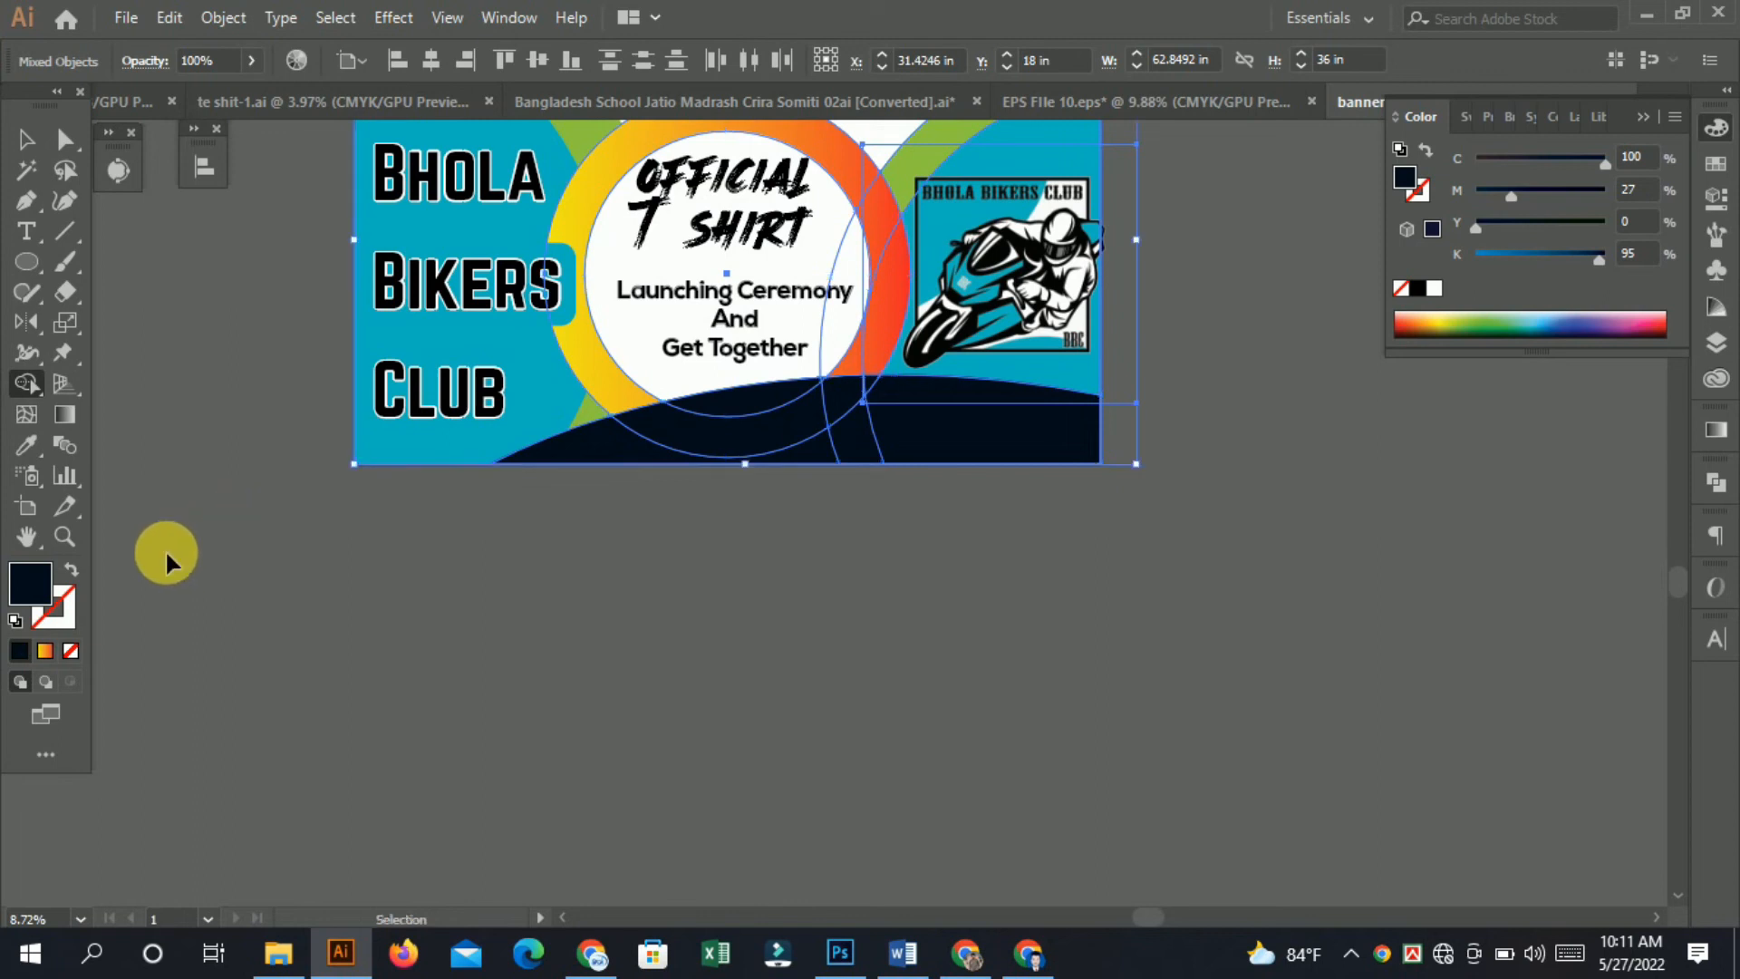
scroll(797, 446, "up", 2)
left_click_drag(818, 427, 906, 536)
left_click(26, 139)
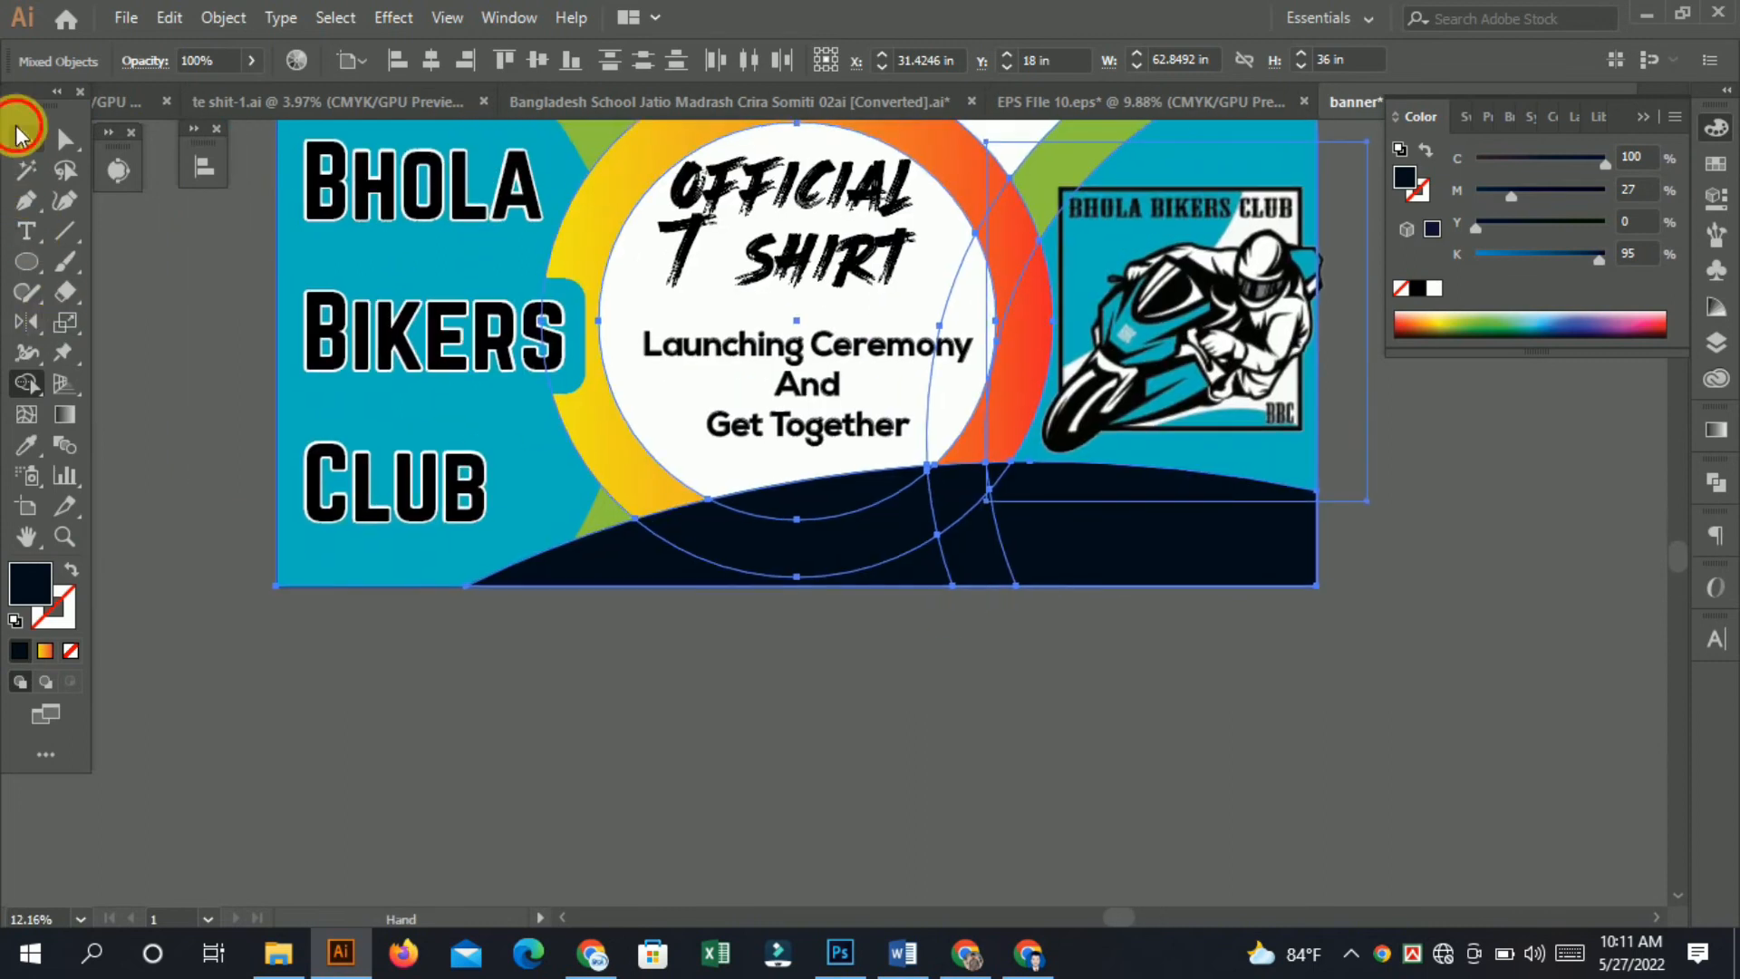
left_click(140, 233)
scroll(781, 485, "up", 3)
left_click_drag(947, 485, 748, 440)
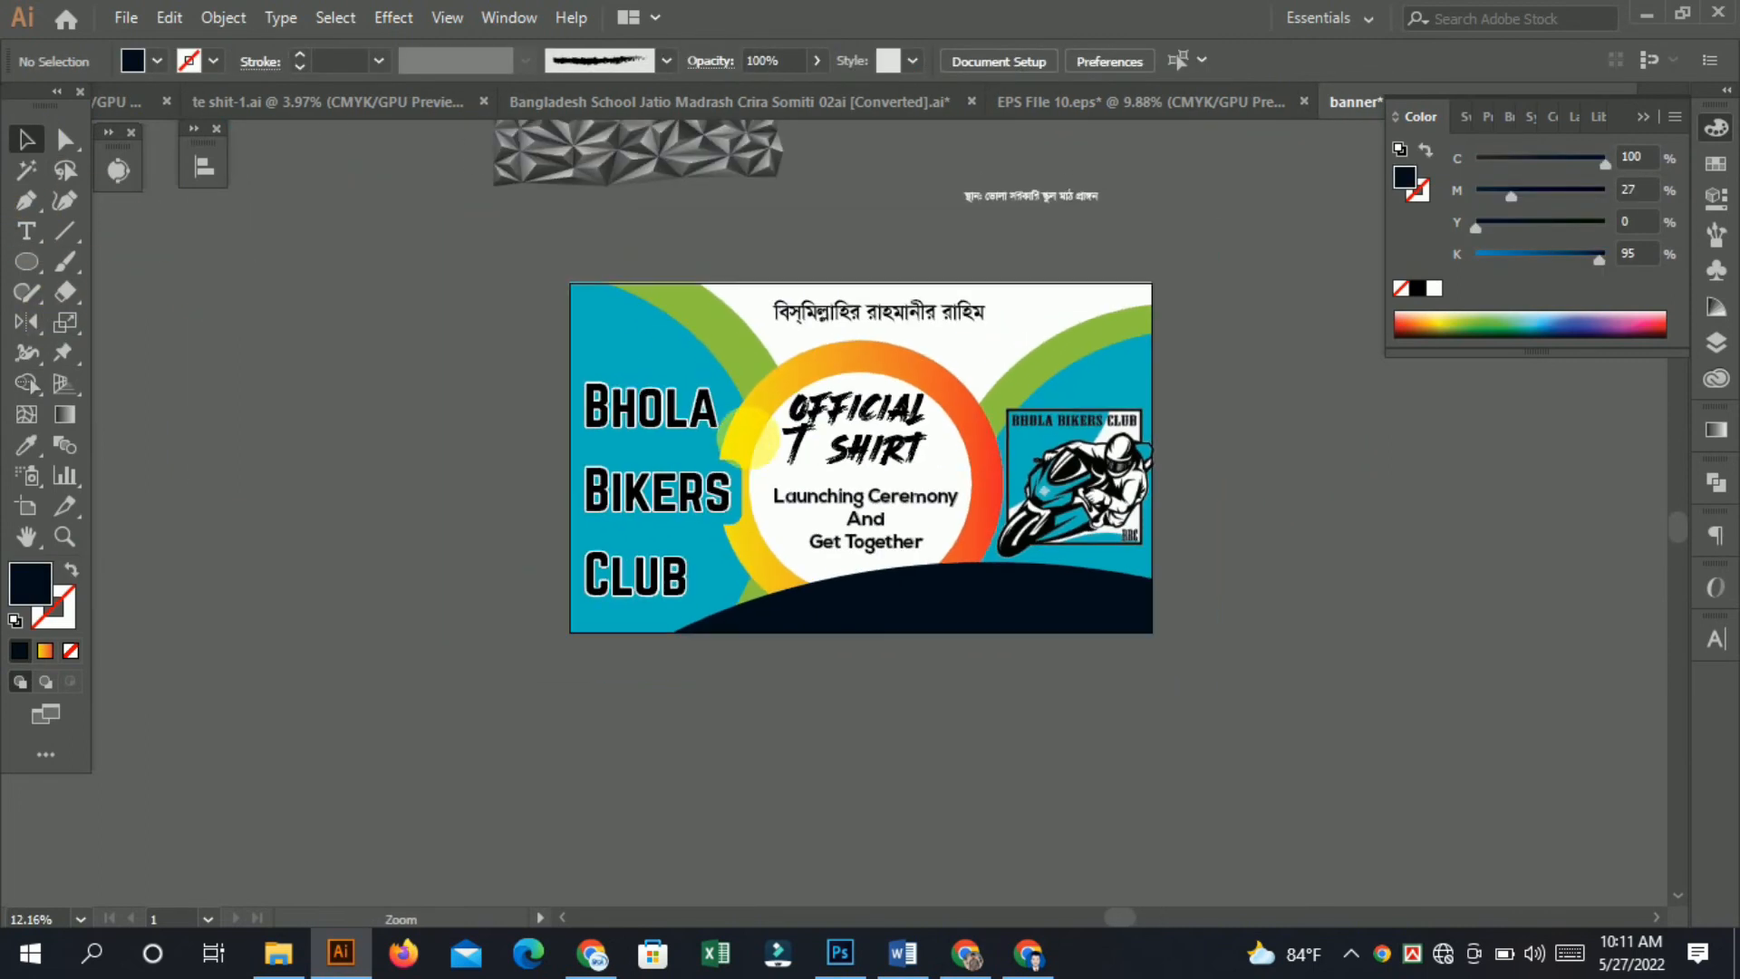
Move the Bengali venue text onto the navy band, bring it to front, and enlarge it across the band.
left_click(1000, 194)
left_click_drag(1042, 192, 953, 591)
key("ctrl+shift+]")
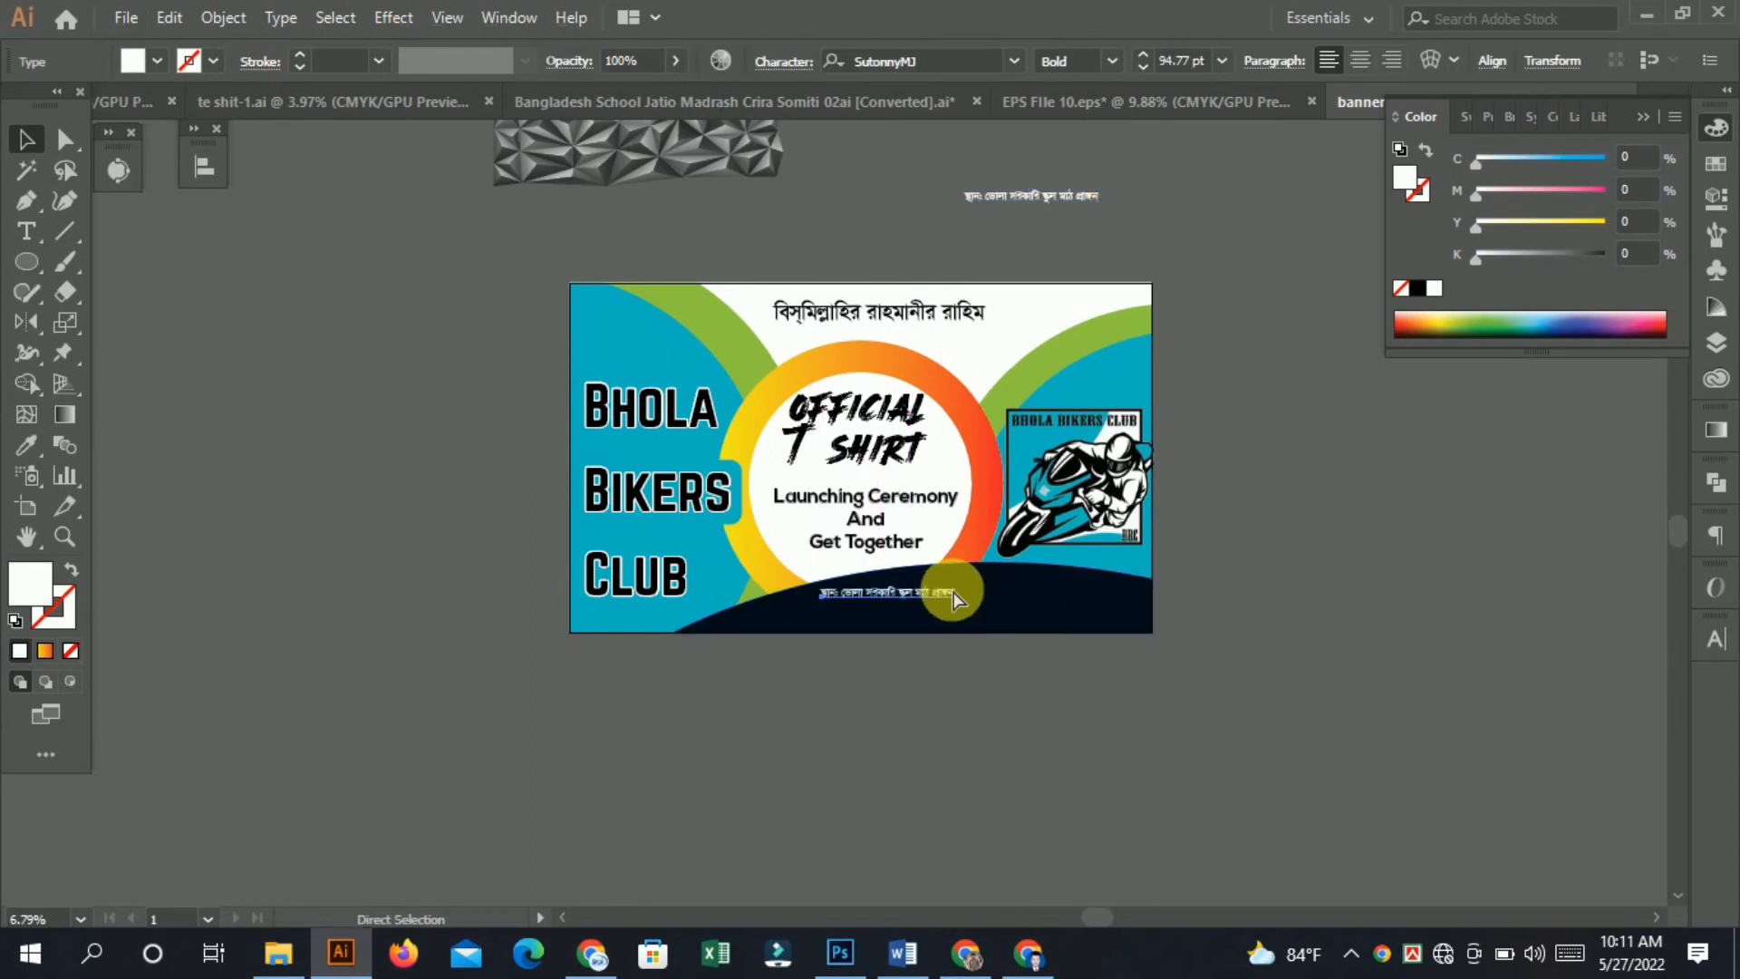
left_click_drag(852, 634, 1227, 740)
left_click_drag(1190, 556, 1291, 670)
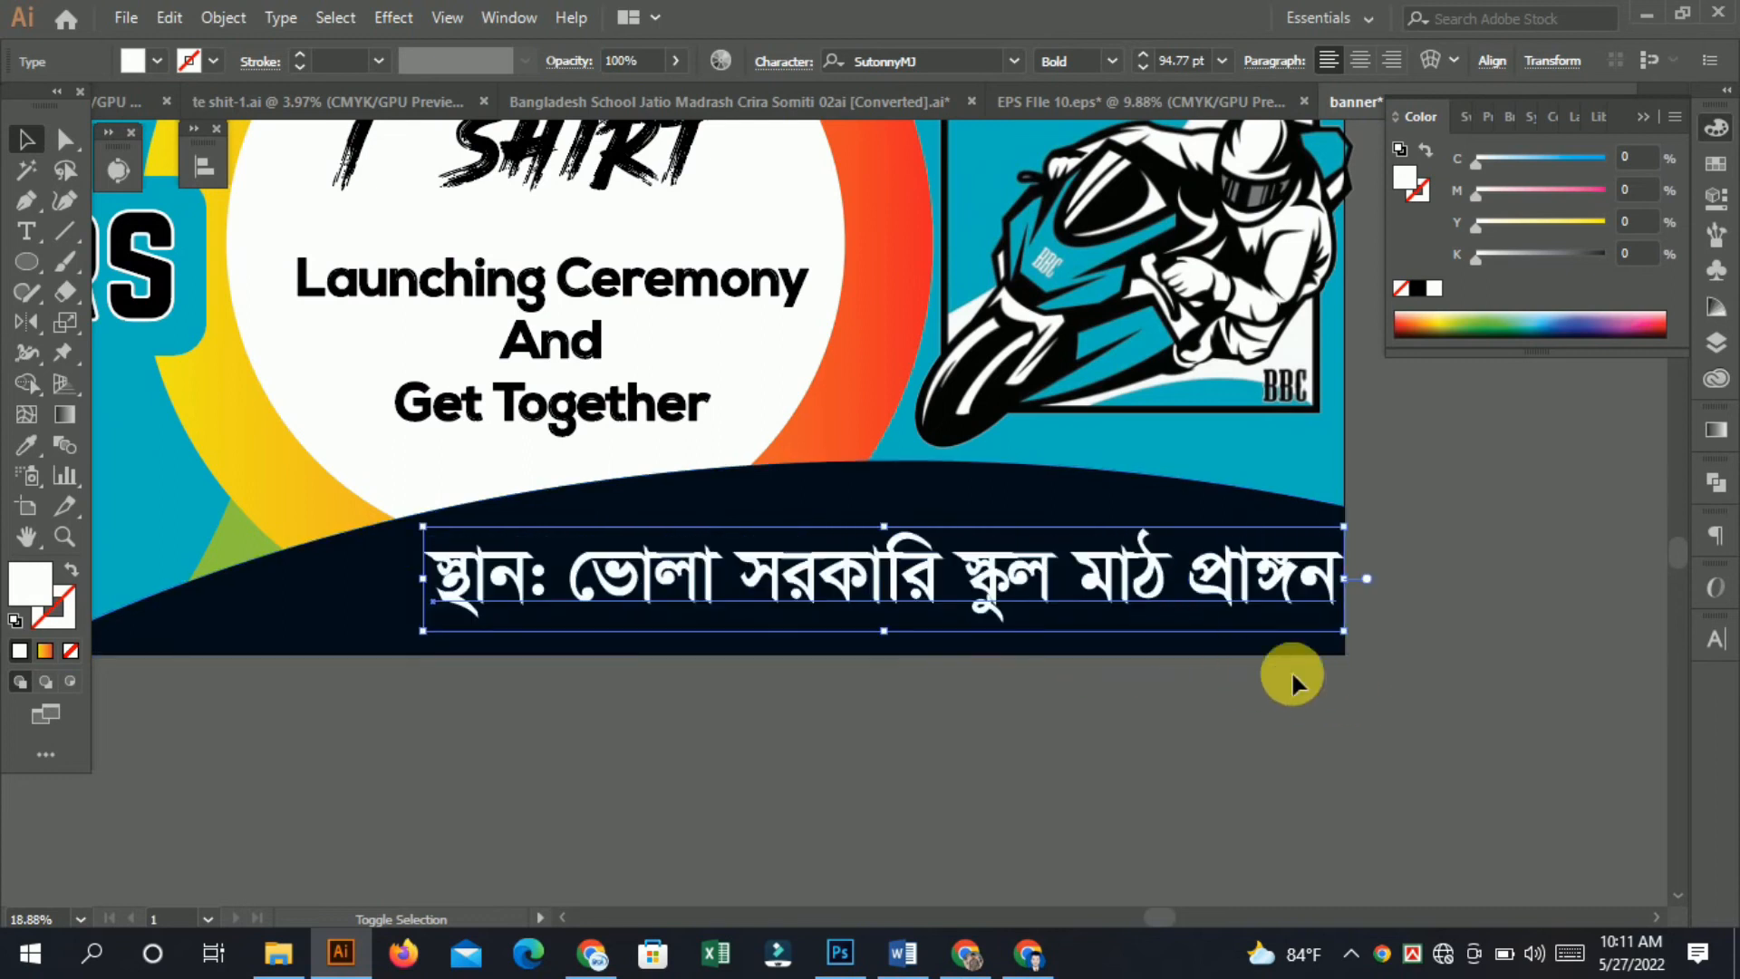
left_click_drag(1154, 590, 1112, 591)
left_click(1343, 705)
left_click_drag(1343, 705, 892, 630)
left_click_drag(1184, 572, 940, 531)
left_click(1003, 482)
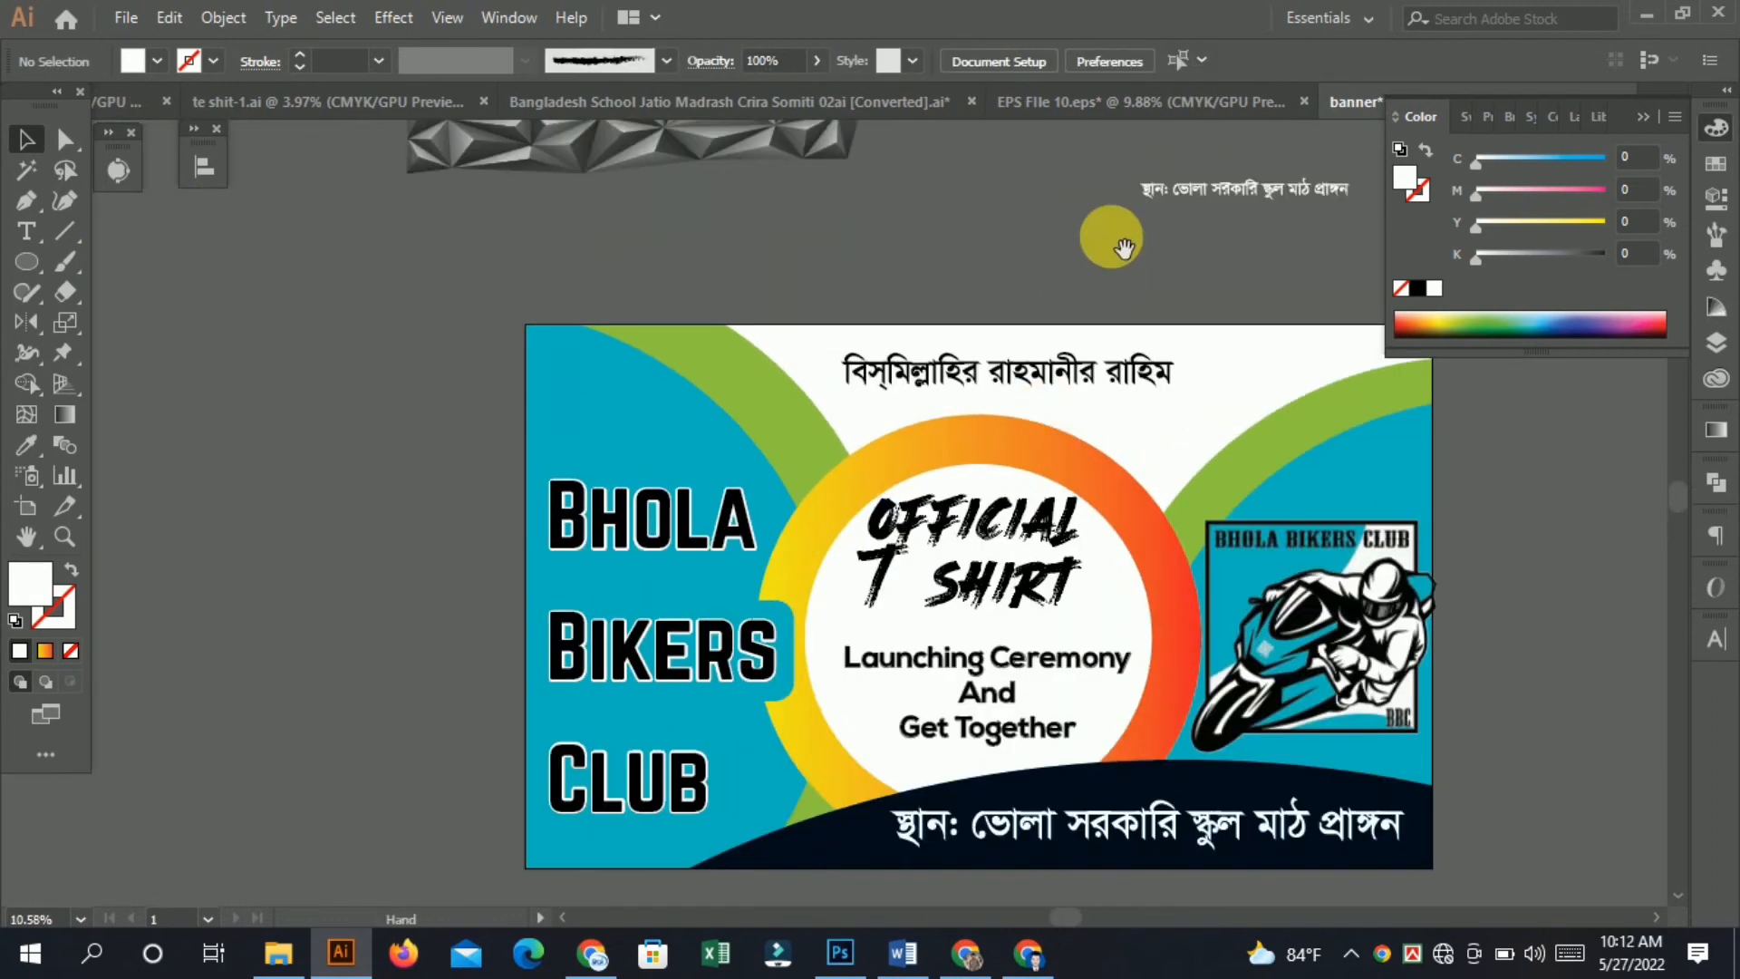
Switch to the EPS File 10 document to compare against the original design.
left_click_drag(1198, 183, 771, 337)
scroll(725, 333, "up", 4)
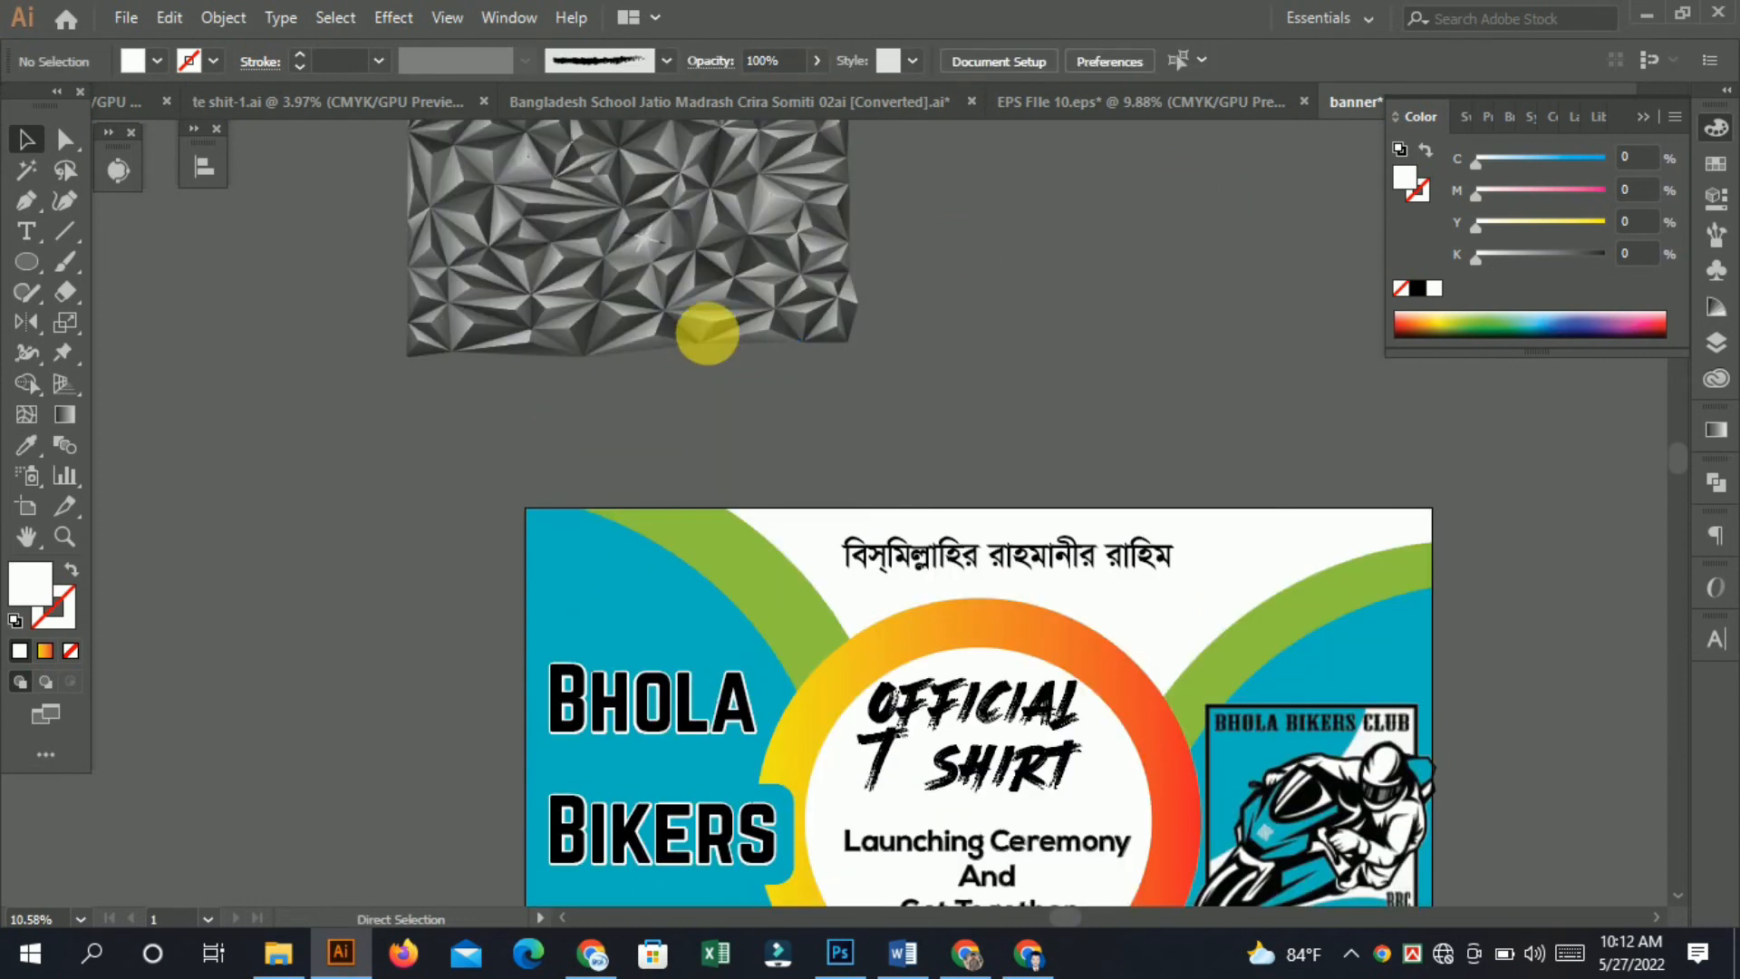
left_click(1101, 103)
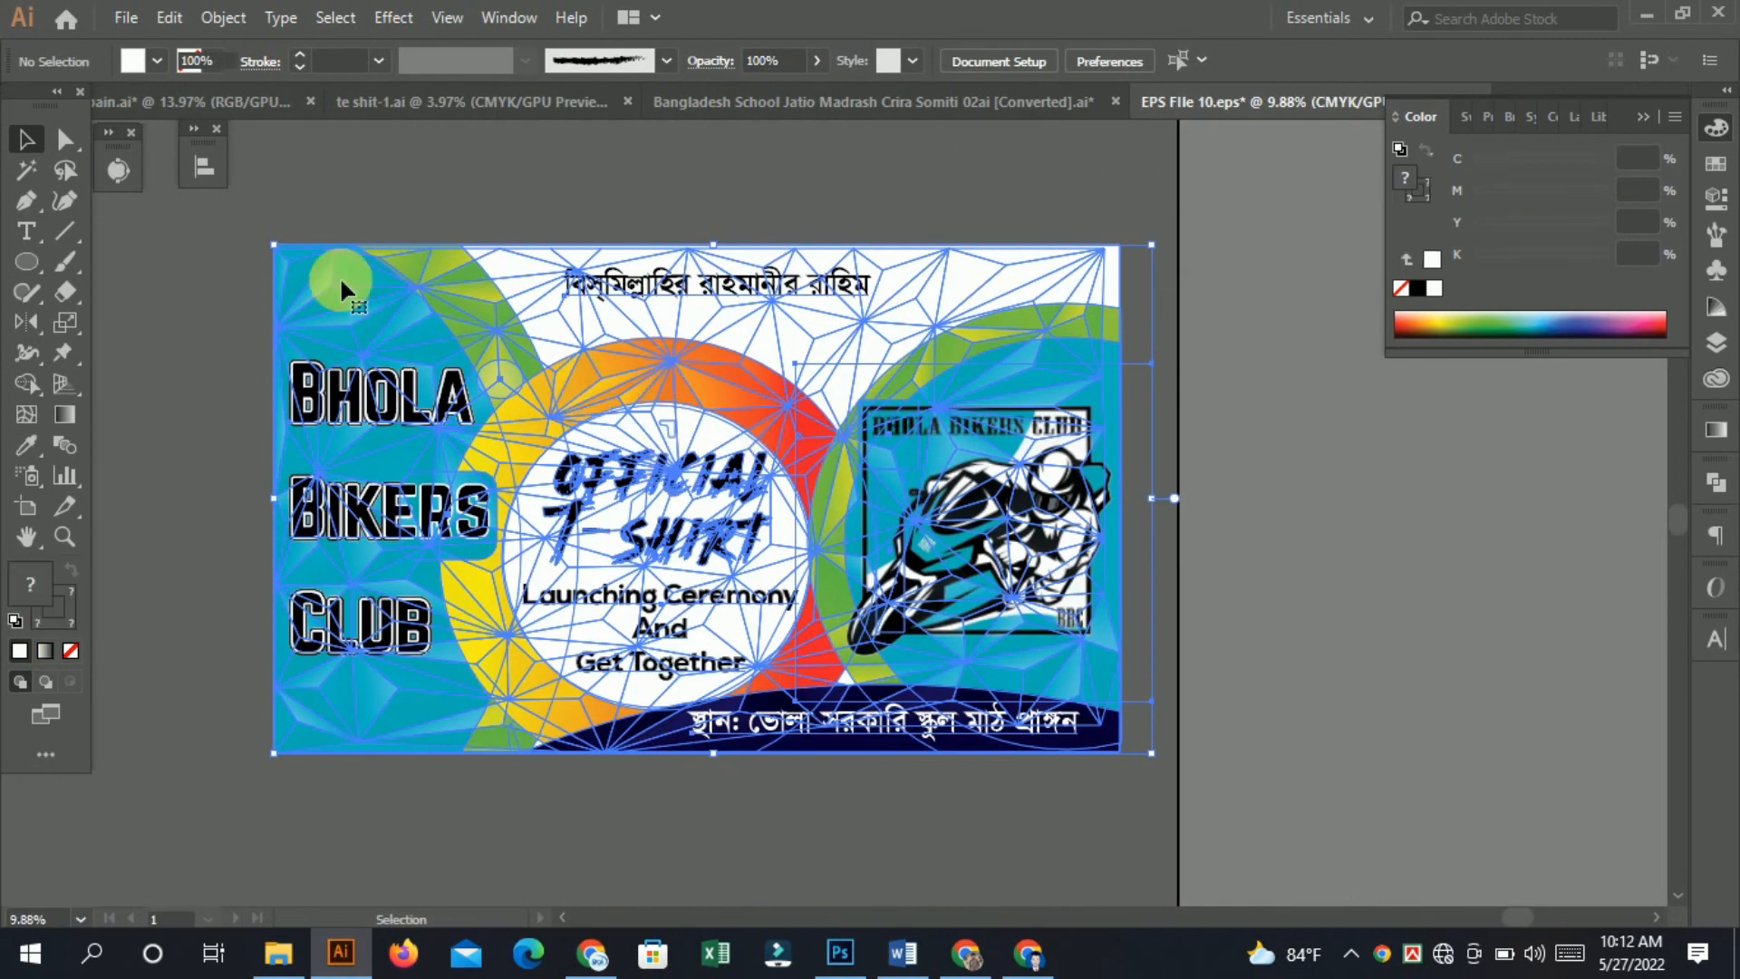